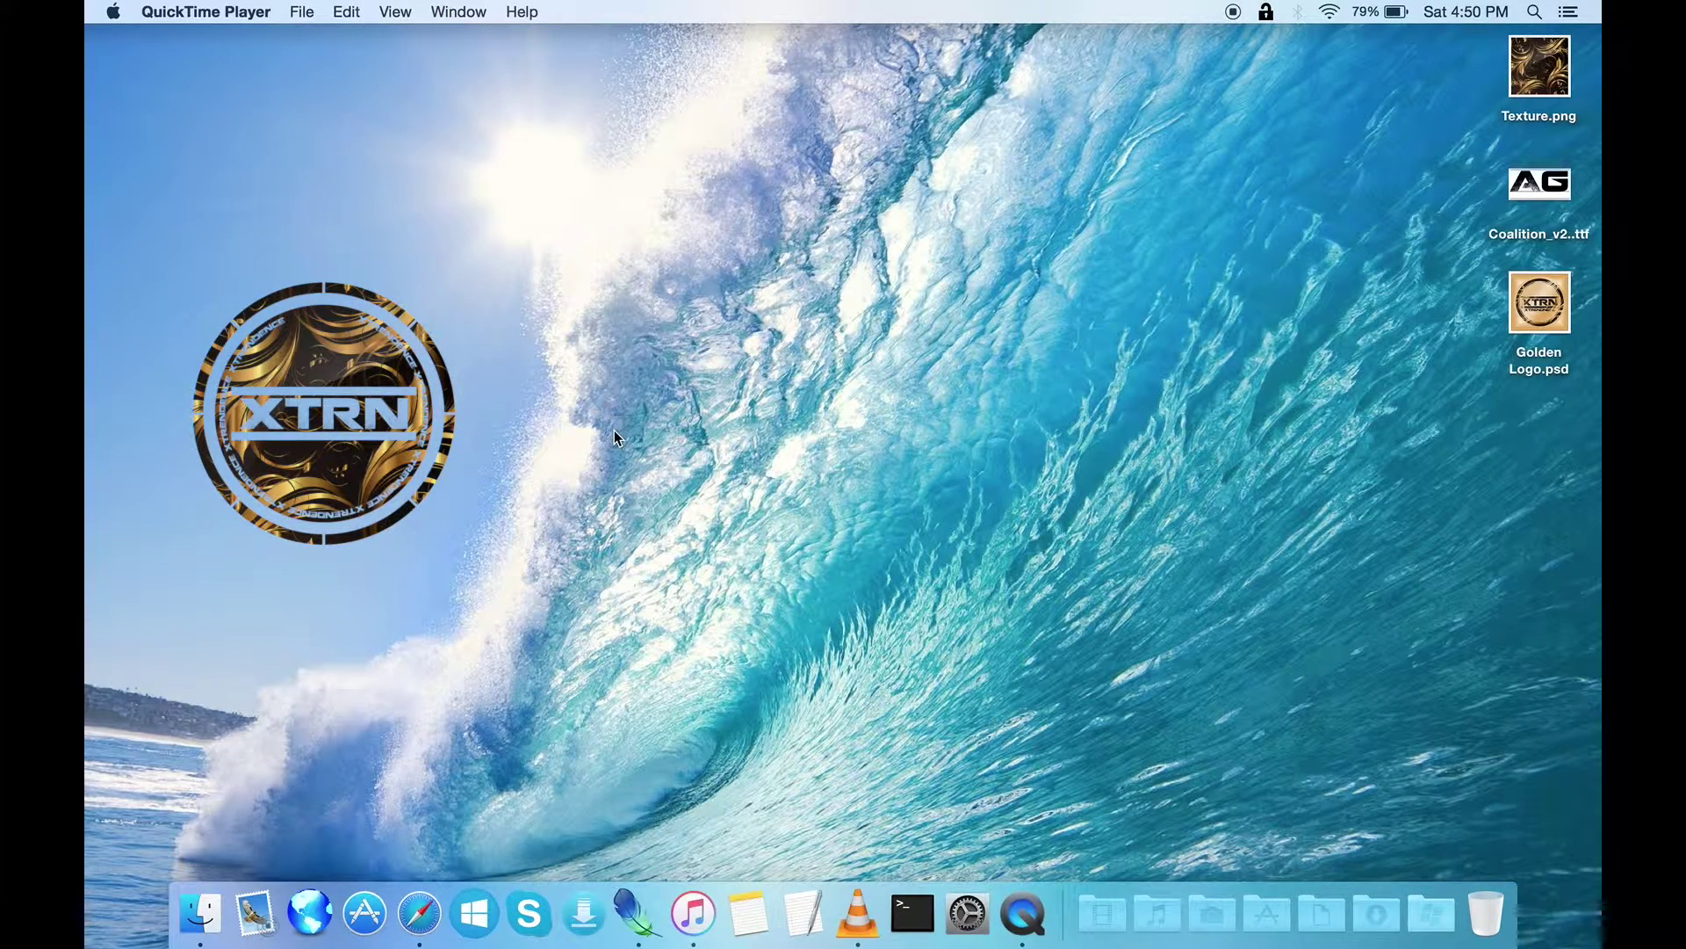
Preview the finished Golden Logo.psd file
click(1537, 318)
key(space)
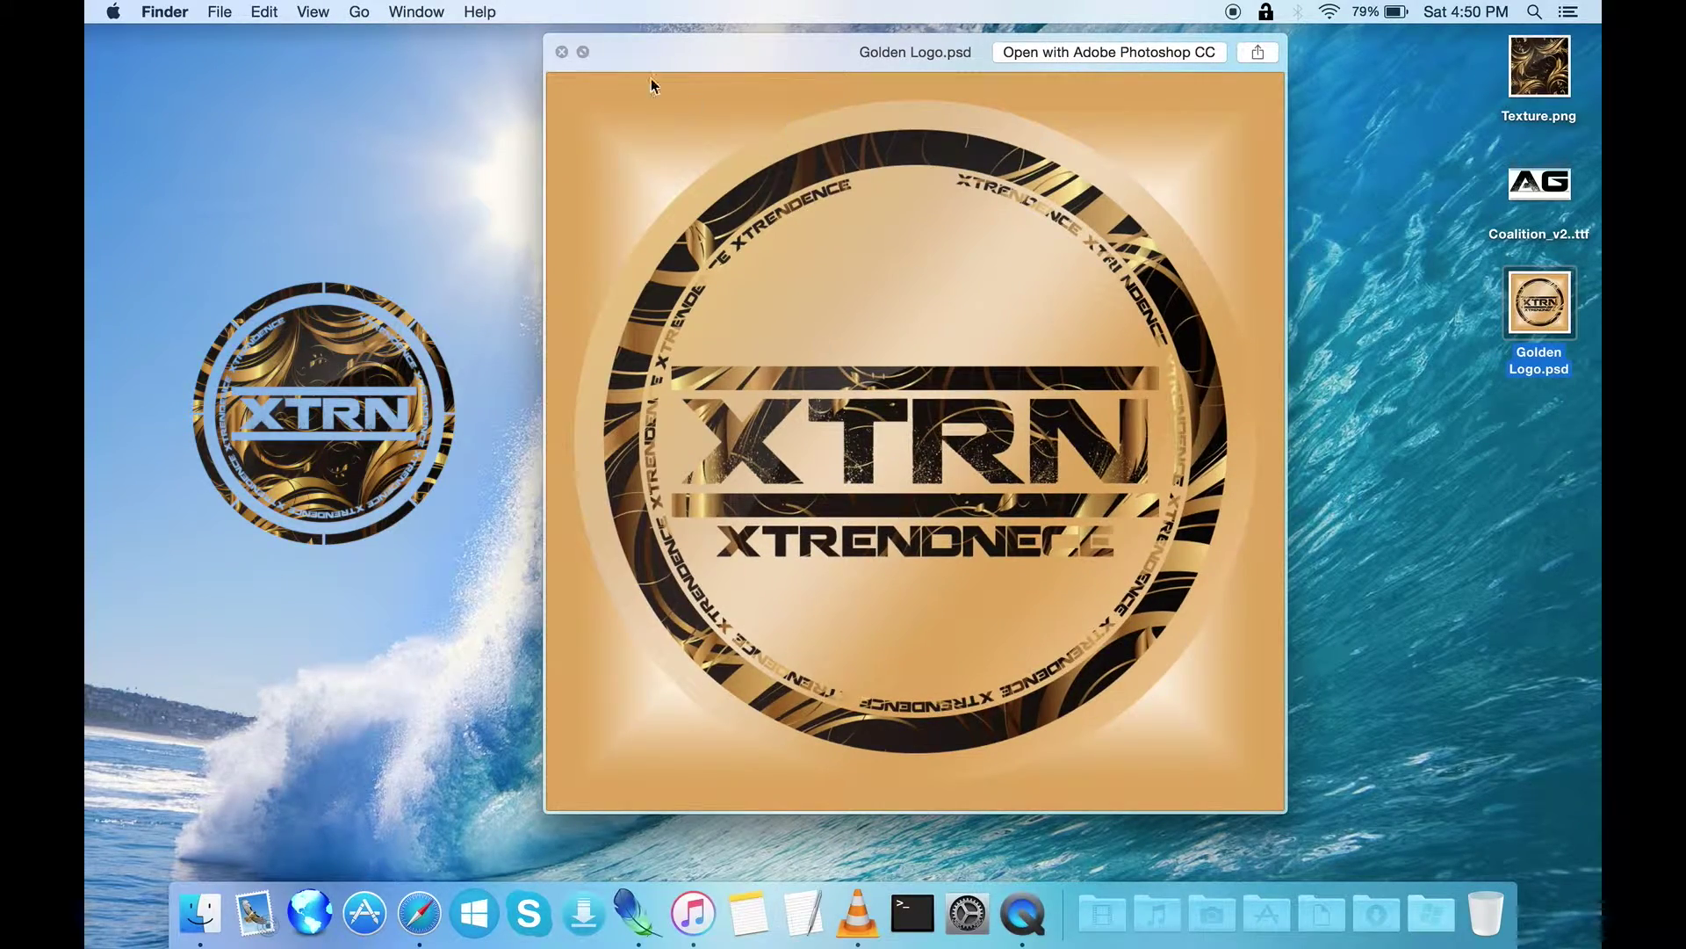
click(562, 52)
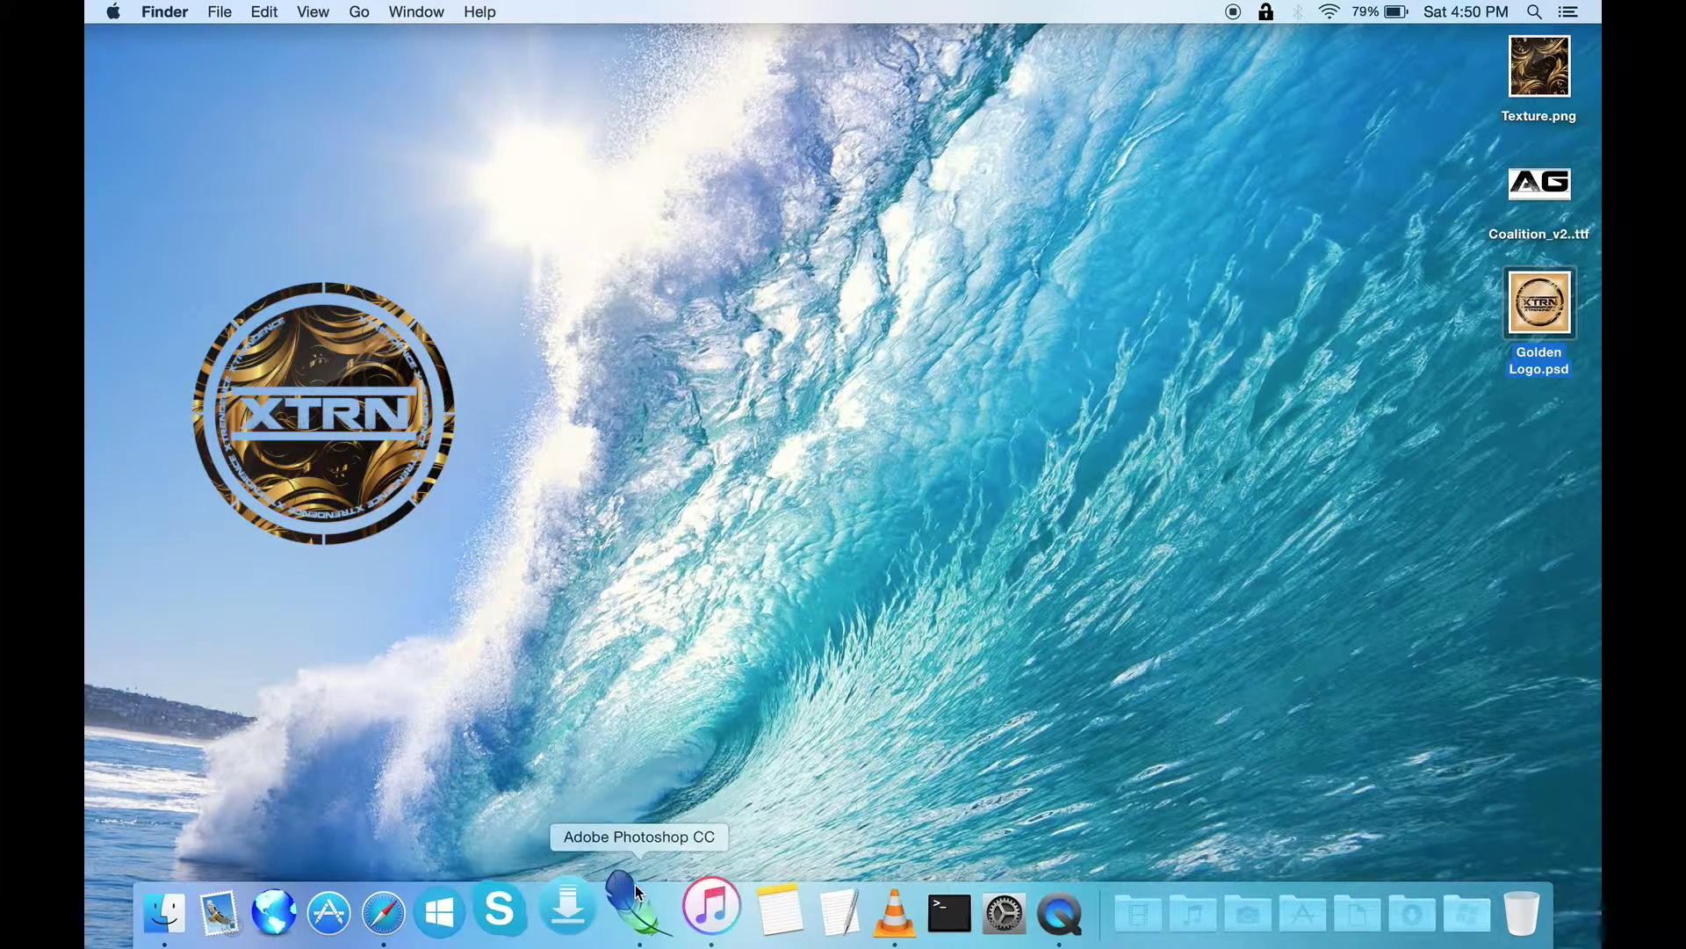
Create a new 1024×1024 px transparent document in Photoshop
click(635, 884)
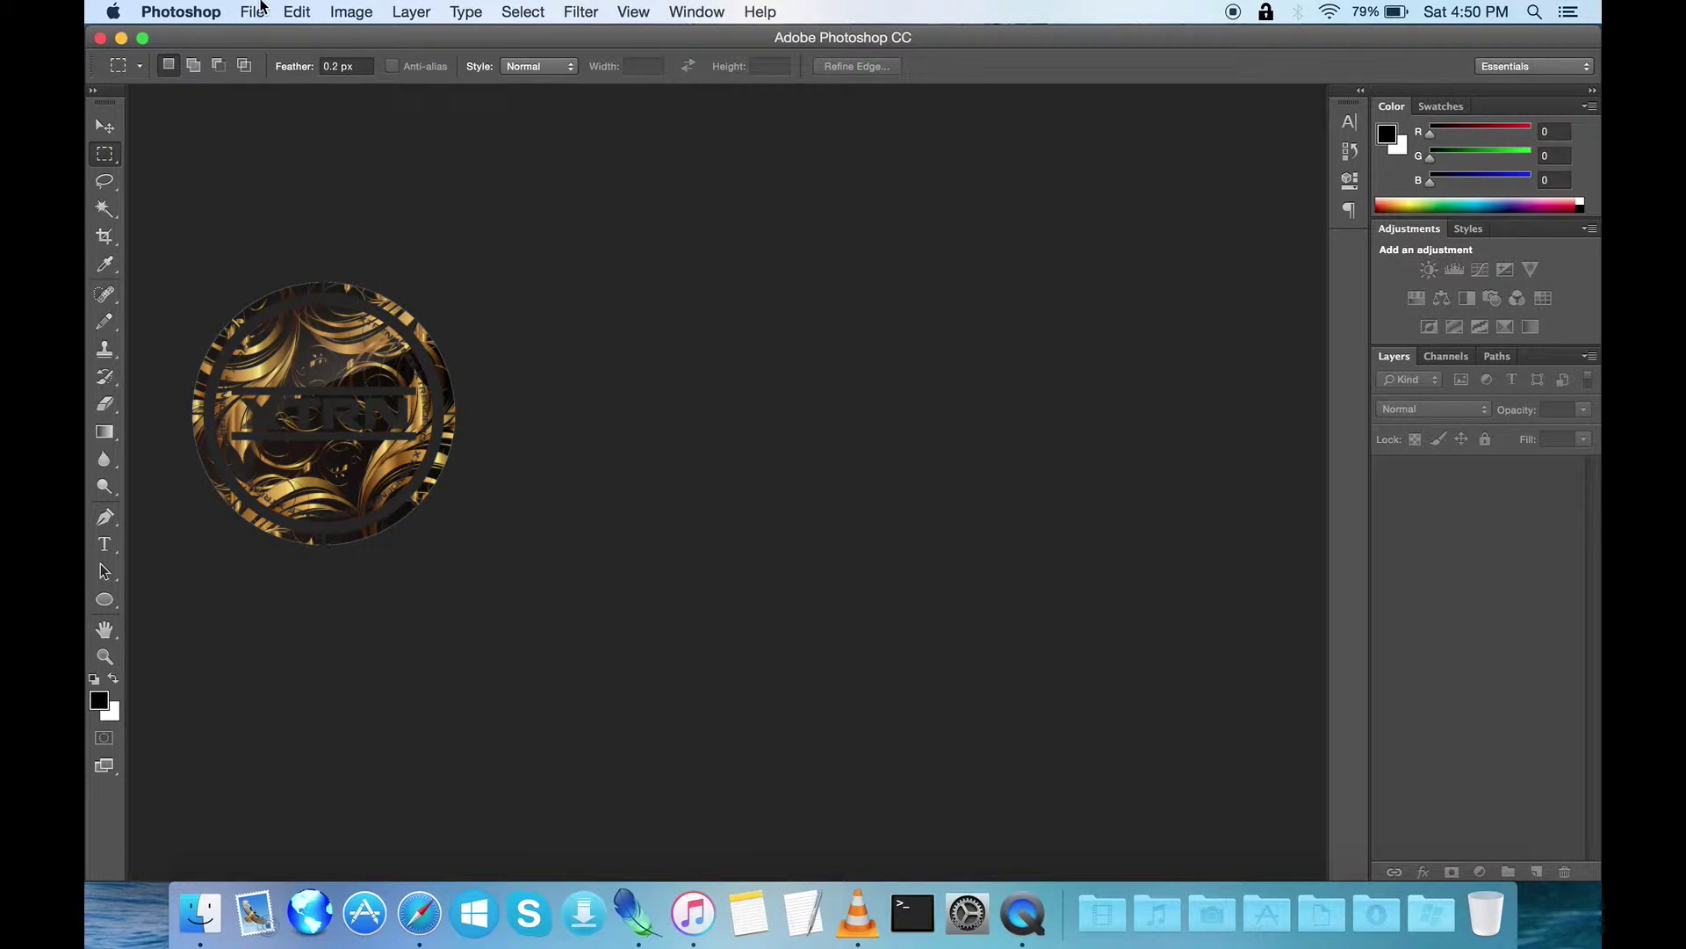
click(261, 10)
click(266, 35)
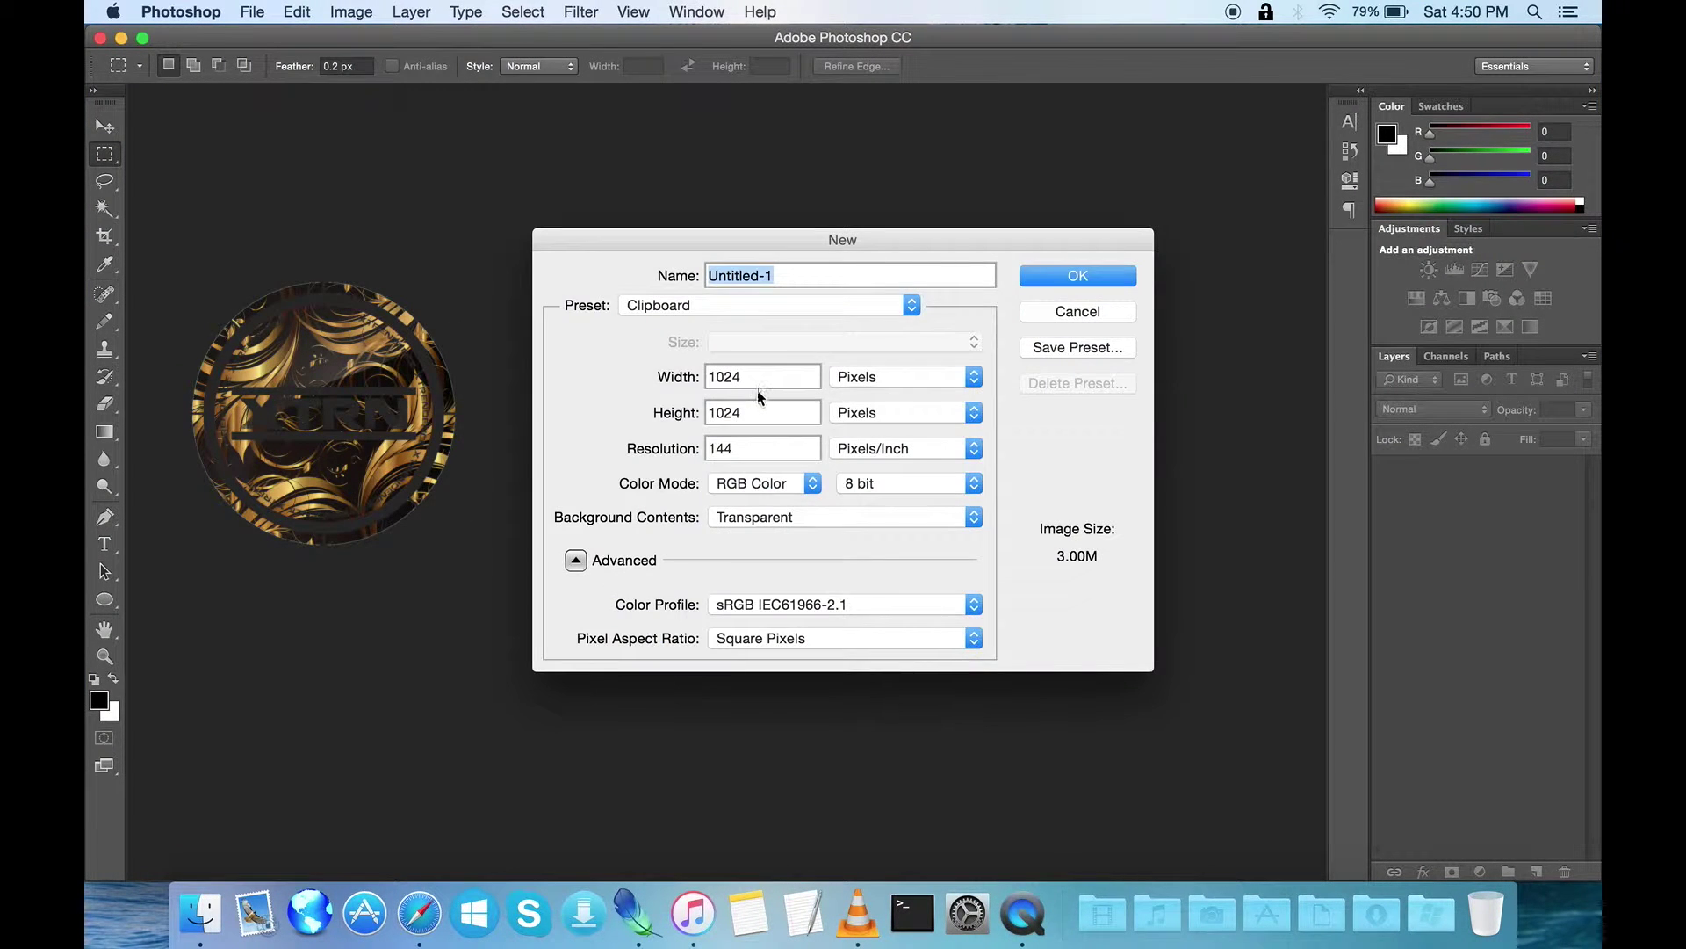
click(1058, 279)
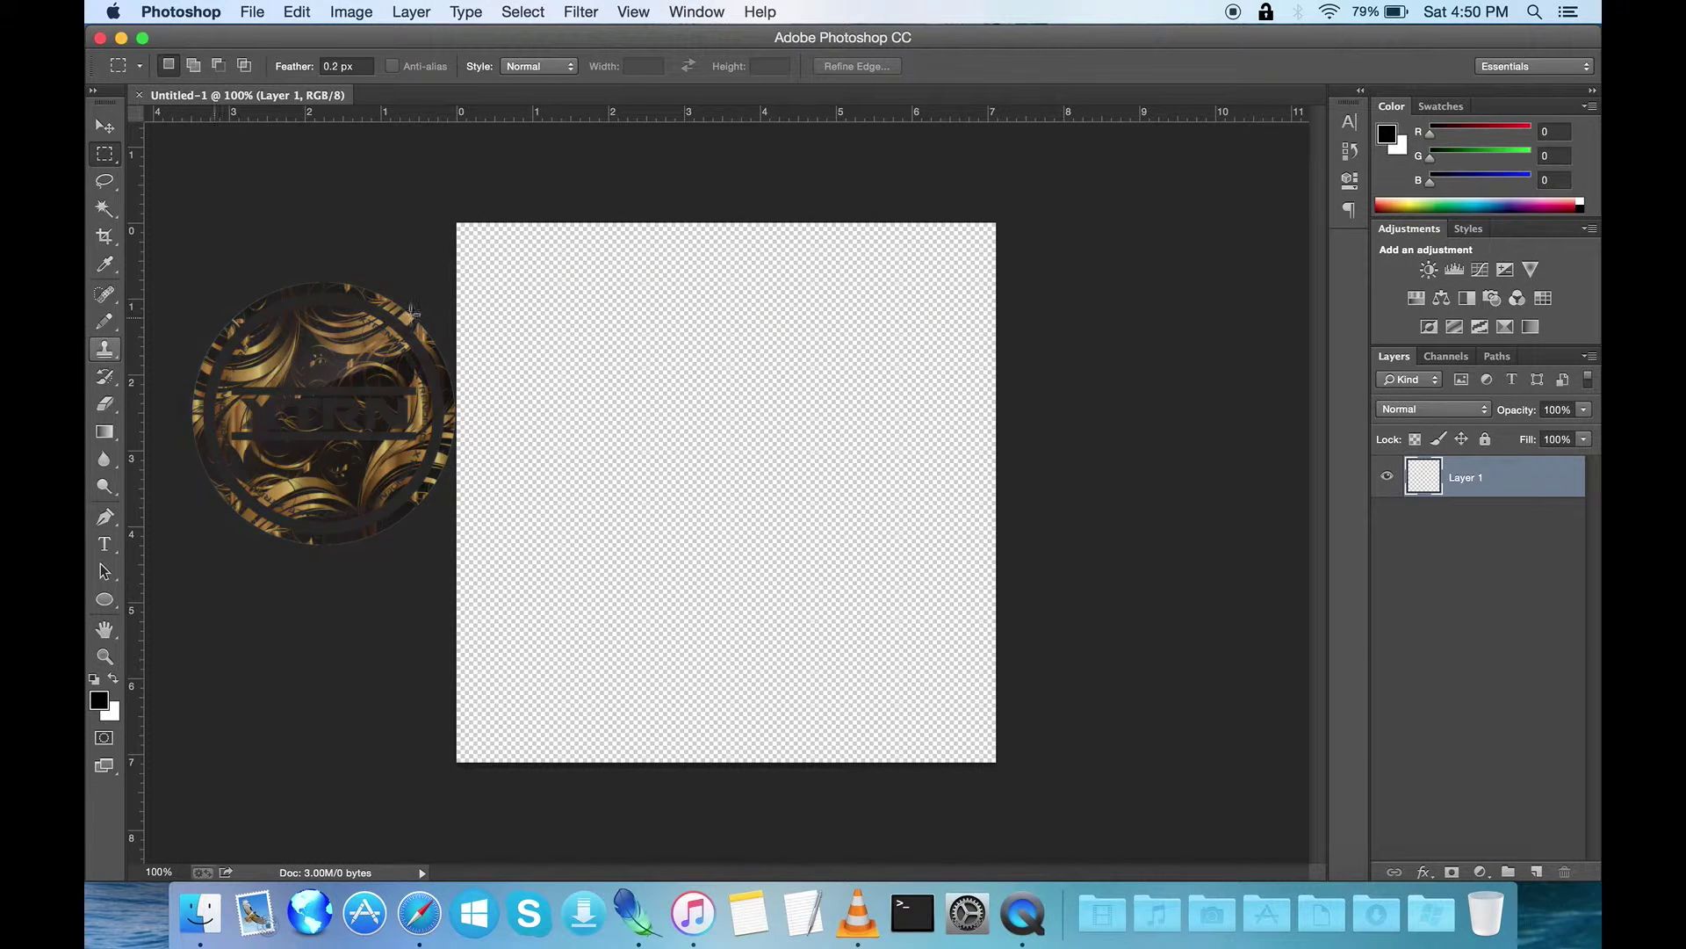
Place vertical and horizontal guides crossing at the canvas centre
drag(137, 382, 725, 344)
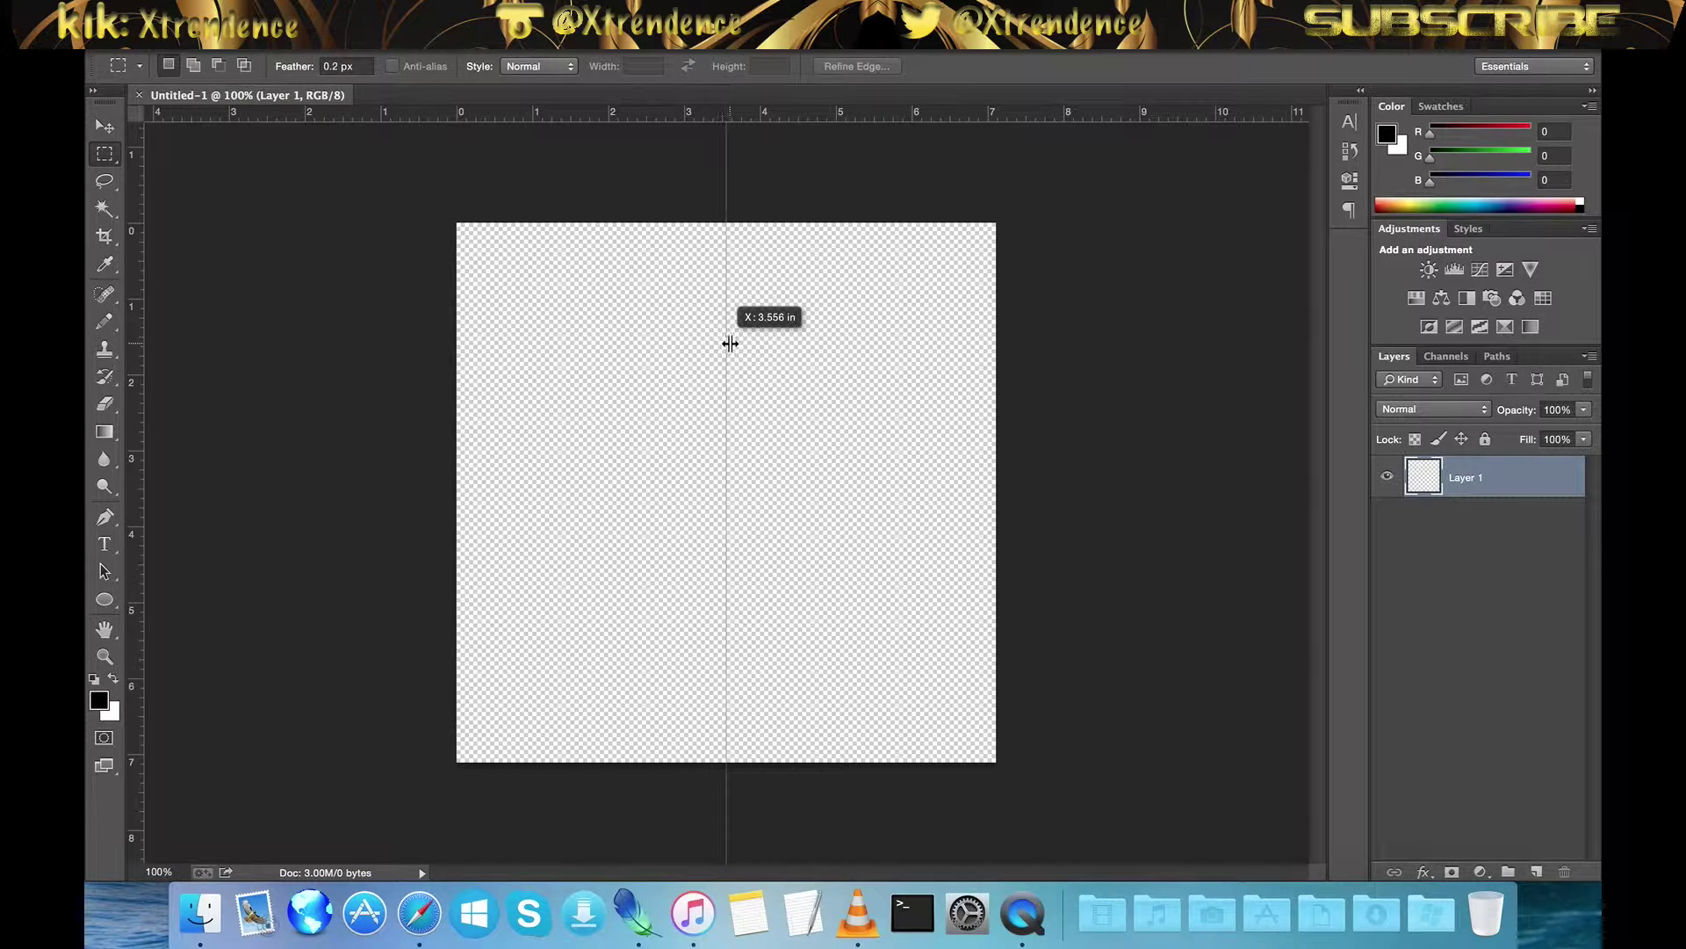
drag(682, 119, 527, 493)
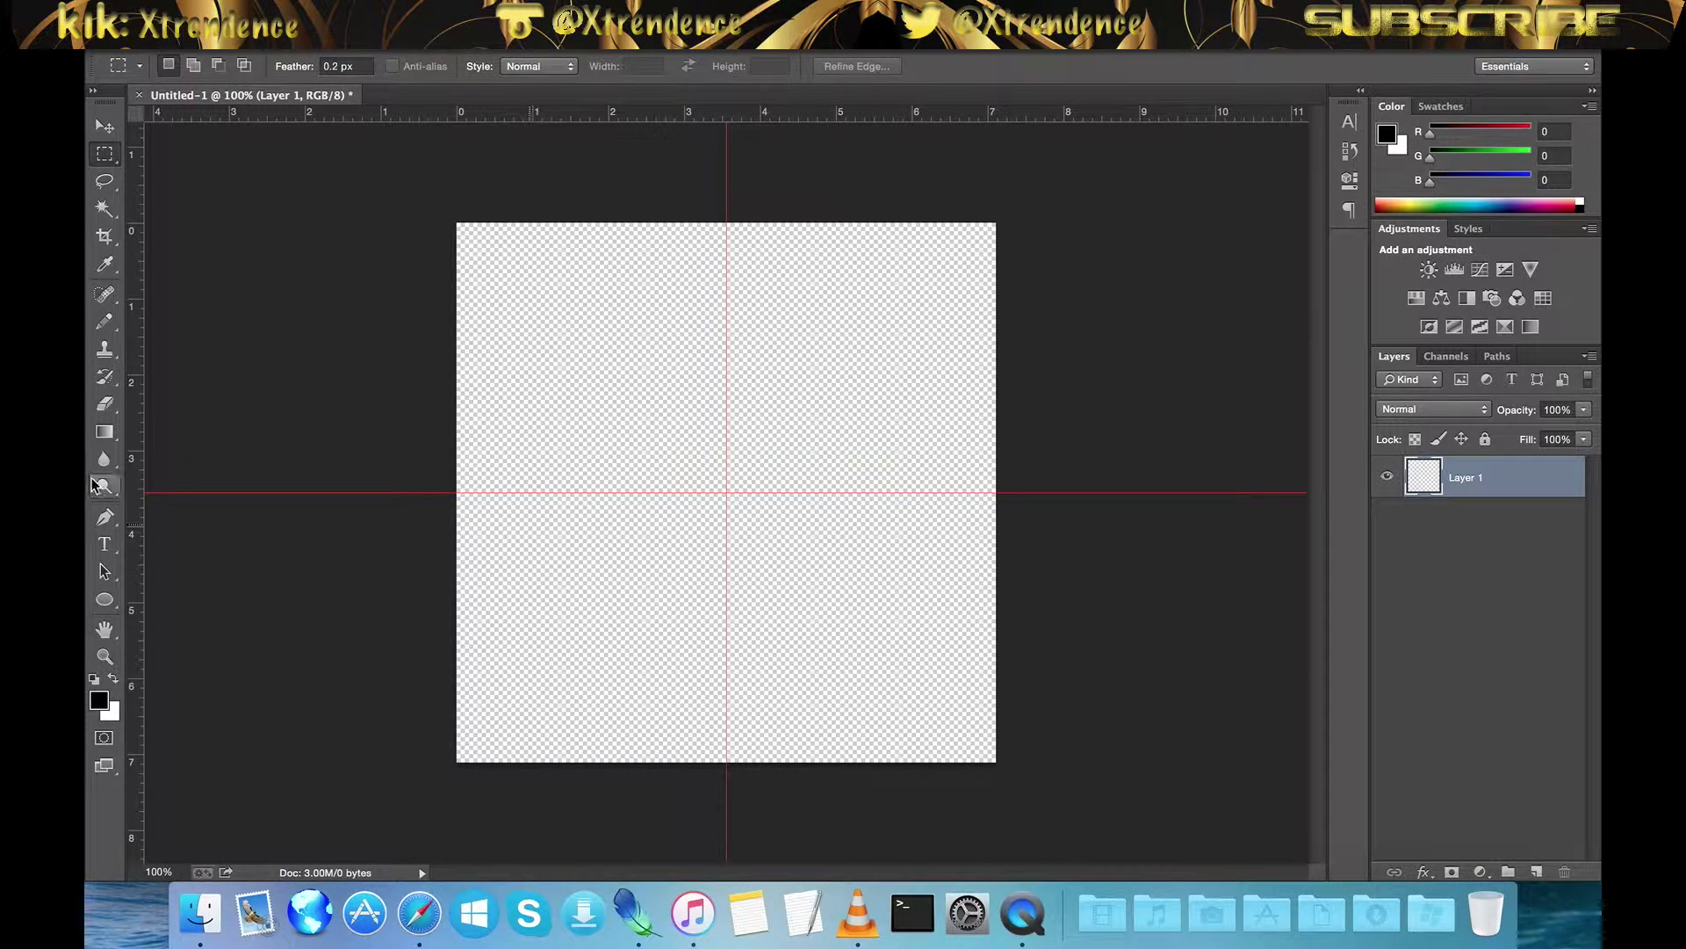
click(103, 602)
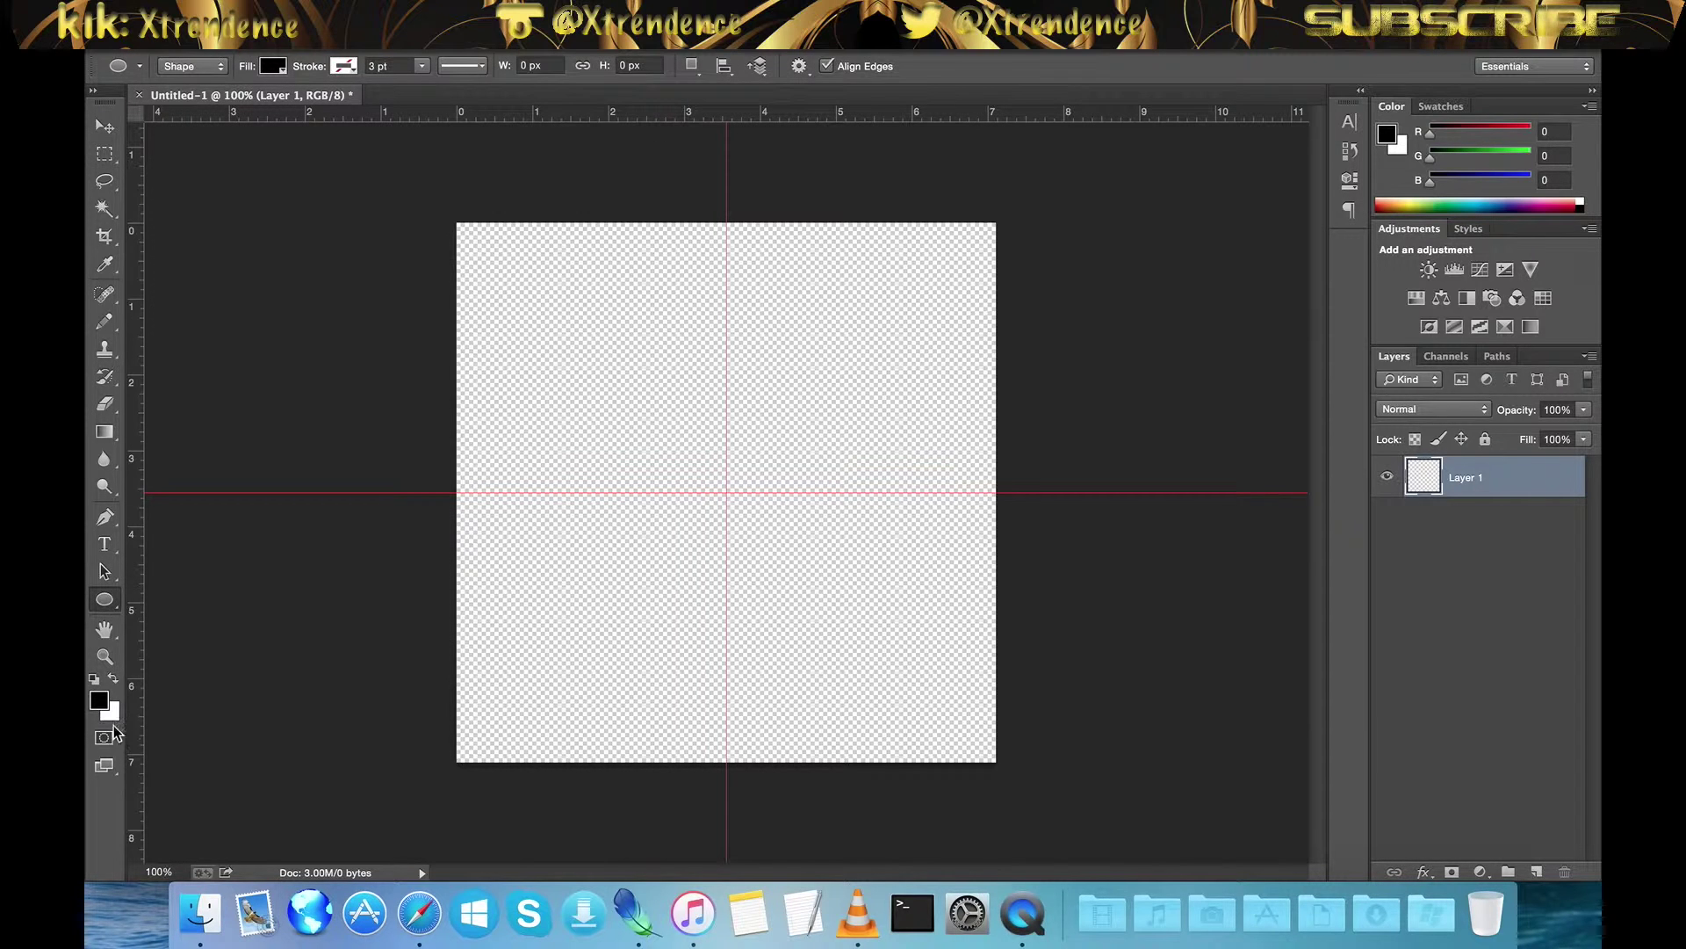
Set the foreground colour to pure red
click(98, 700)
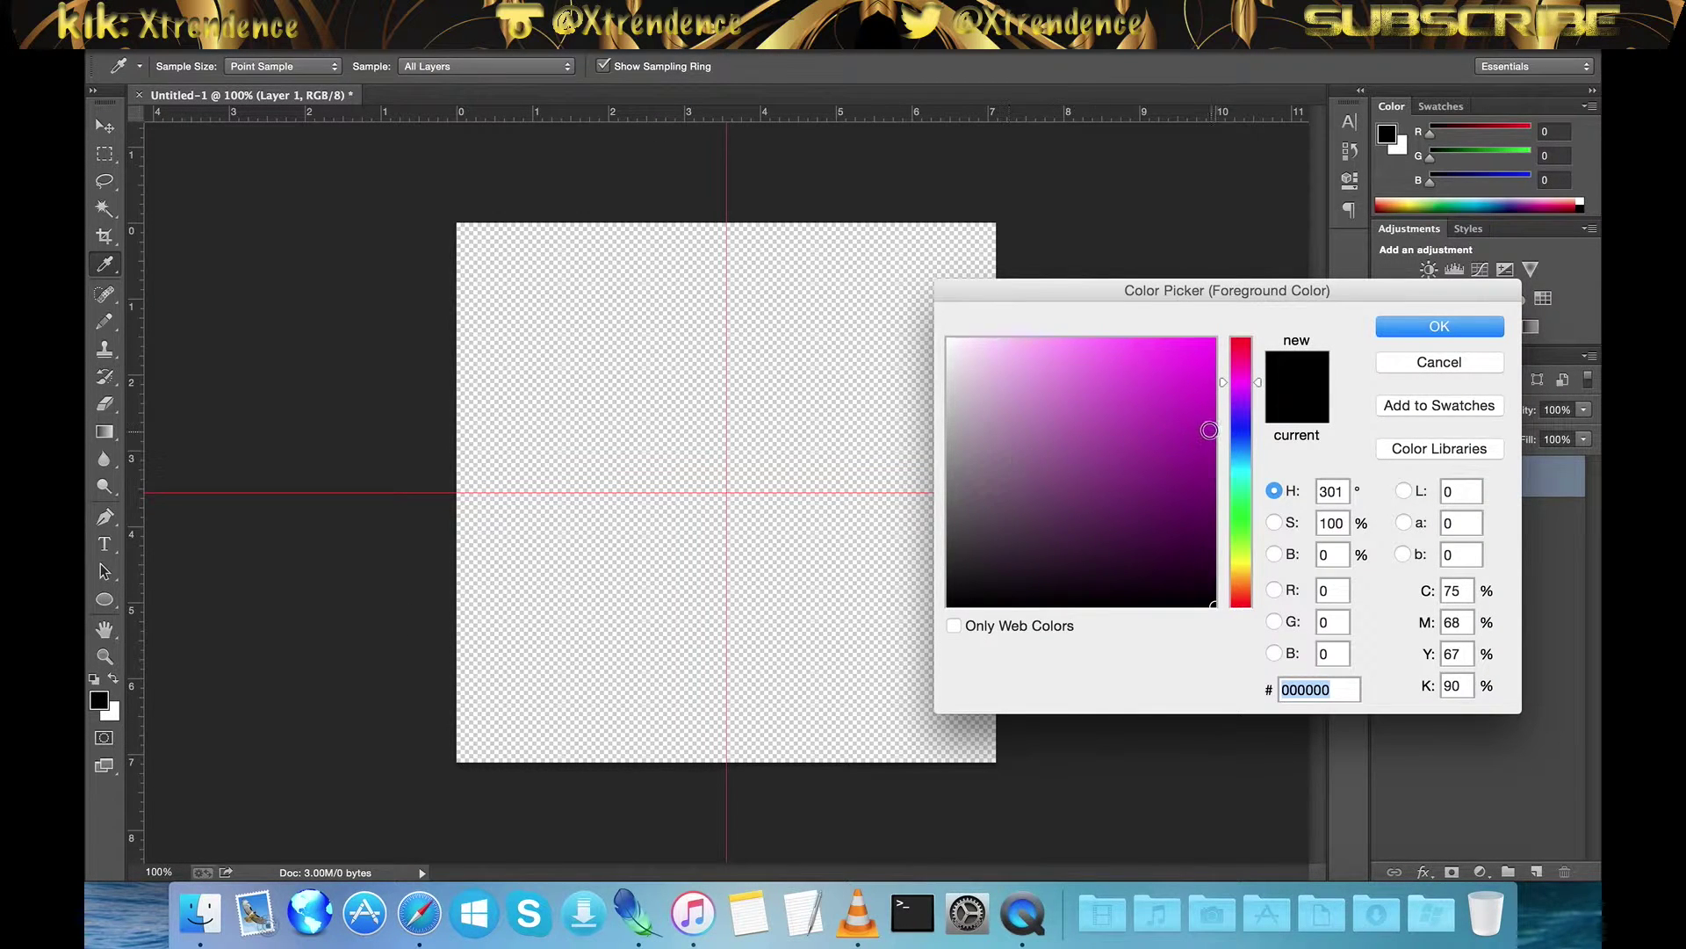
mouse_move(1236, 456)
mouse_down()
mouse_move(1240, 367)
mouse_move(1452, 291)
mouse_up()
drag(1242, 364, 1241, 337)
click(1439, 326)
key(u)
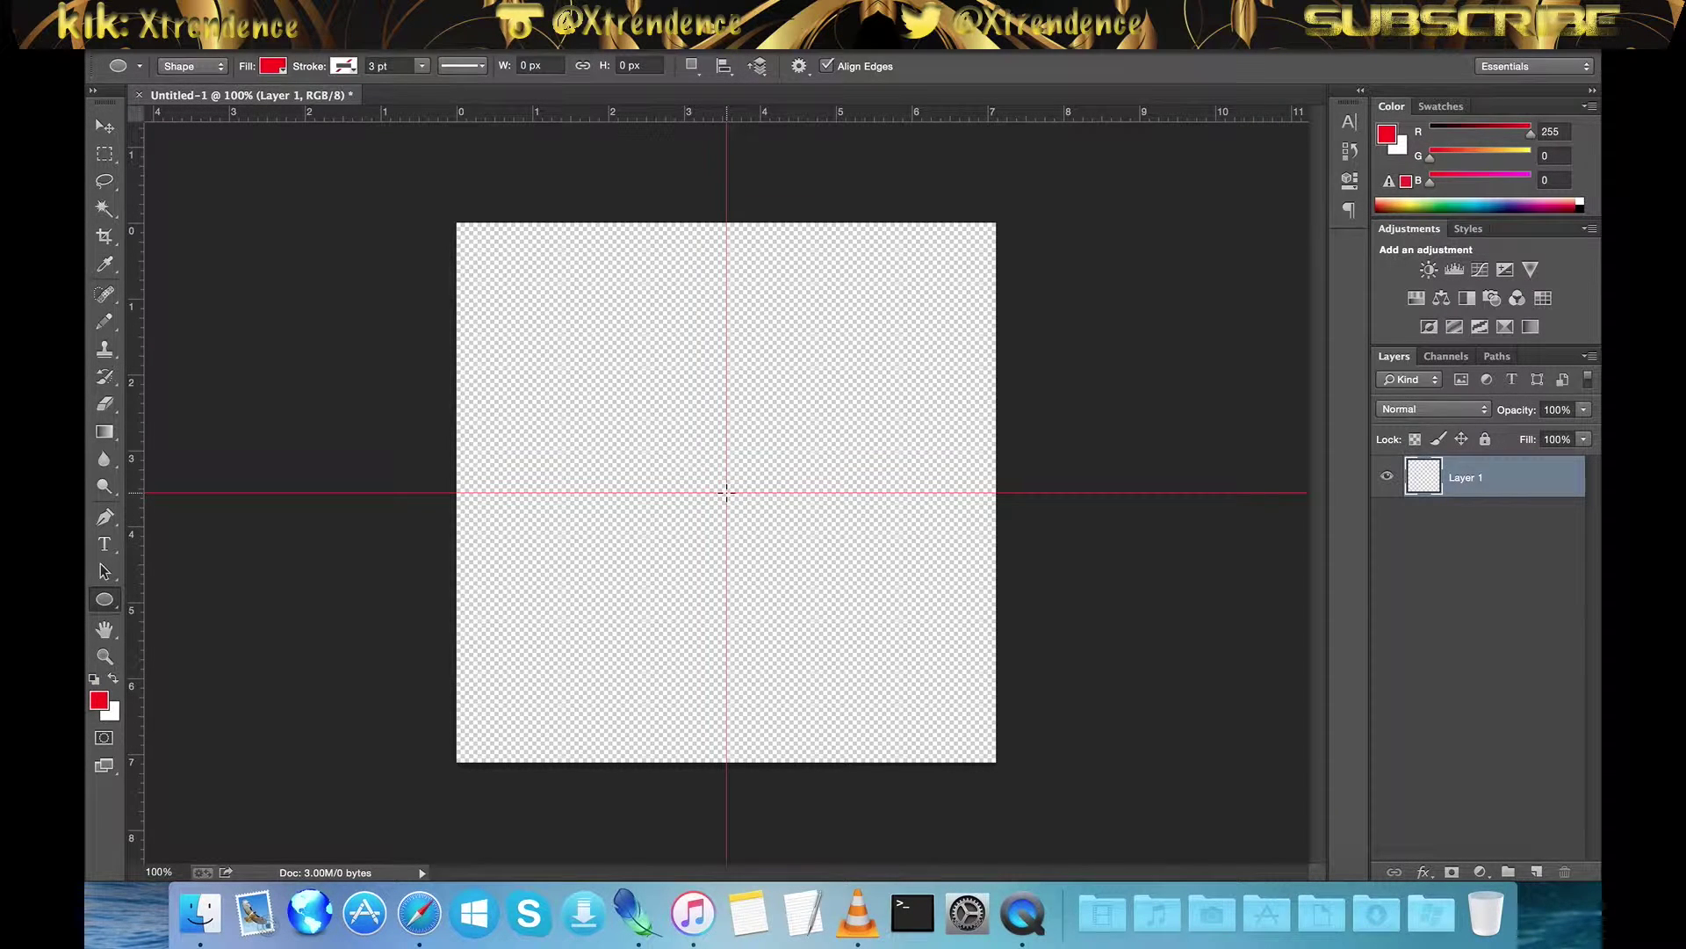
Draw a 964 px red circle from the guide crossing, with an empty layer above
drag(727, 492, 425, 234)
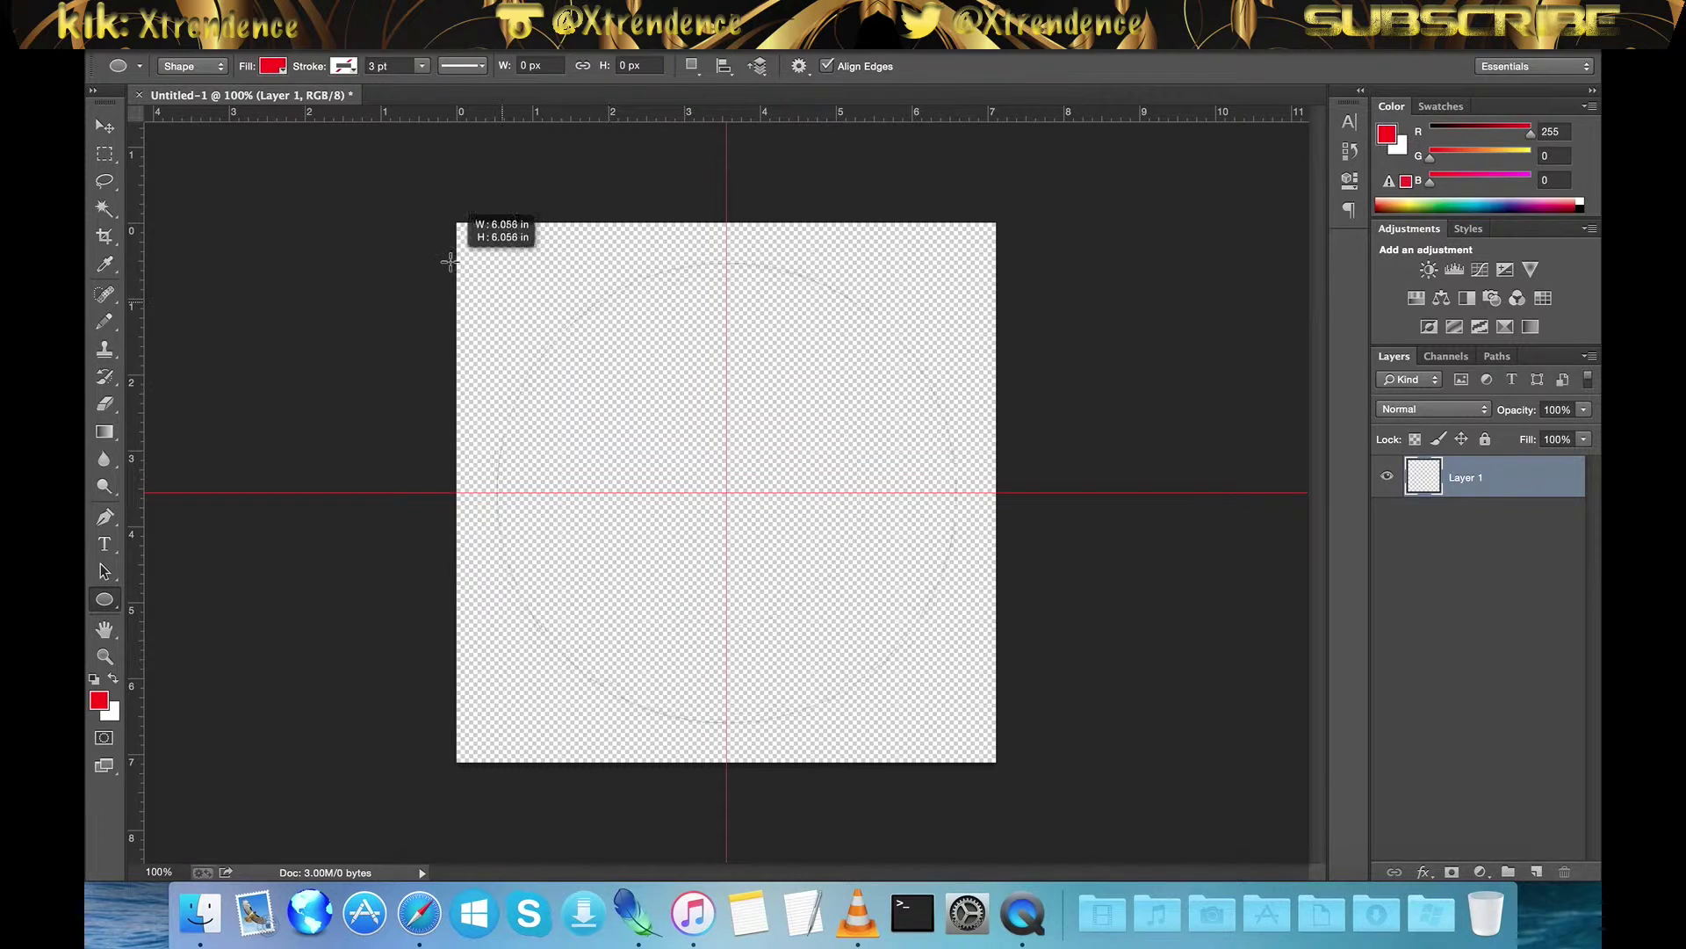
drag(424, 234, 425, 234)
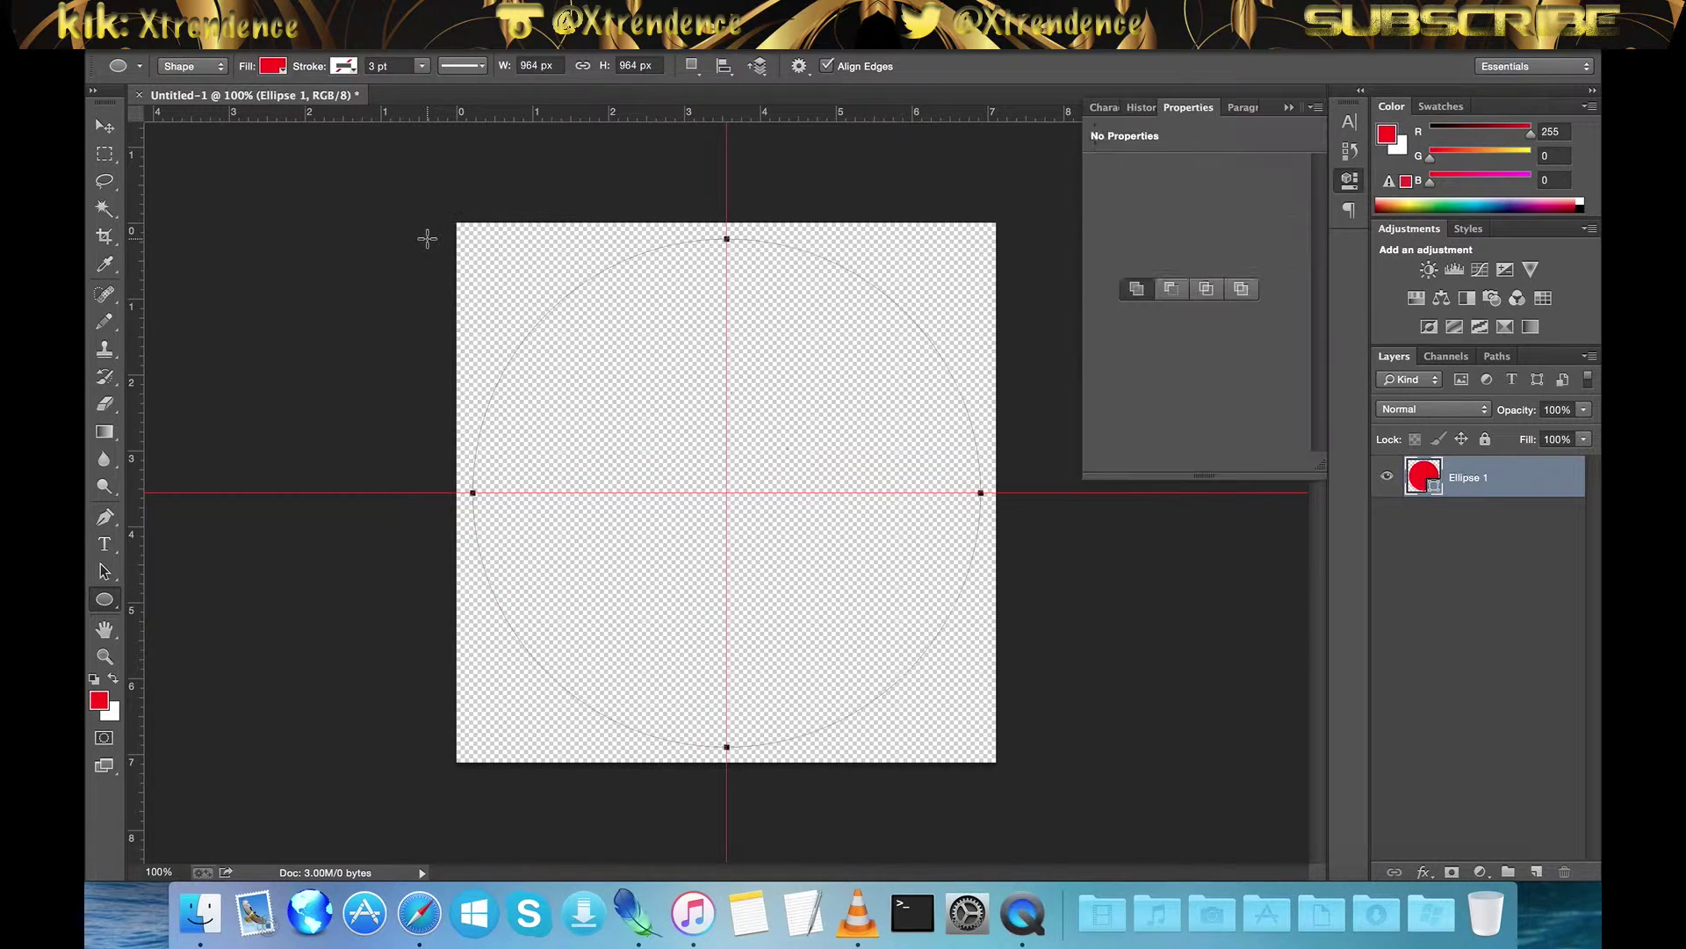
click(1536, 872)
right_click(1498, 527)
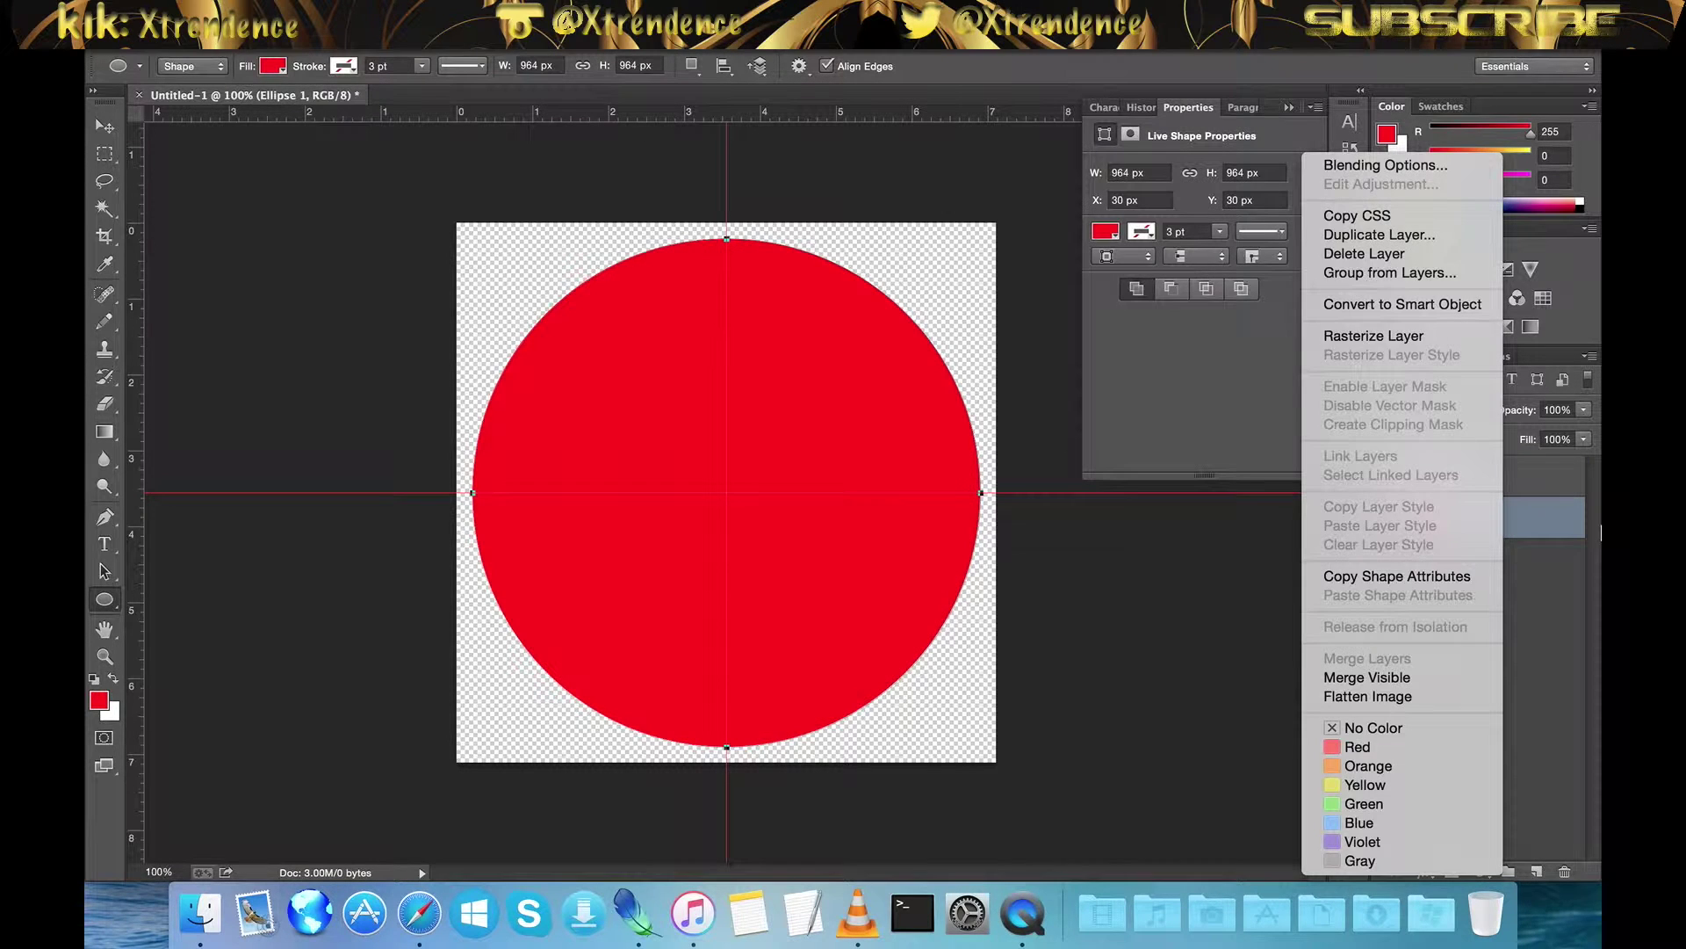
click(1490, 440)
click(1487, 479)
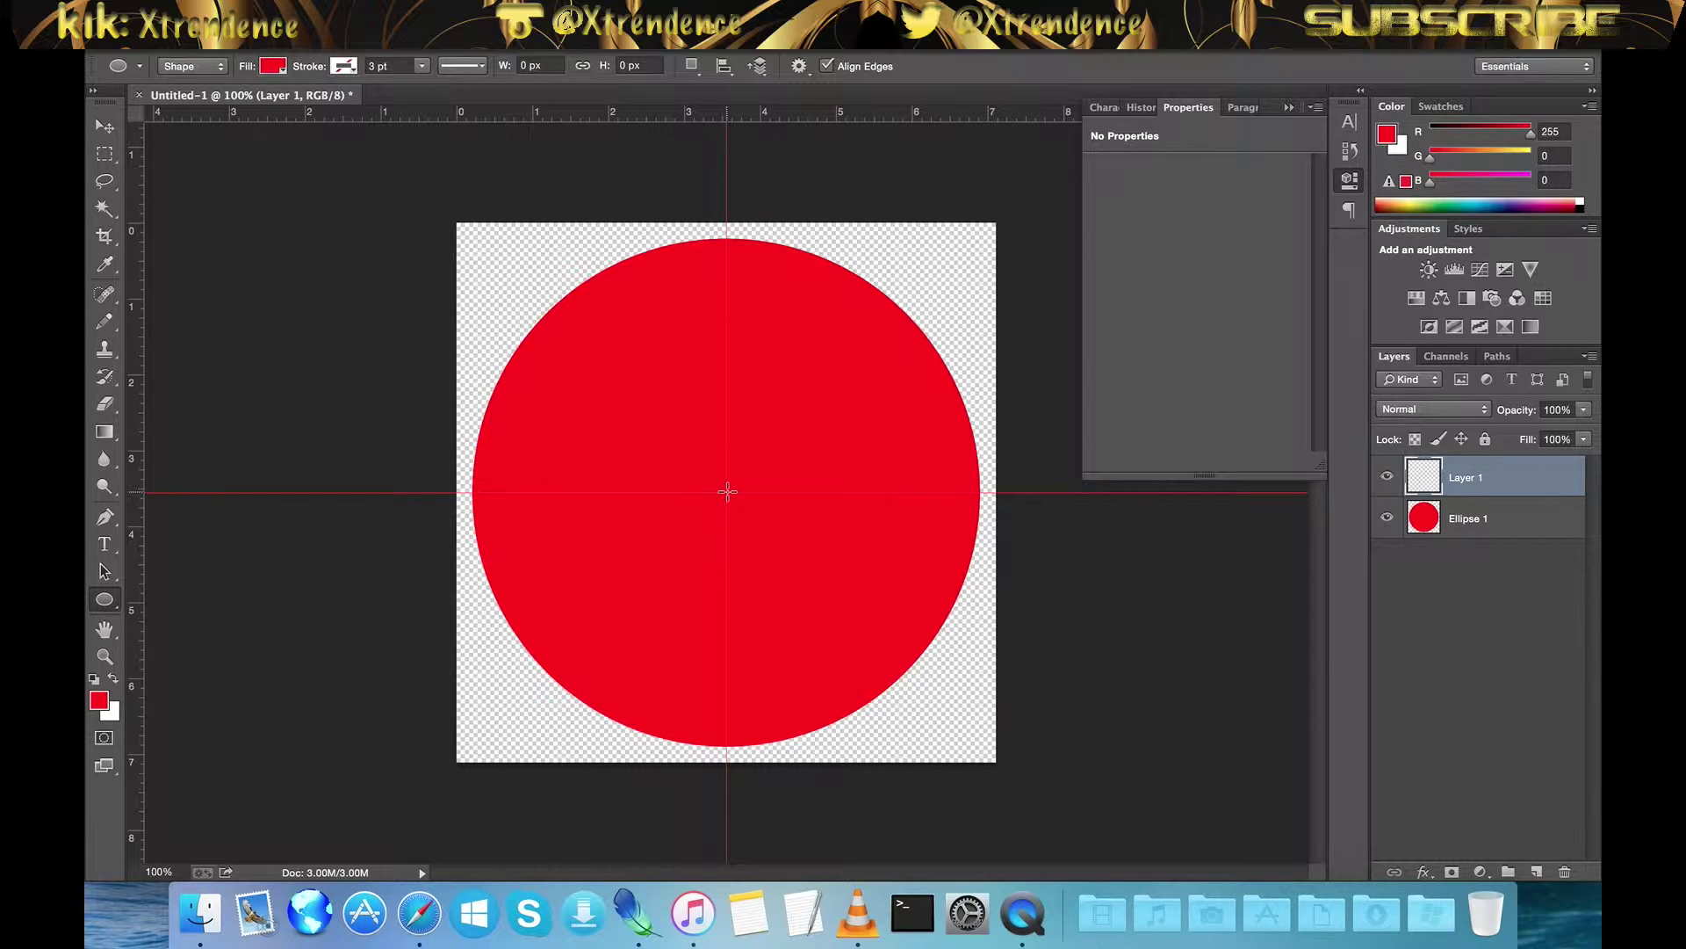
Draw an 864 px concentric red circle and rasterize its layer
drag(725, 493, 479, 261)
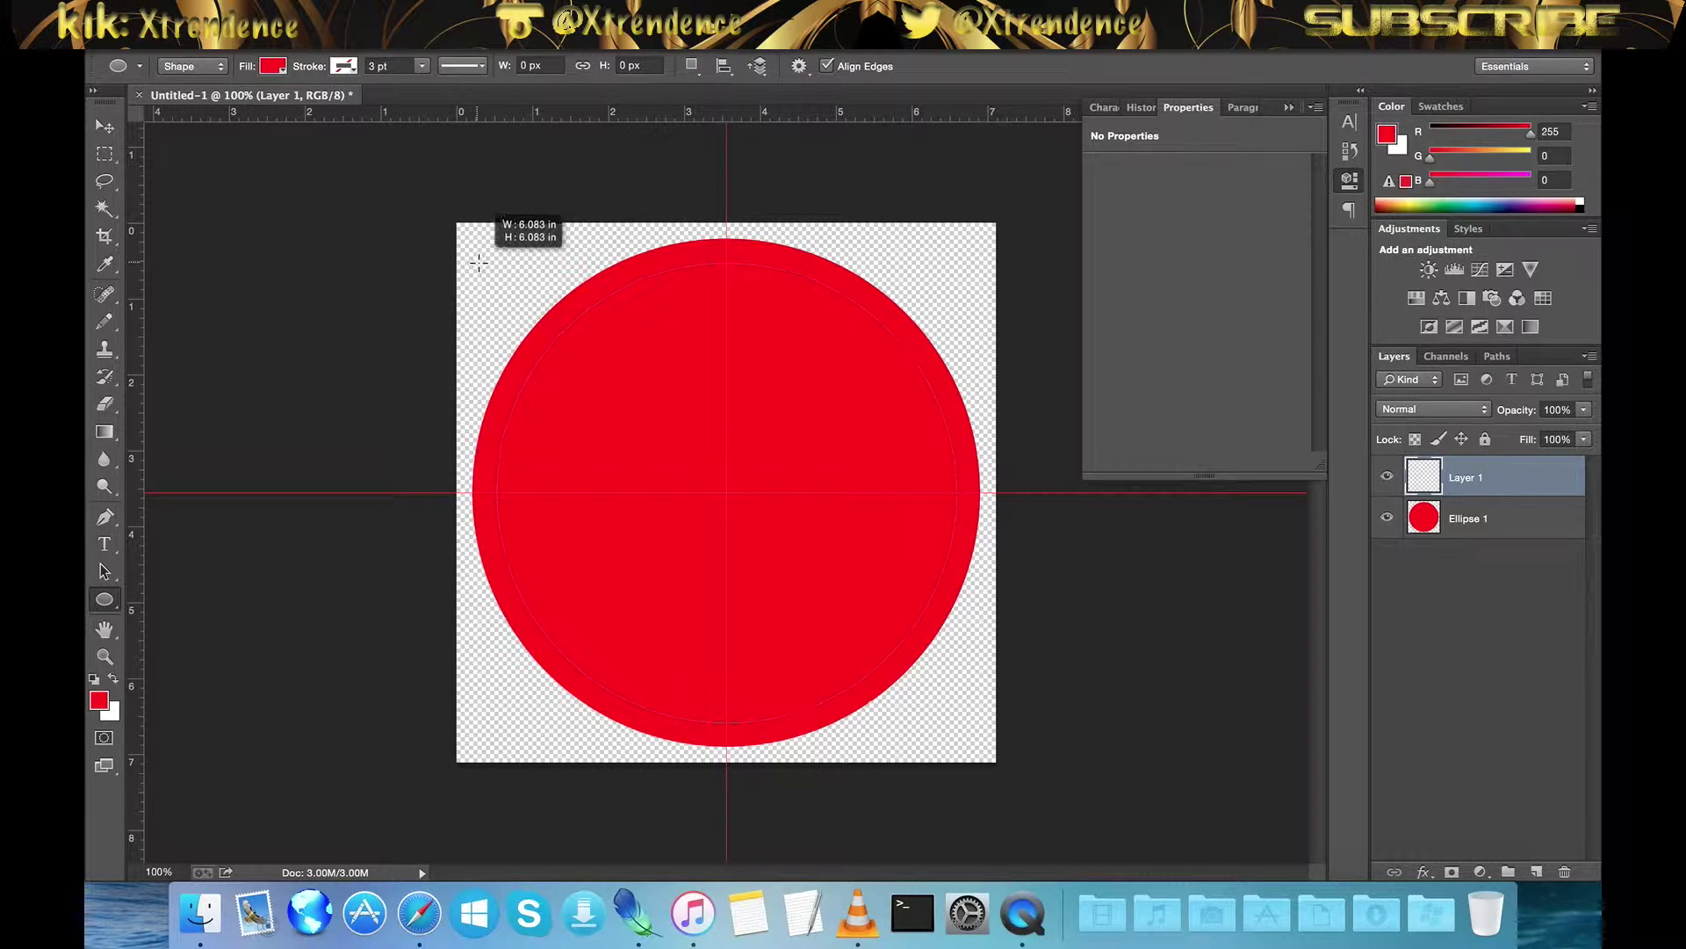
drag(478, 261, 482, 264)
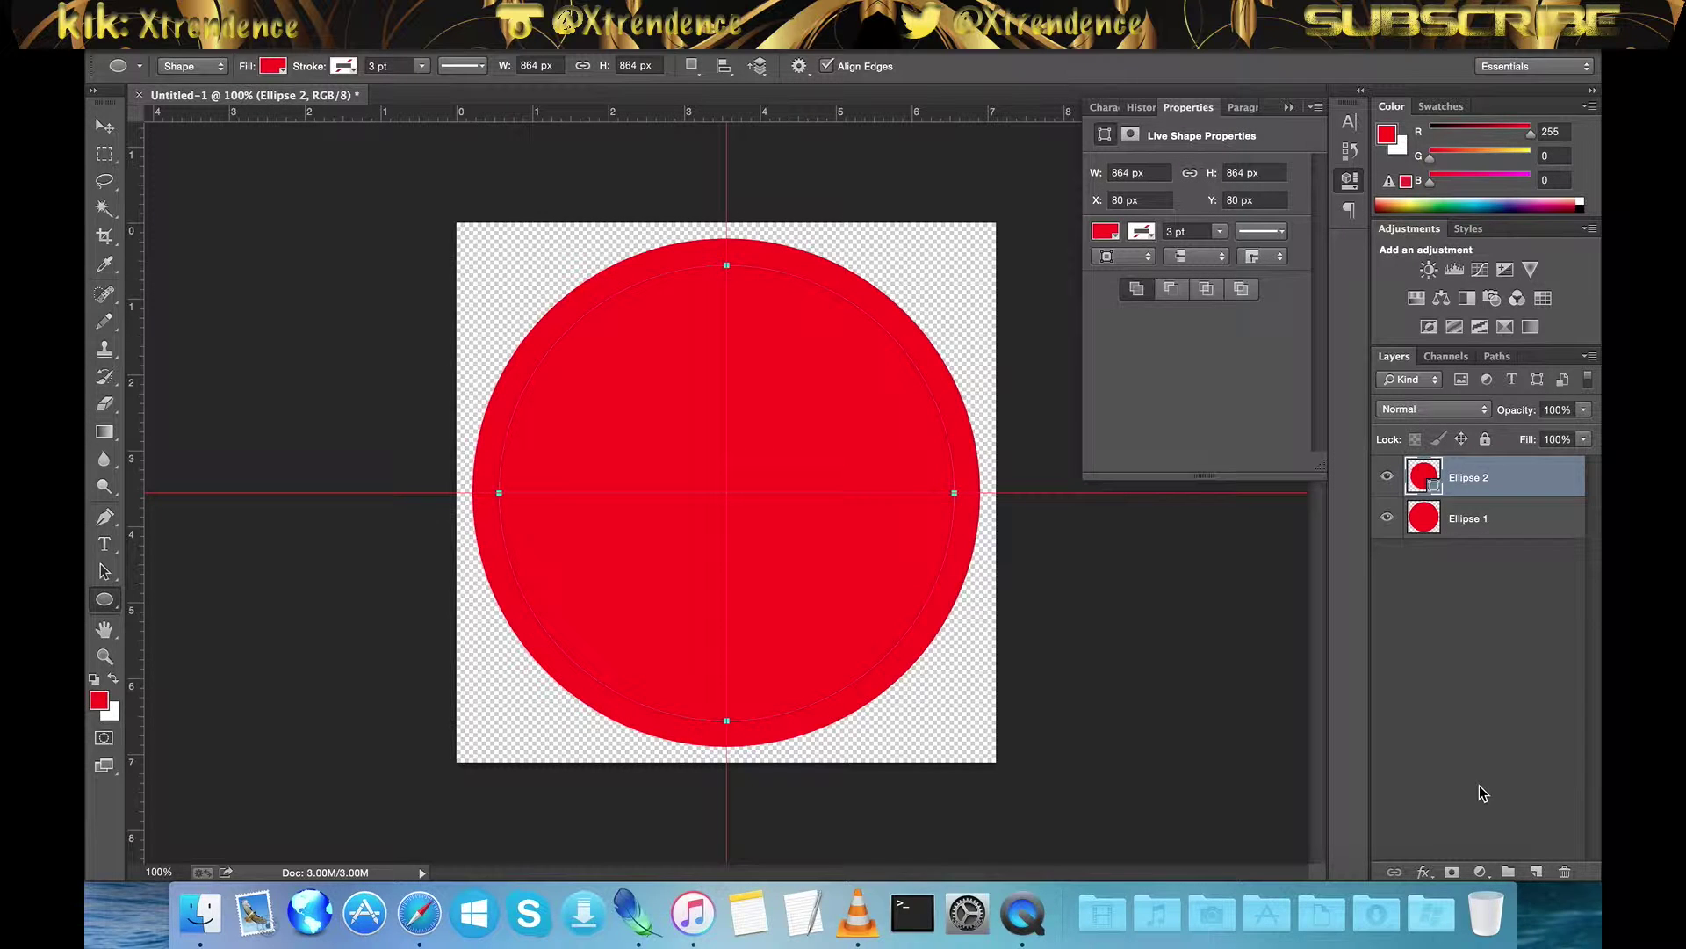
click(1536, 871)
click(1512, 518)
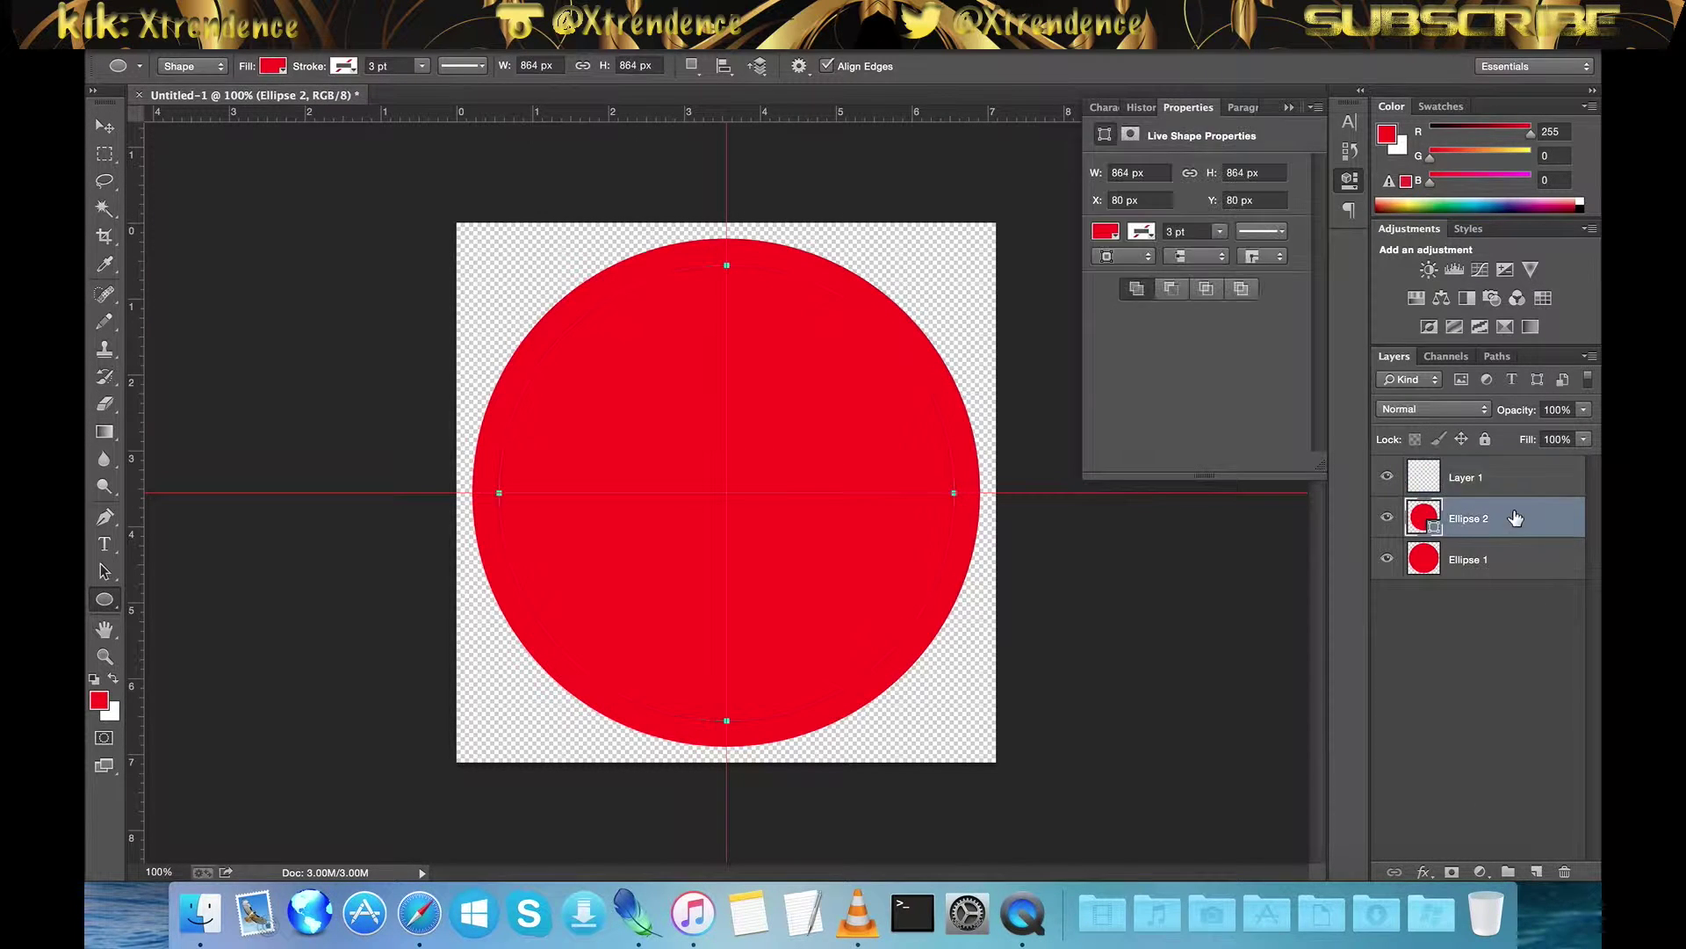
right_click(1533, 518)
click(1423, 336)
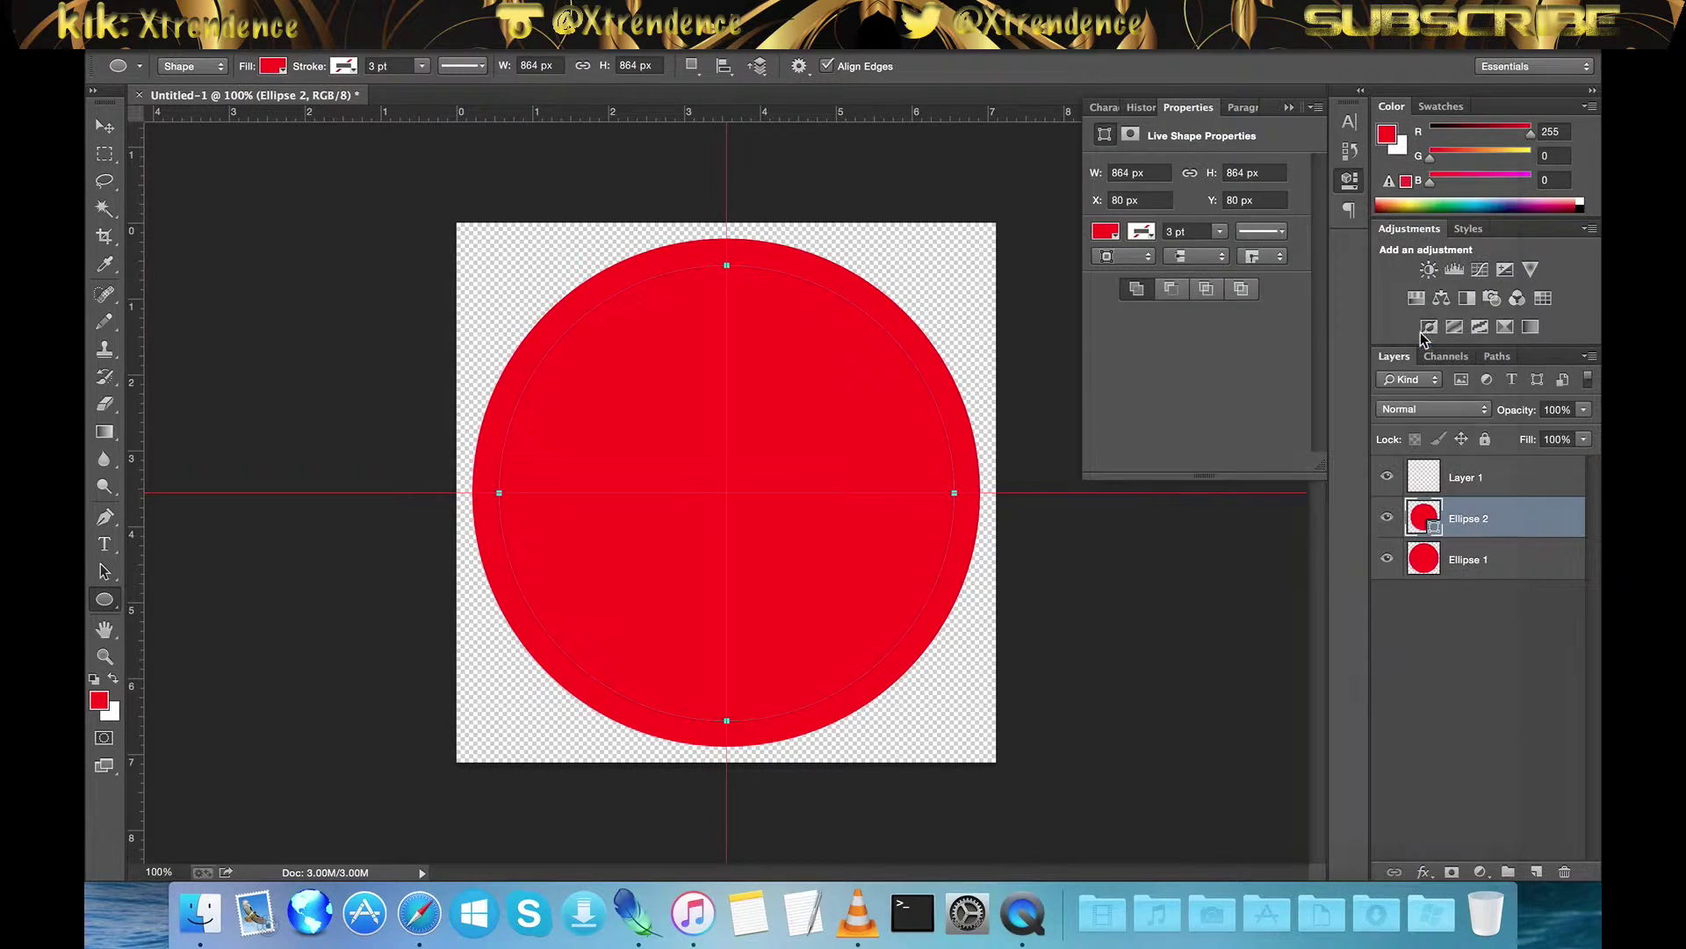
click(1503, 481)
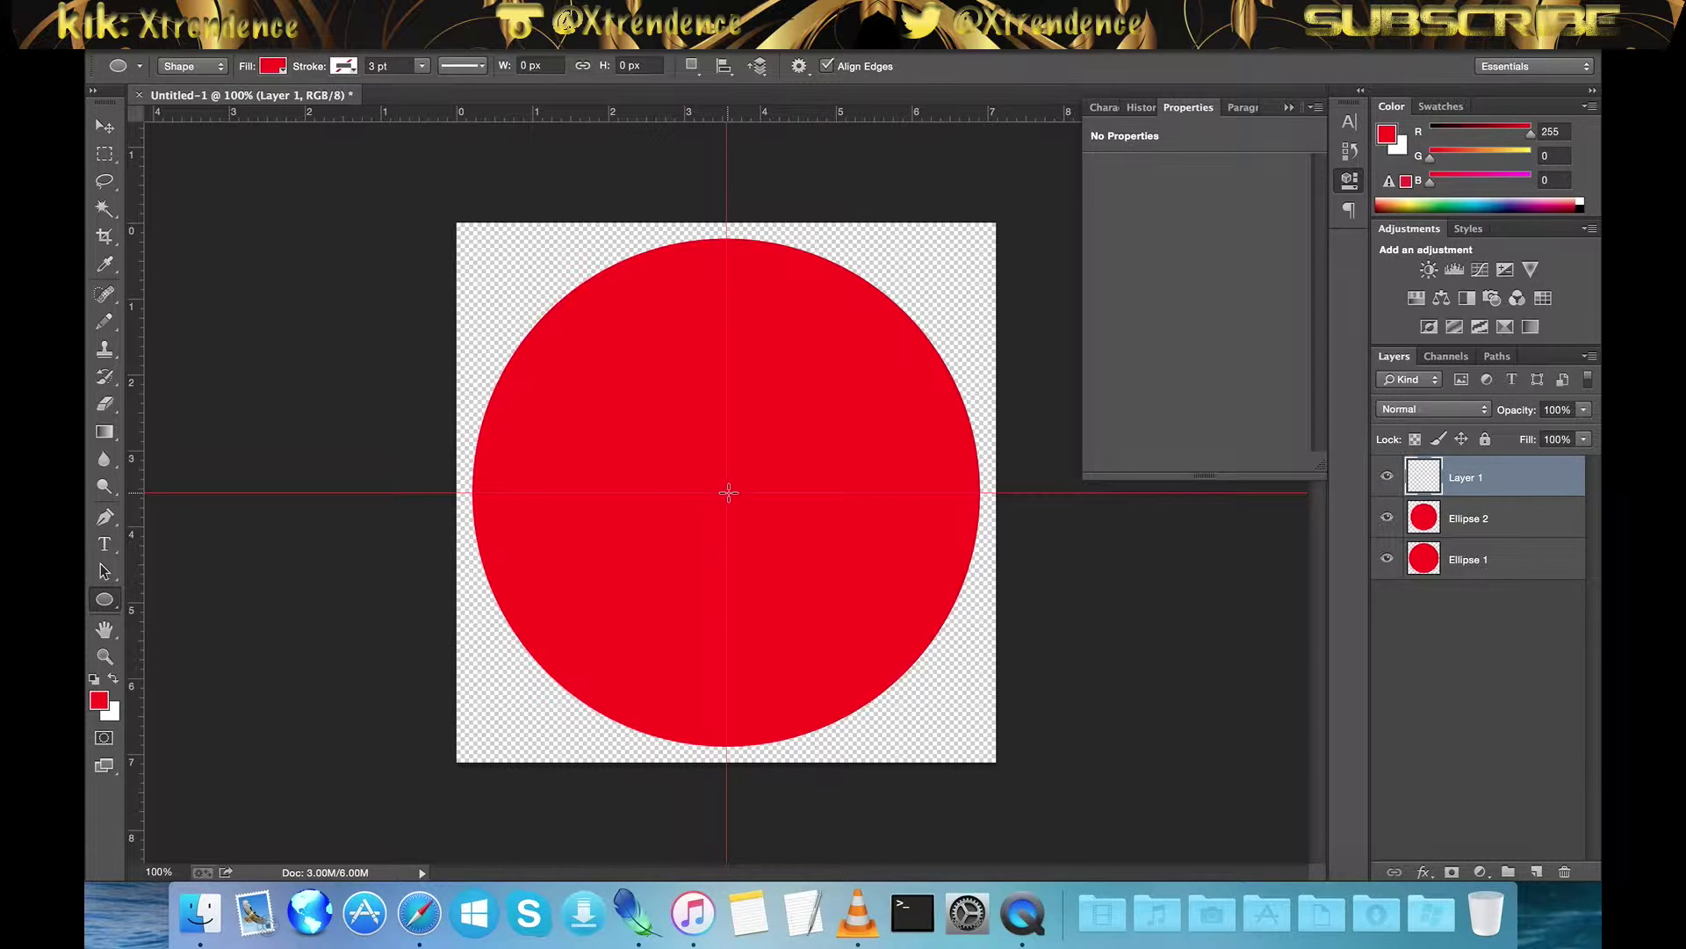
Draw a third concentric red circle, 788 px wide
drag(728, 493, 521, 225)
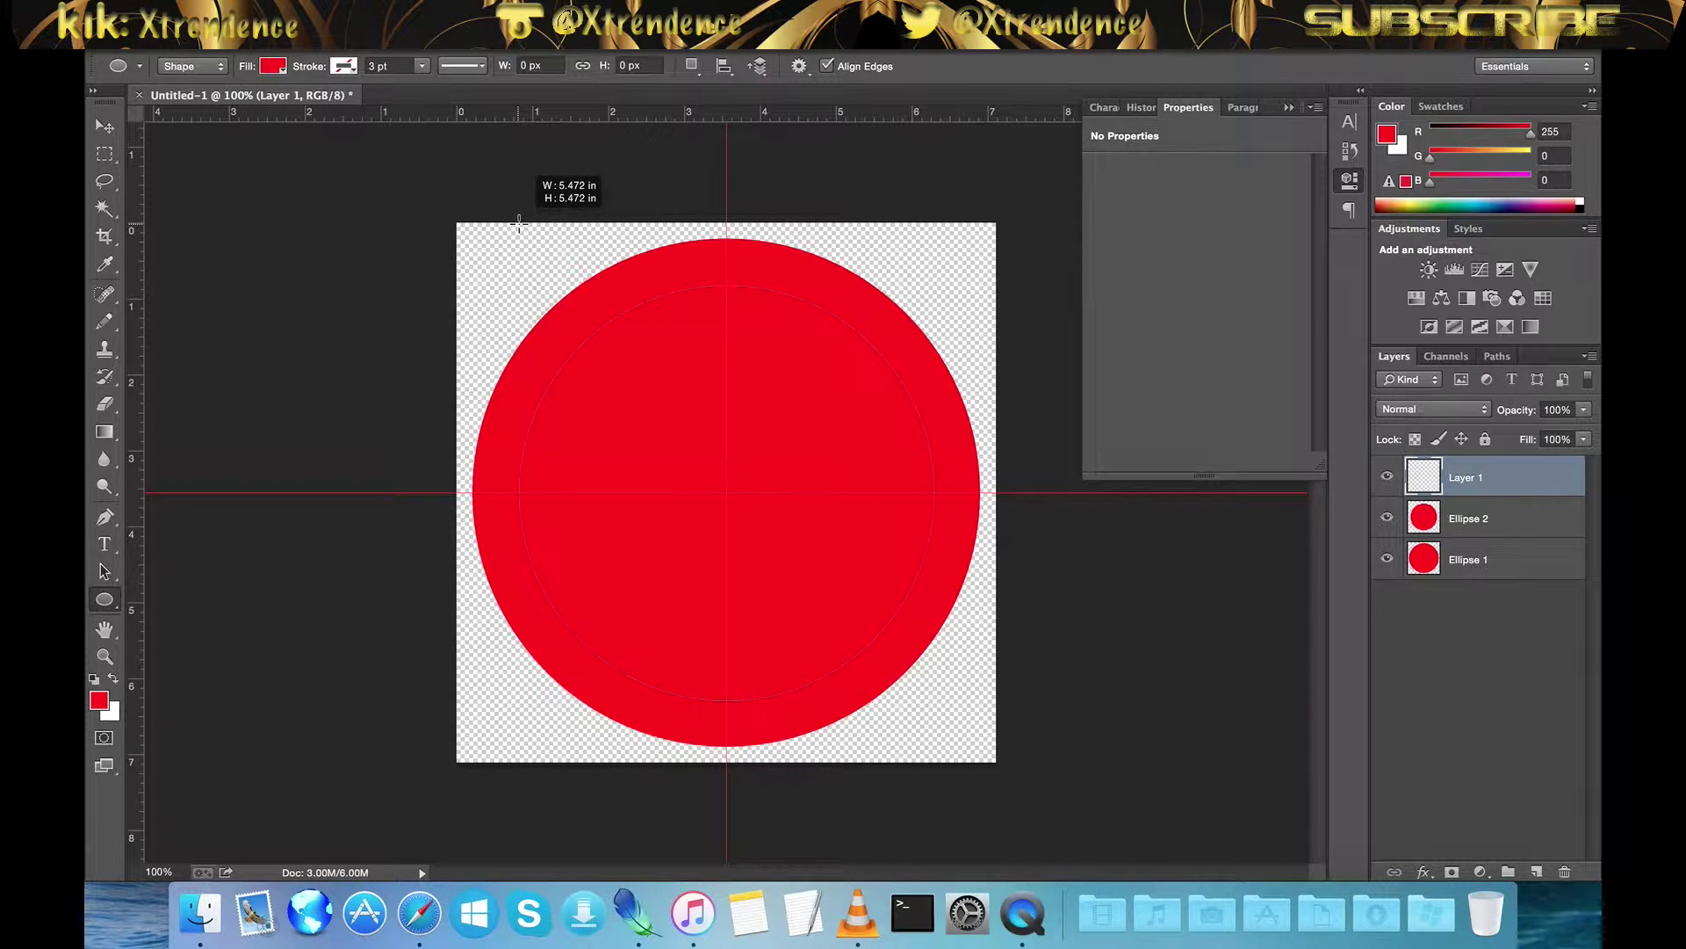
drag(521, 226, 521, 225)
right_click(1546, 490)
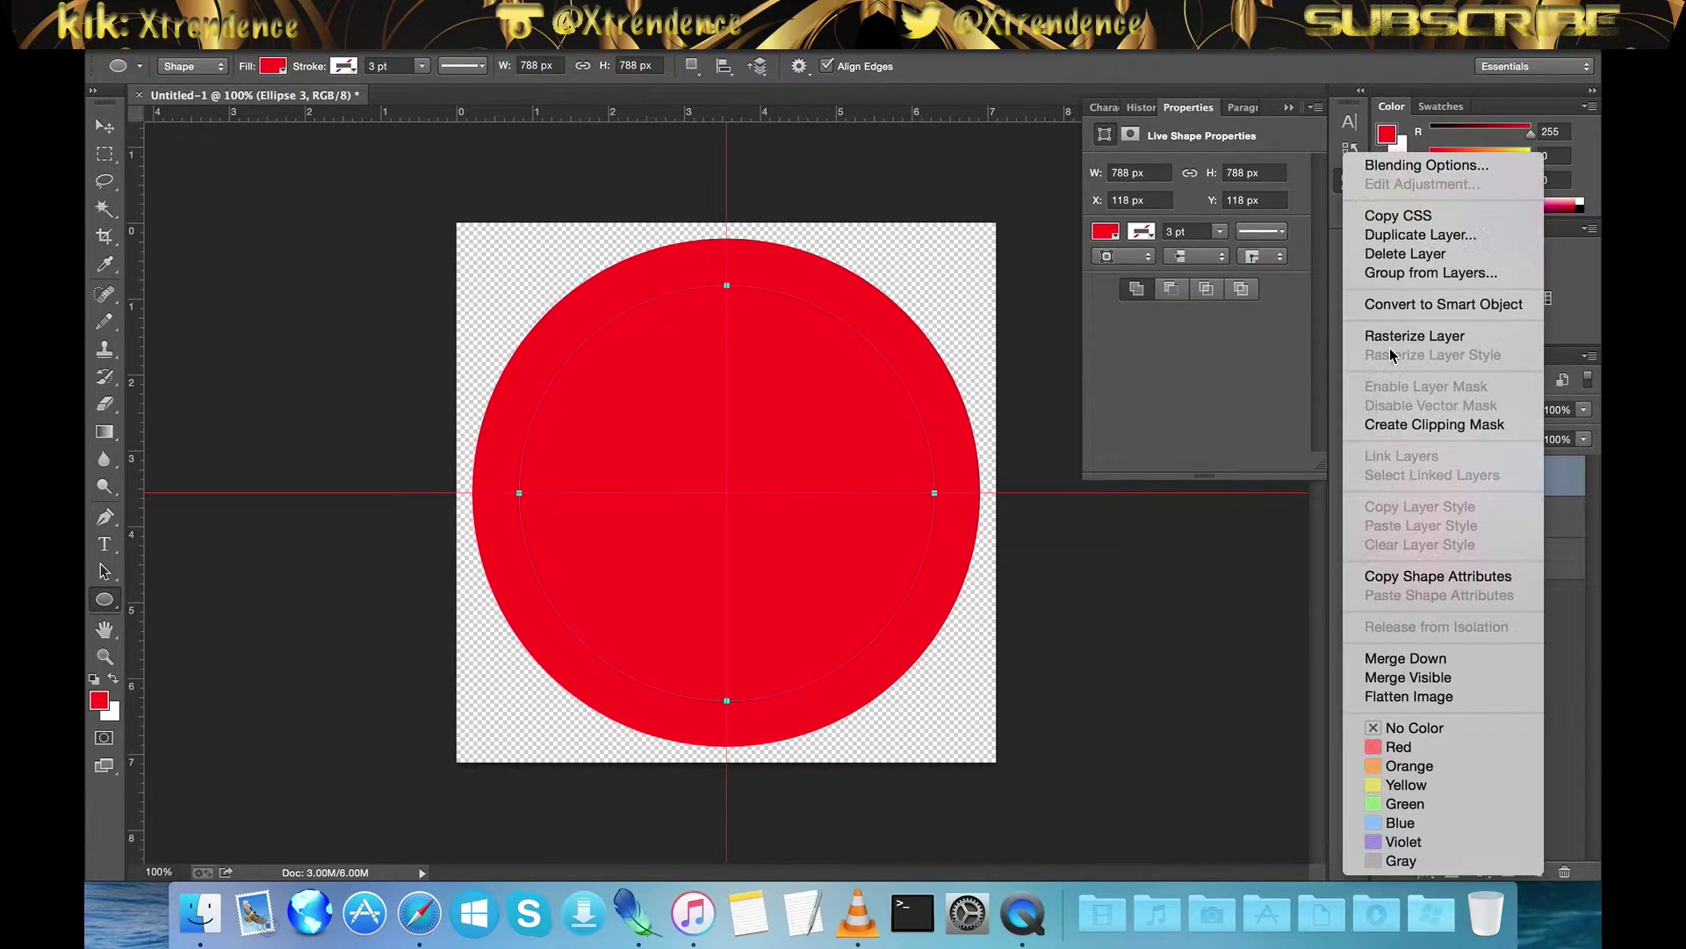
Rasterize Ellipse 3 and enable a gold Gradient Overlay on Ellipse 1
click(1405, 332)
click(1544, 562)
double_click(1544, 562)
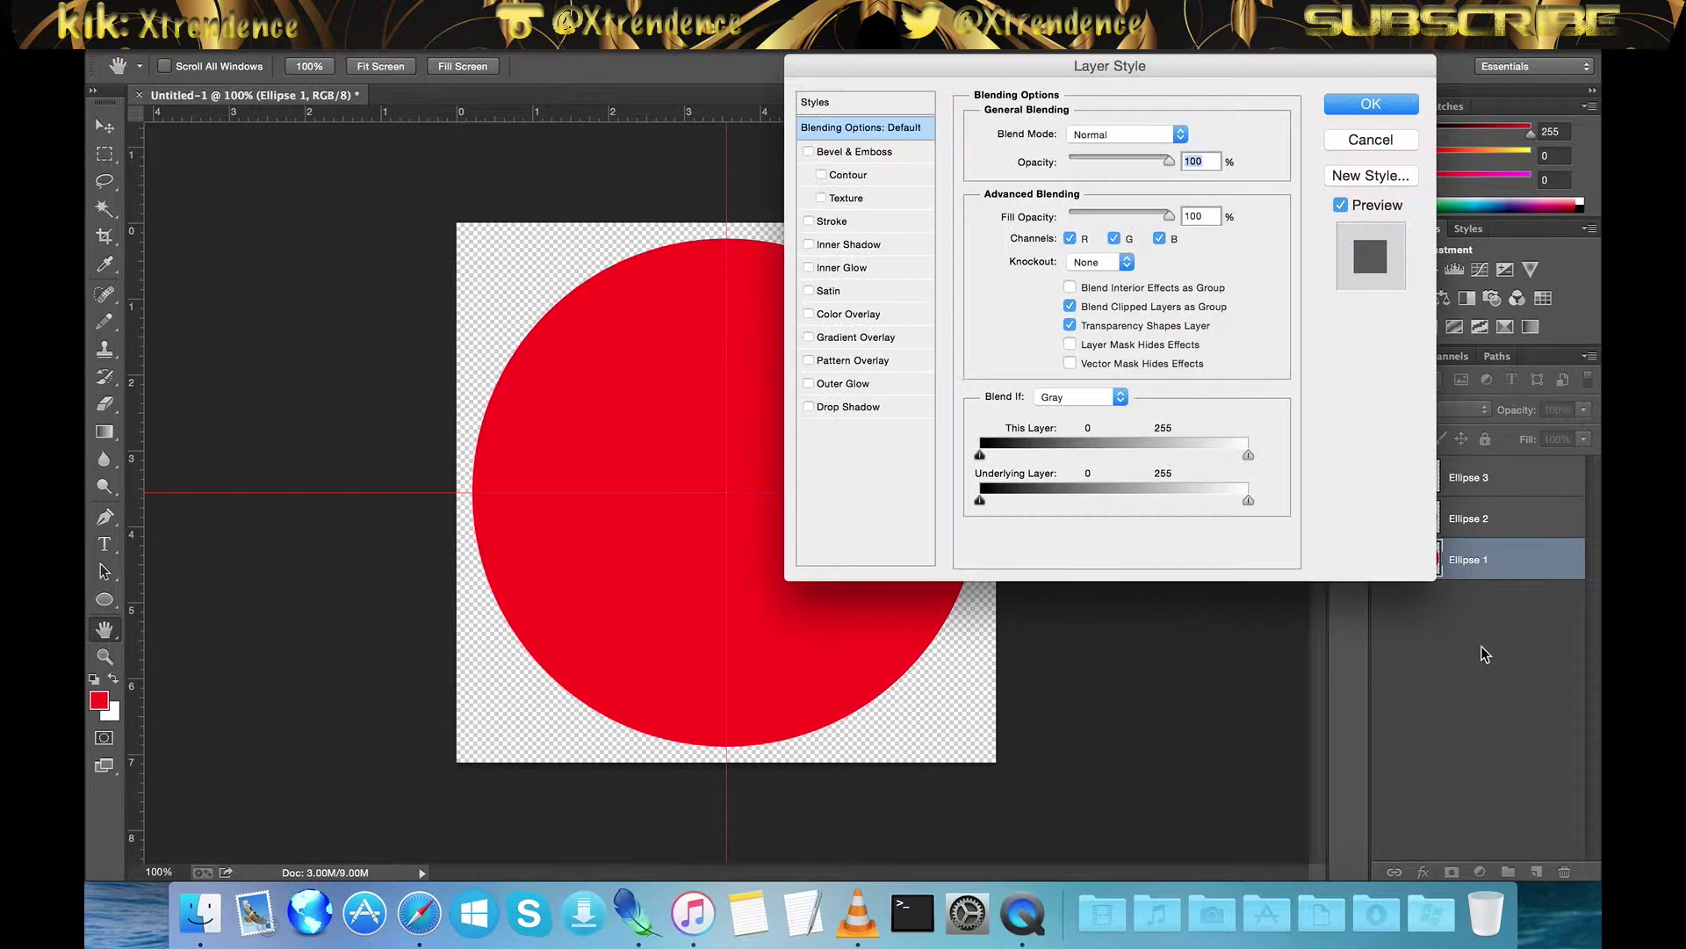
click(808, 338)
click(879, 343)
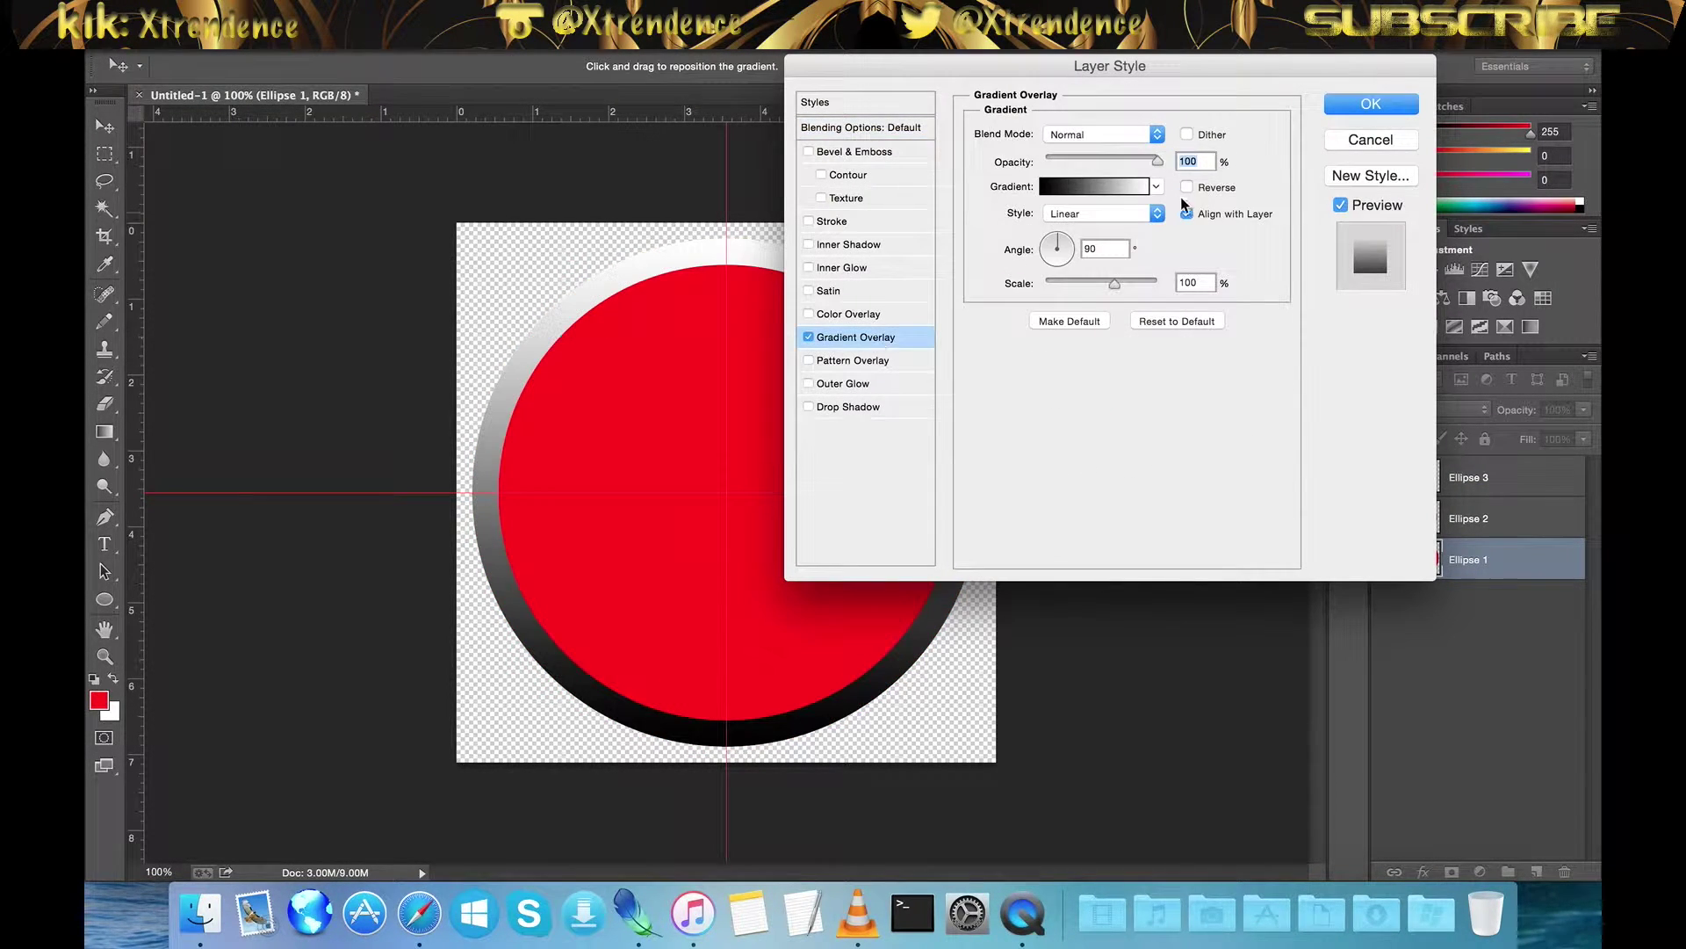
click(1156, 186)
click(1012, 328)
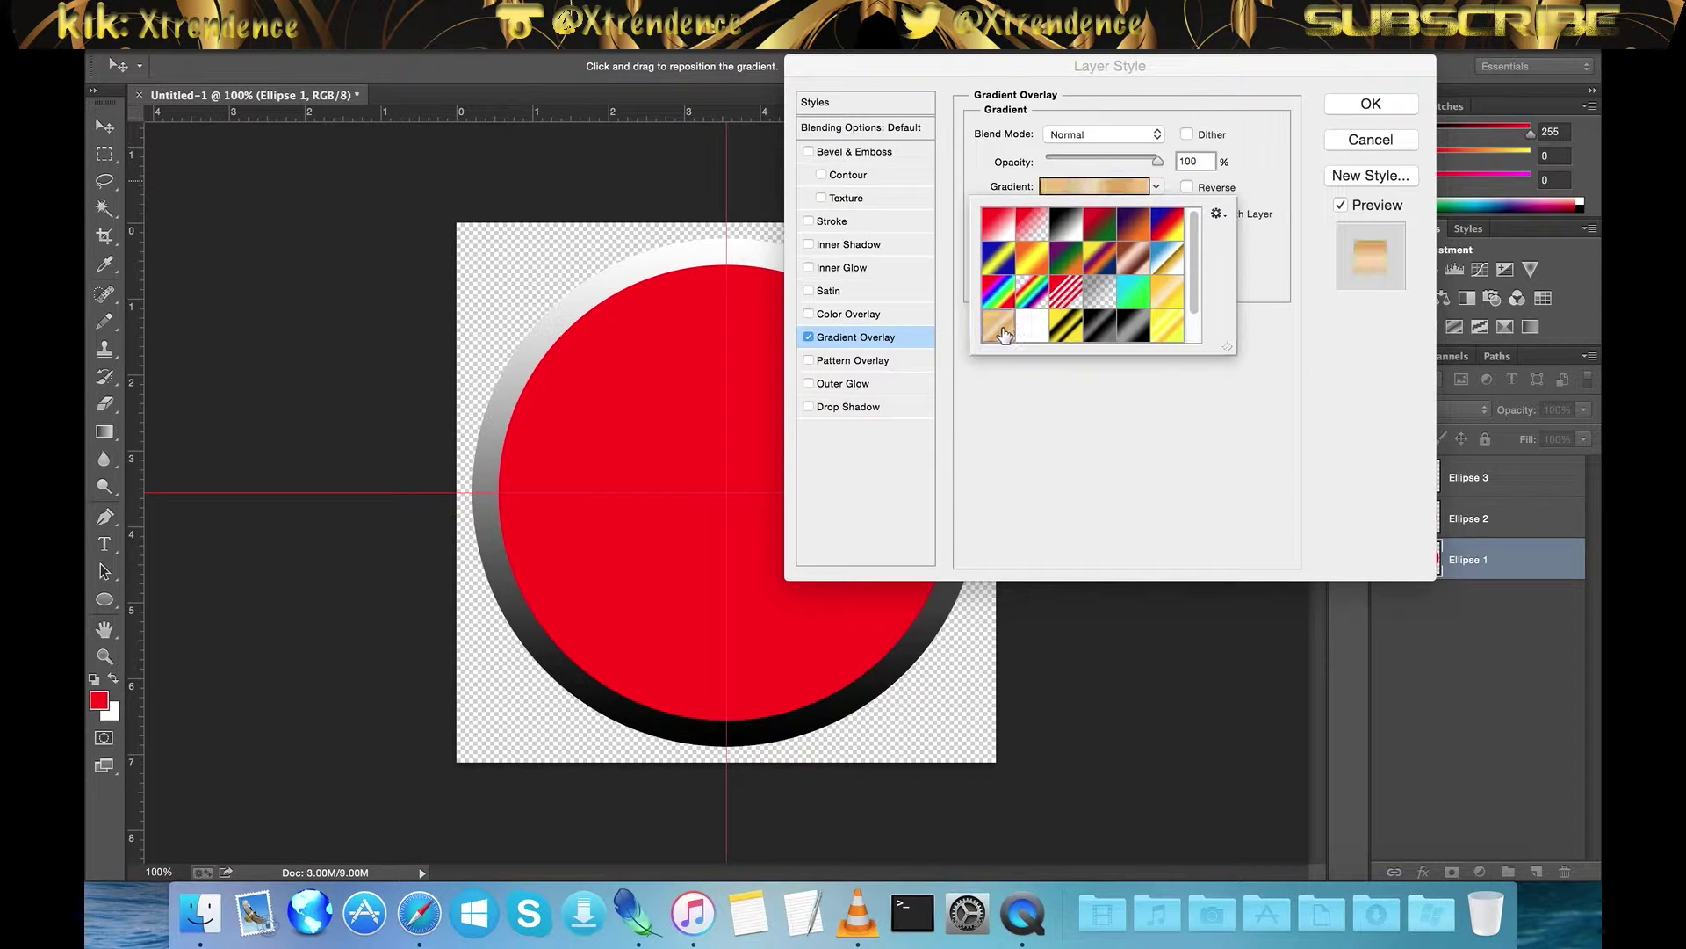
click(1083, 383)
Apply the Gold gradient preset and set the overlay angle to 137°
click(1116, 185)
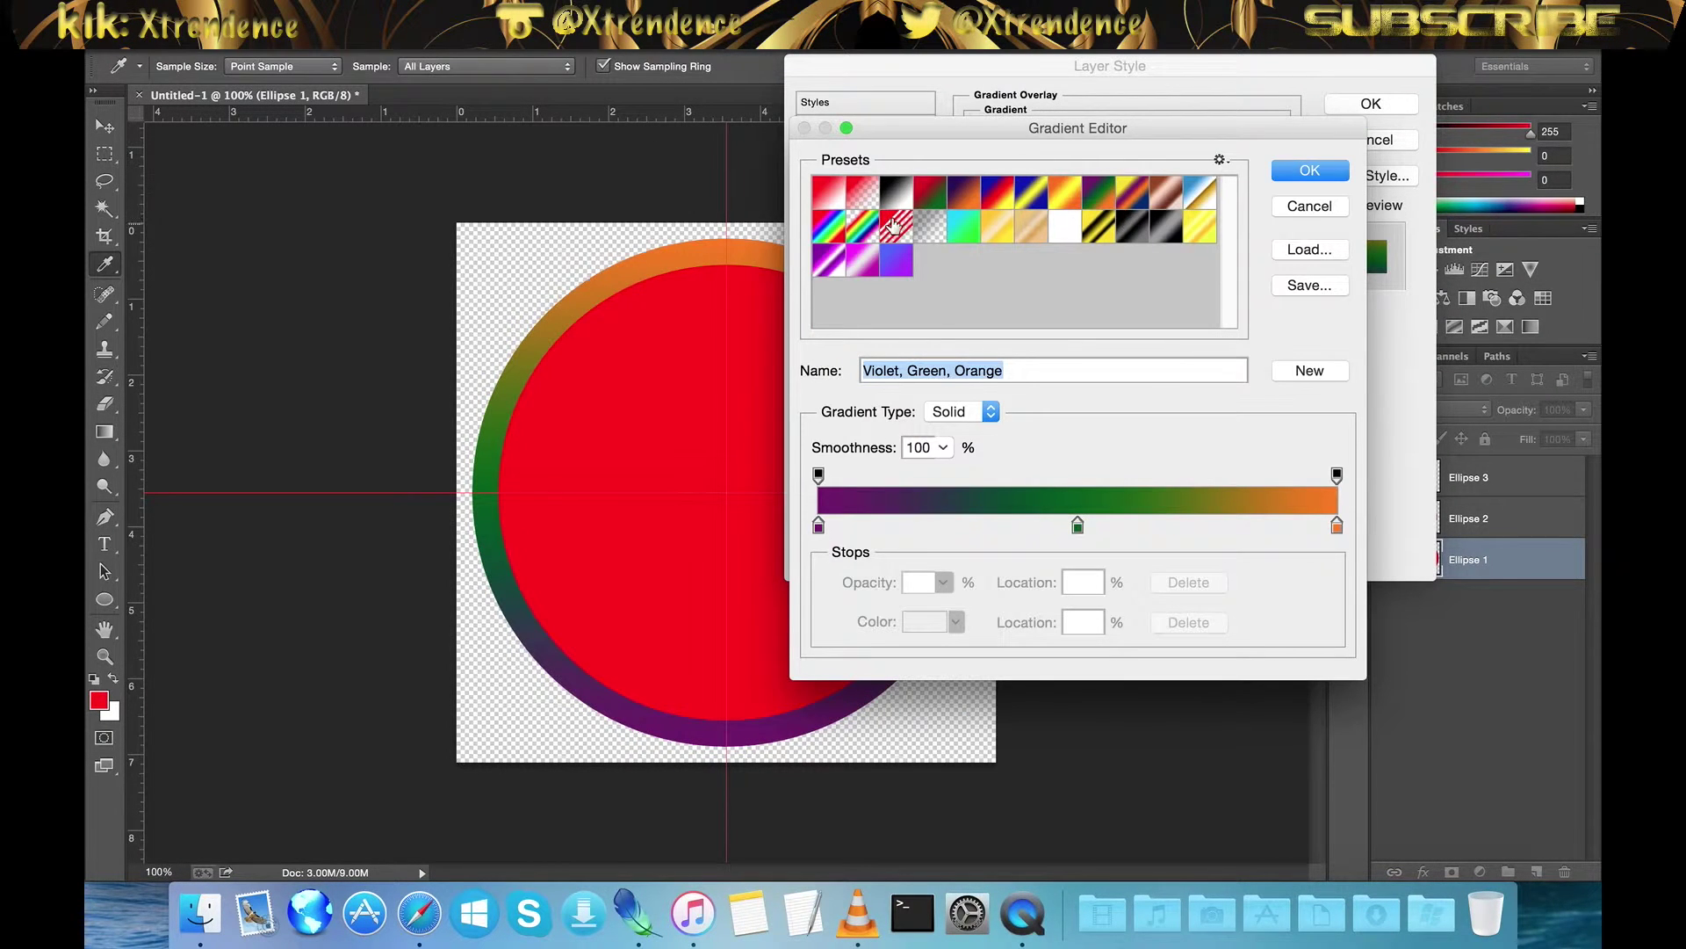
click(1028, 230)
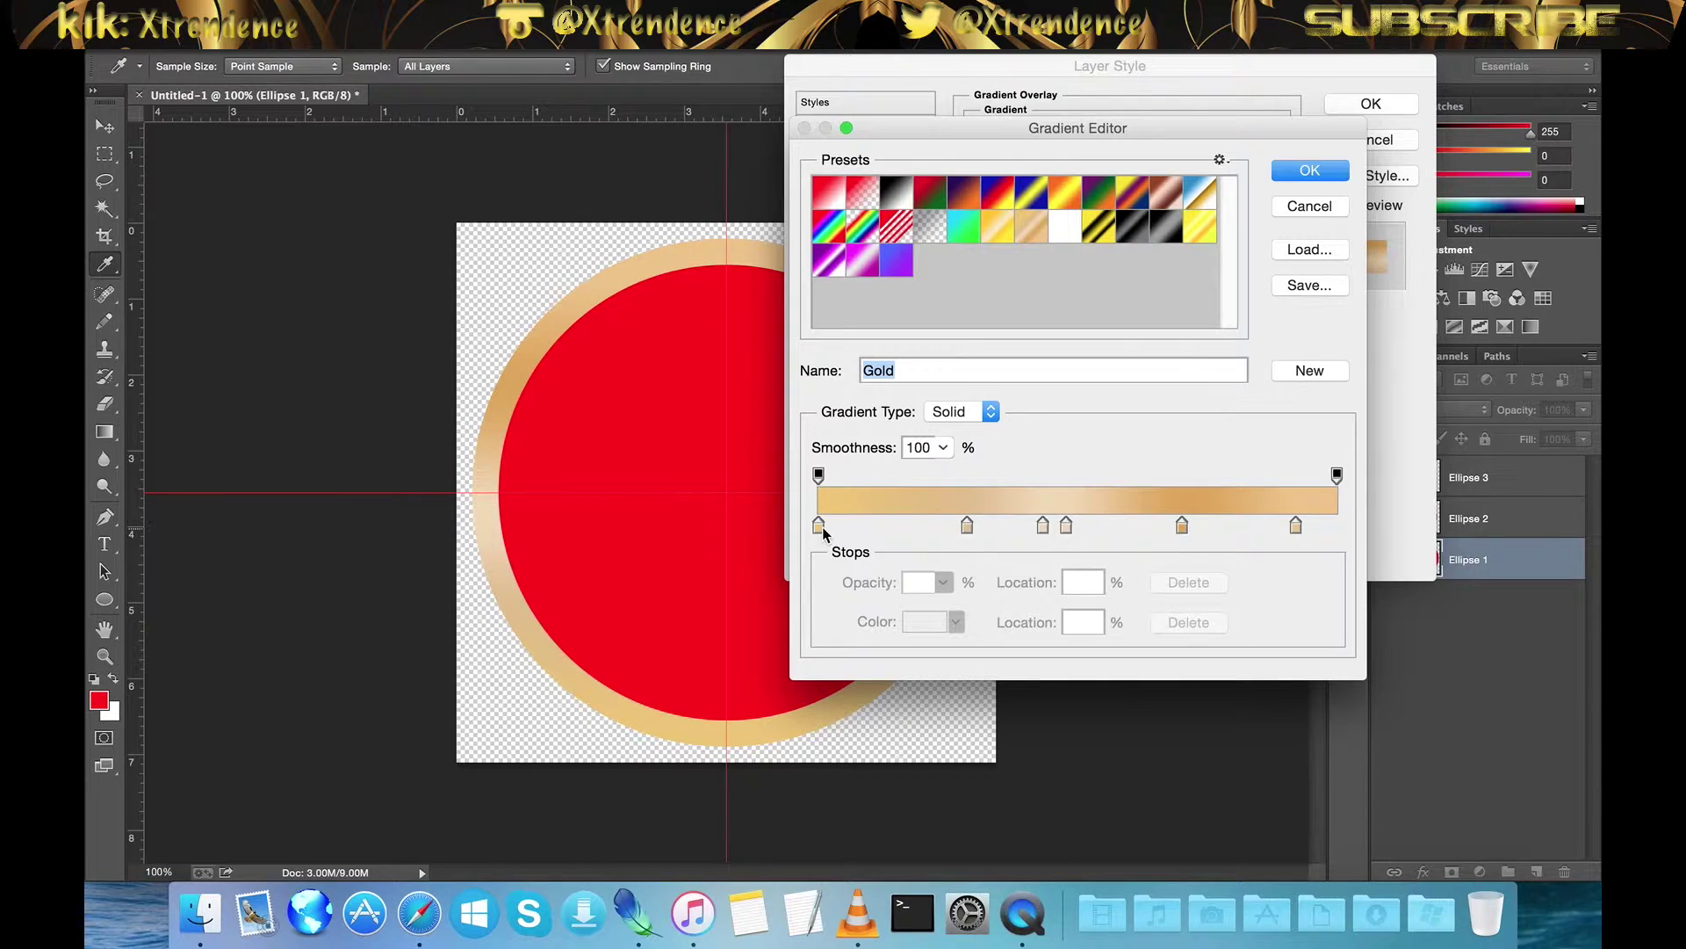
click(1309, 171)
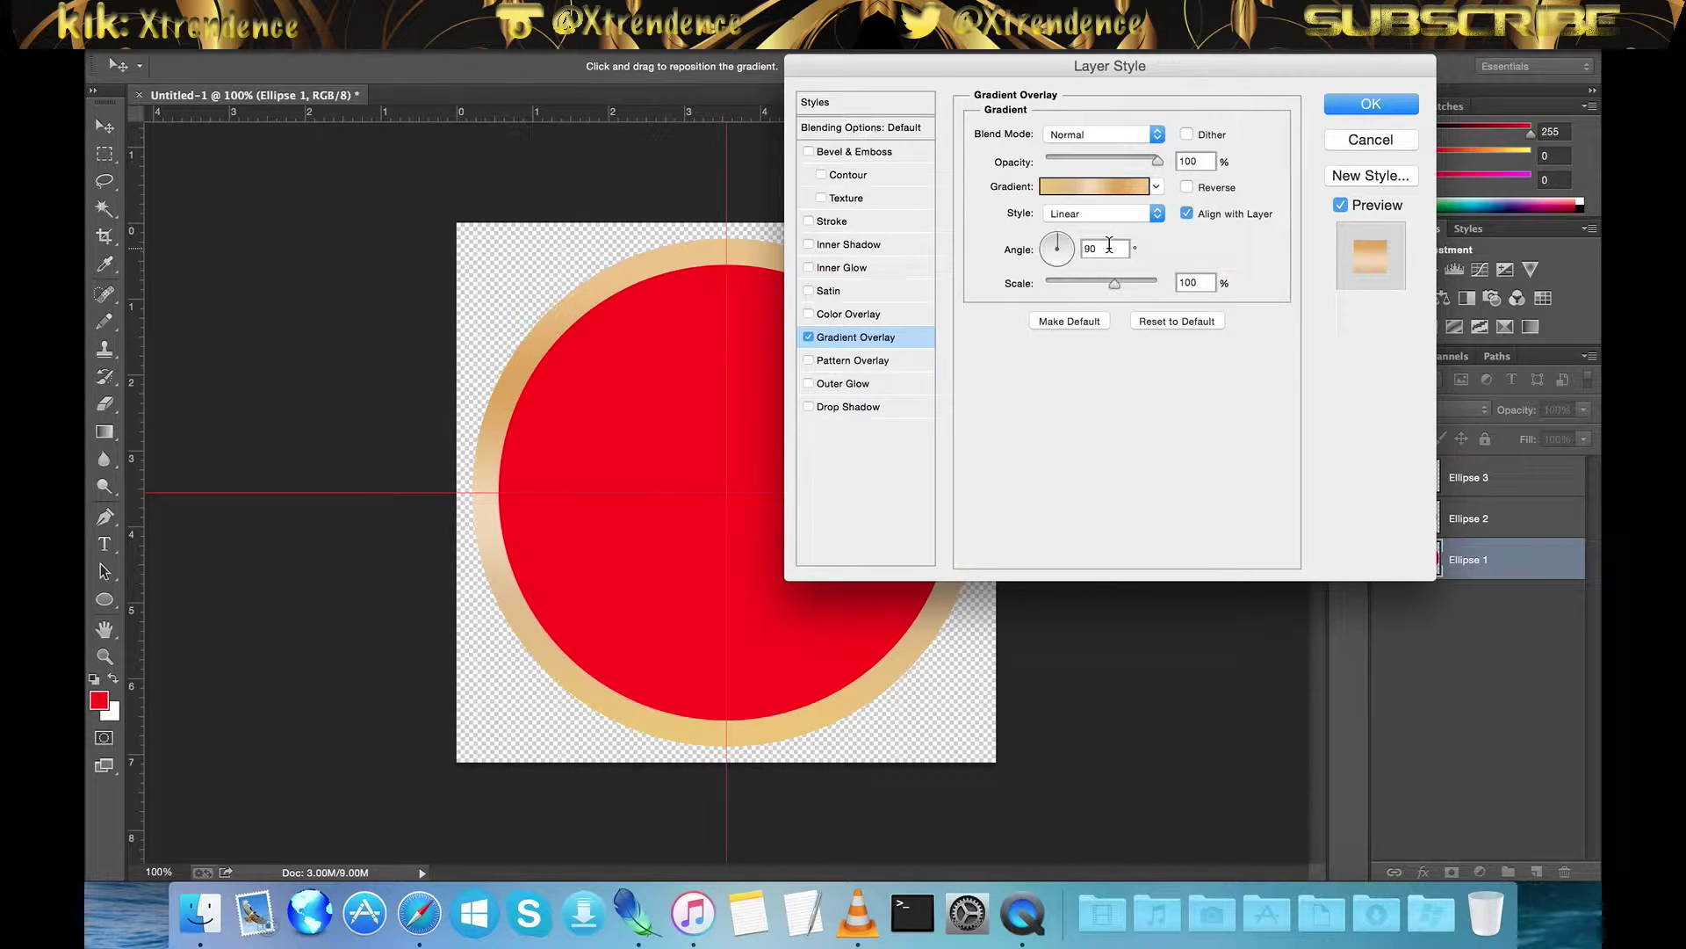
text(137)
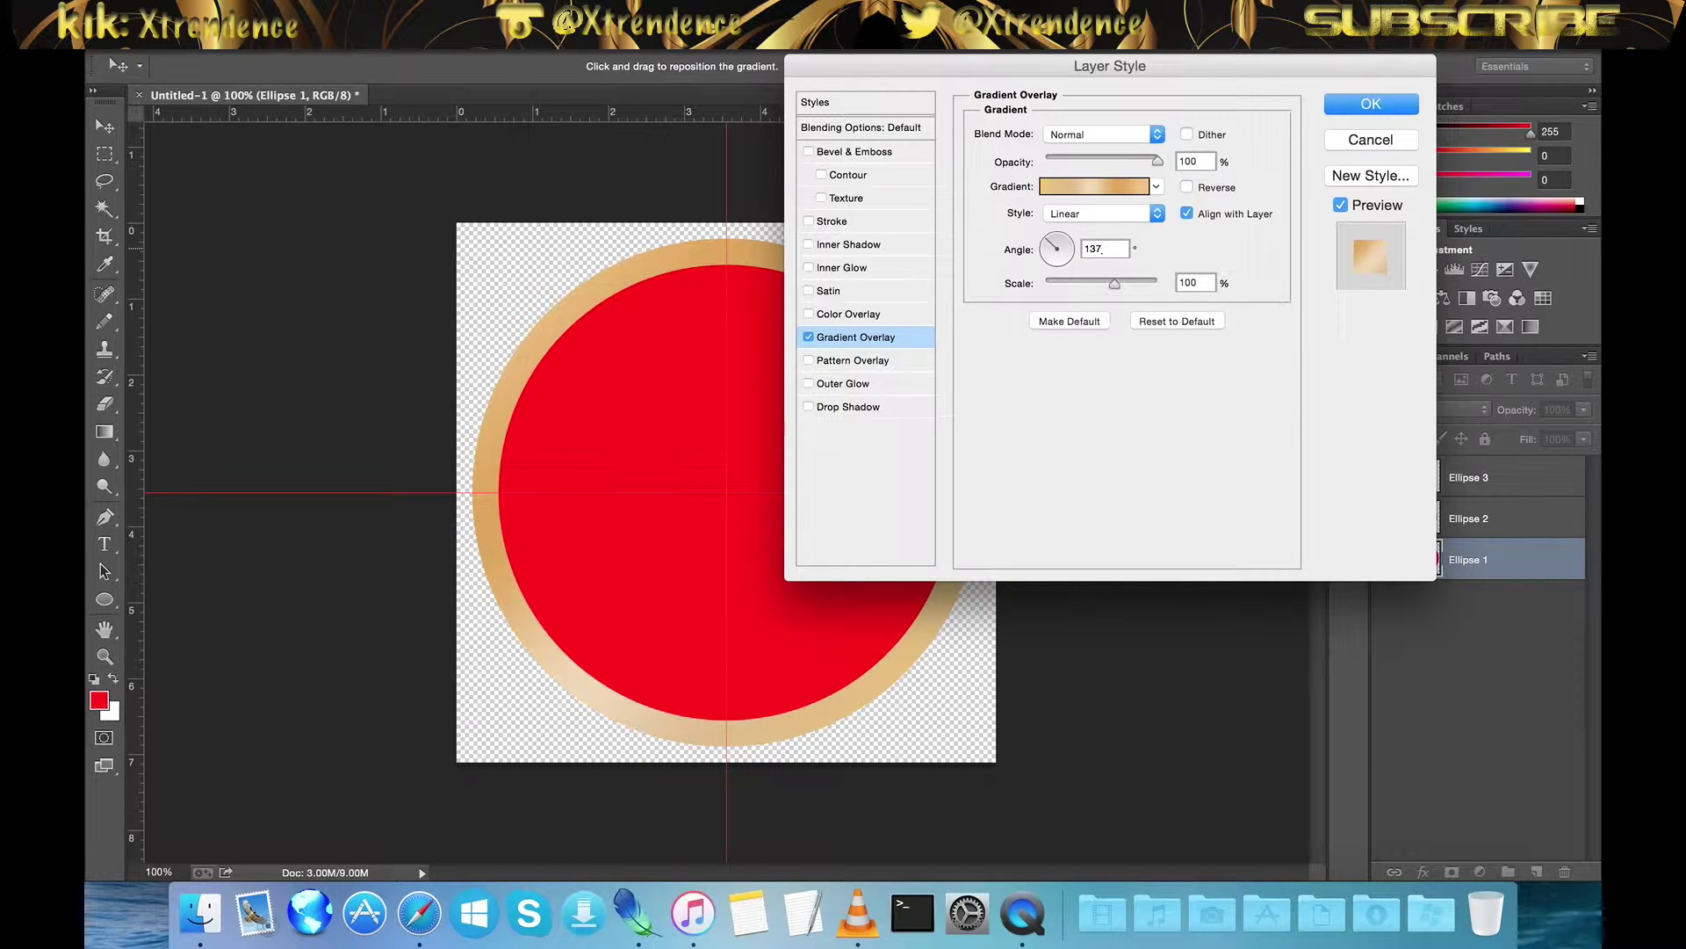
key(Return)
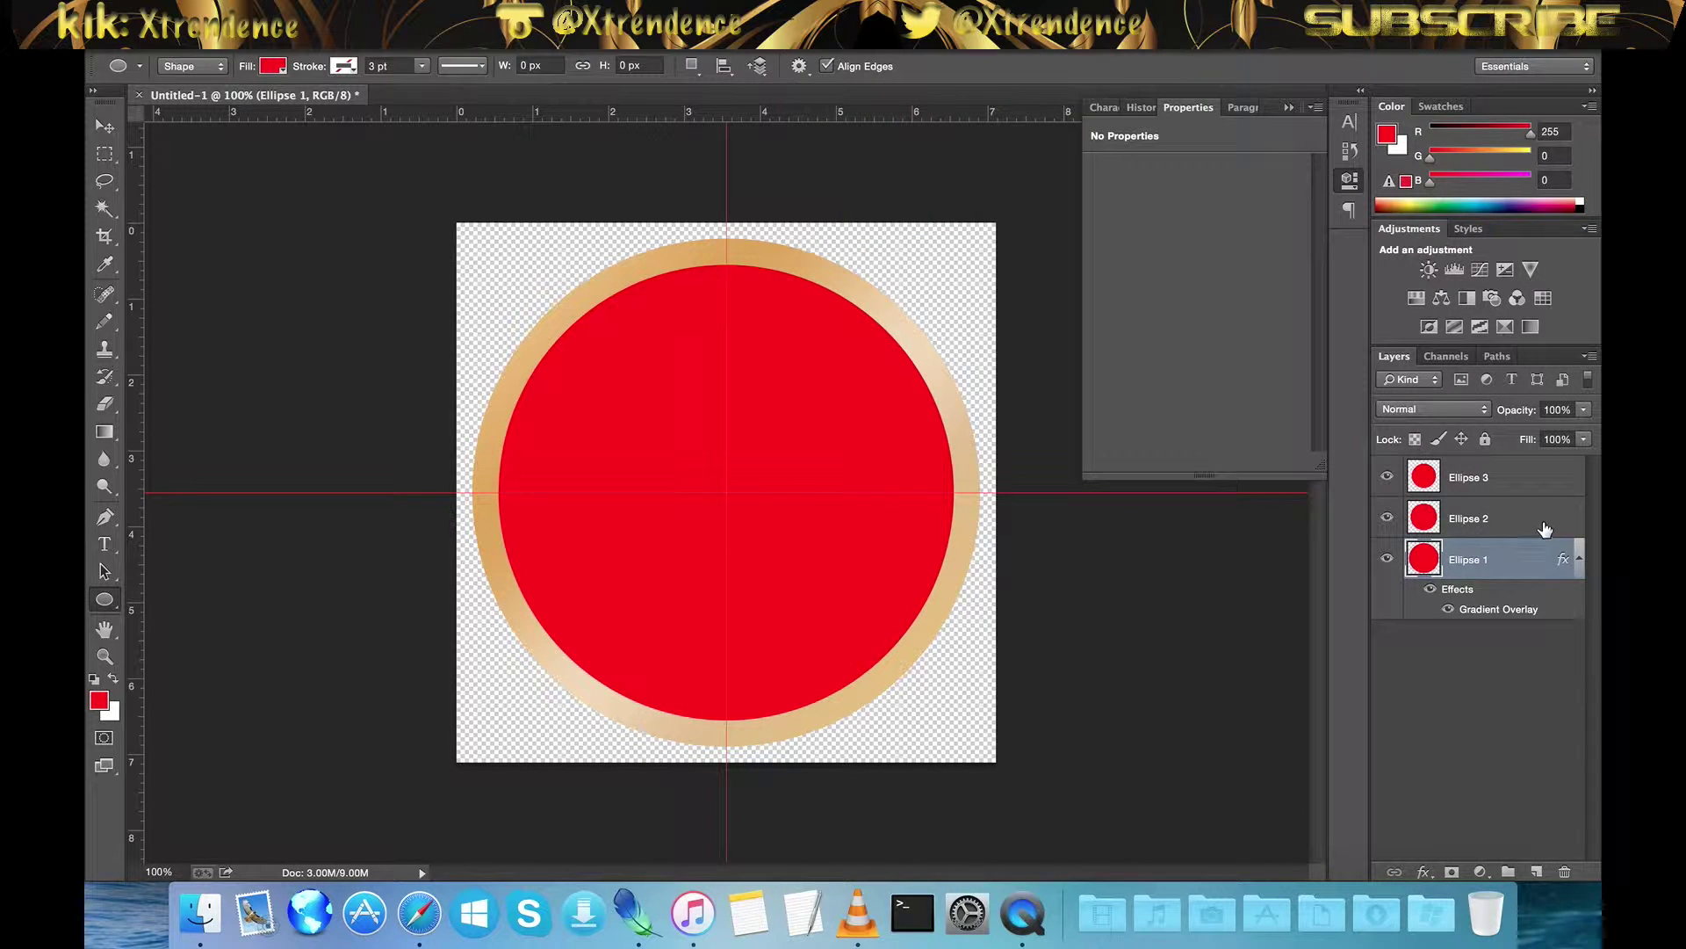
Give Ellipse 2 a black-to-silver metallic Gradient Overlay
double_click(1543, 525)
click(809, 338)
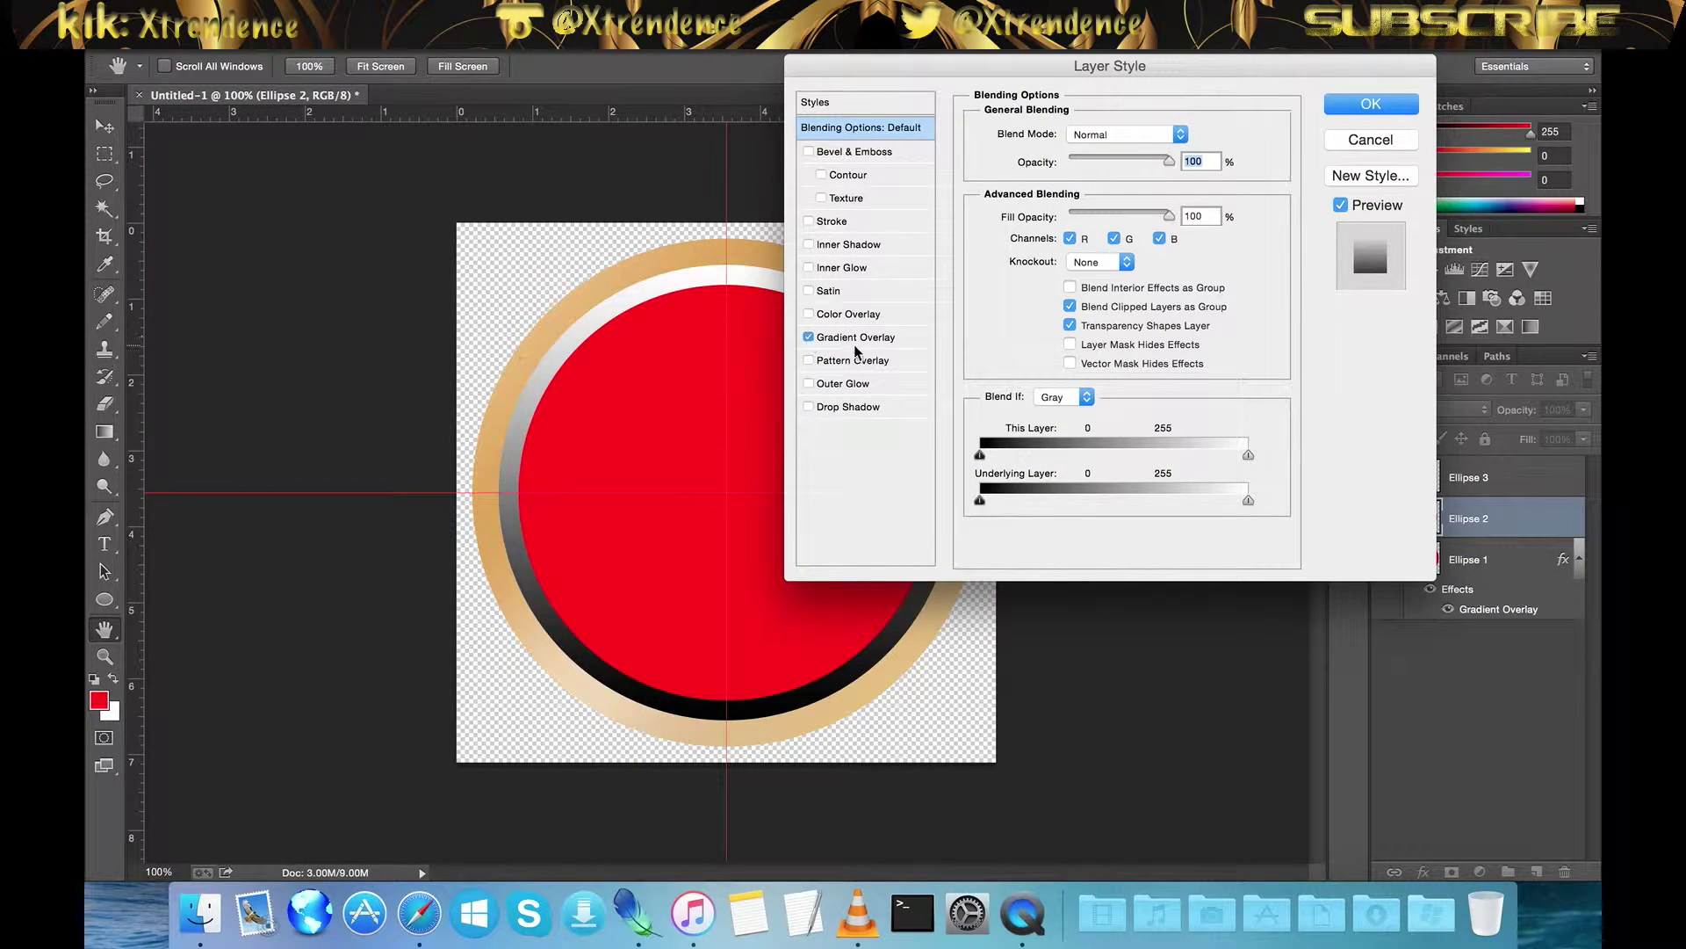
click(856, 341)
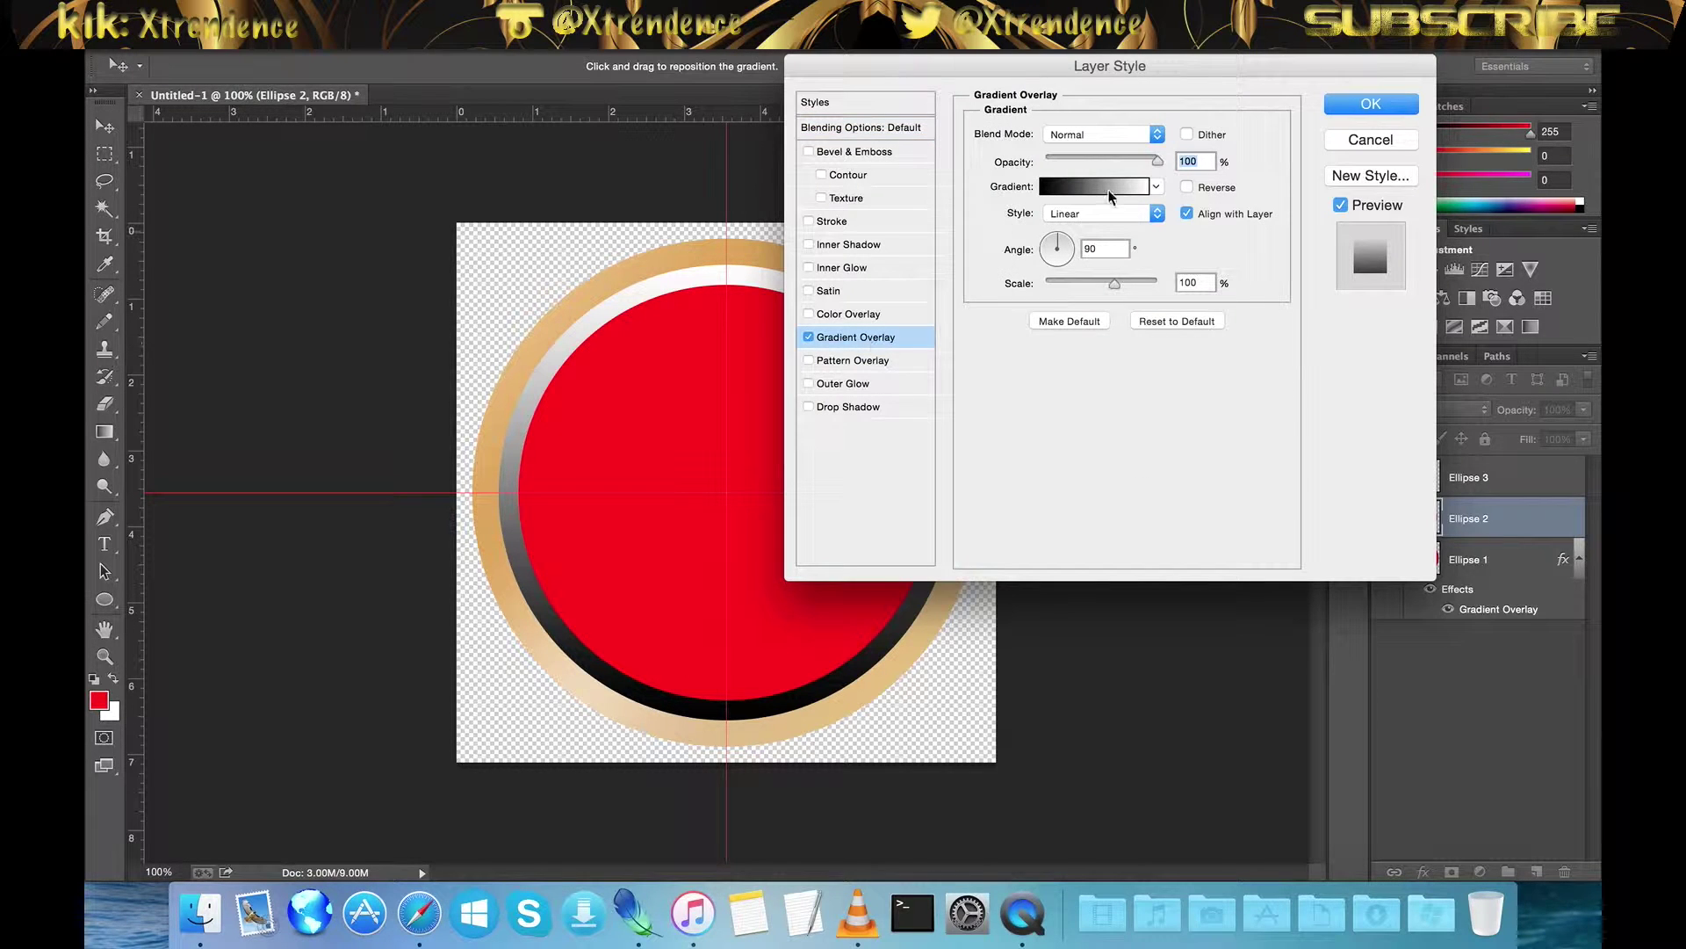
click(1156, 186)
click(1127, 325)
click(1168, 411)
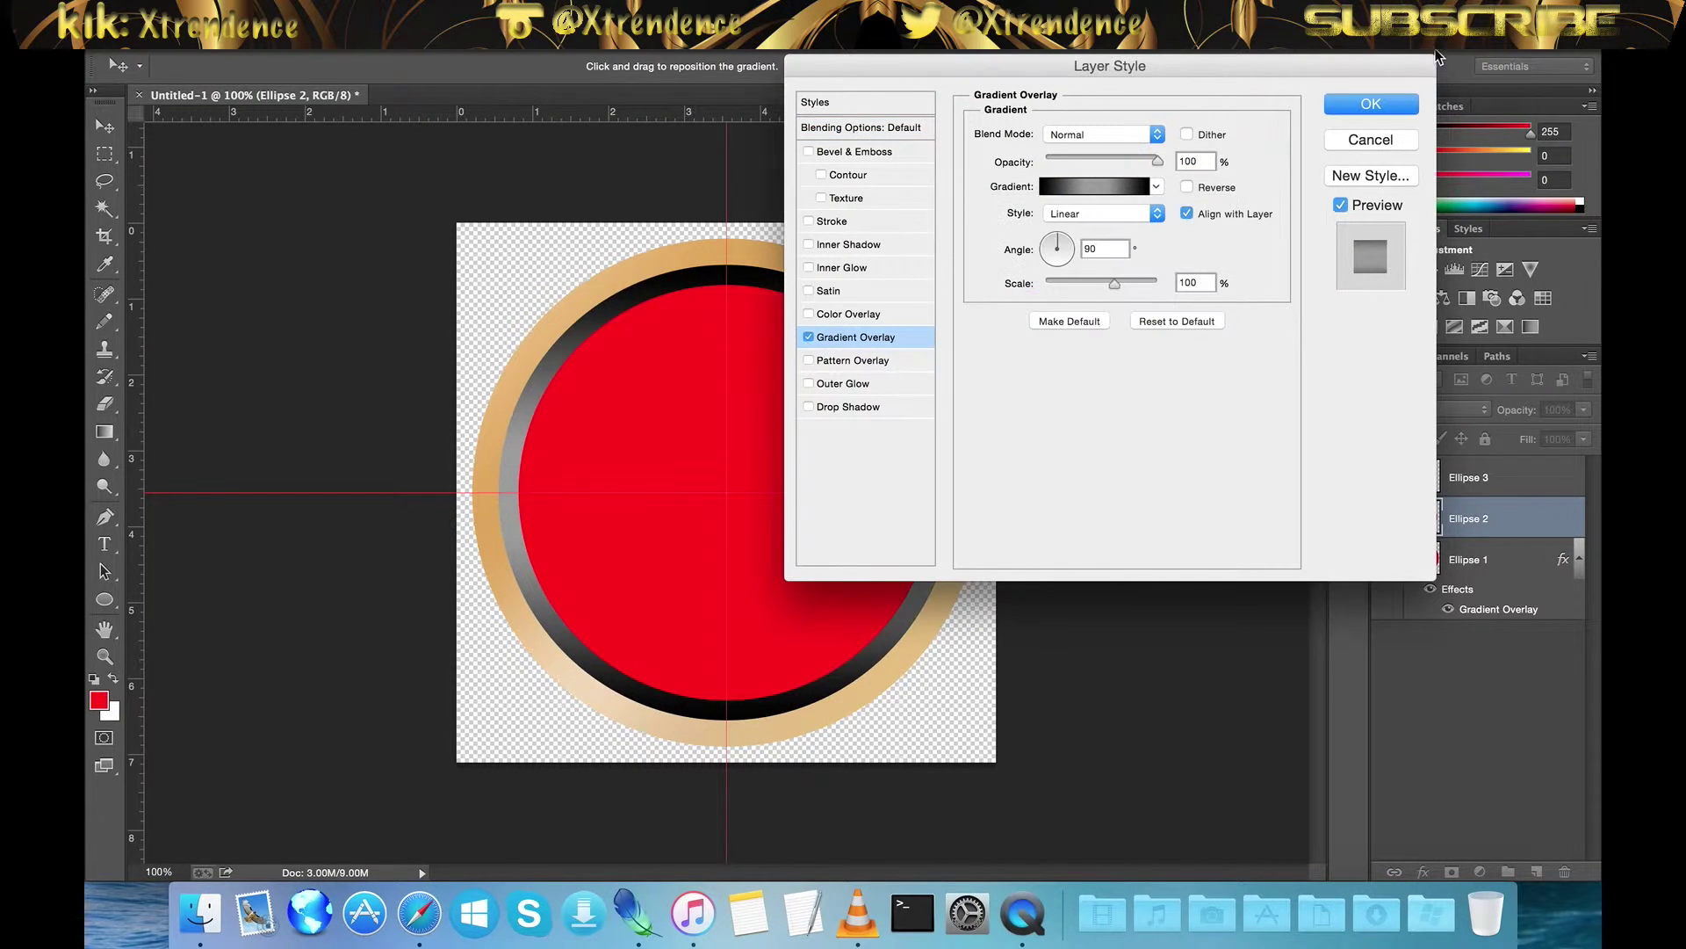
click(1372, 104)
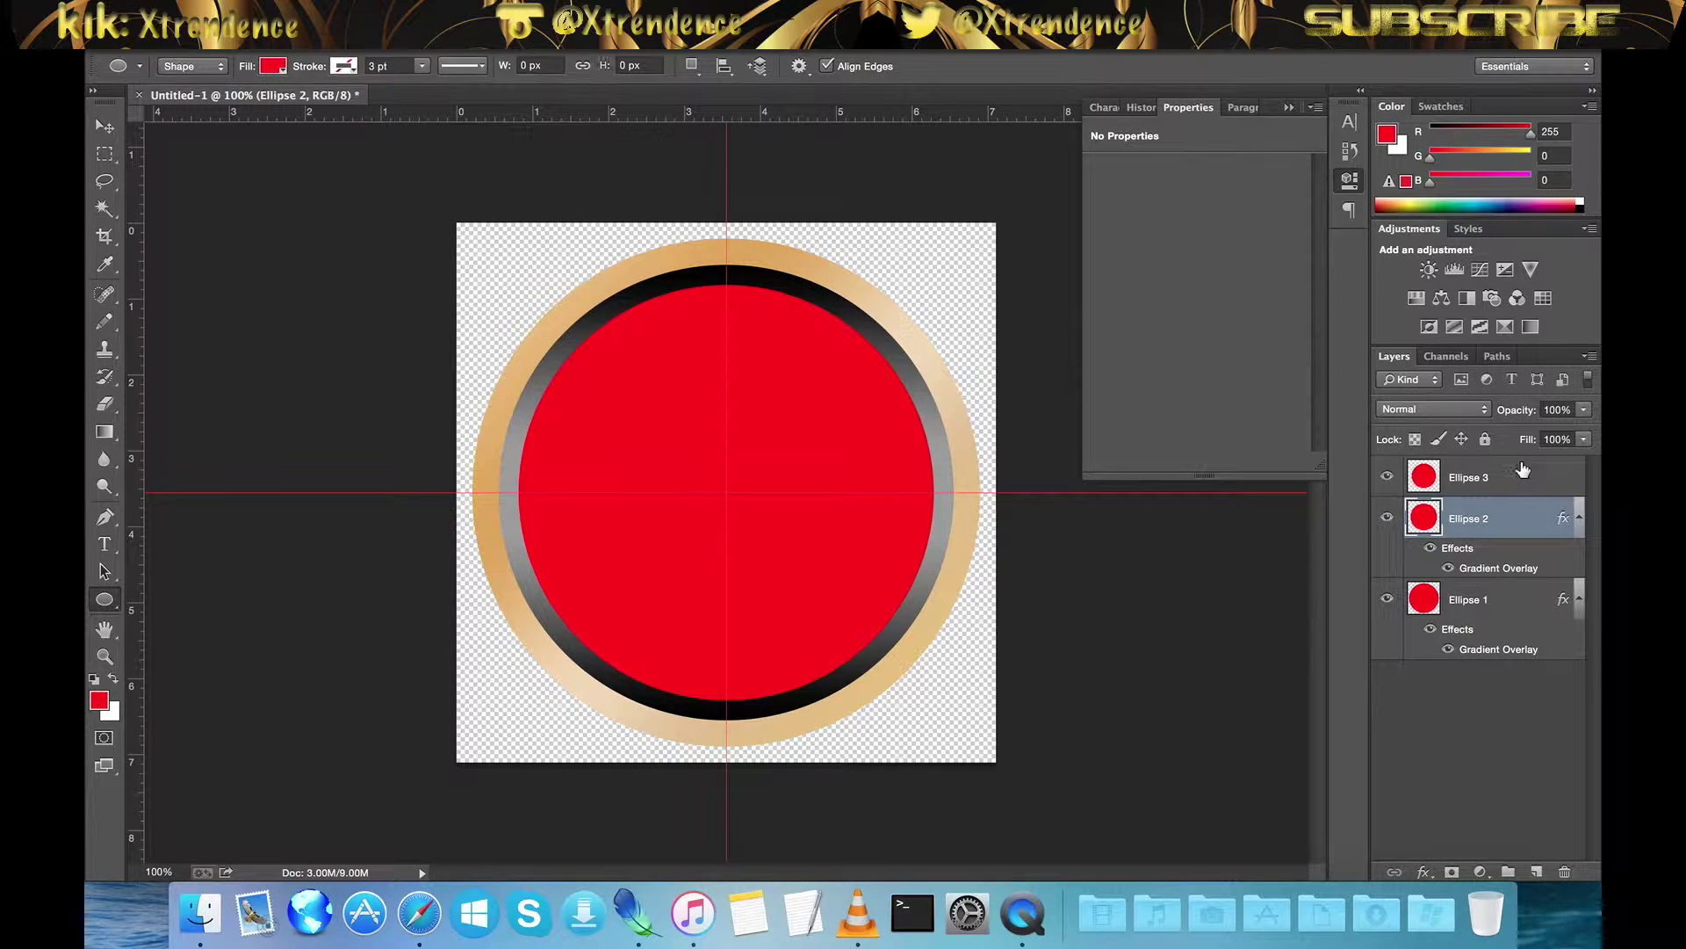
Give Ellipse 3 a gold Gradient Overlay at a 135° angle
double_click(1510, 477)
click(816, 337)
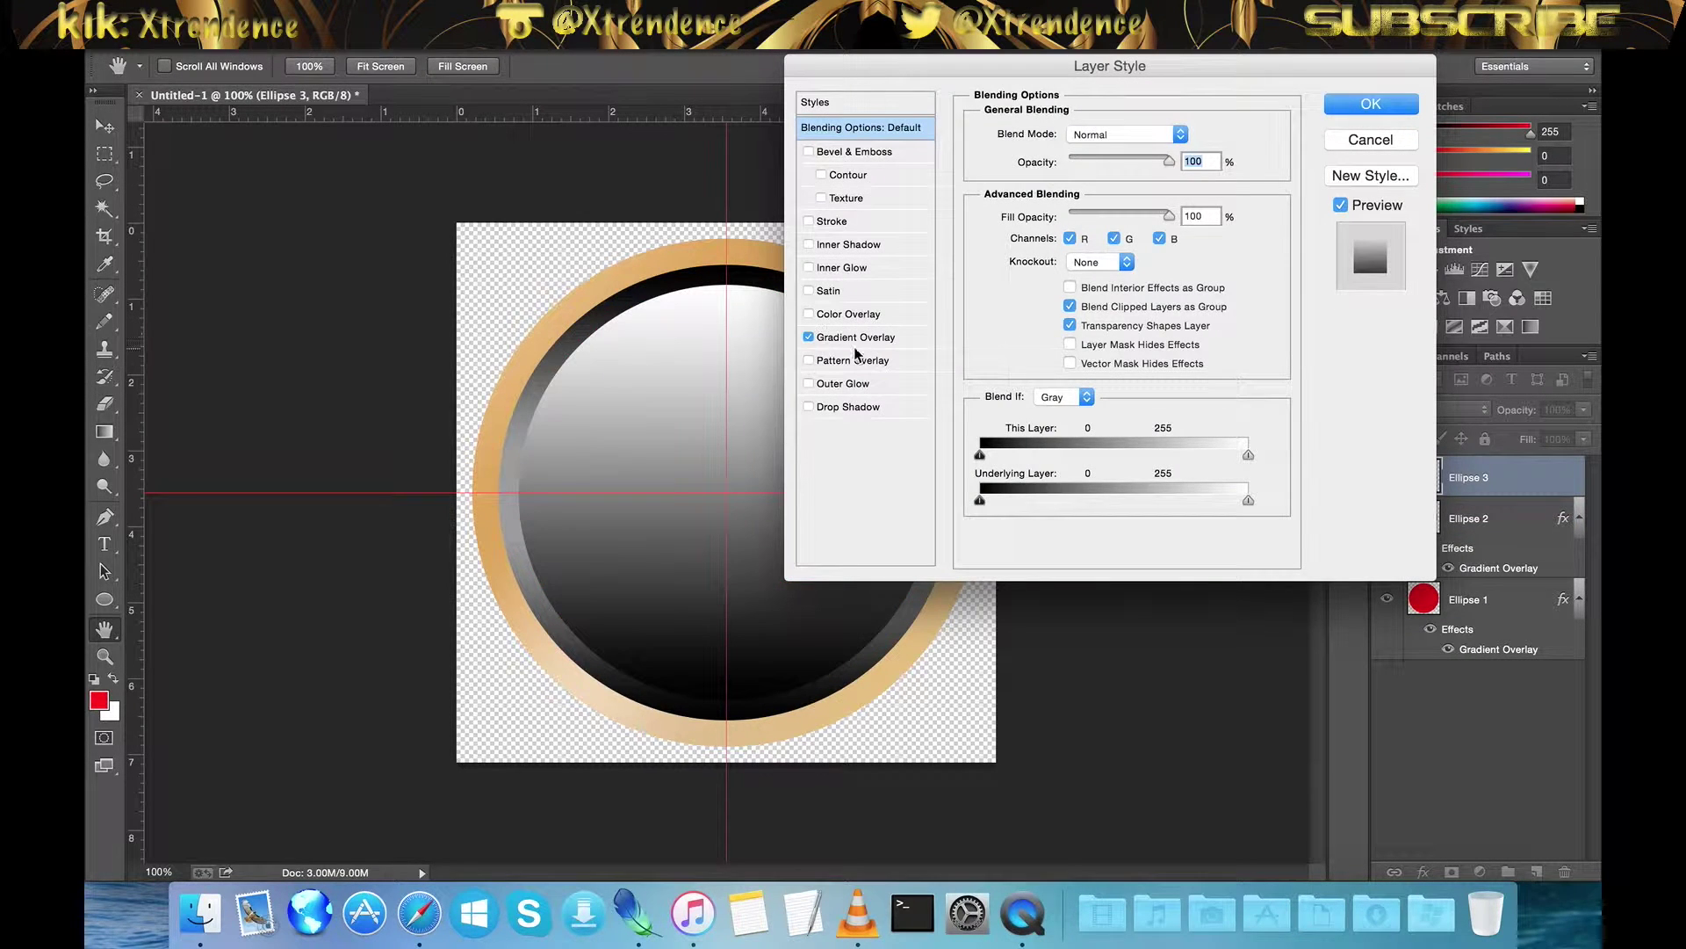
click(873, 342)
click(1156, 186)
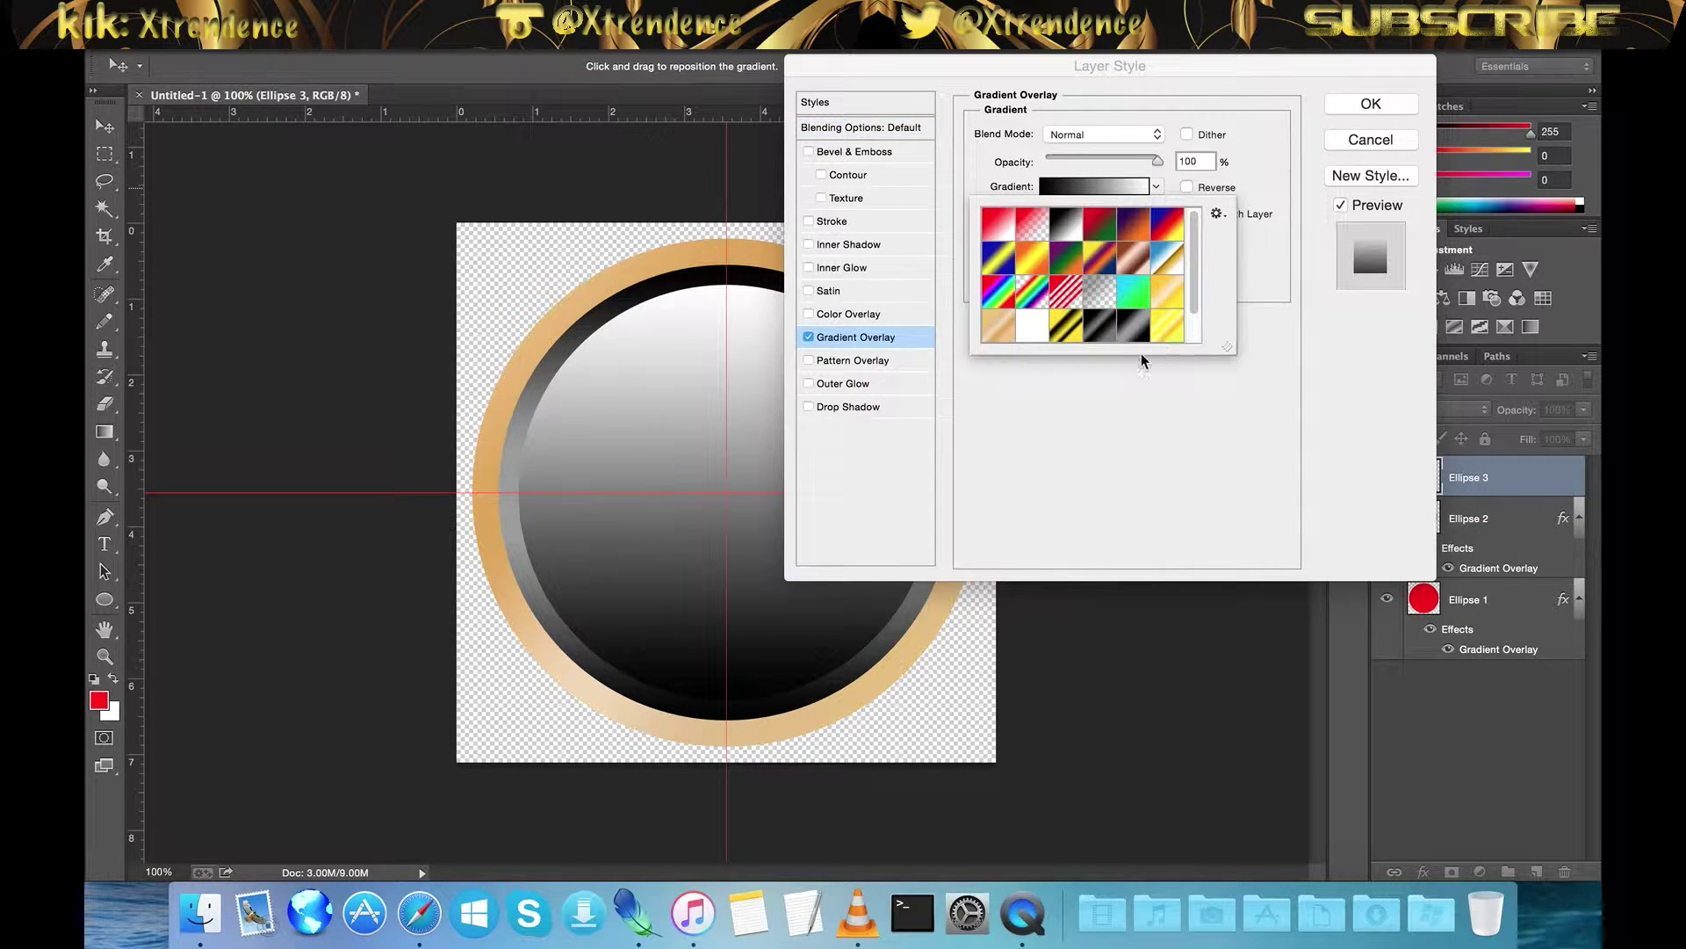
click(1013, 318)
click(1095, 400)
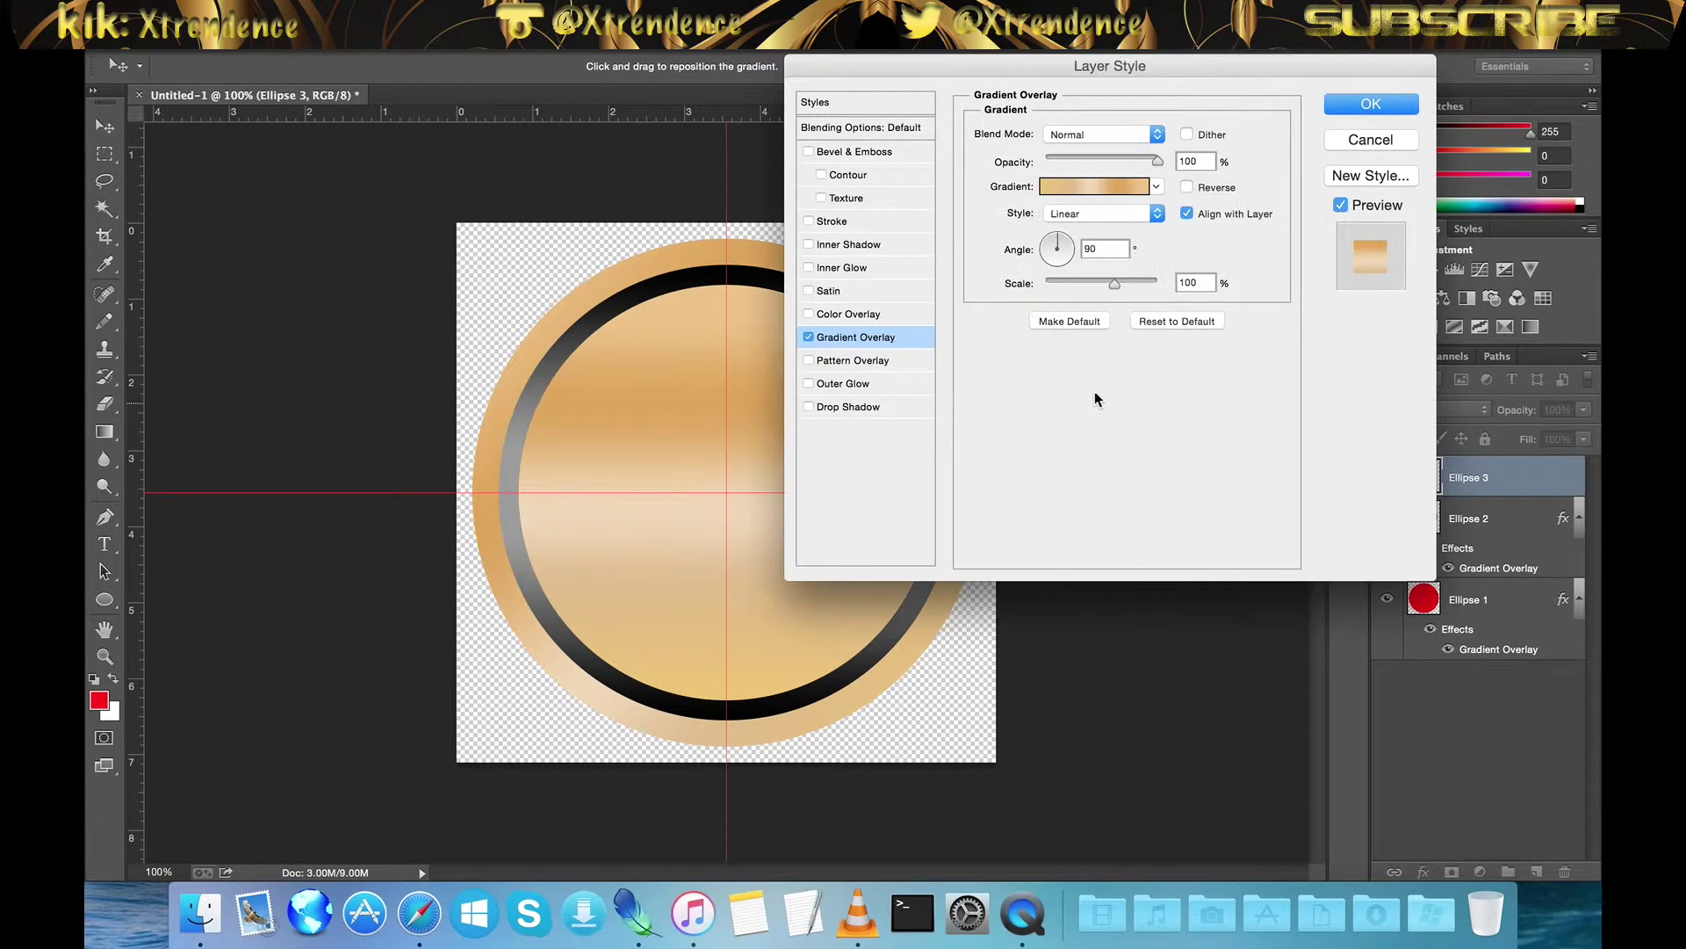
text(13)
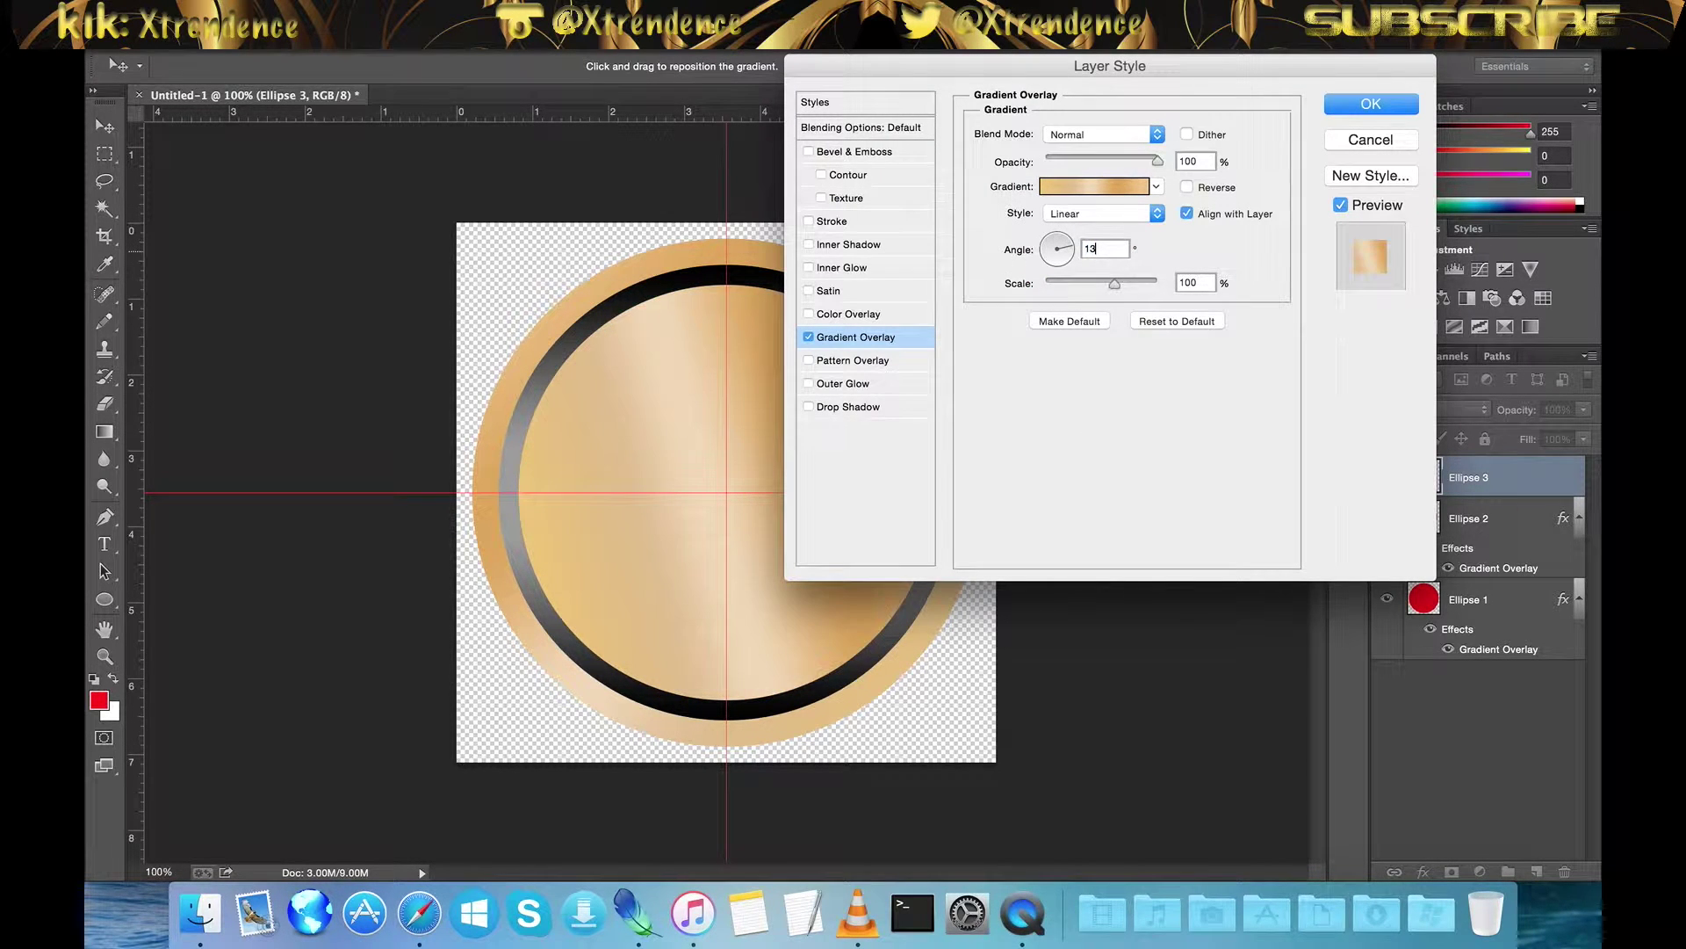
text(5)
key(Return)
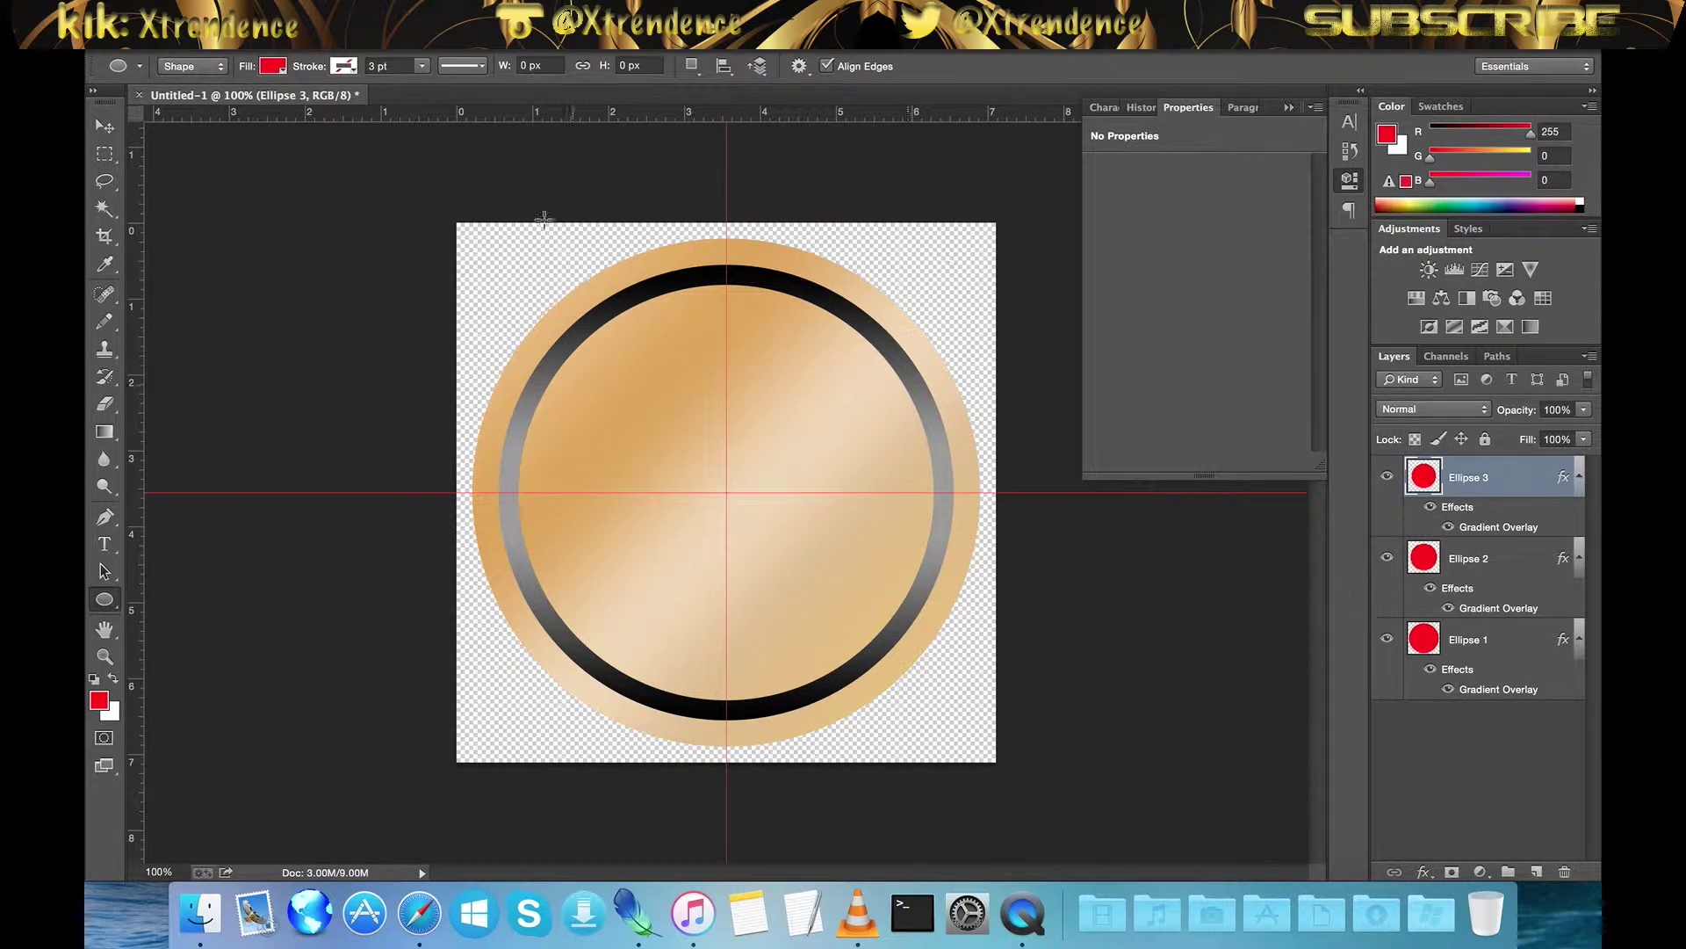
Open Texture.png from the Desktop in Photoshop, select it all, and return to Untitled-1
click(201, 914)
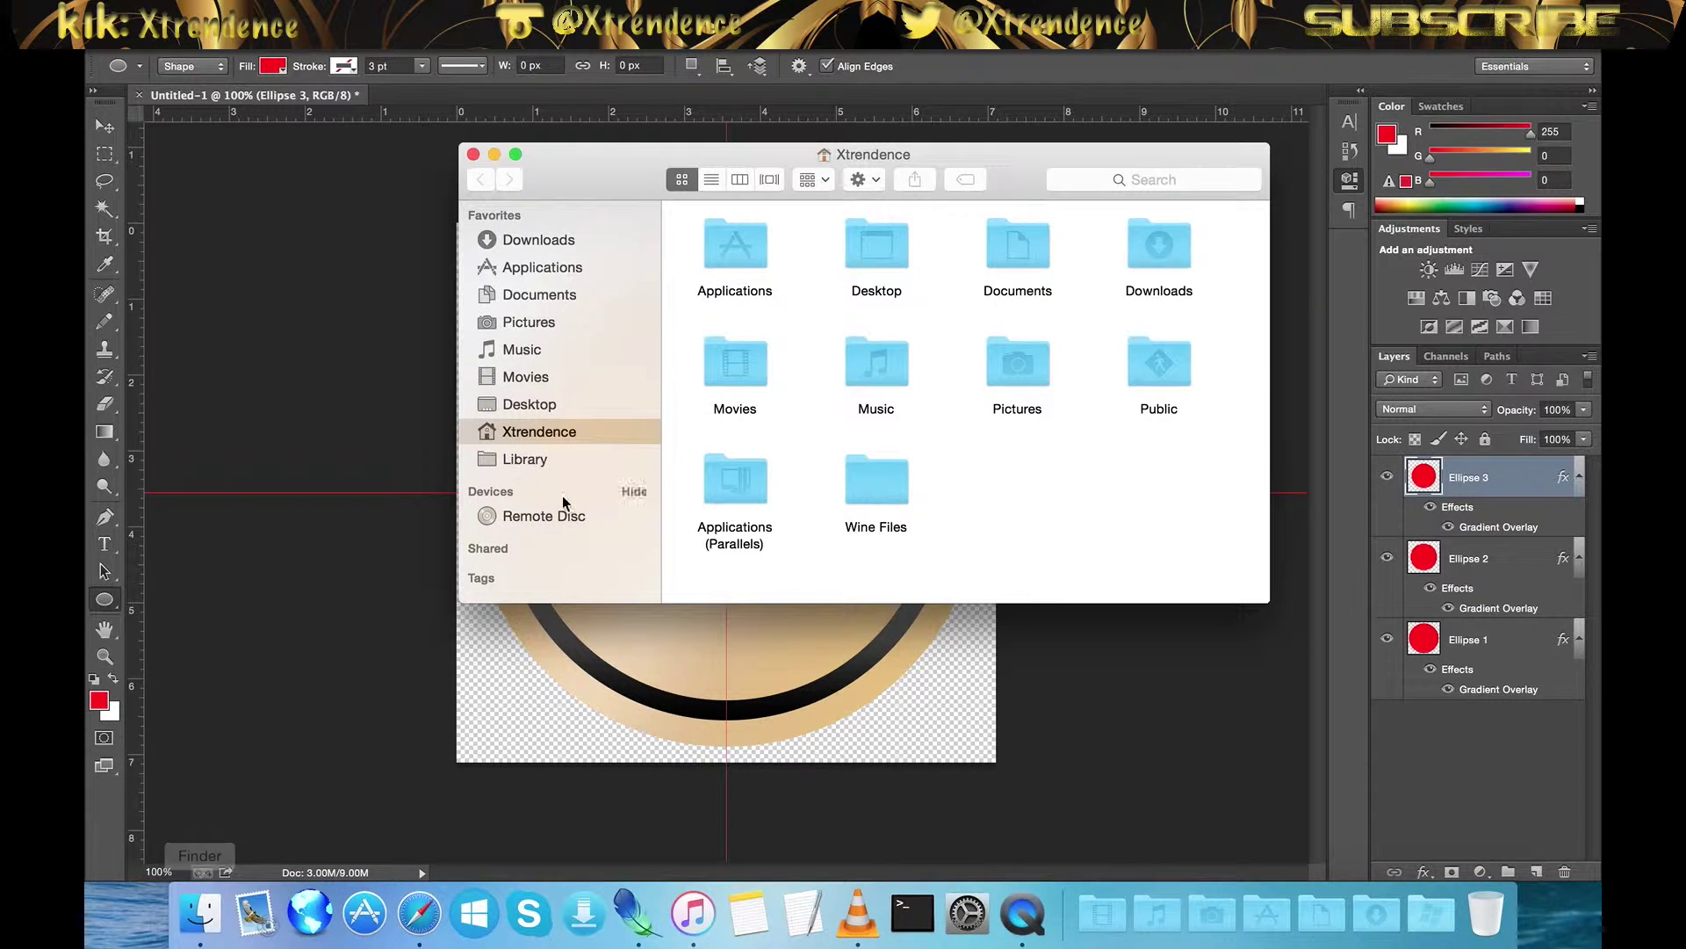
click(529, 404)
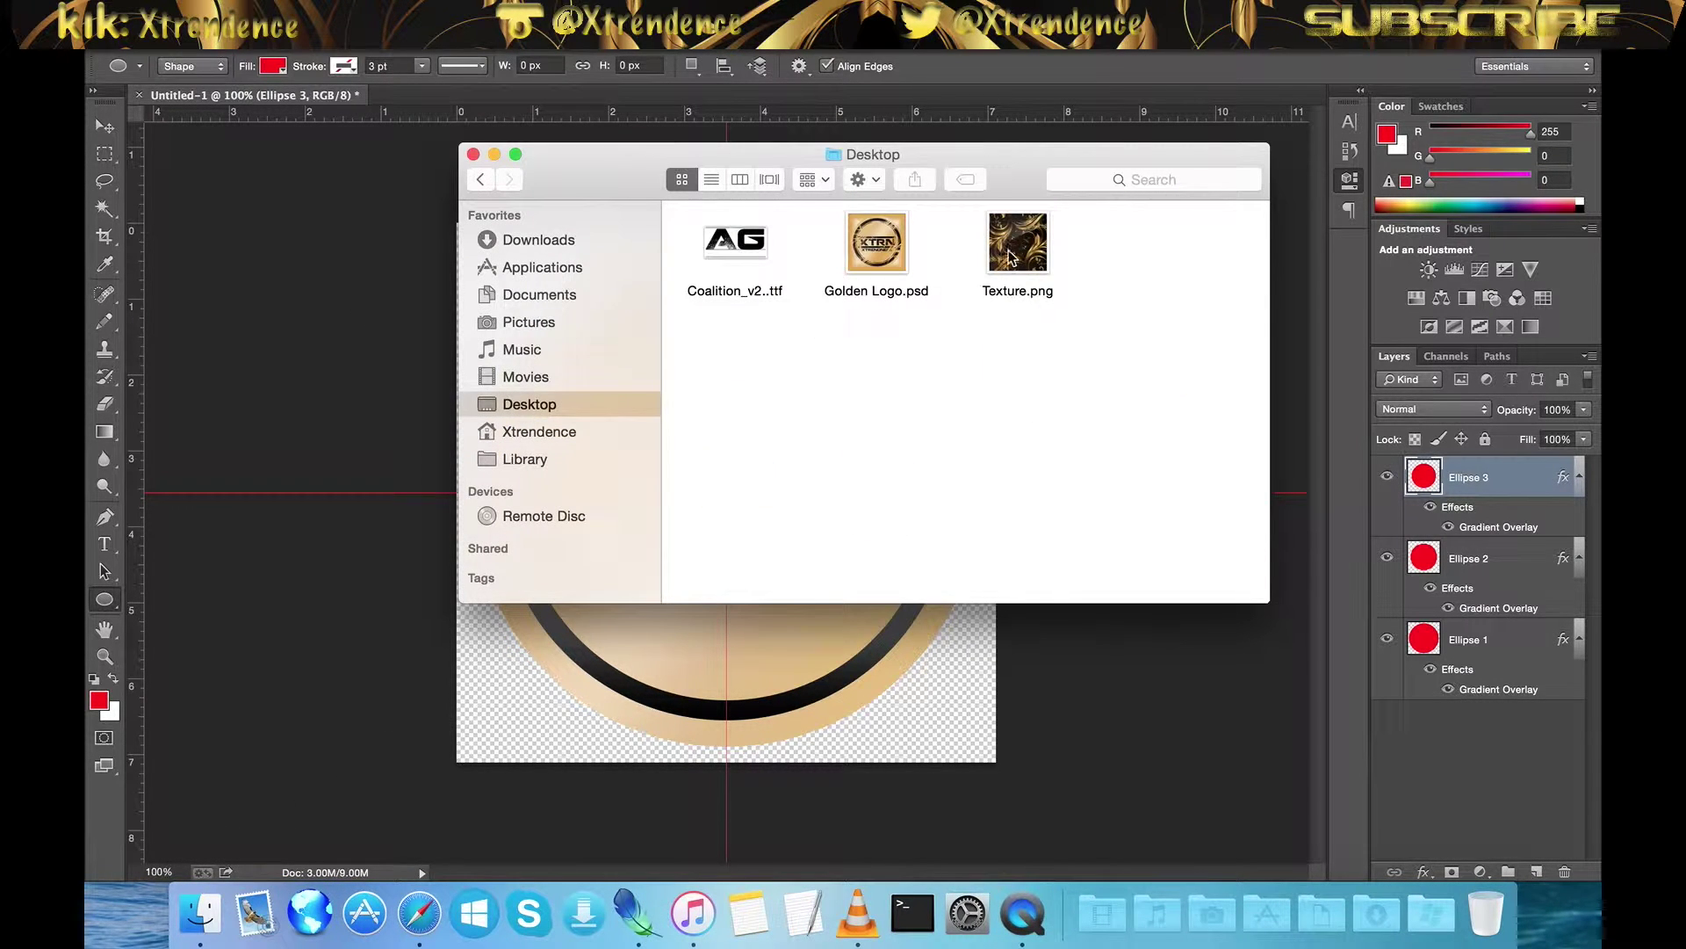
drag(1011, 256, 508, 100)
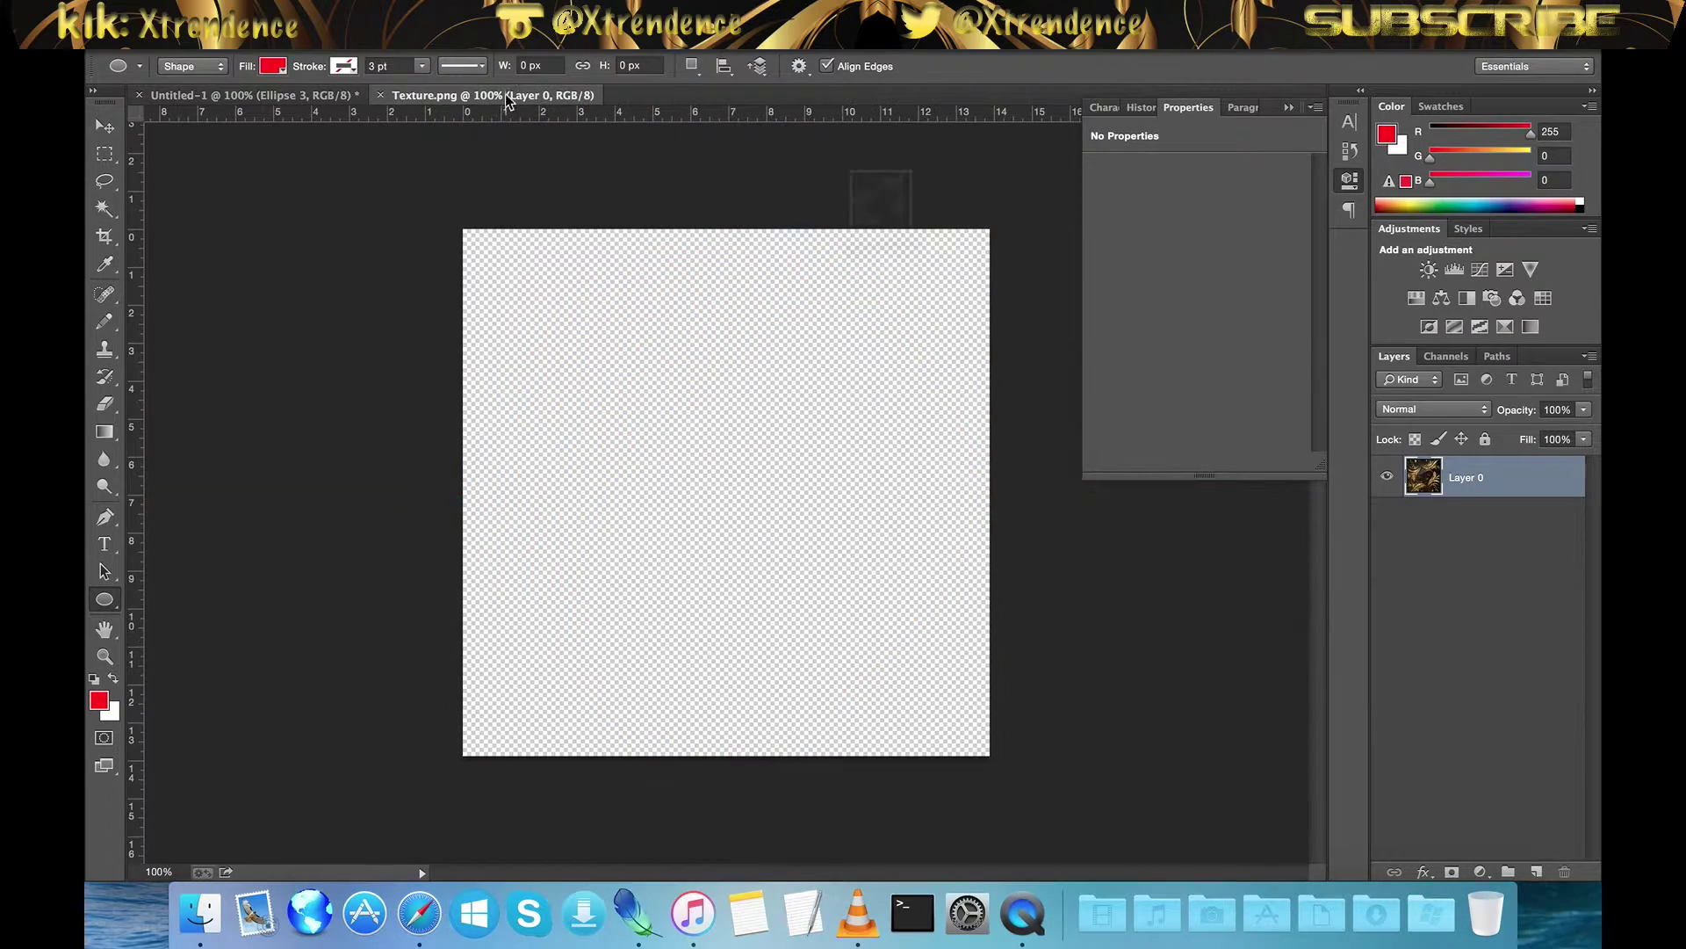
key(ctrl+a)
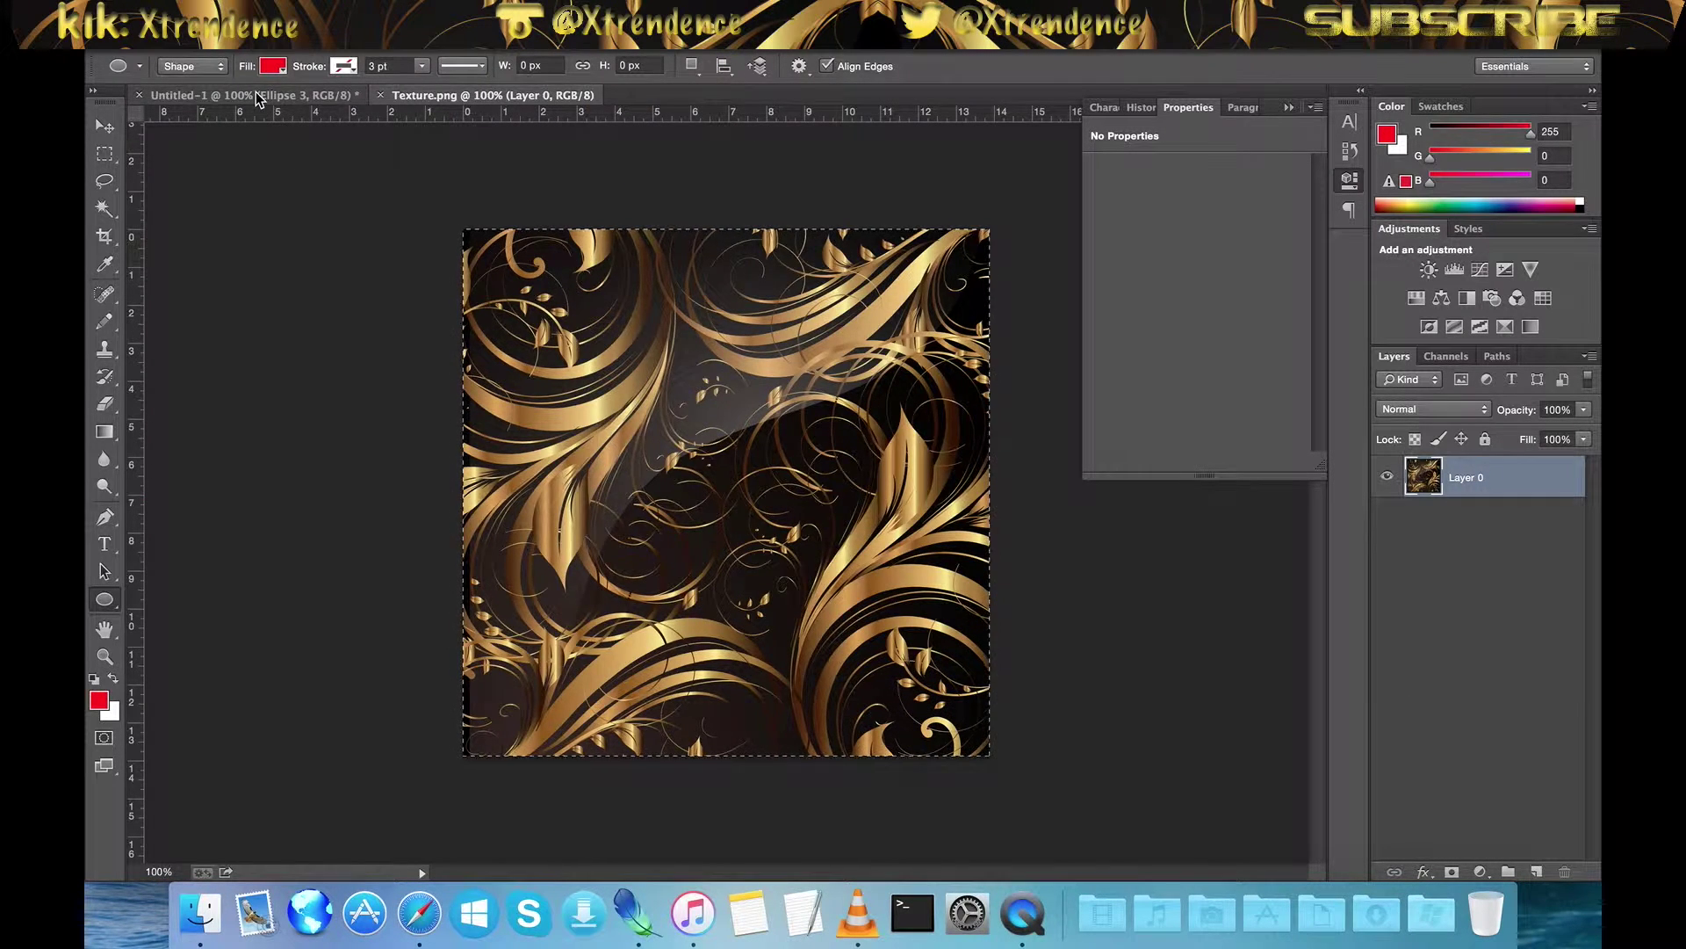
click(256, 94)
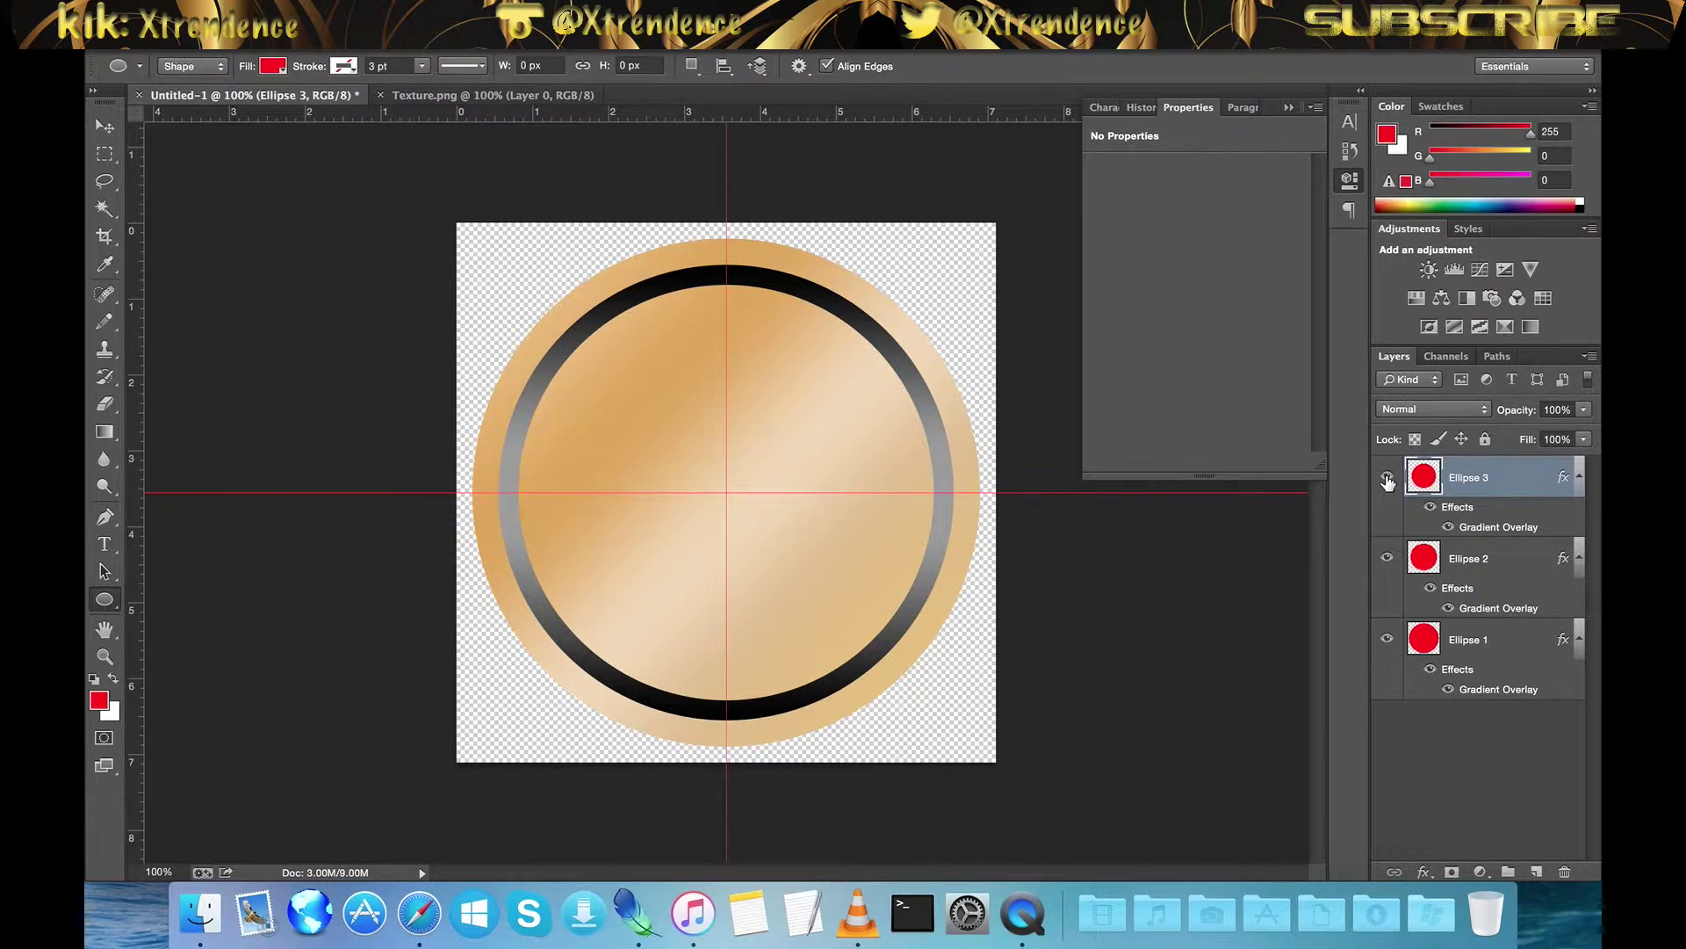
Select just the Ellipse 2 circle using the Magic Wand and Select Inverse
click(1387, 480)
click(1387, 557)
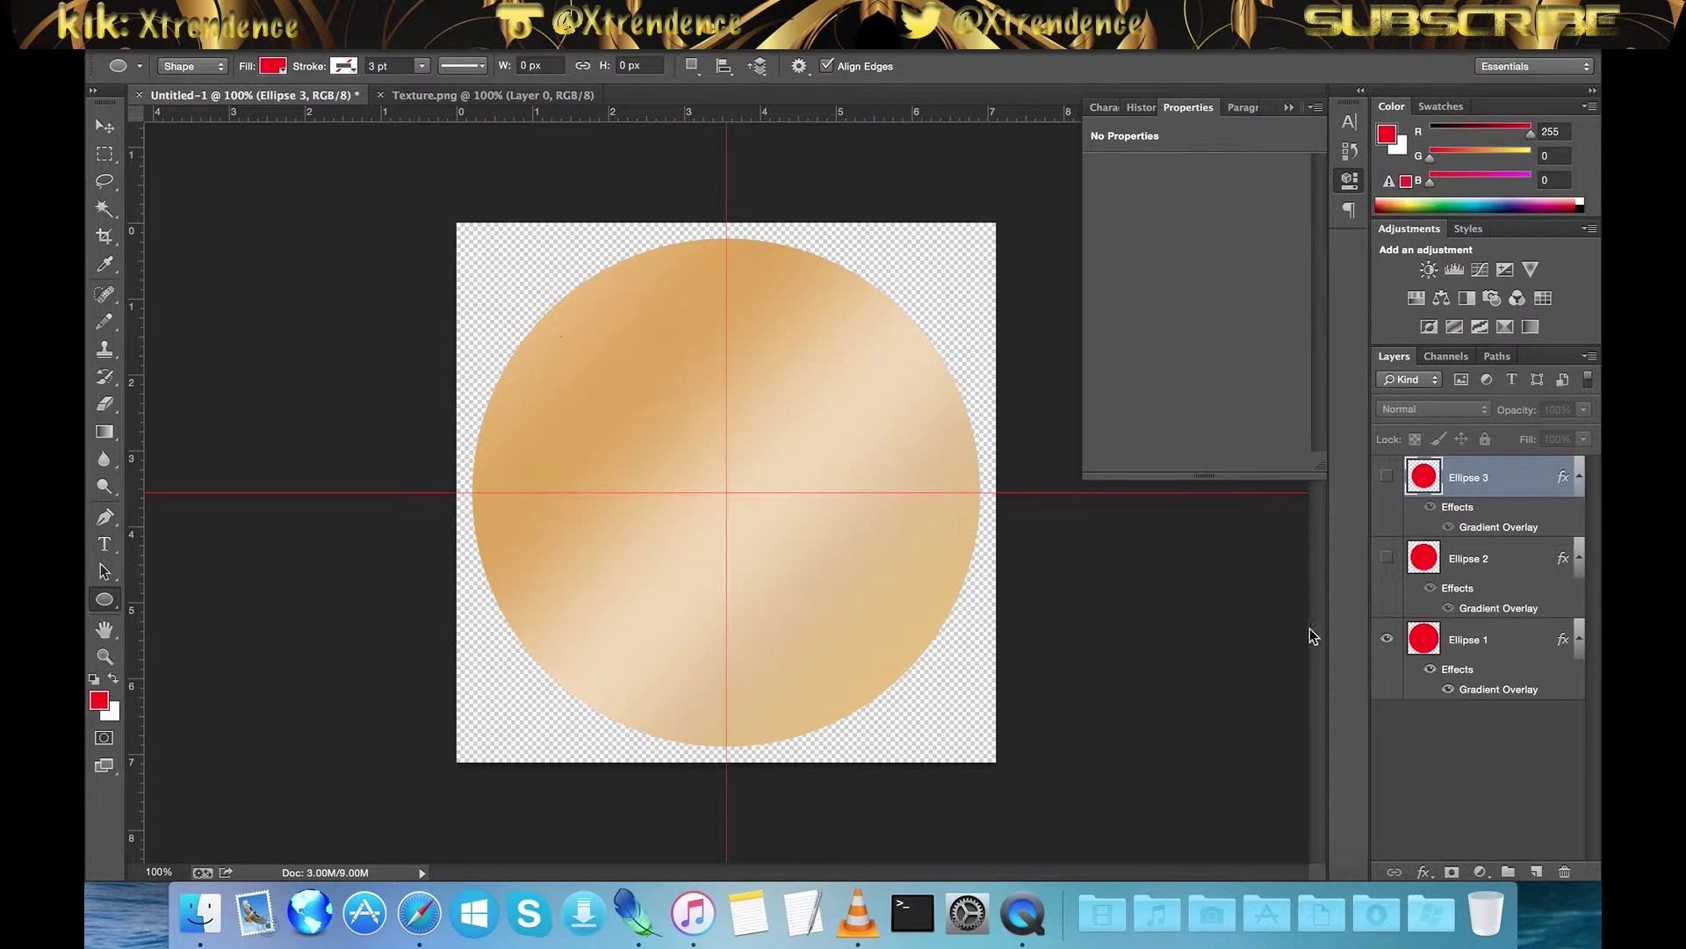
scroll(494, 400, up, 2)
scroll(494, 401, up, 2)
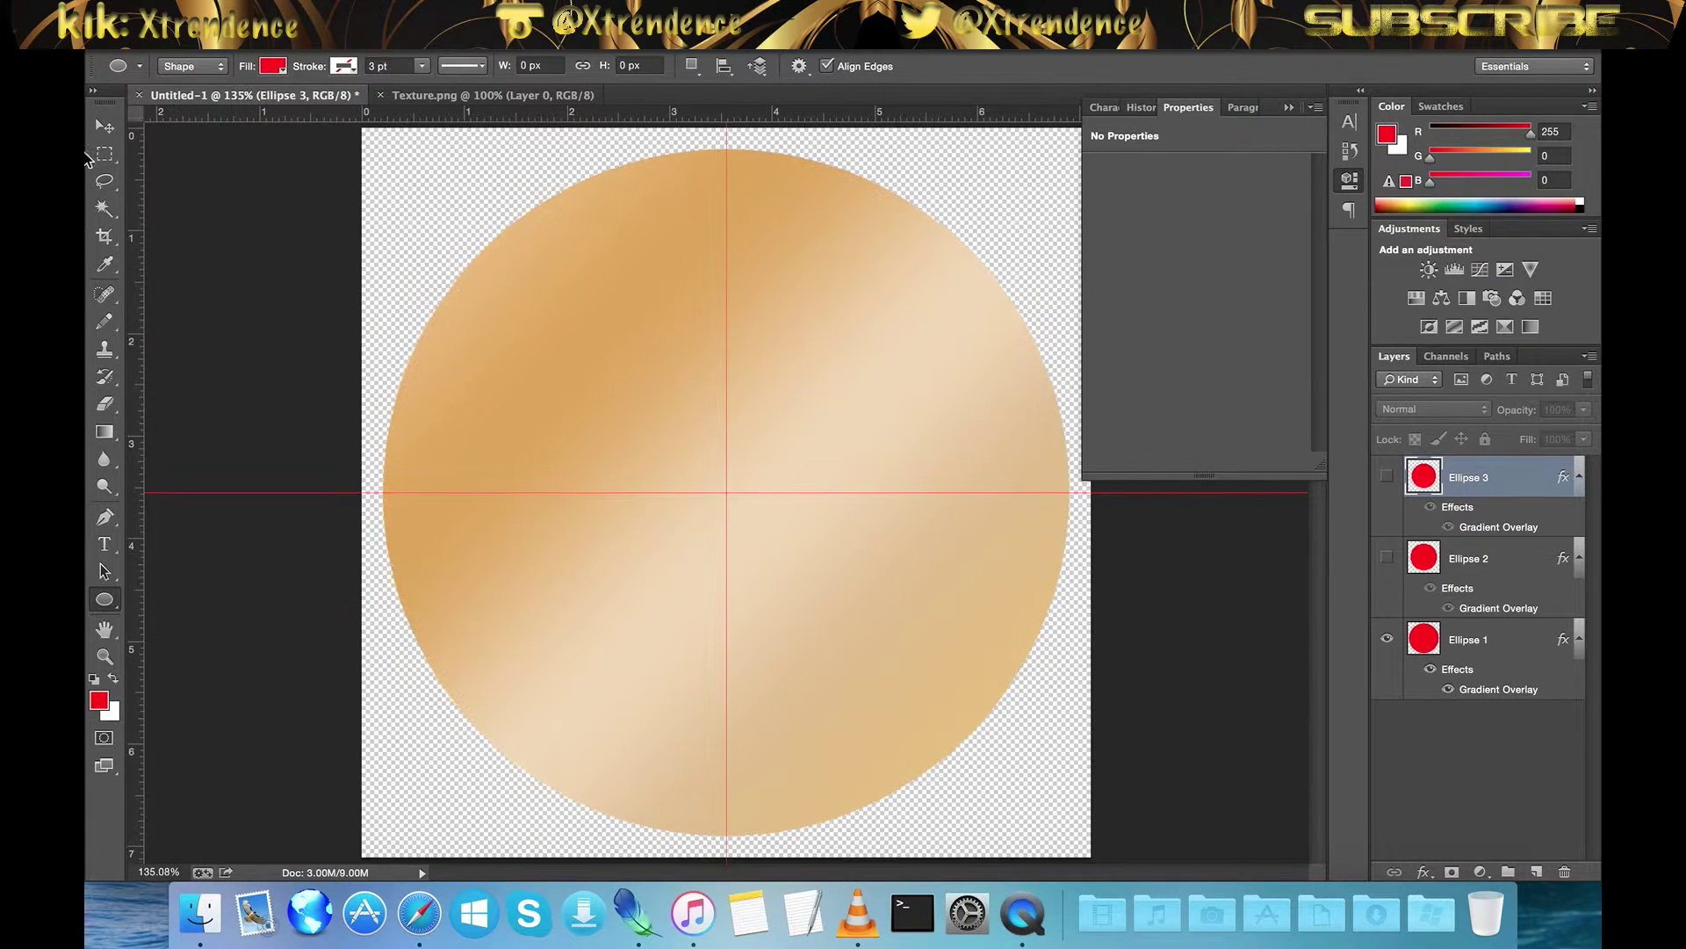
click(102, 209)
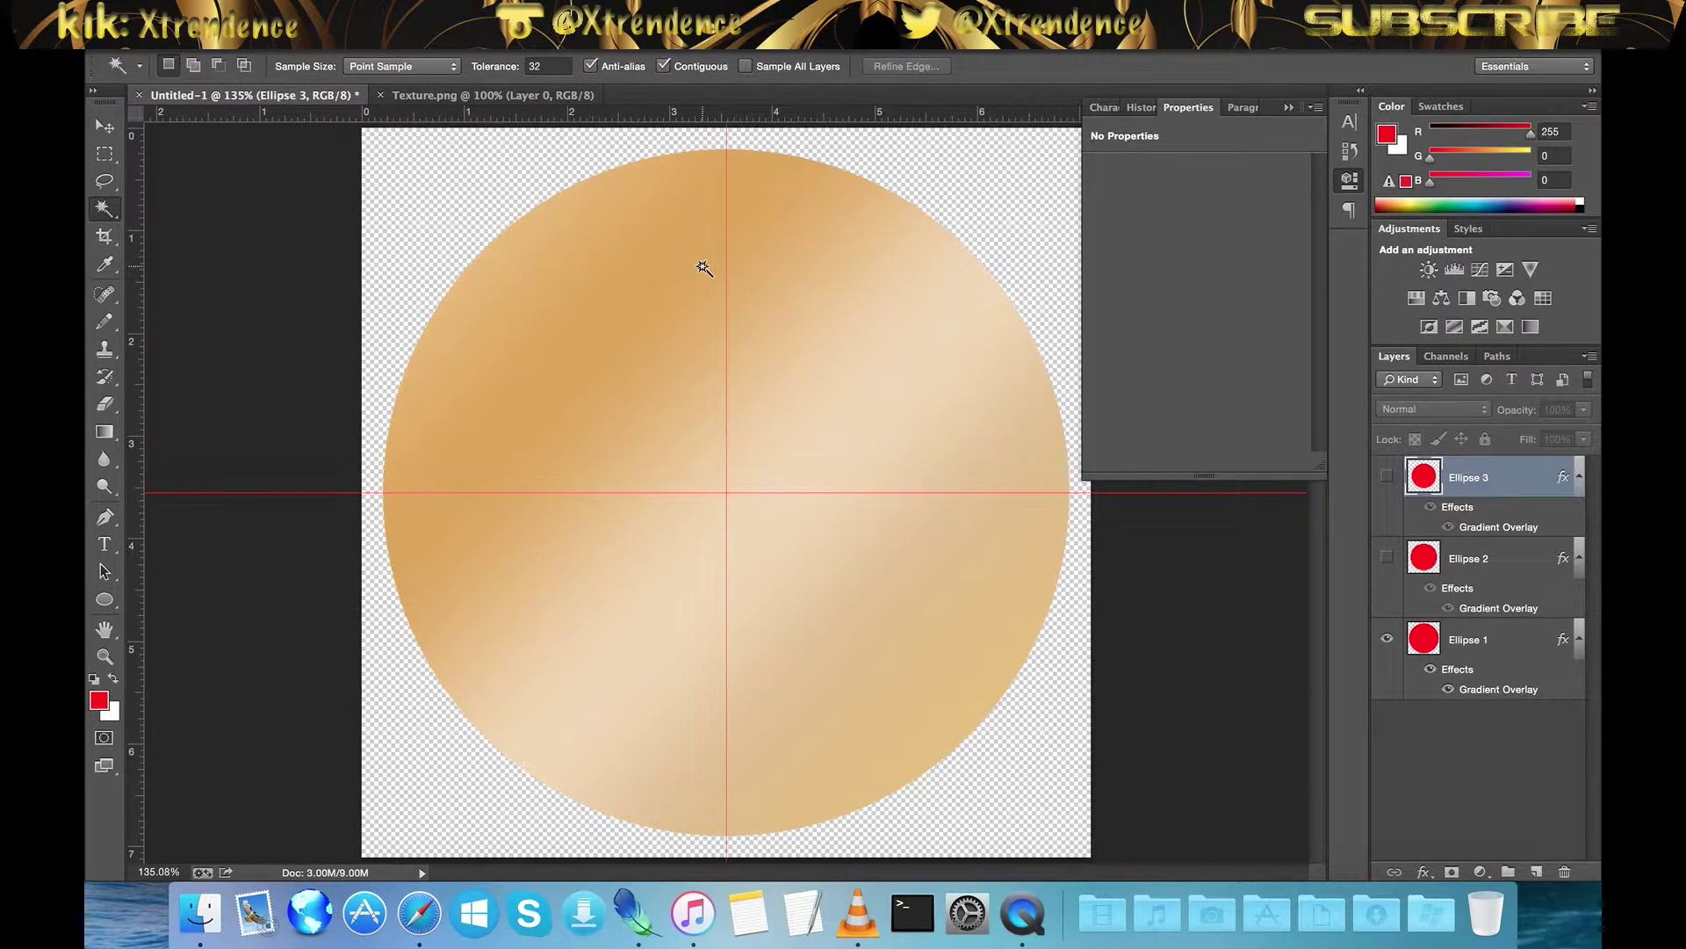
scroll(704, 268, down, 1)
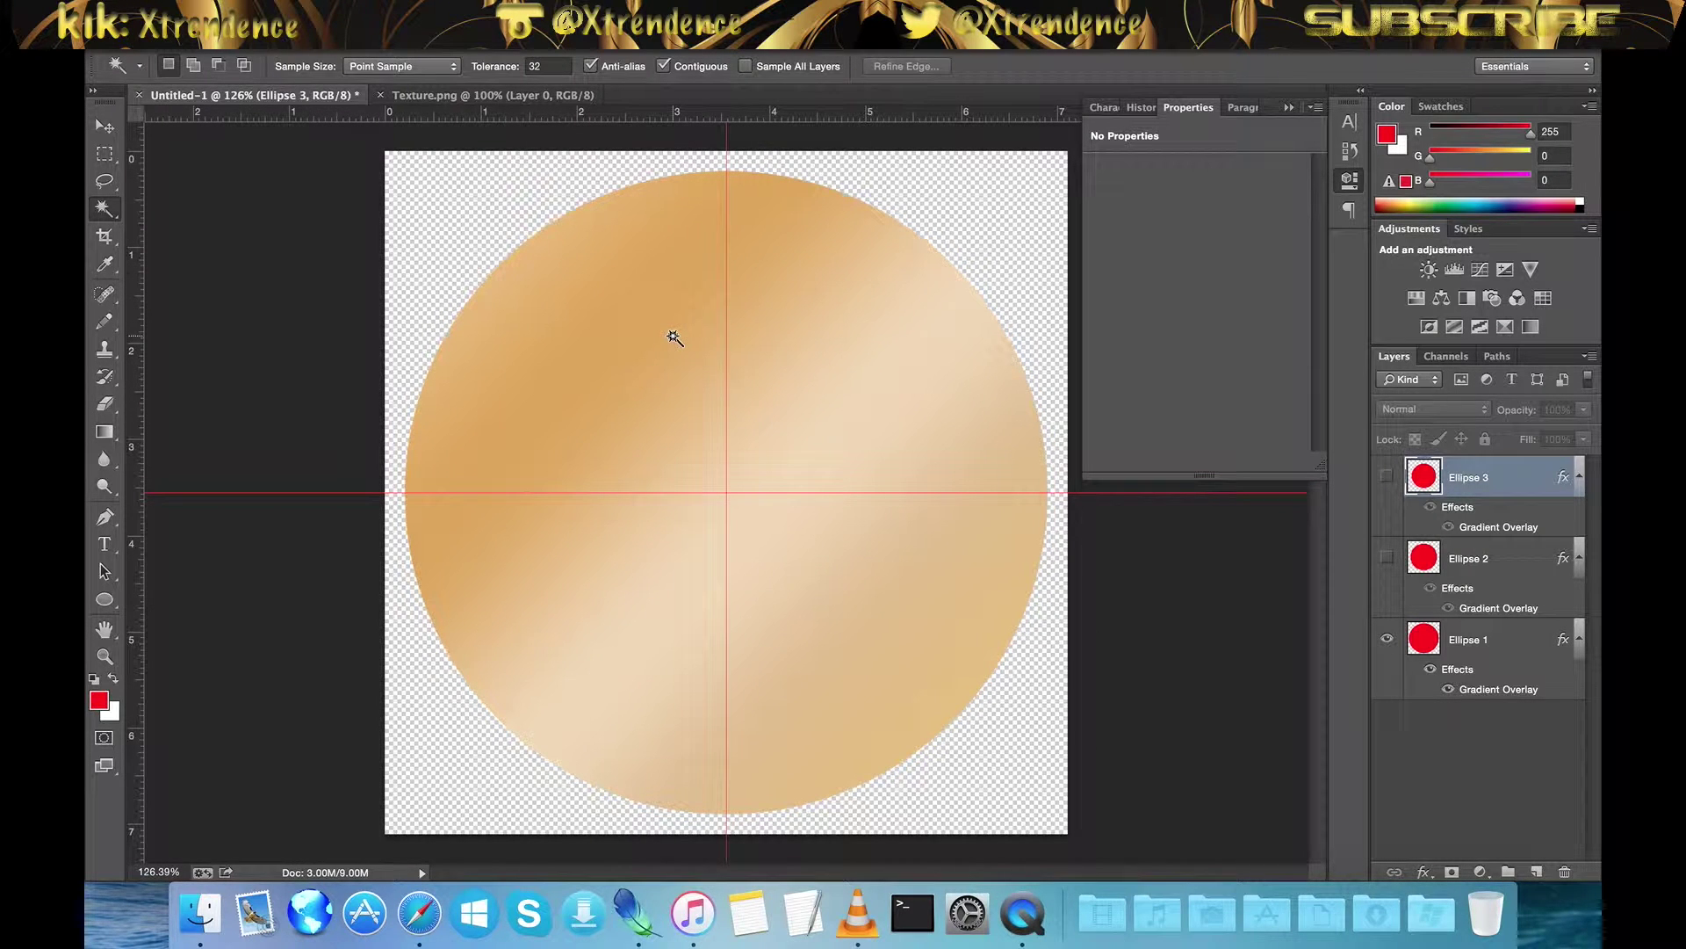
click(1387, 559)
click(1387, 476)
click(1489, 564)
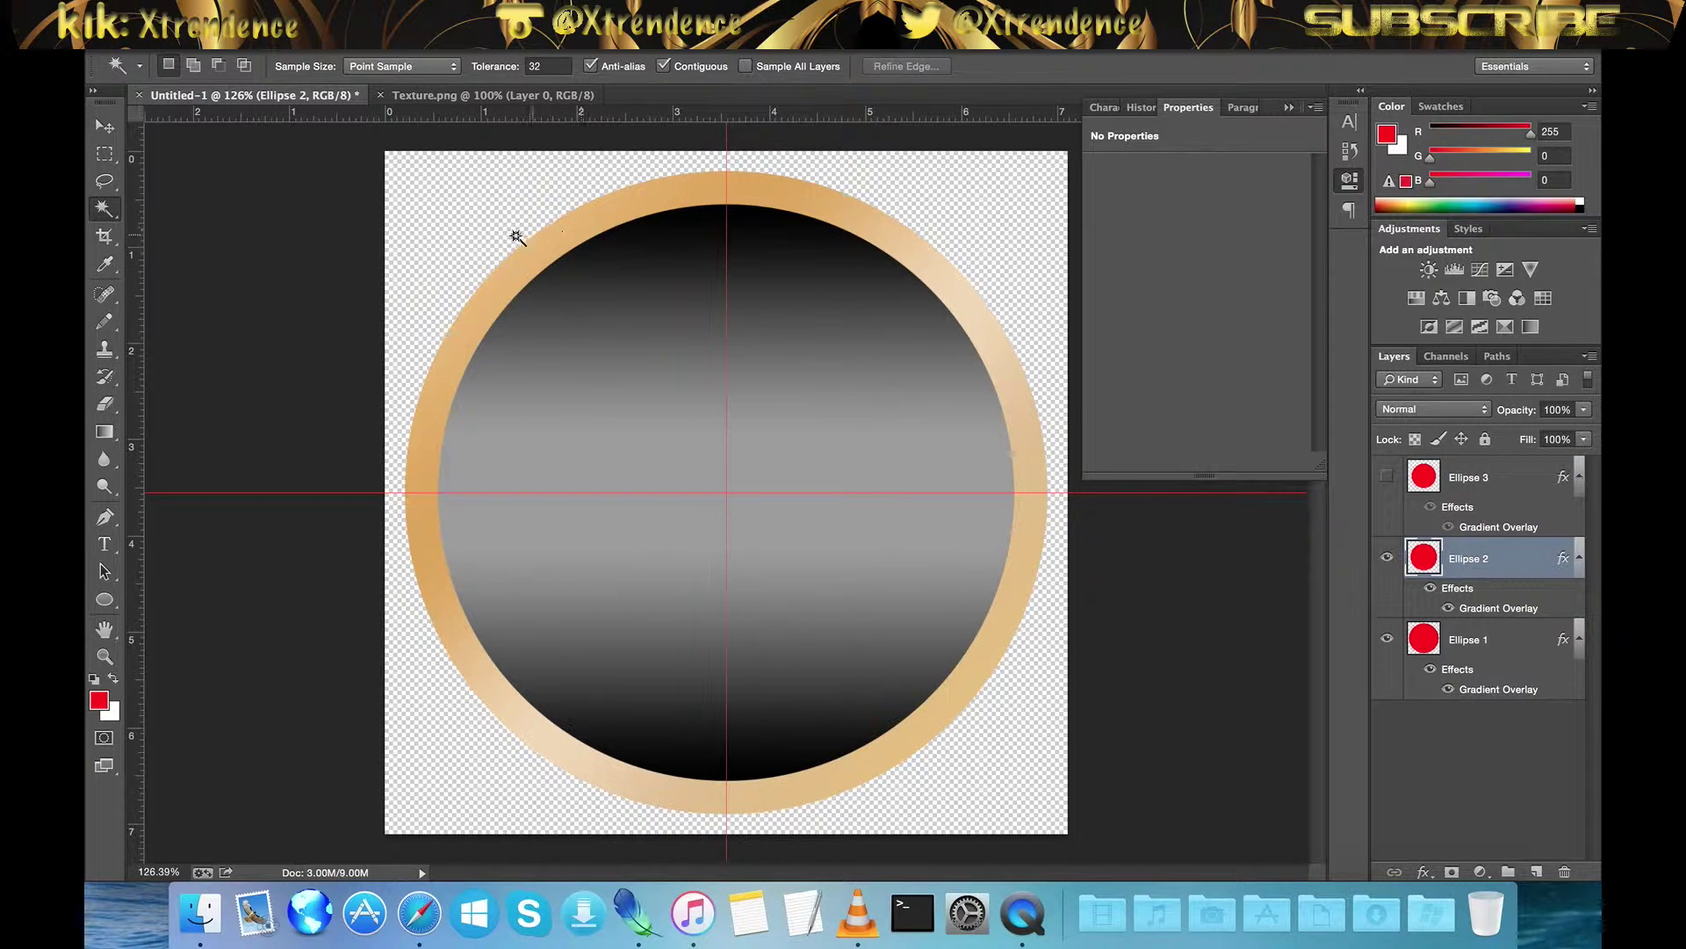
click(1387, 639)
click(435, 209)
right_click(435, 209)
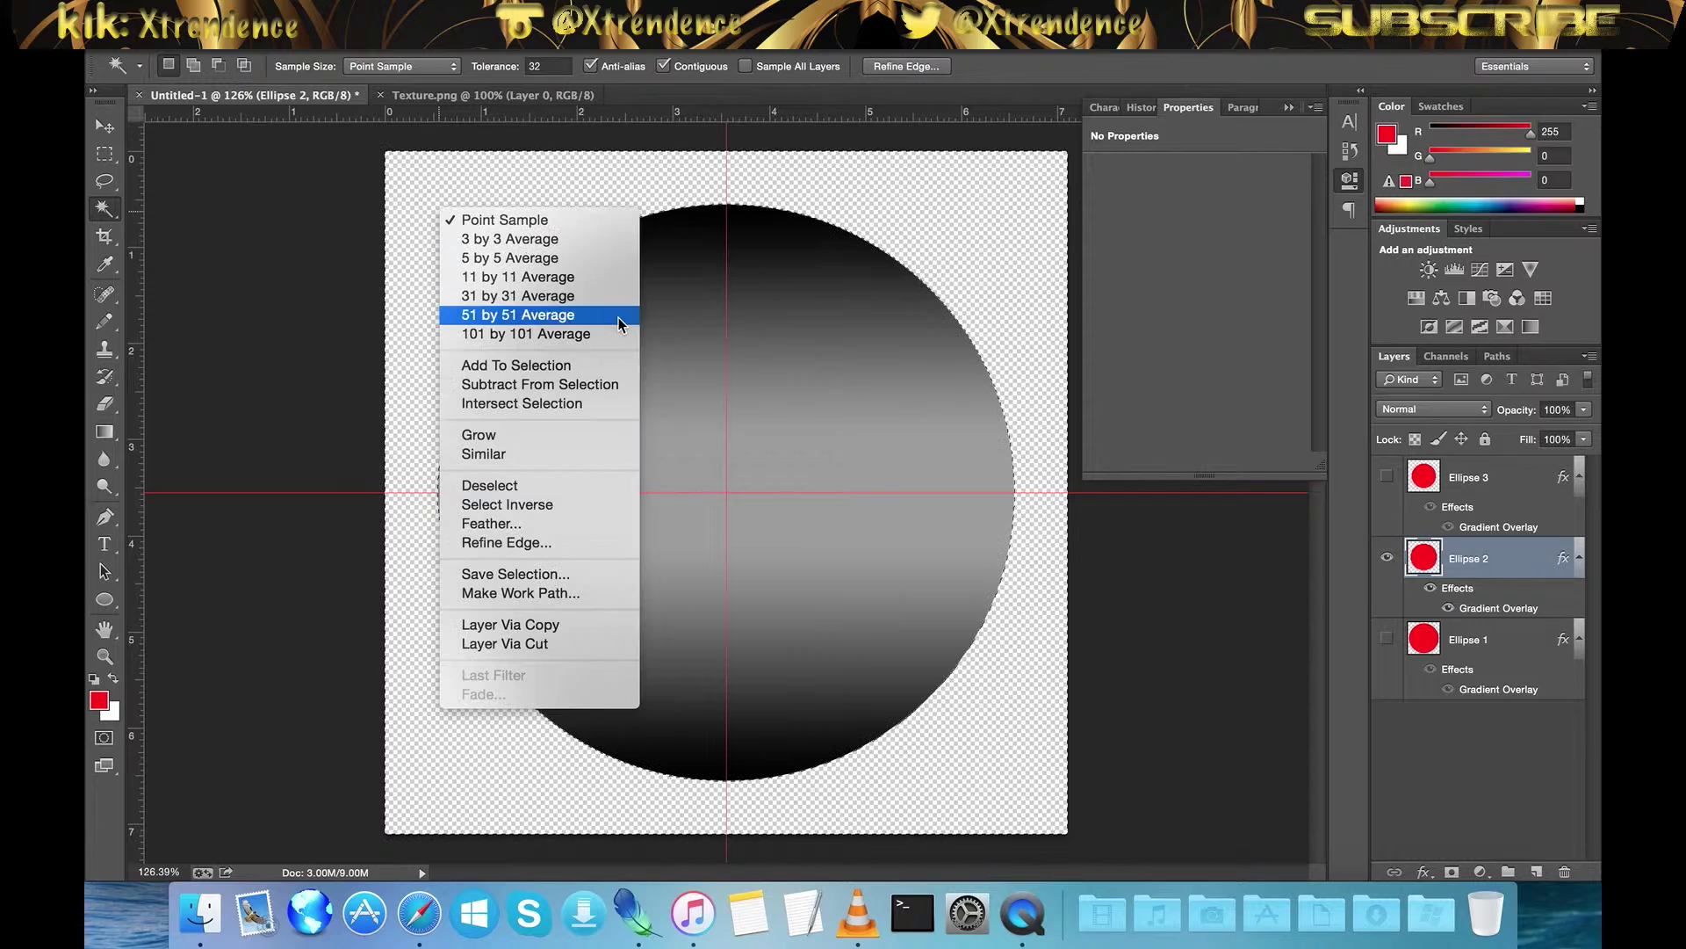
click(525, 508)
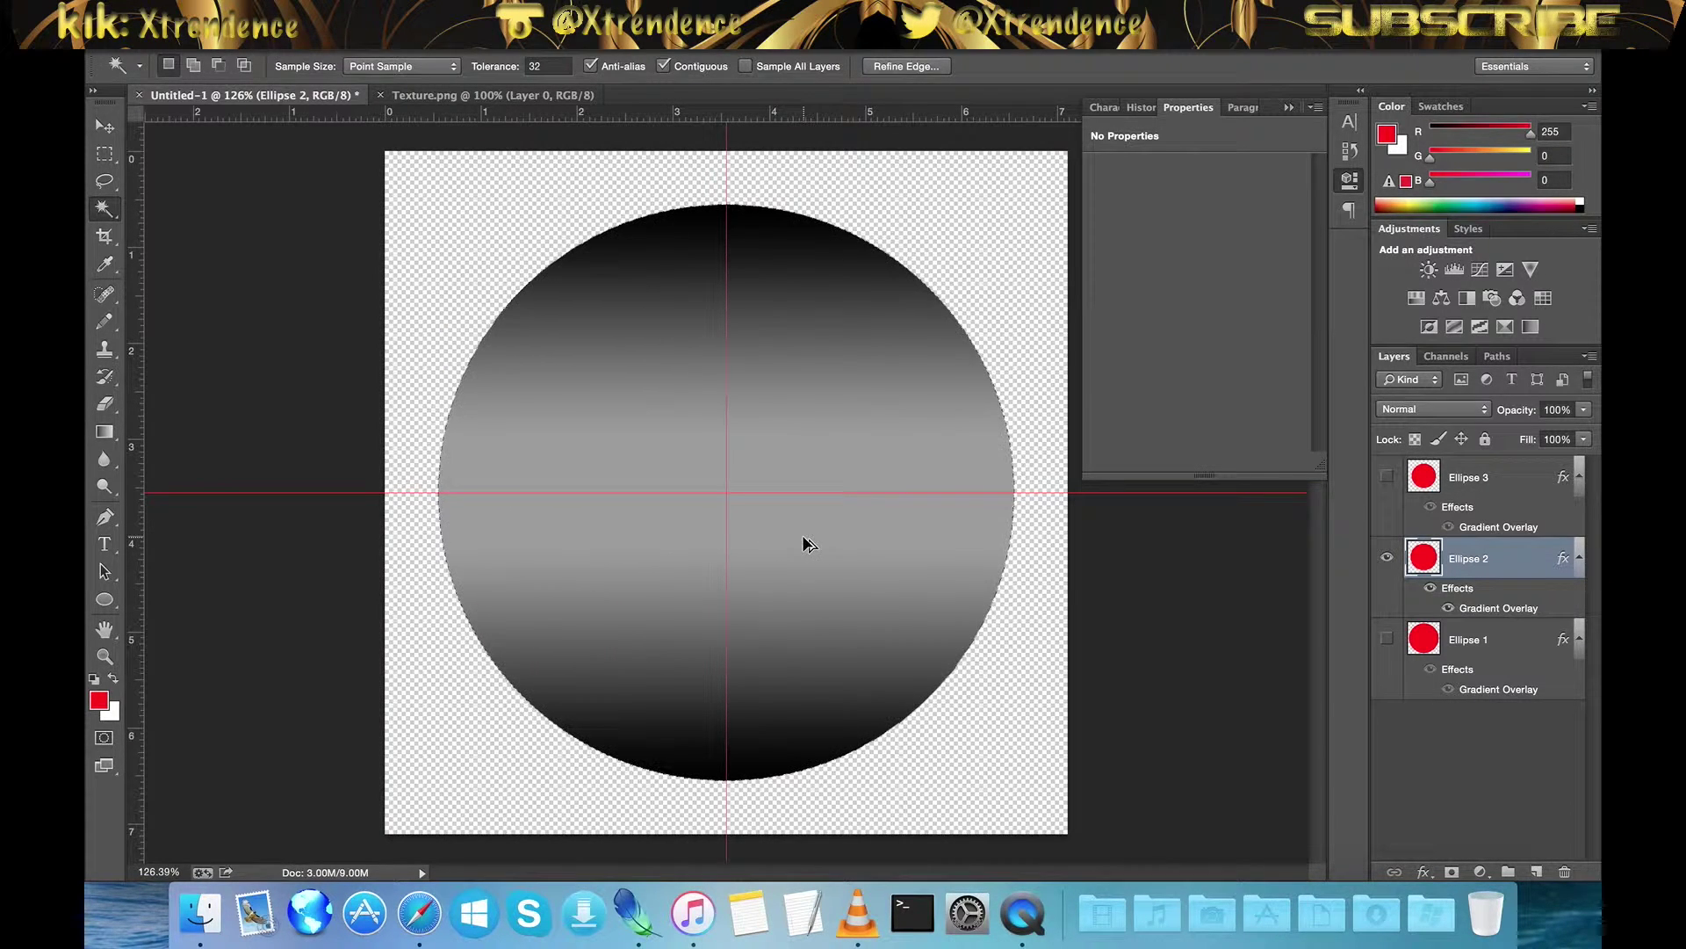
Paste the gold texture into the circle via Vanishing Point and disable Ellipse 2's Gradient Overlay
key(super+alt+v)
key(super+v)
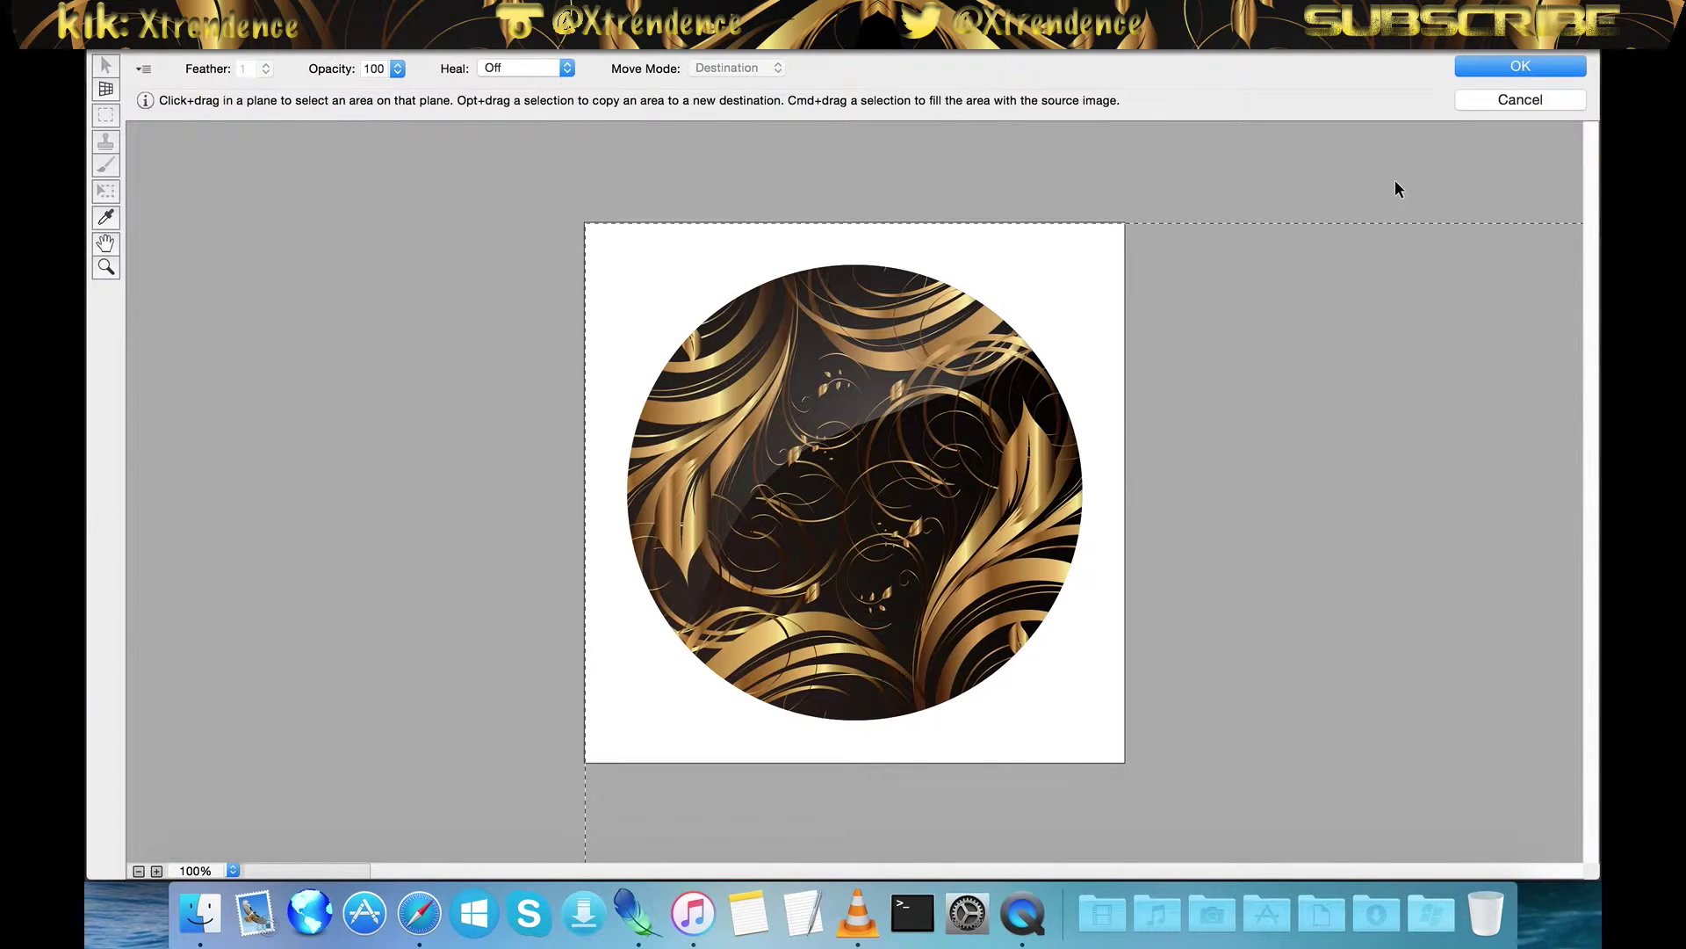
click(1507, 64)
click(105, 153)
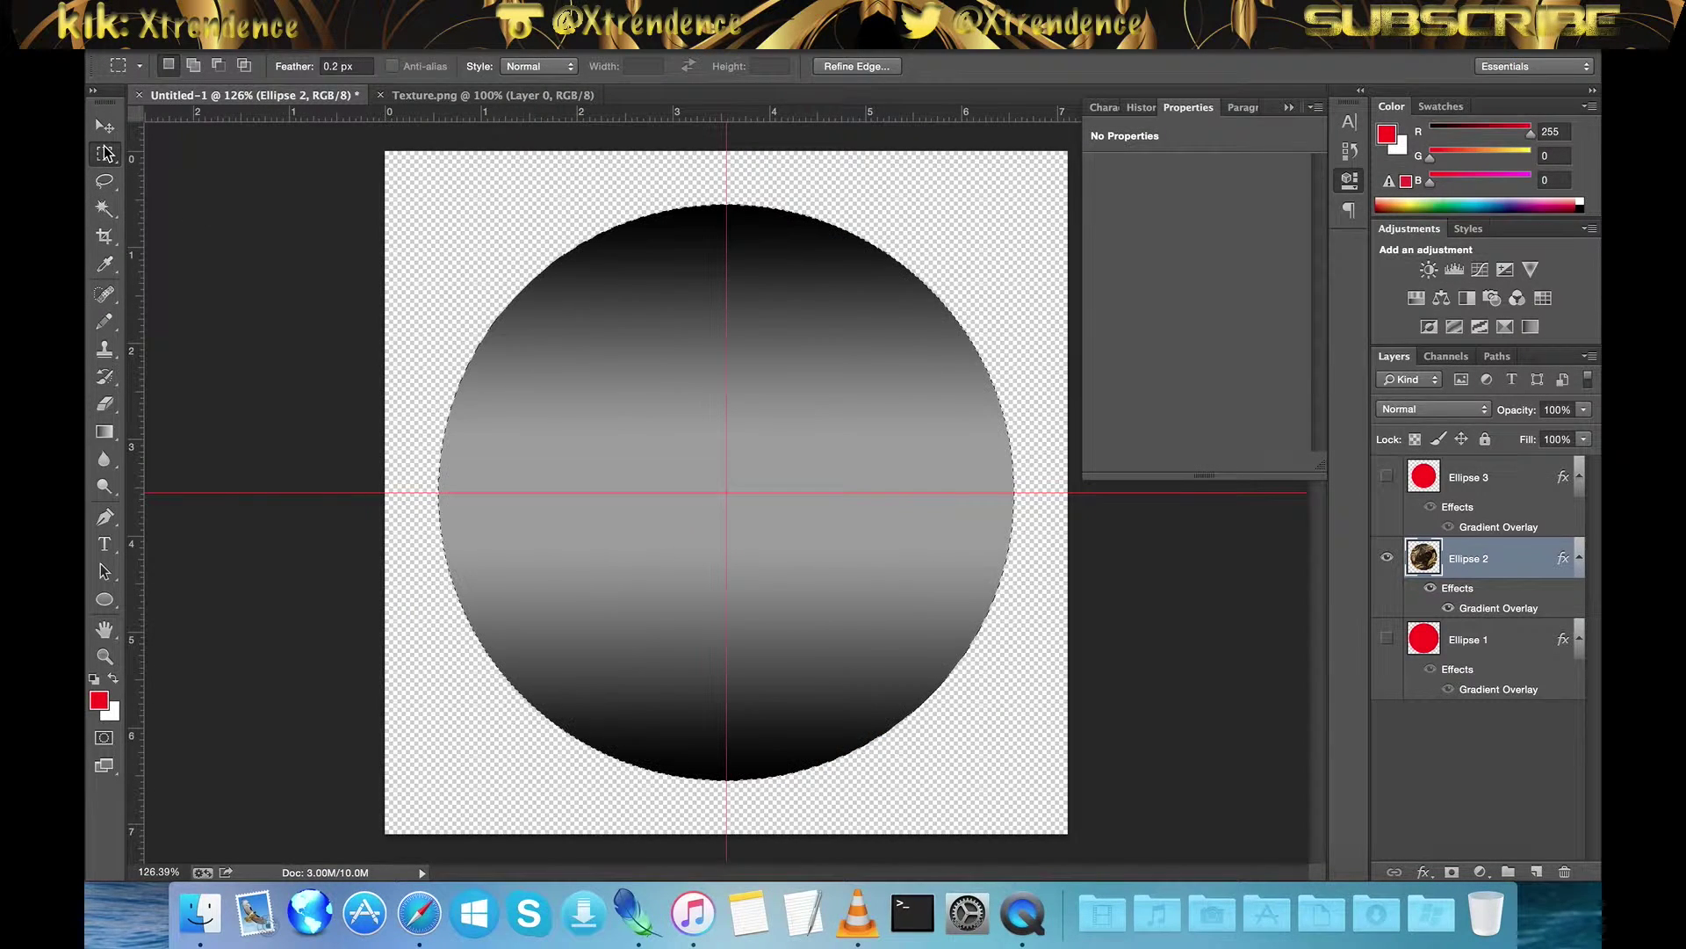
click(1510, 531)
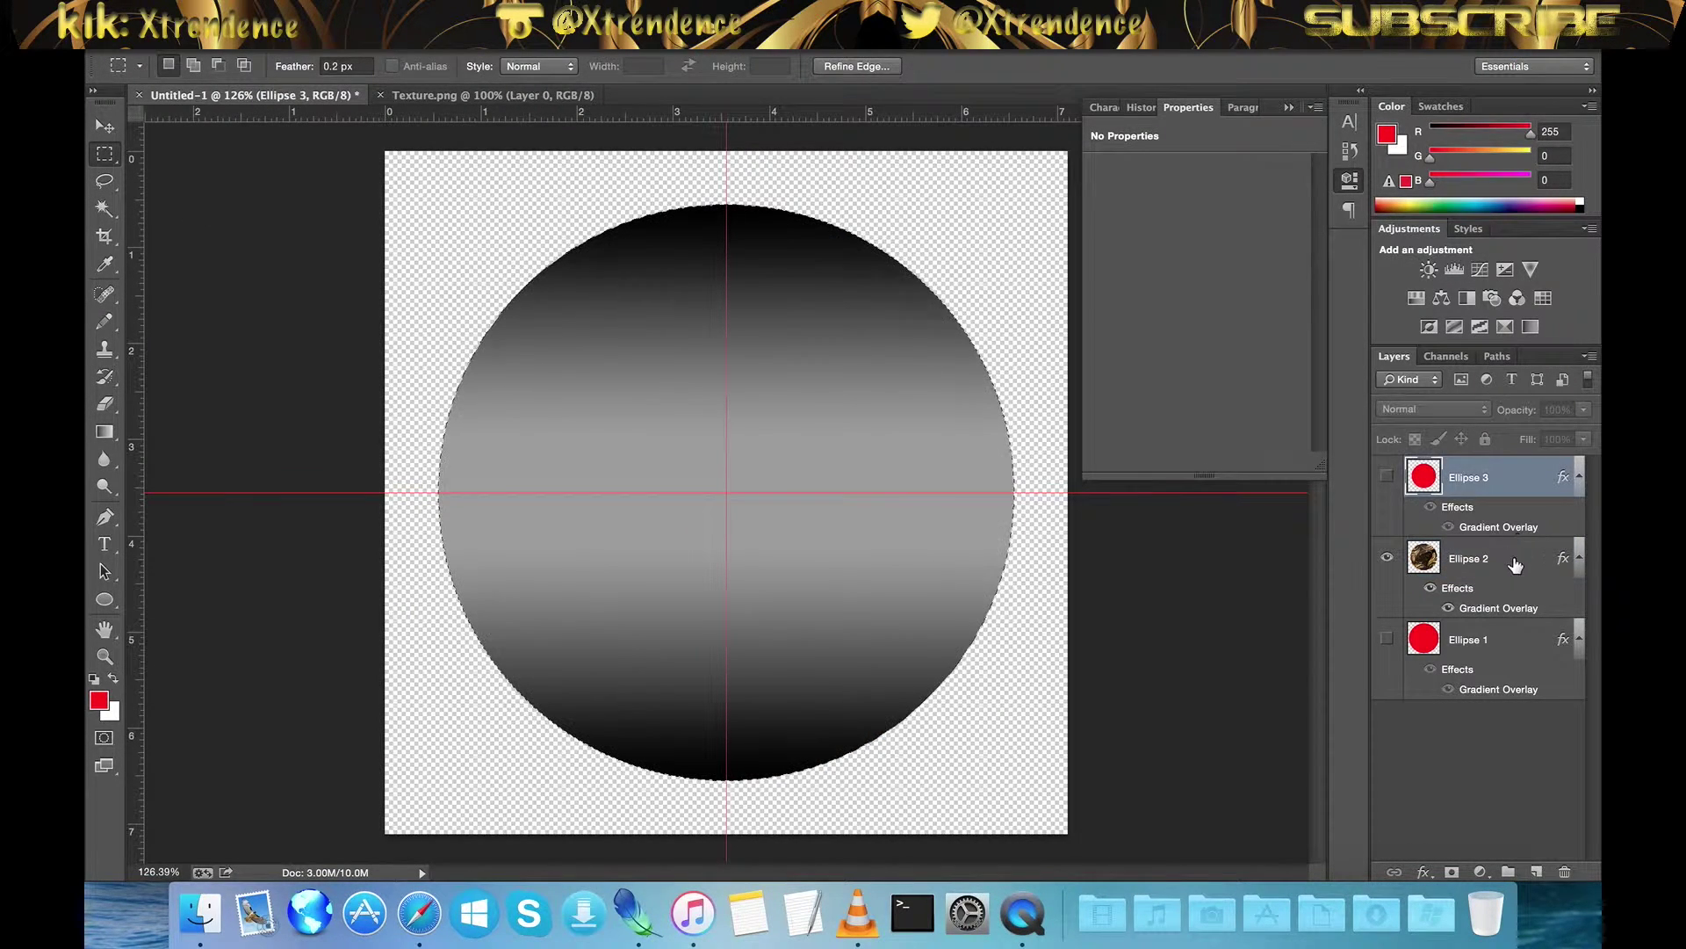
double_click(1514, 561)
click(808, 337)
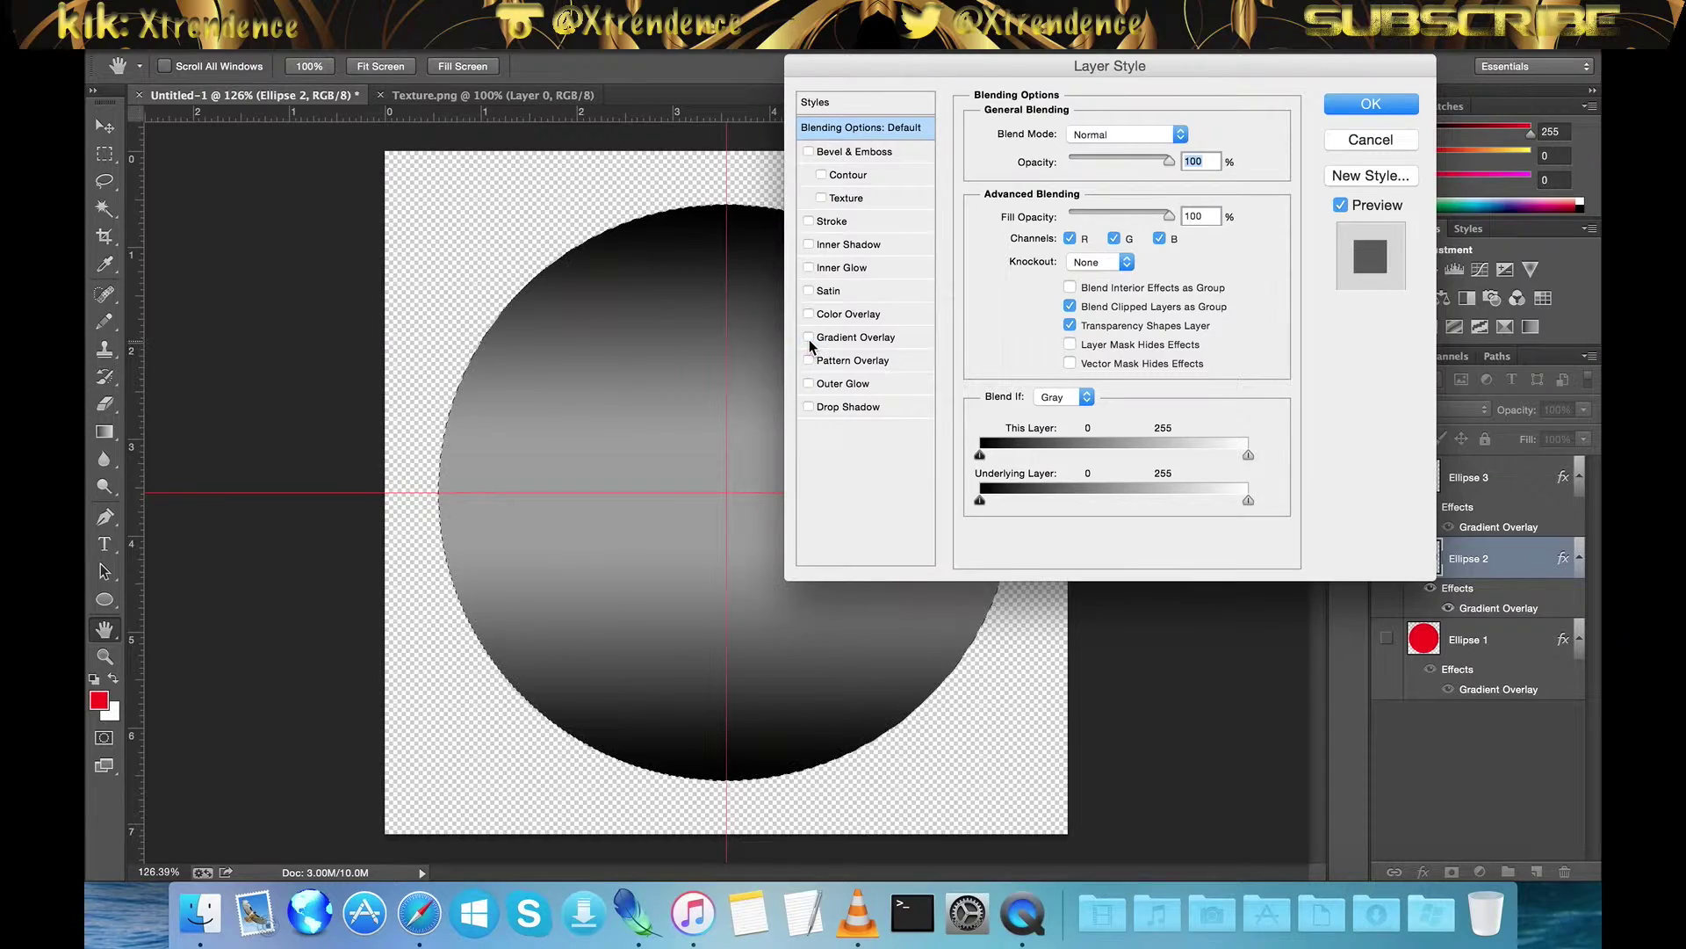
key(Return)
Deselect and show the Ellipse 3 disc and Ellipse 1 rim again
key(ctrl+d)
scroll(658, 392, down, 3)
scroll(657, 392, up, 1)
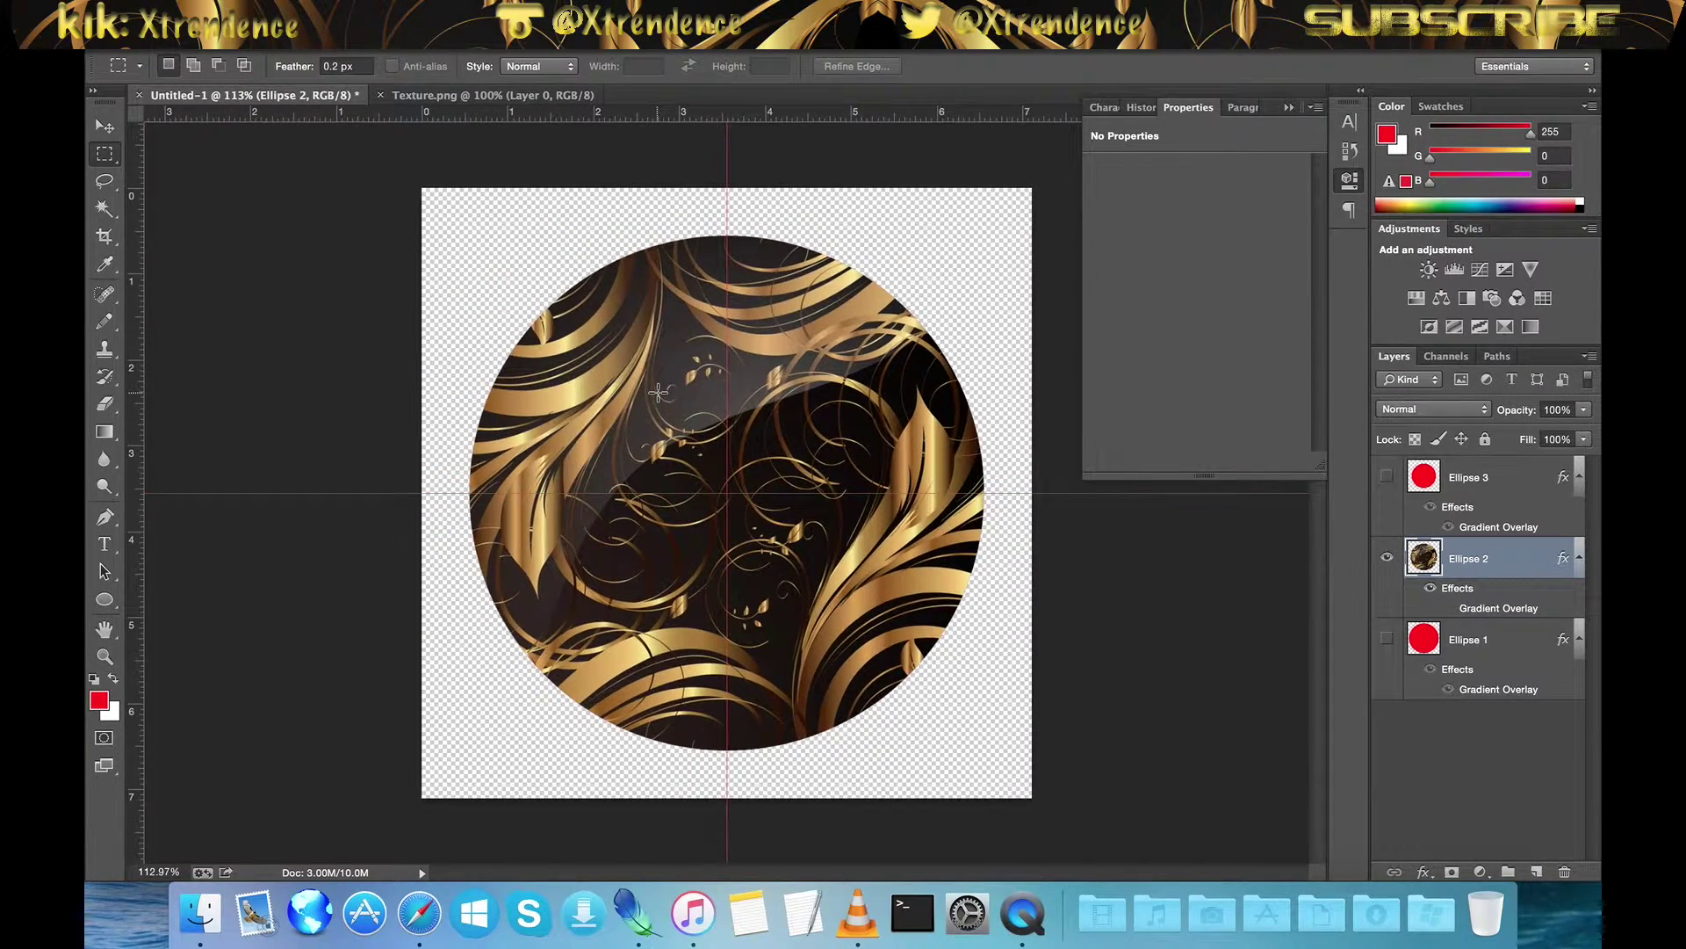
click(1387, 476)
click(1387, 639)
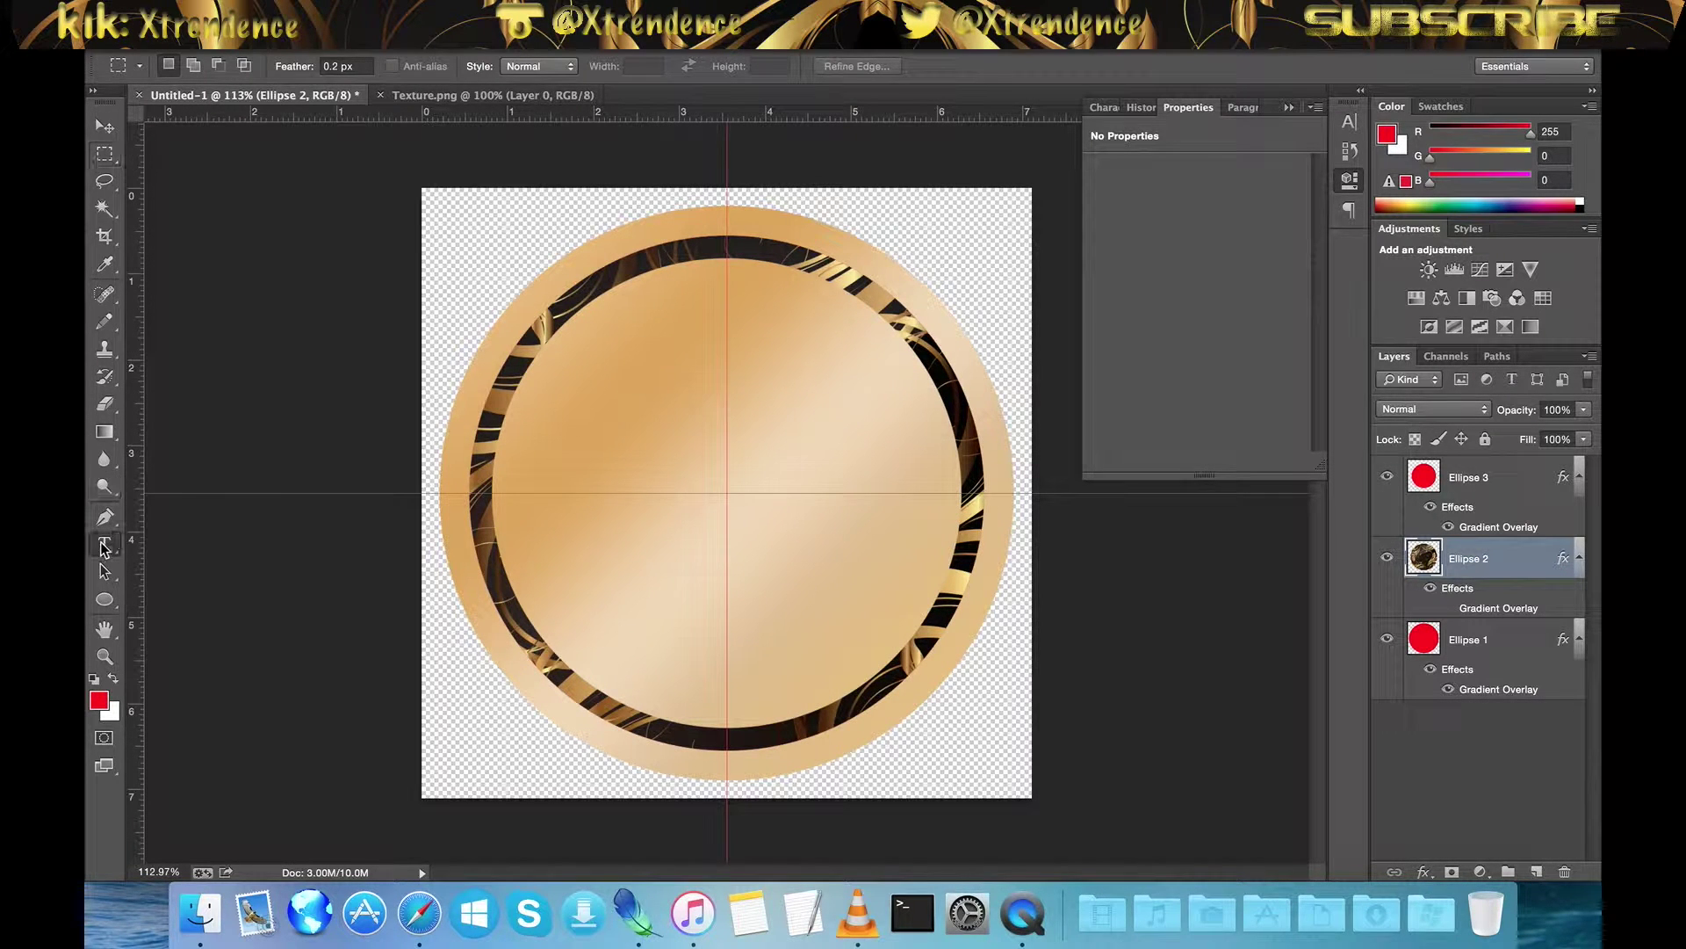
Choose the Horizontal Type Mask tool and open Golden Logo.psd from the Desktop
click(104, 544)
click(174, 576)
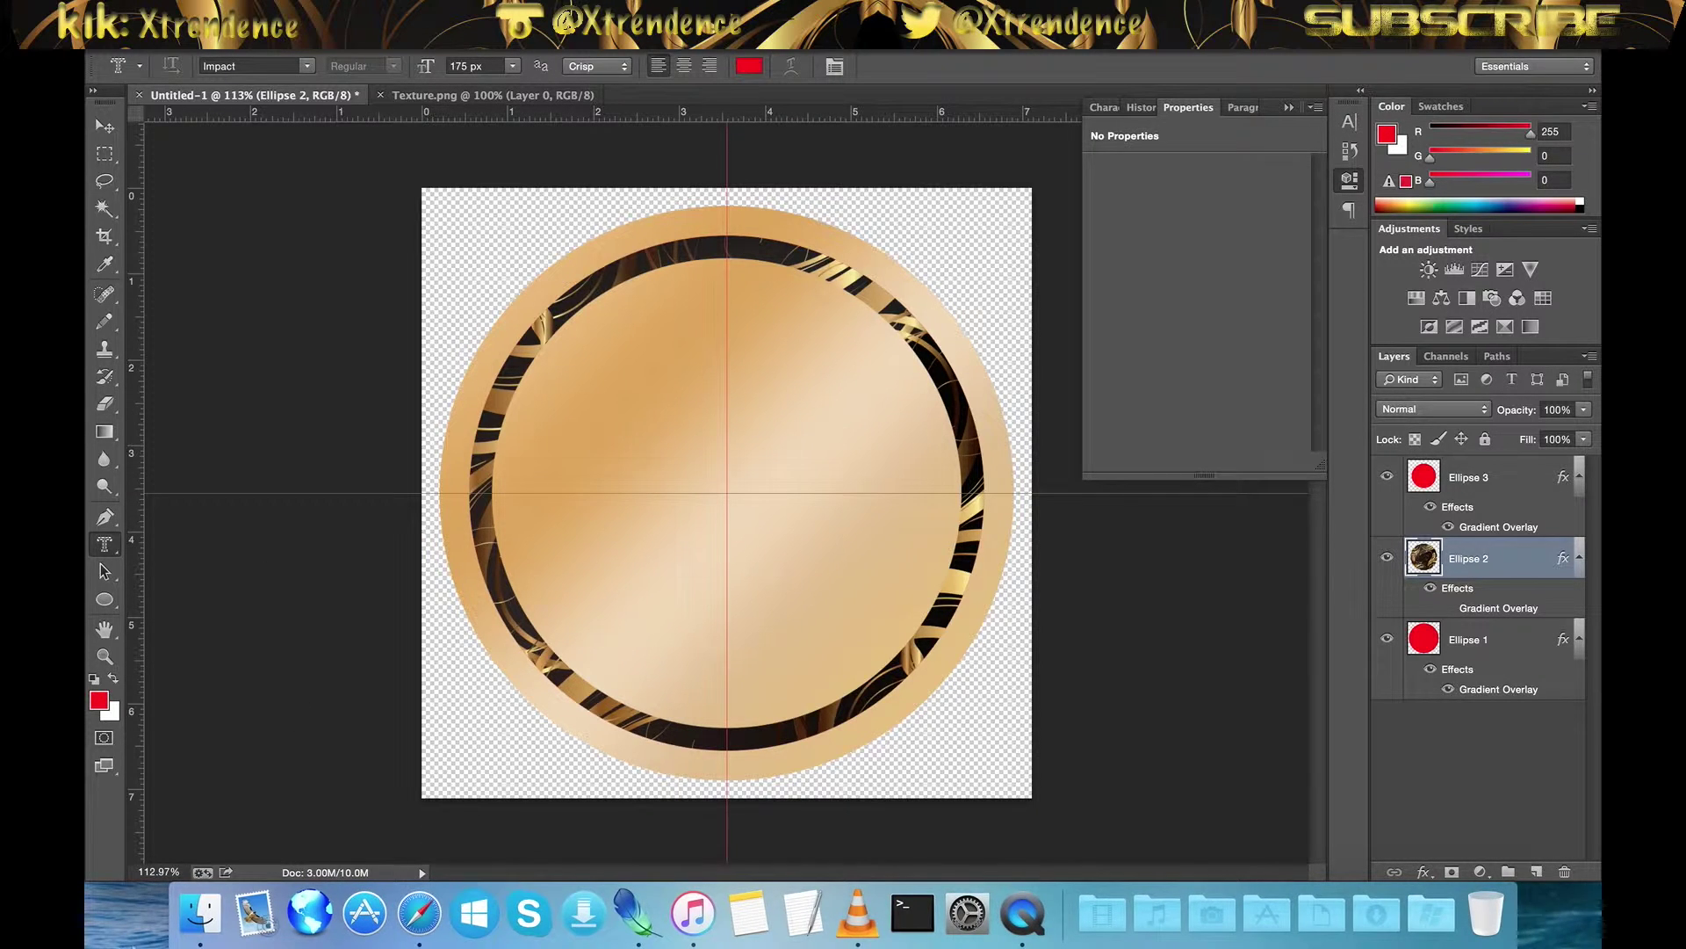
click(200, 913)
drag(902, 254, 659, 93)
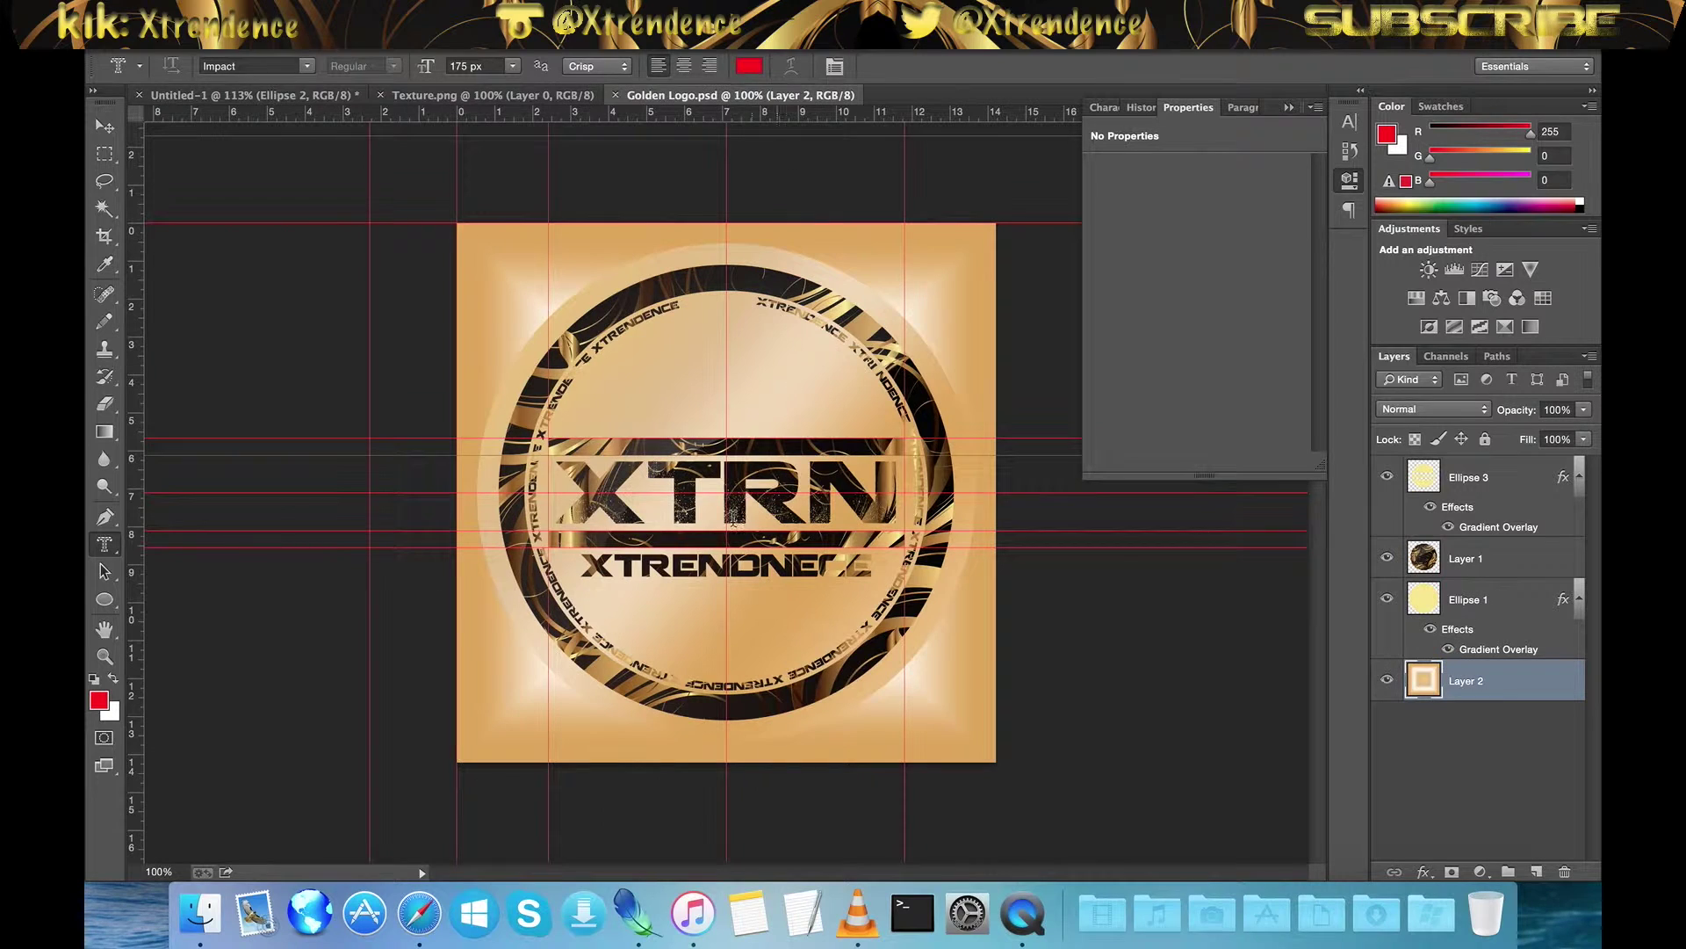
Hide the guides, return to Untitled-1, and set the font family to Coalition
key(ctrl+semicolon)
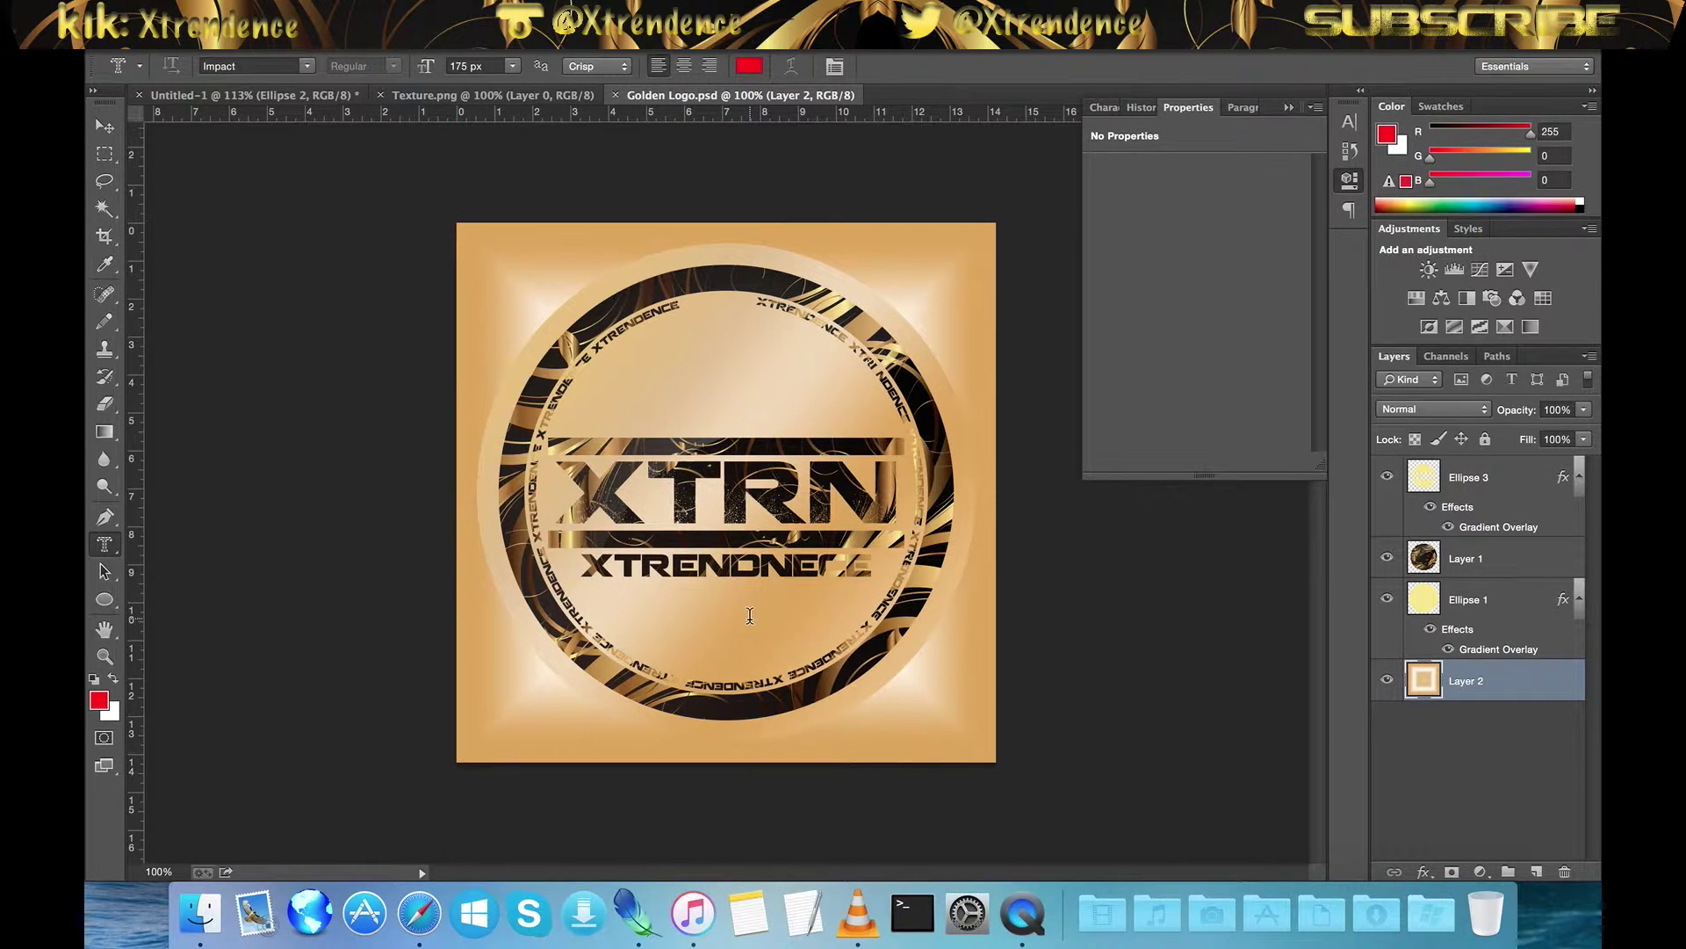
scroll(746, 609, up, 3)
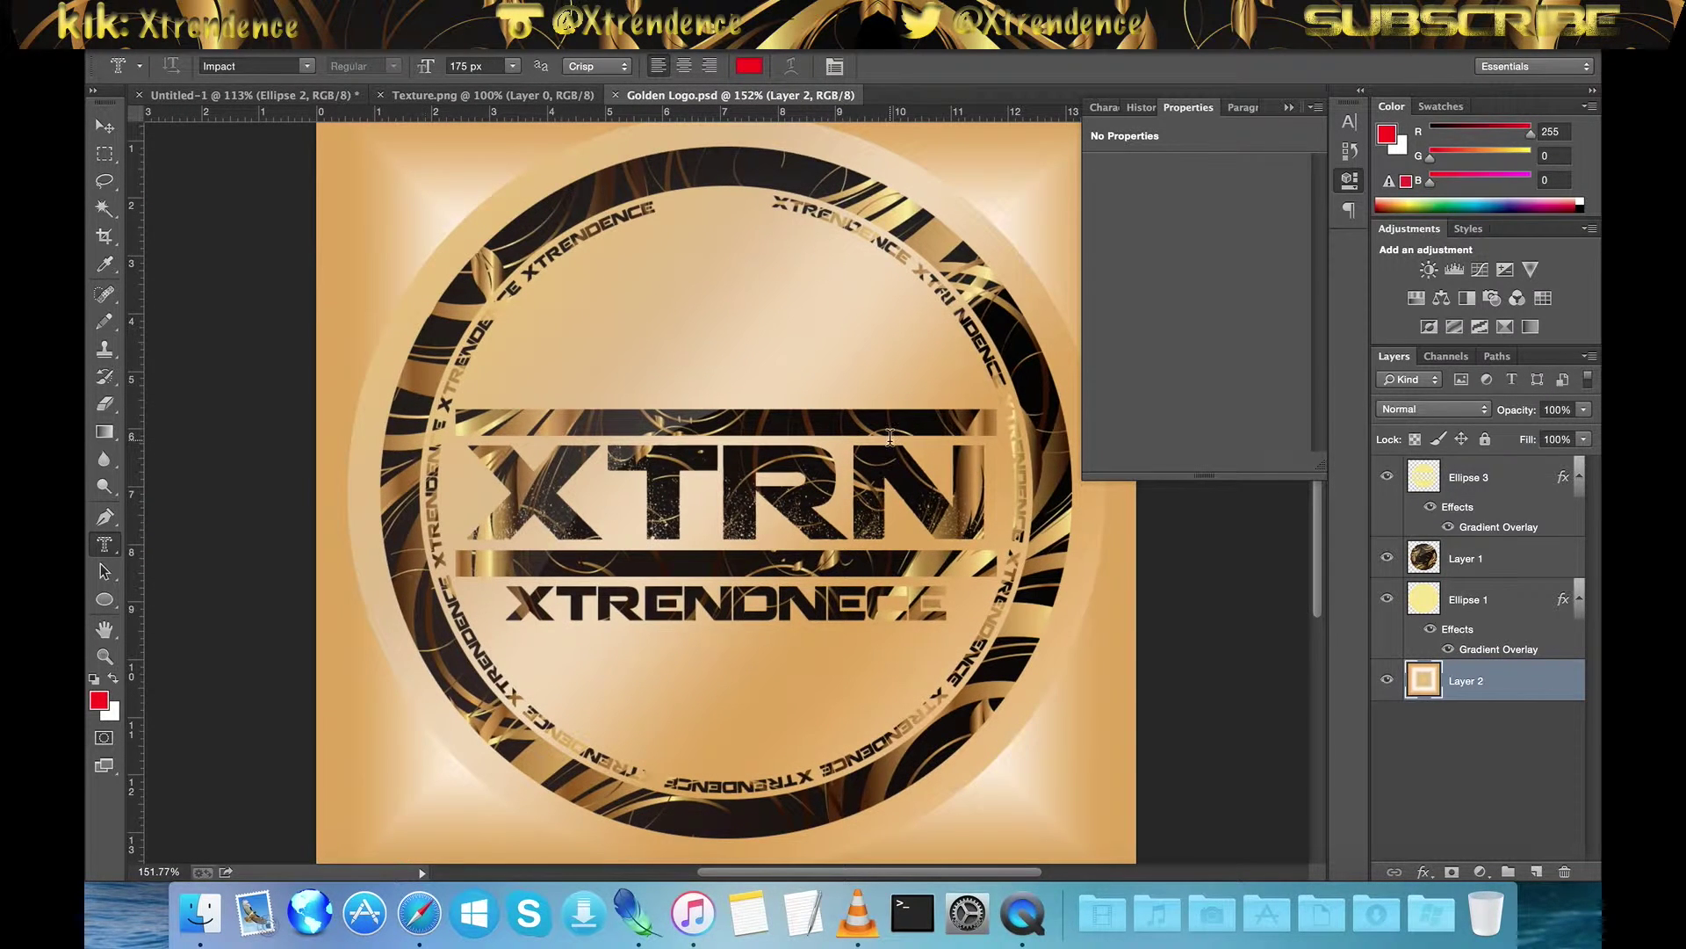
click(254, 94)
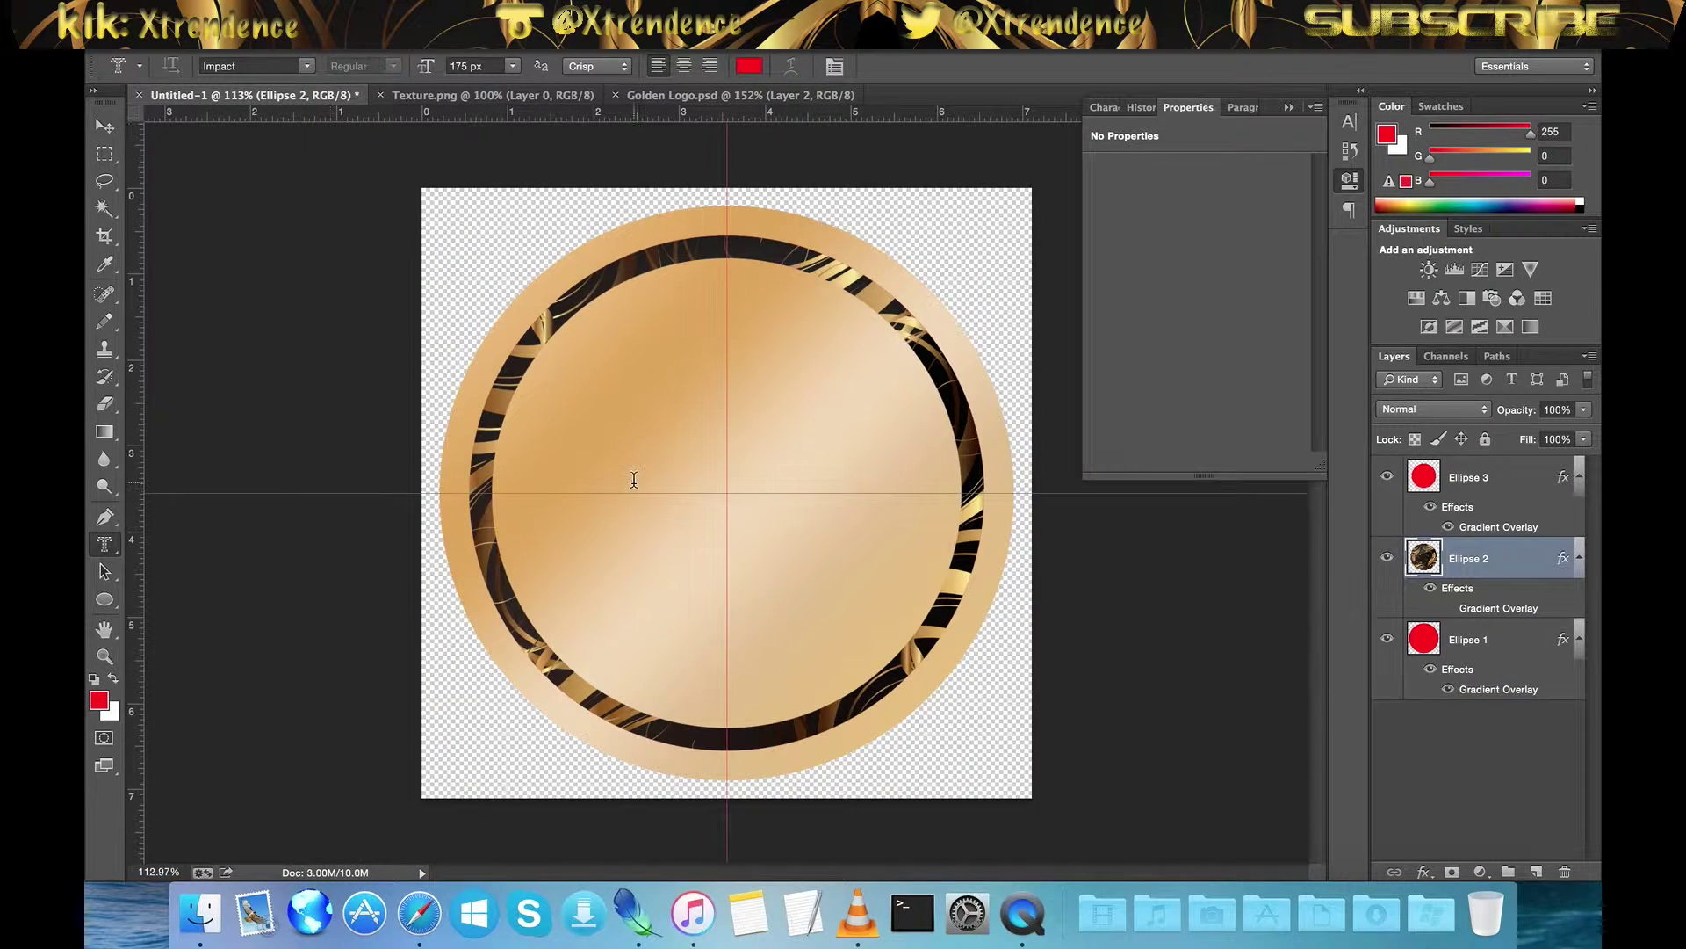
scroll(634, 480, up, 3)
click(272, 68)
text(Coalition)
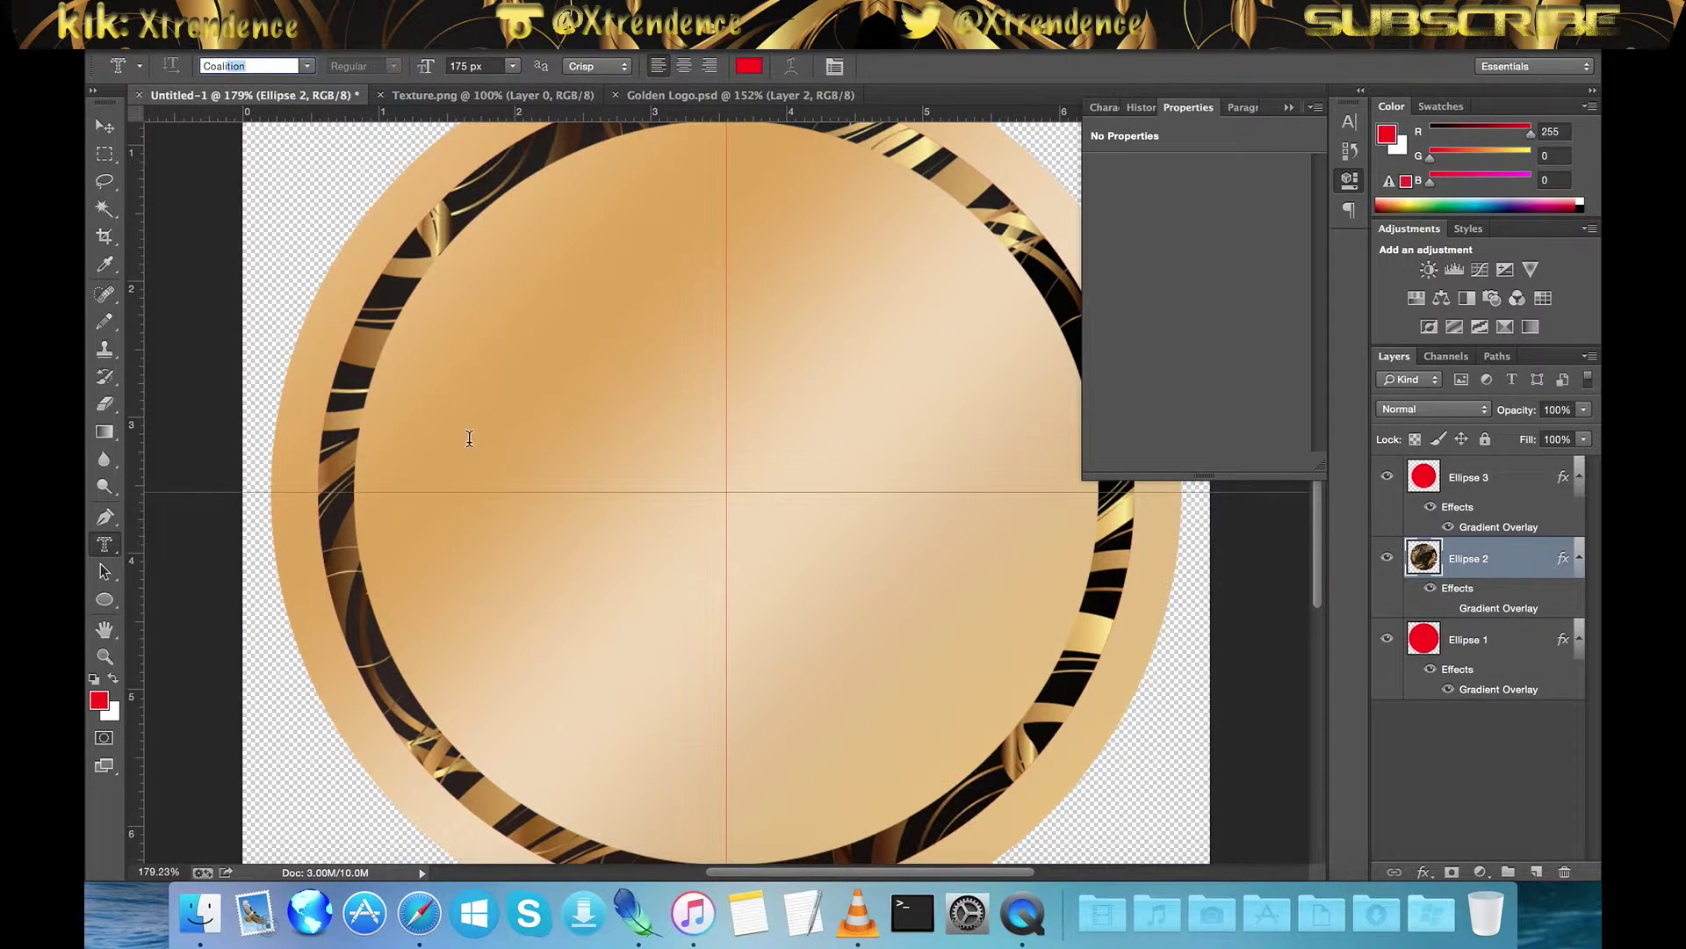
Type XTRN as a 160 px Coalition letter-mask selection and commit it
click(471, 448)
text(XT)
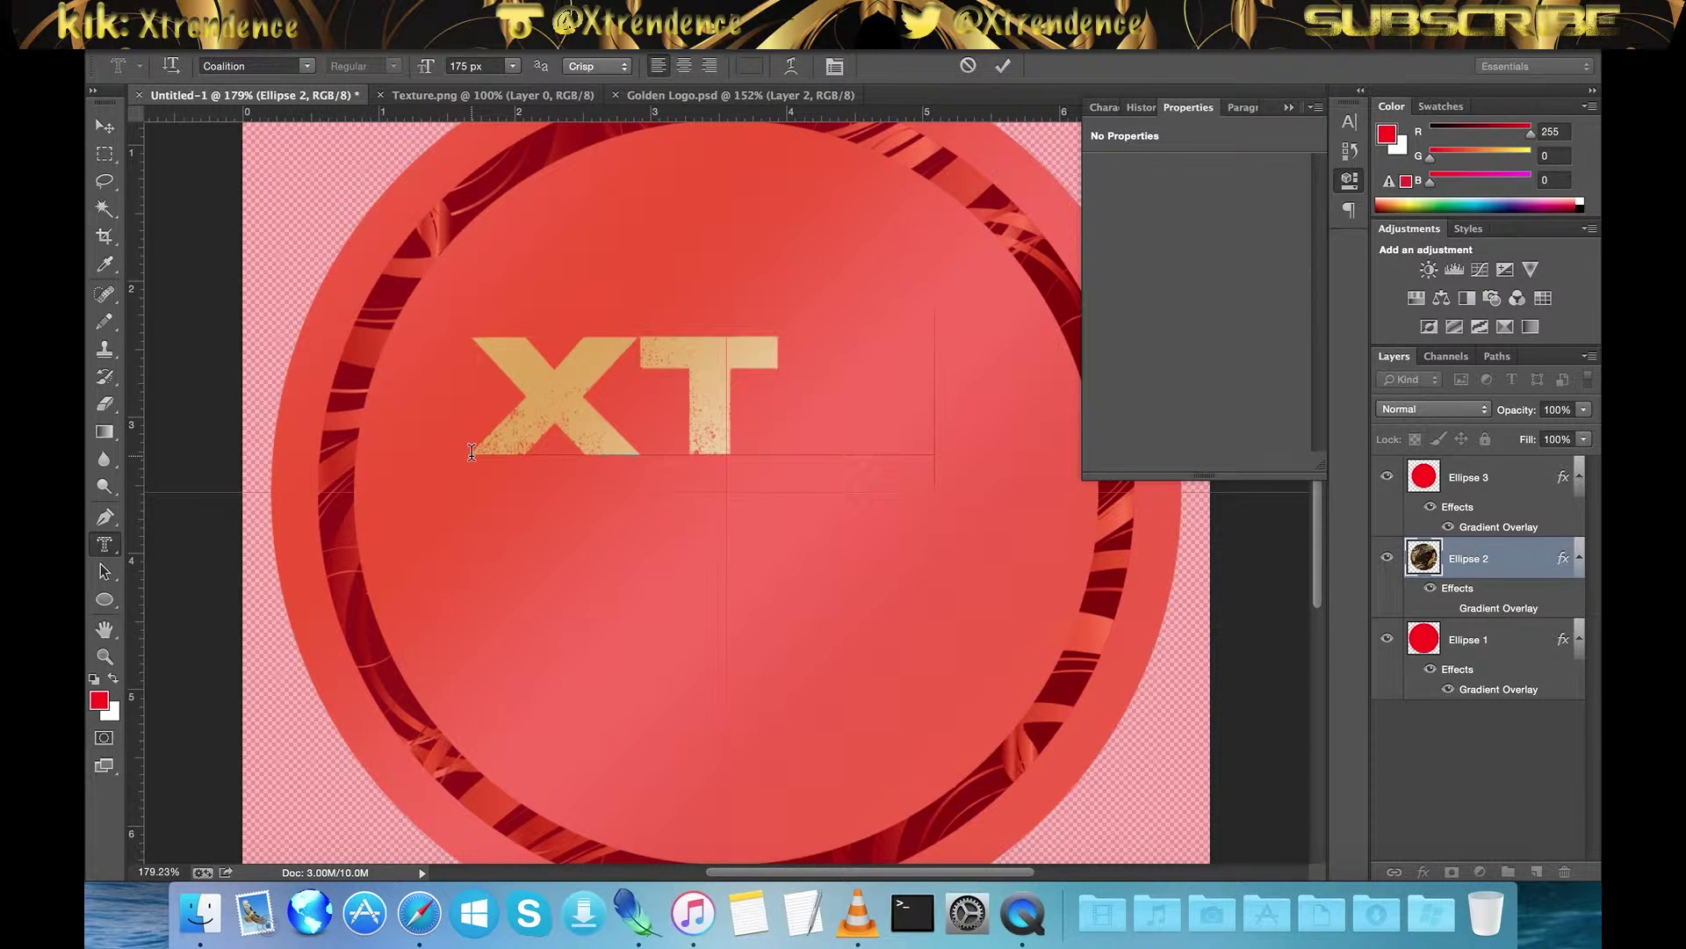
text(RN)
key(ctrl+a)
key(BackSpace)
click(458, 66)
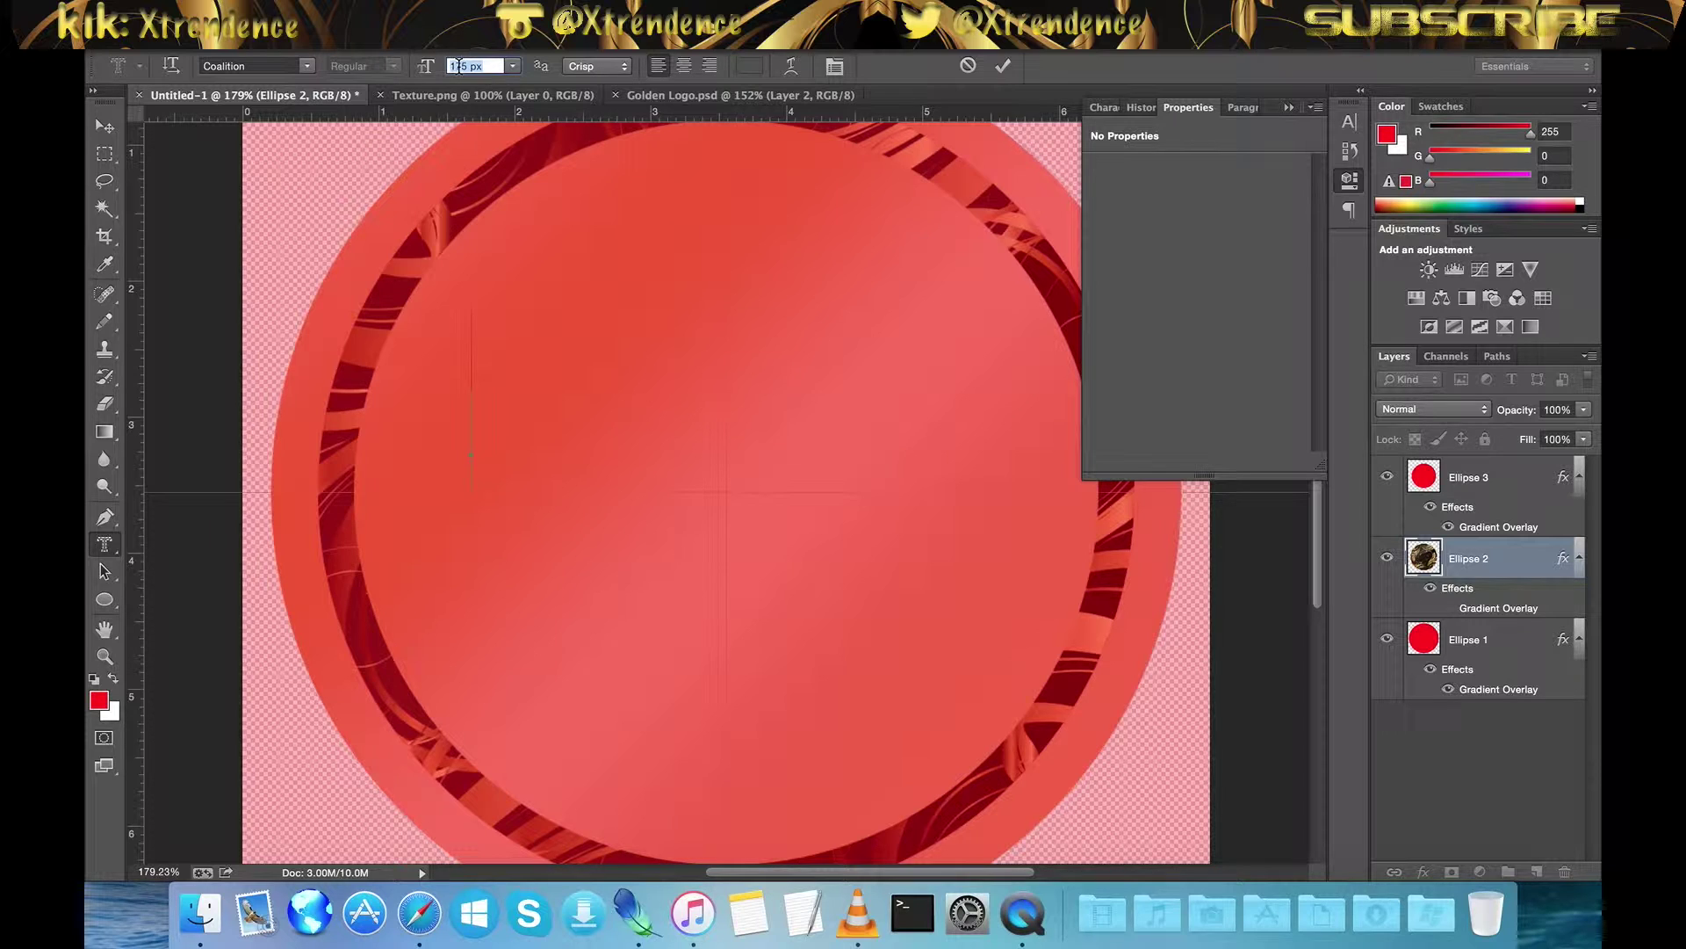
text(60)
key(Return)
text(X)
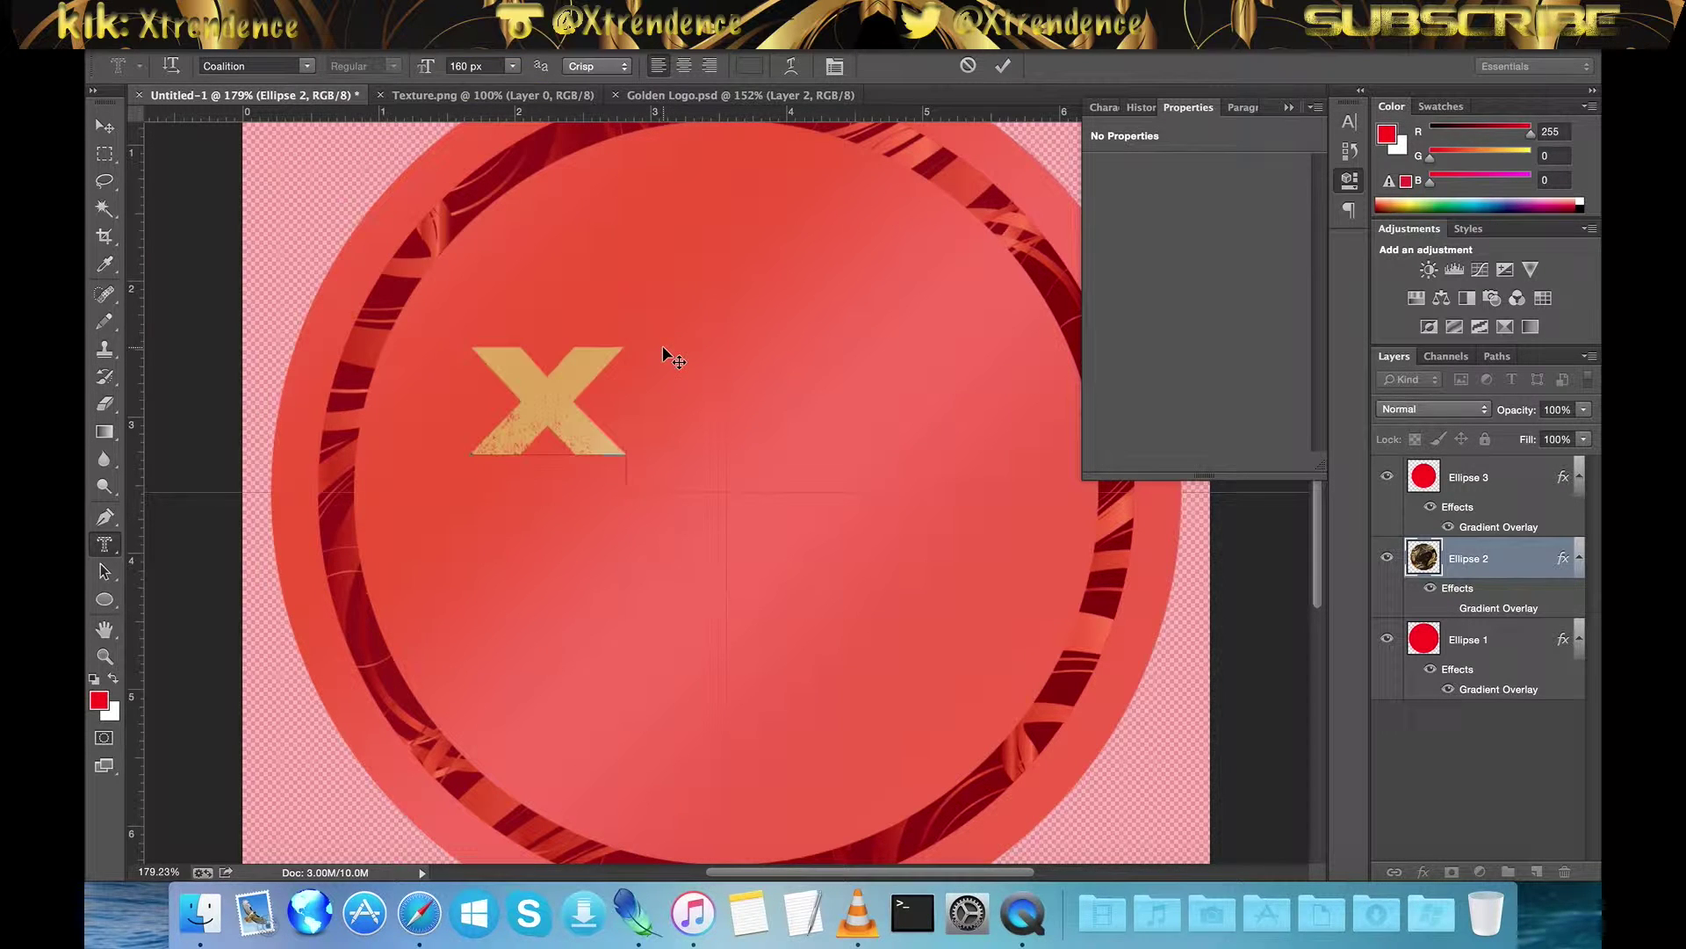
text(TRN)
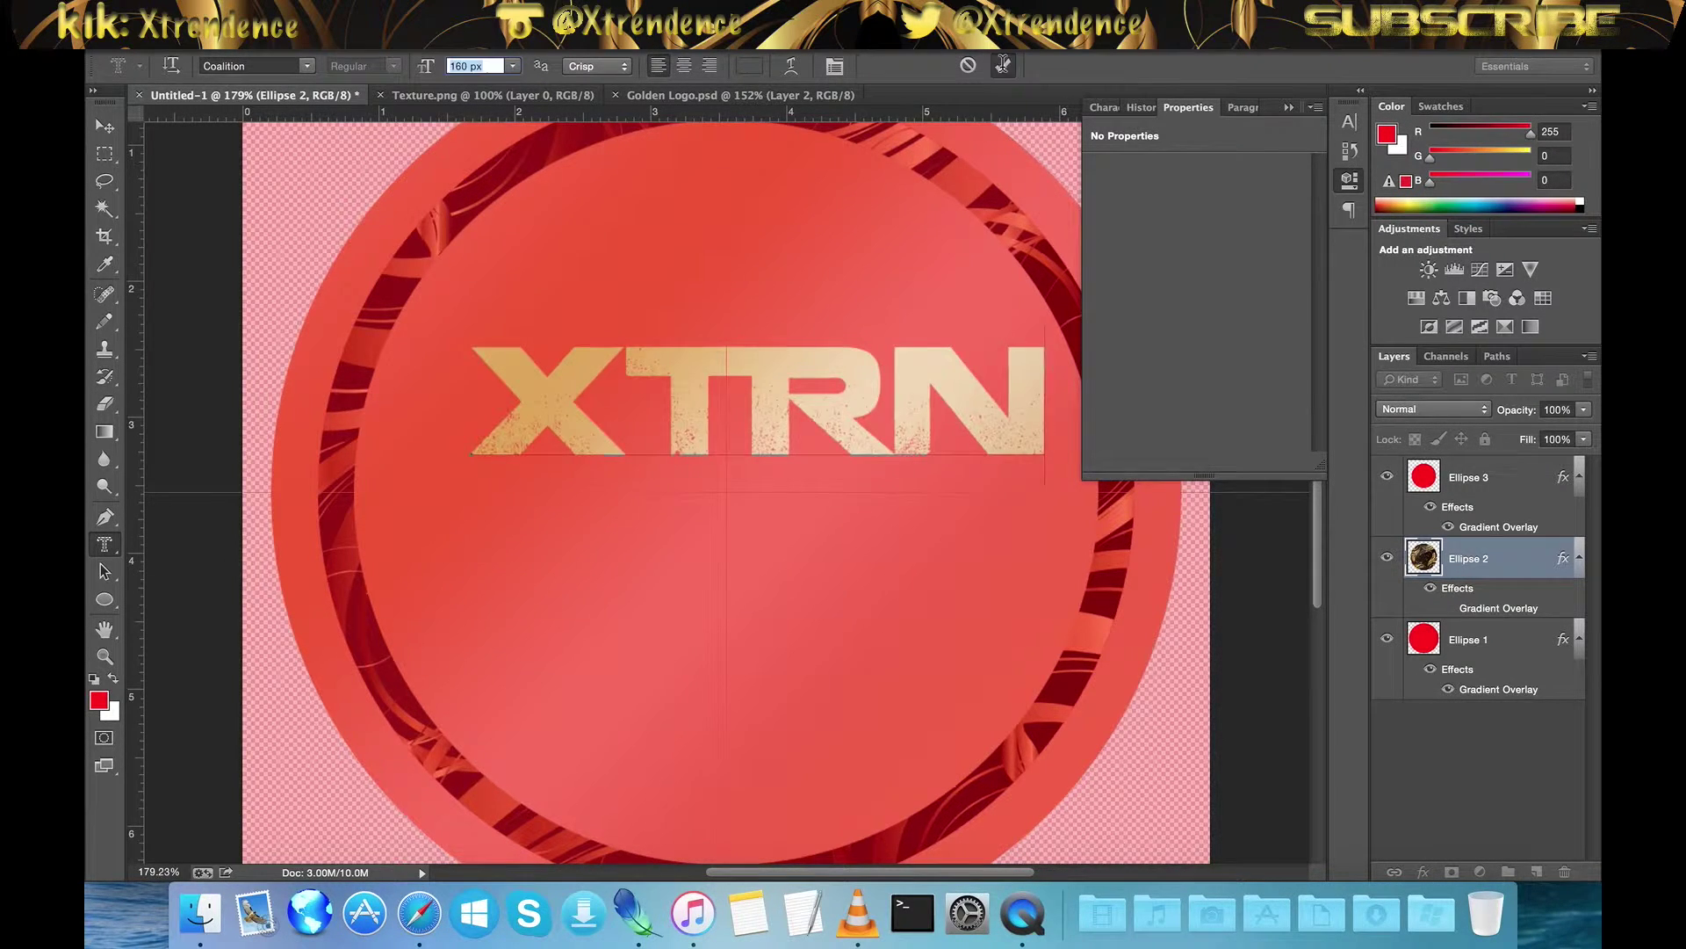
click(1003, 65)
Centre the XTRN selection on the badge and select the Ellipse 3 layer
key(m)
drag(906, 400, 849, 491)
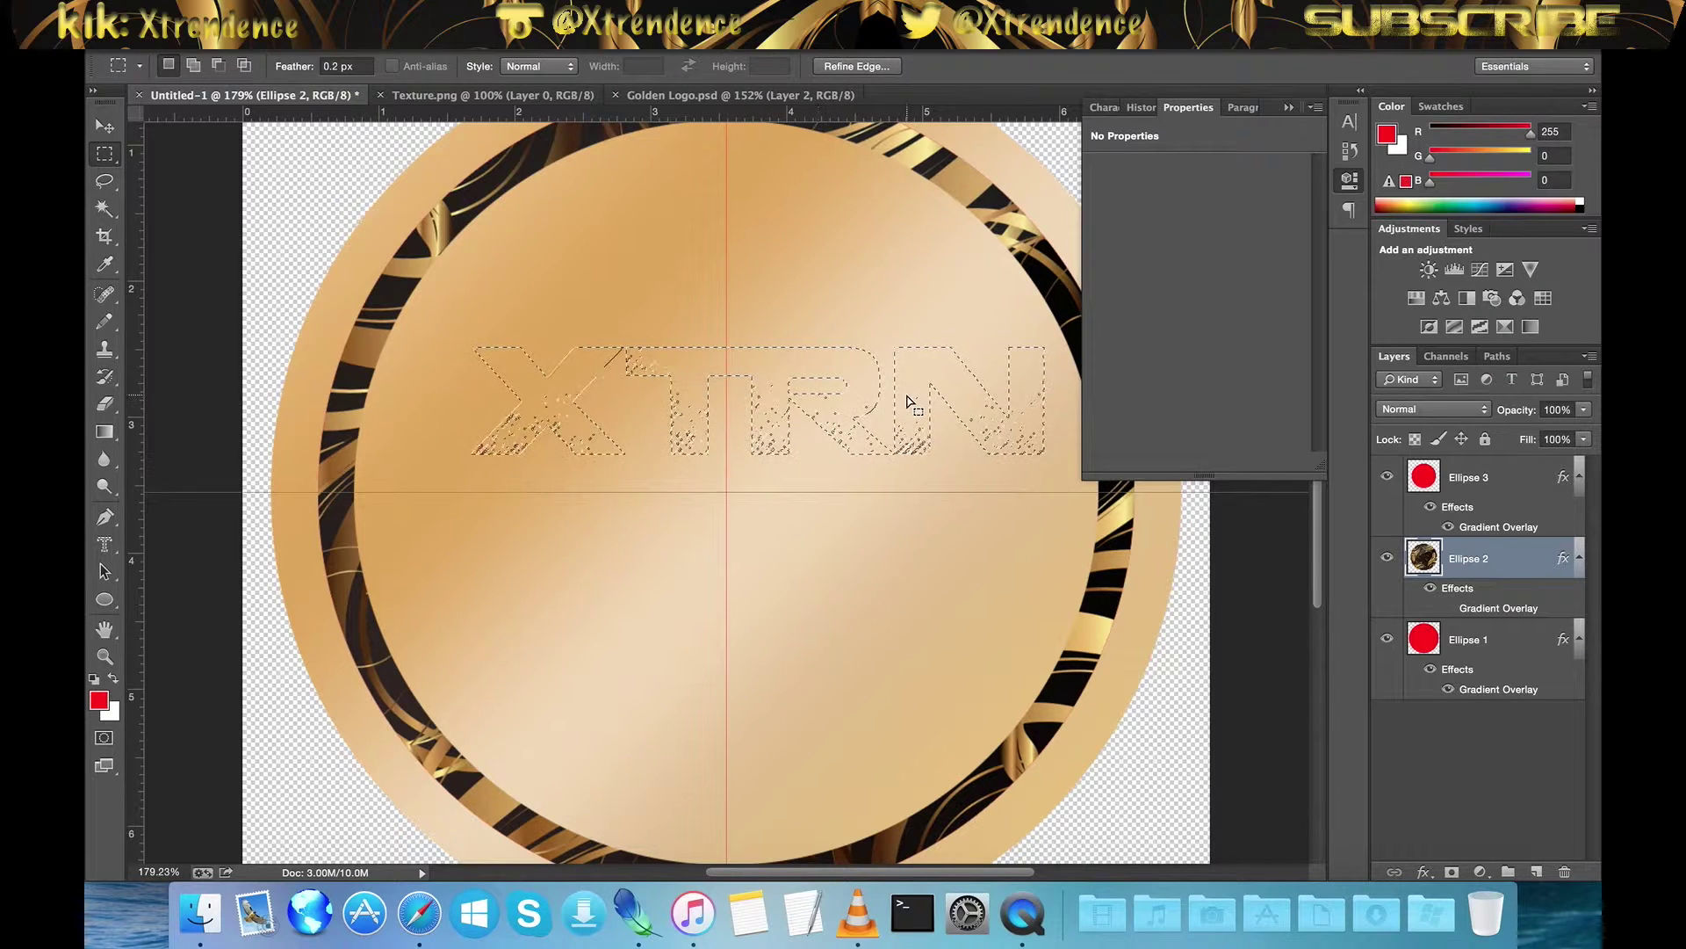
mouse_move(829, 491)
mouse_down()
mouse_move(894, 493)
mouse_move(873, 488)
mouse_up()
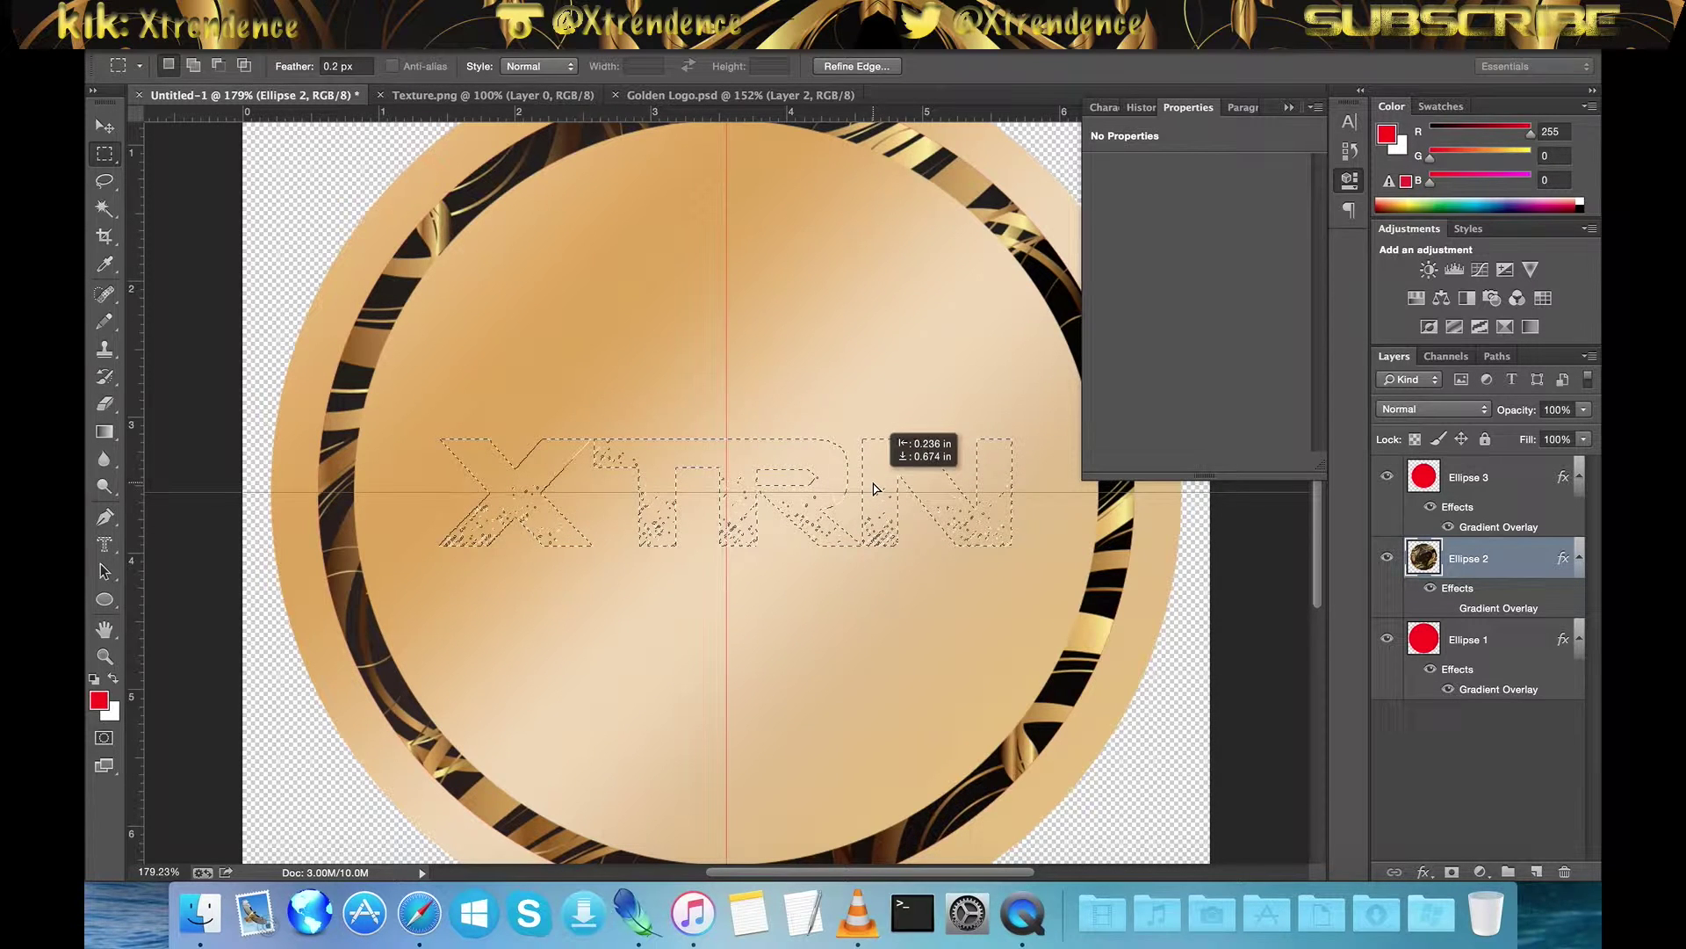
drag(873, 488, 871, 485)
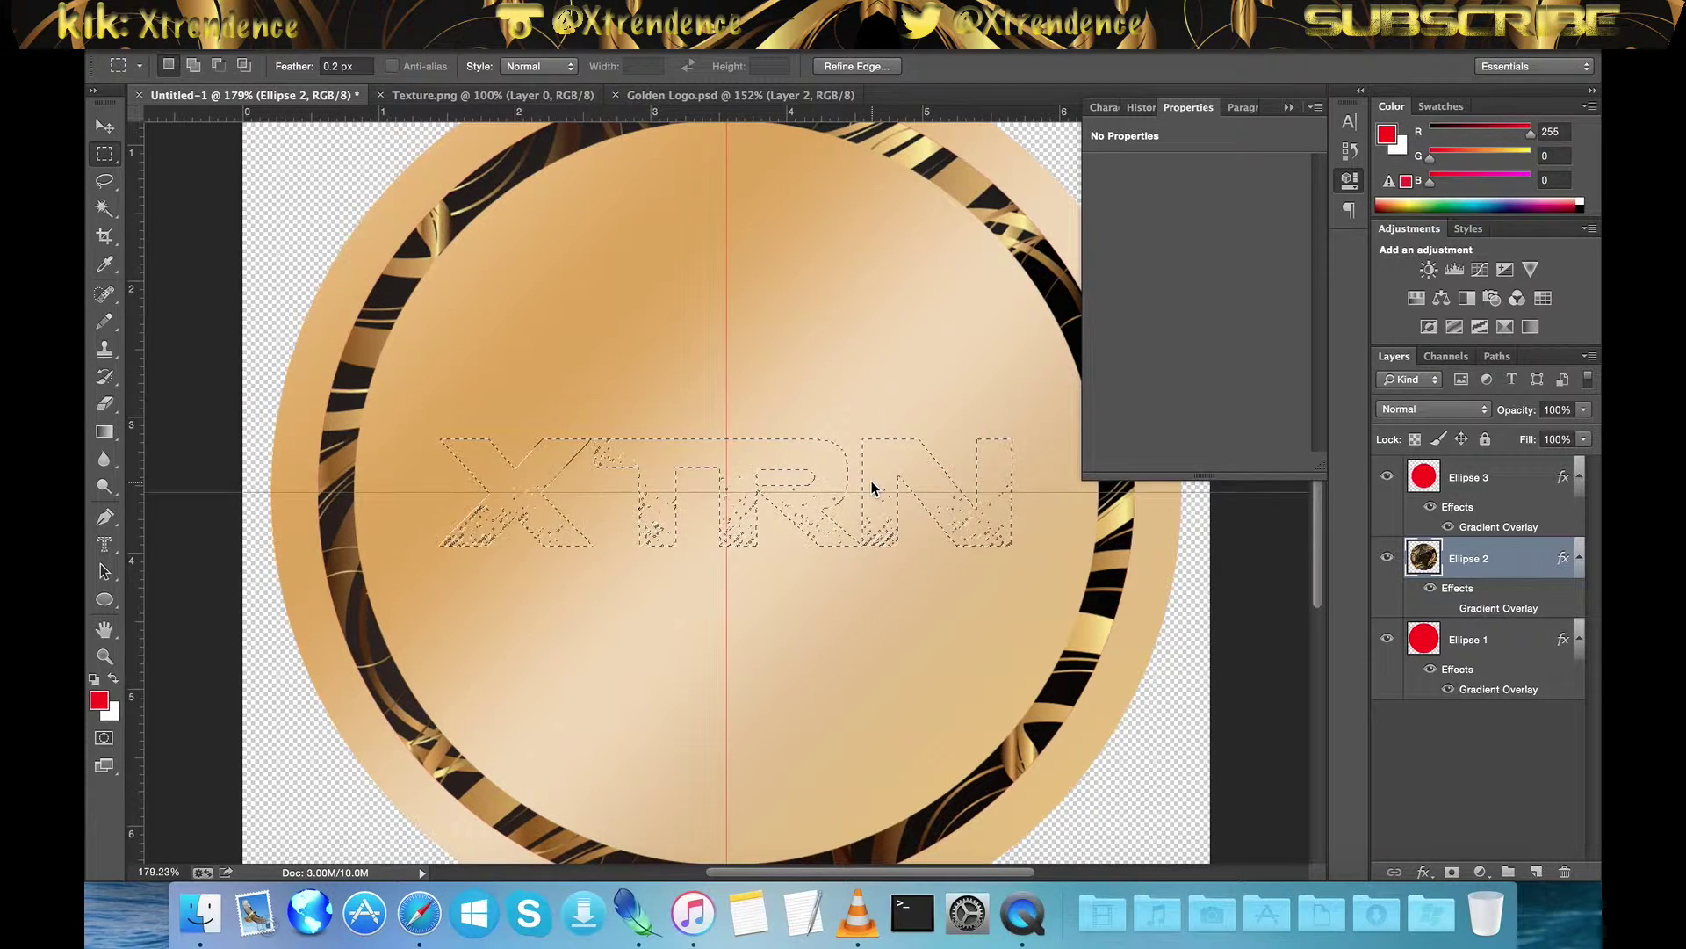
click(1518, 488)
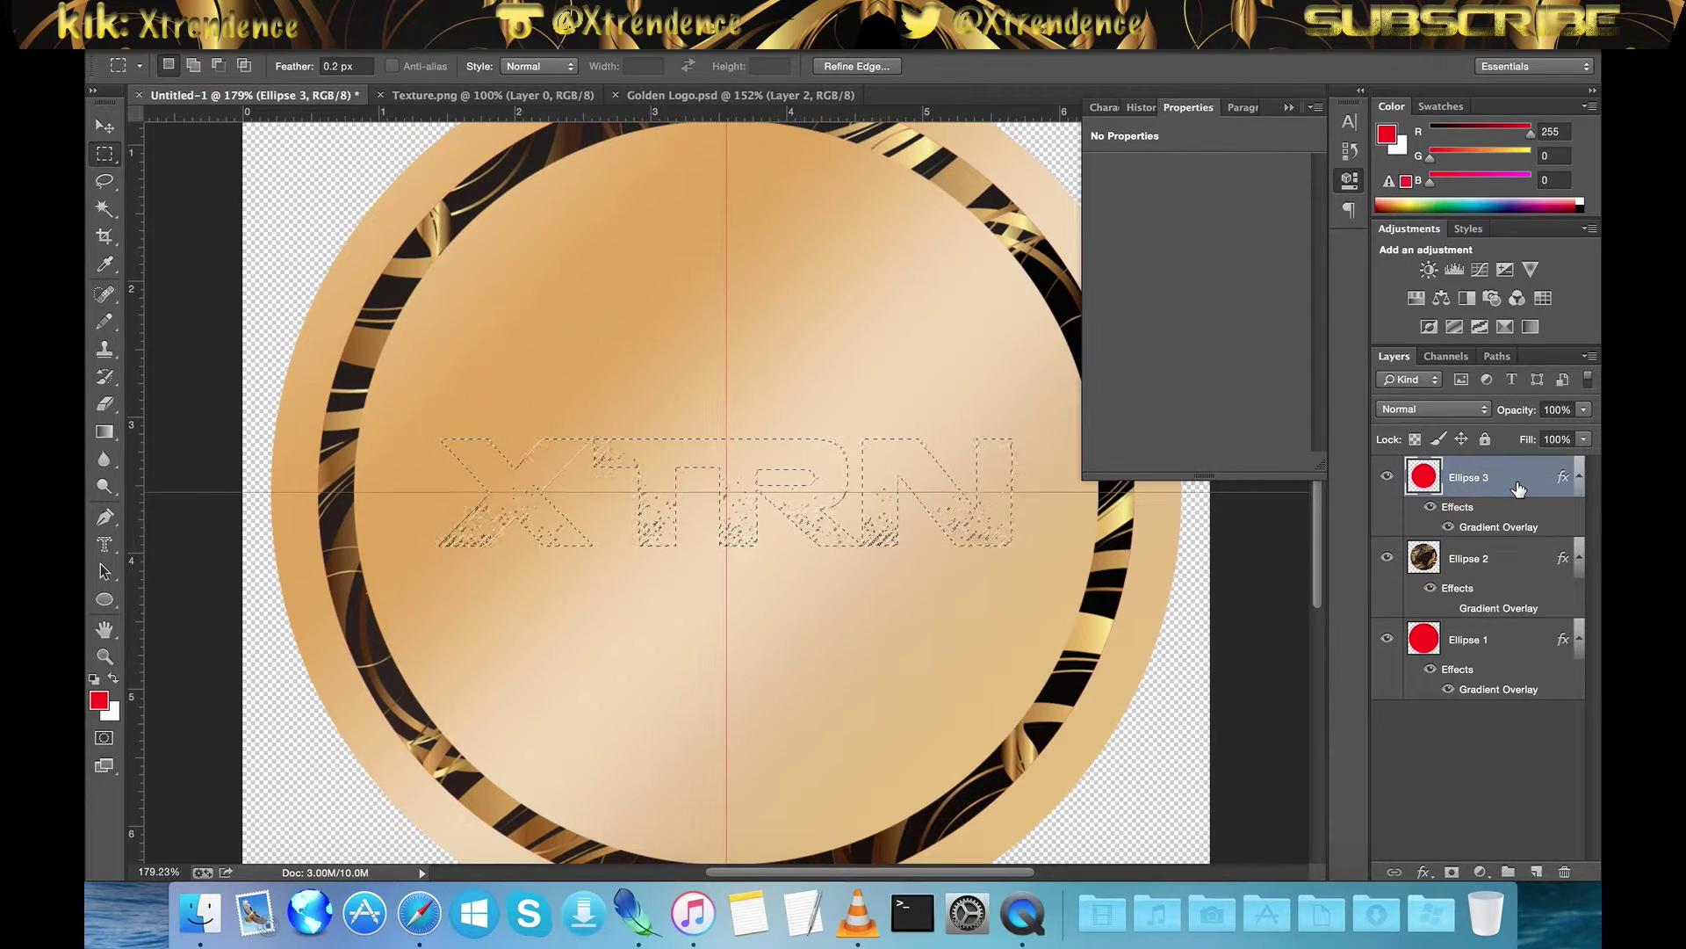
Delete the XTRN letters from Ellipse 3, deselect, and fit the badge on screen
key(Delete)
click(840, 357)
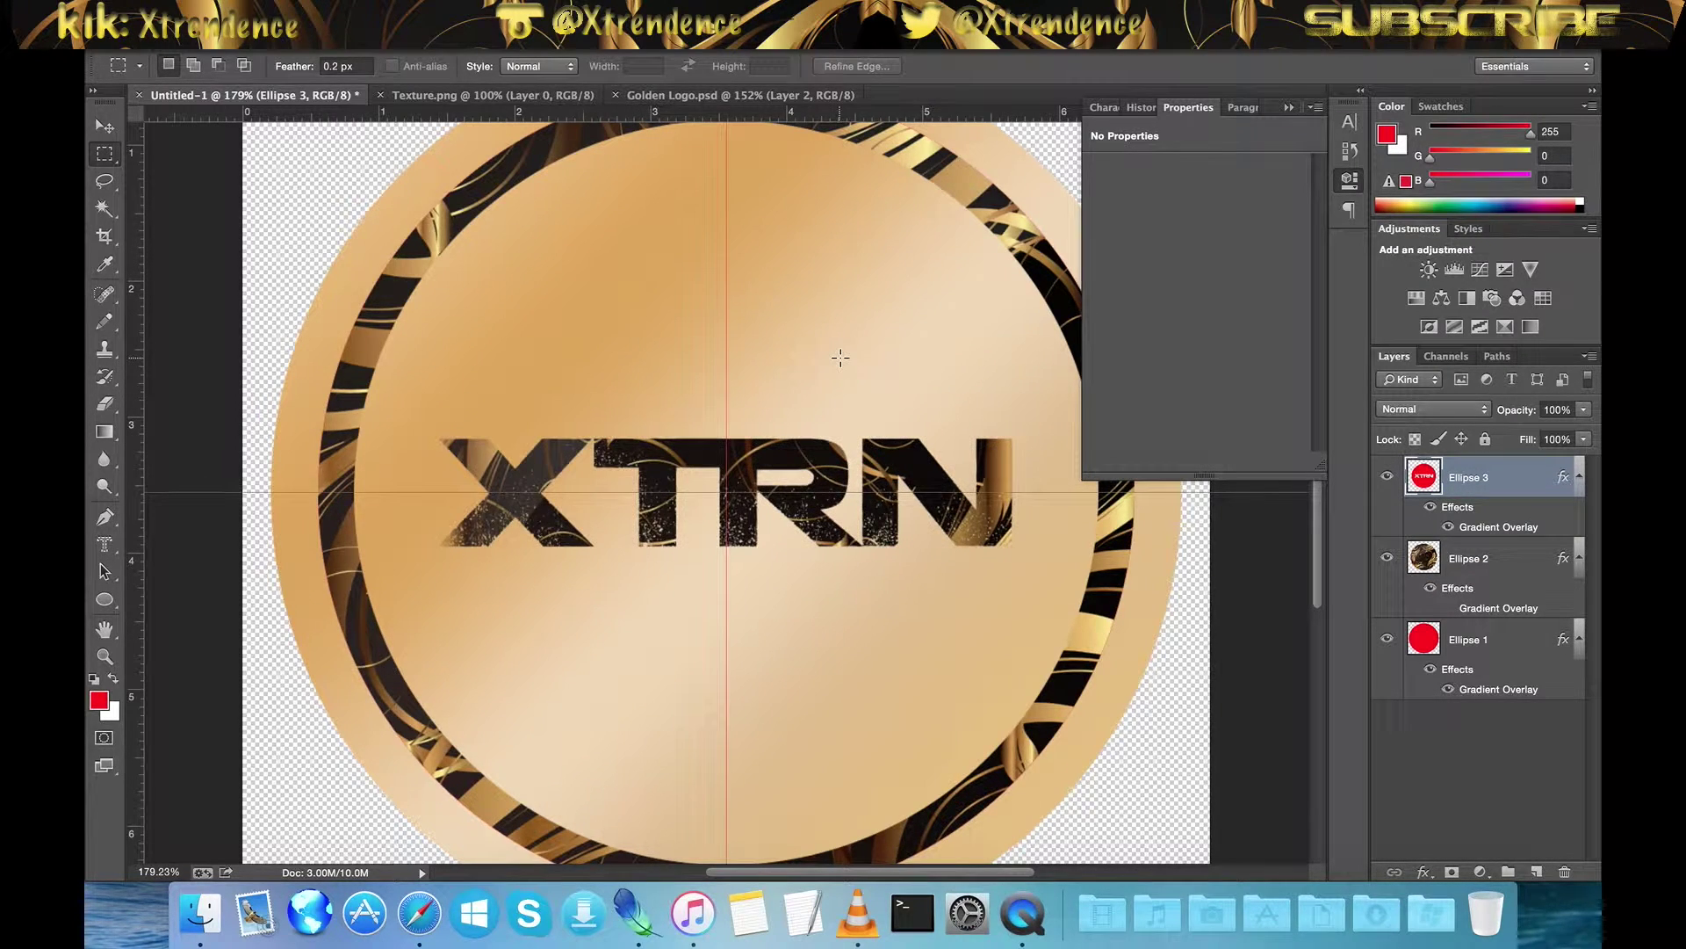
click(1348, 180)
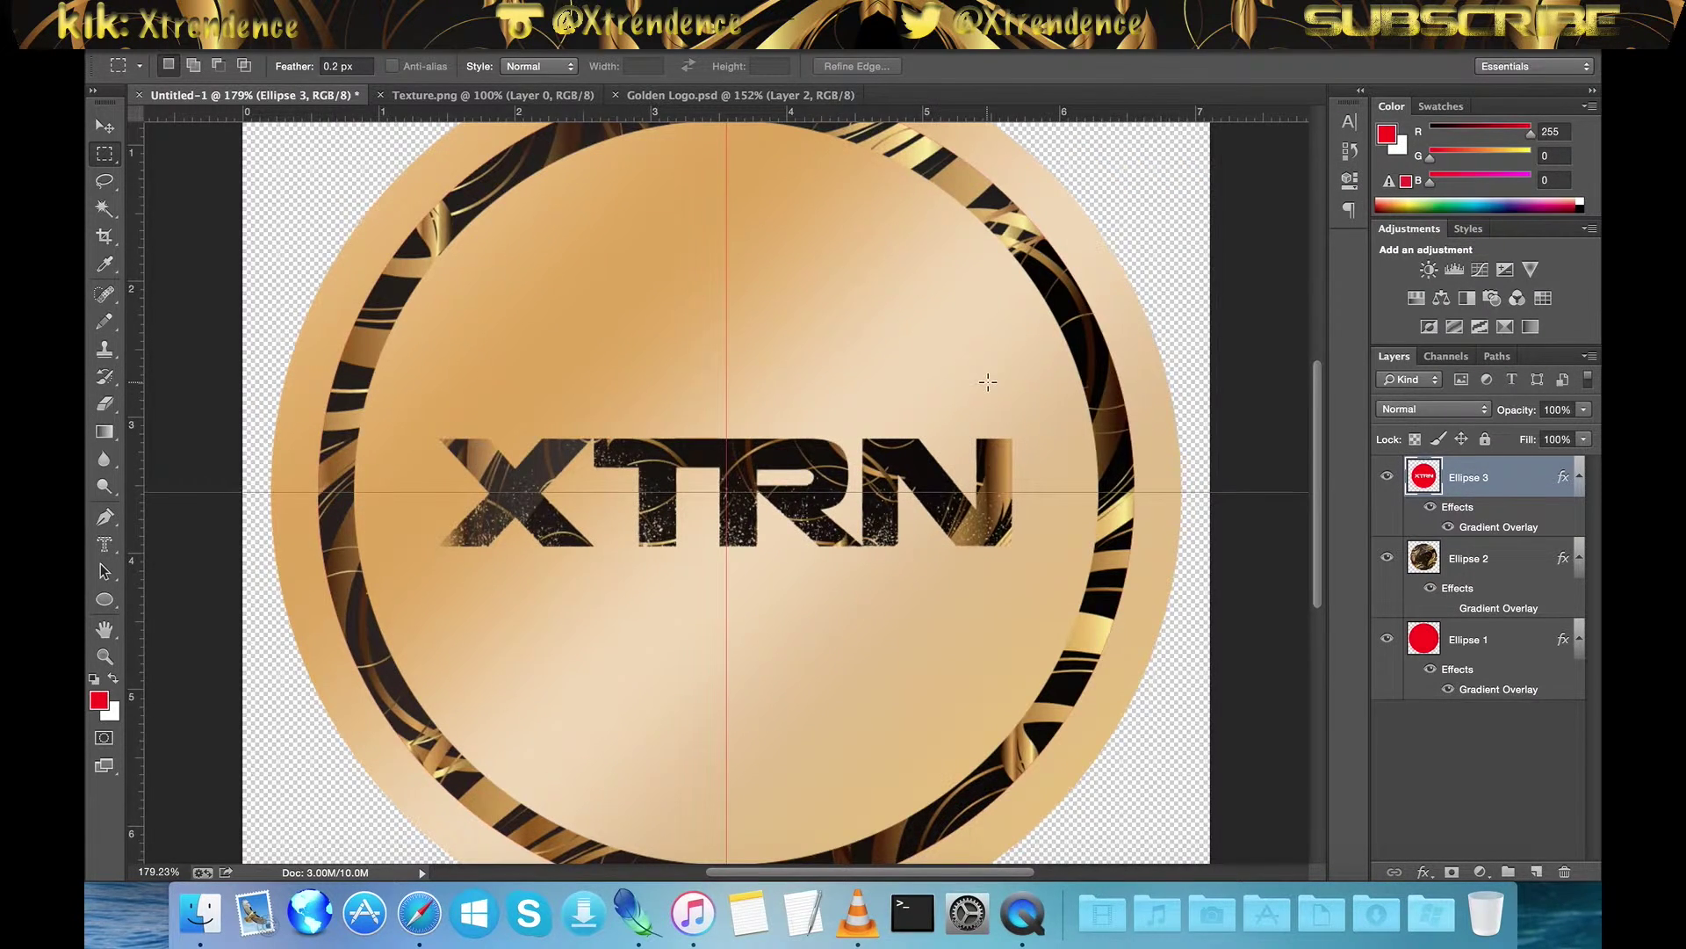
key(super+0)
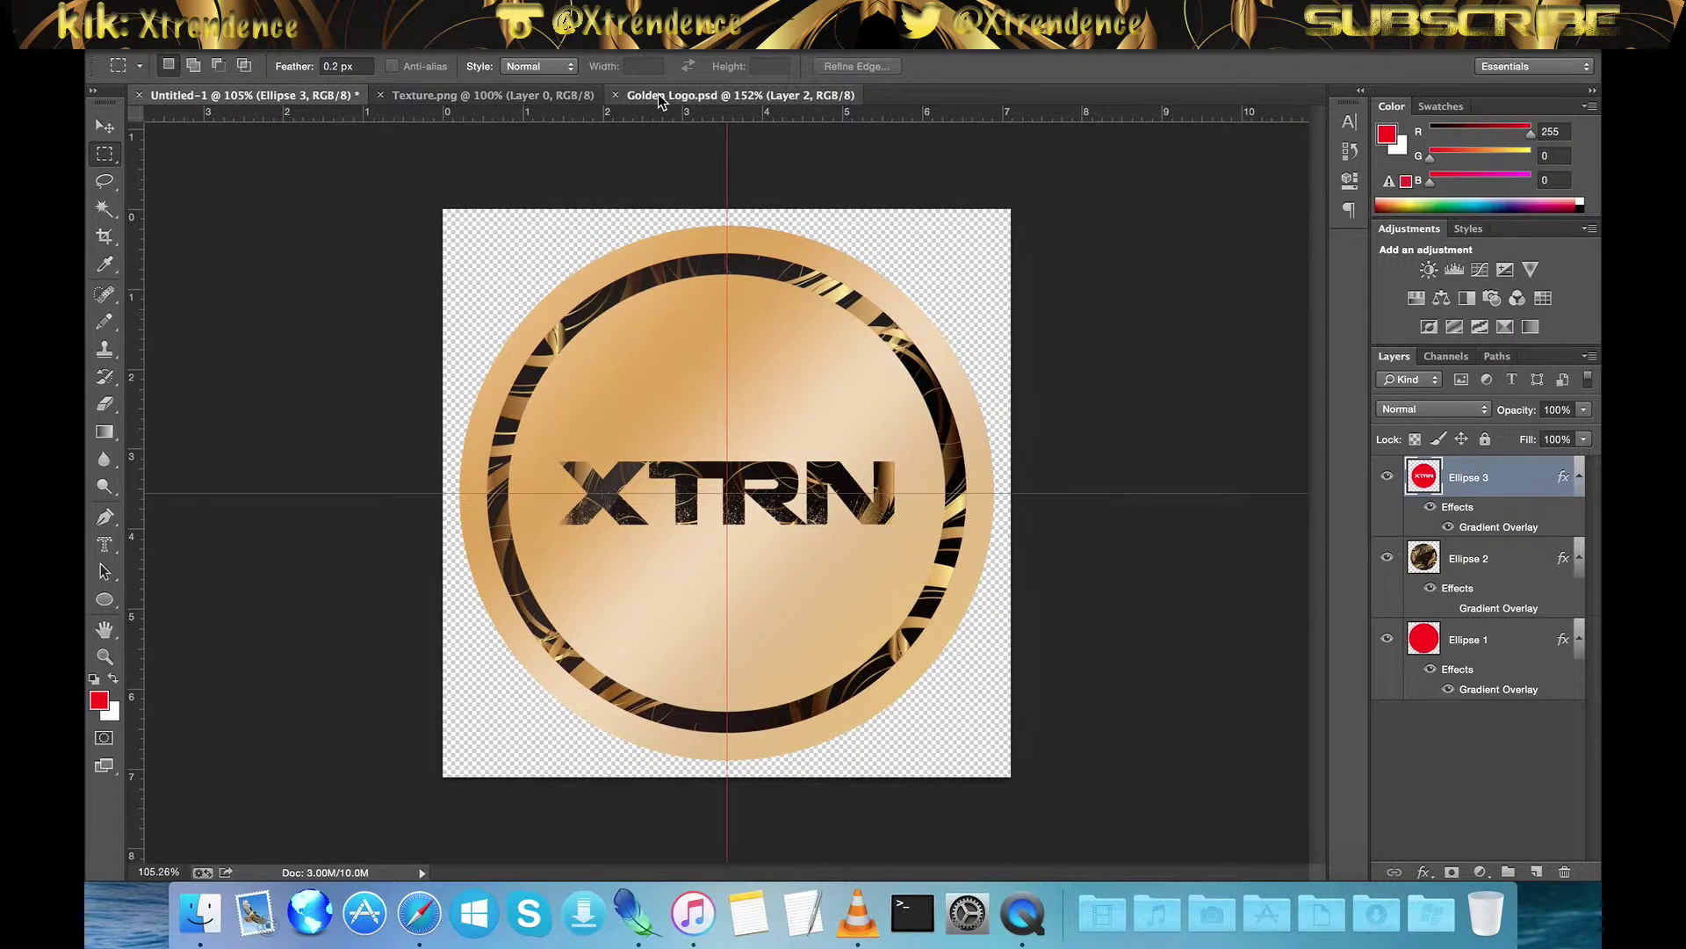
Compare the badge against the Golden Logo.psd reference, then return to Untitled-1
click(660, 97)
key(super+0)
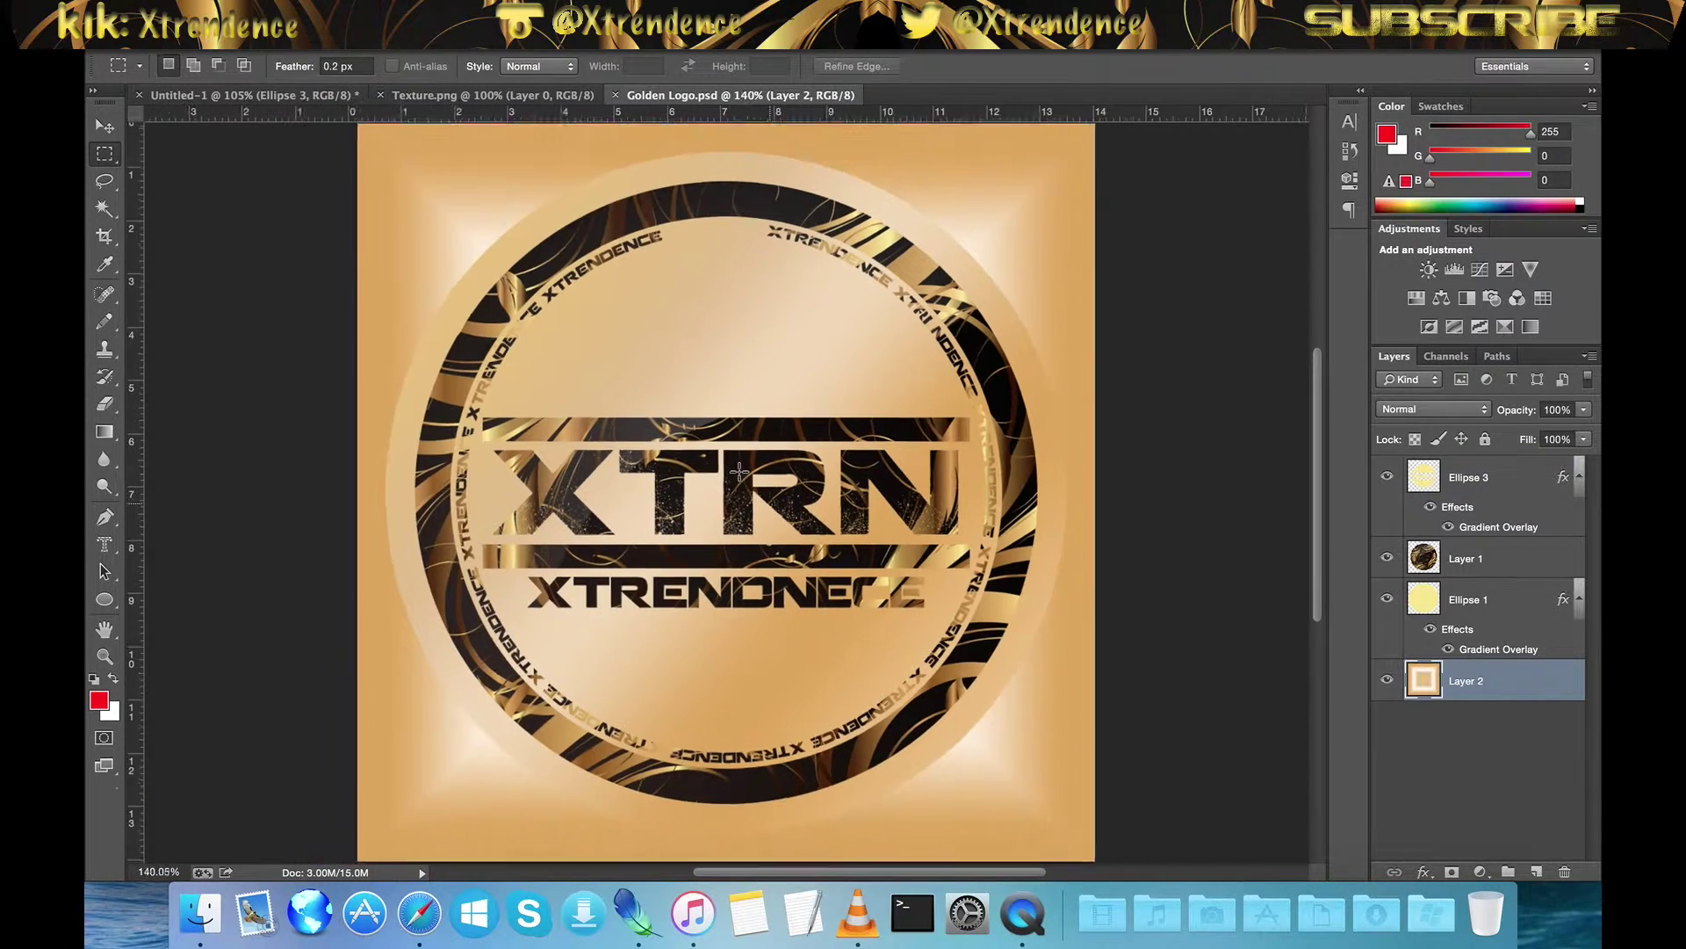
click(321, 98)
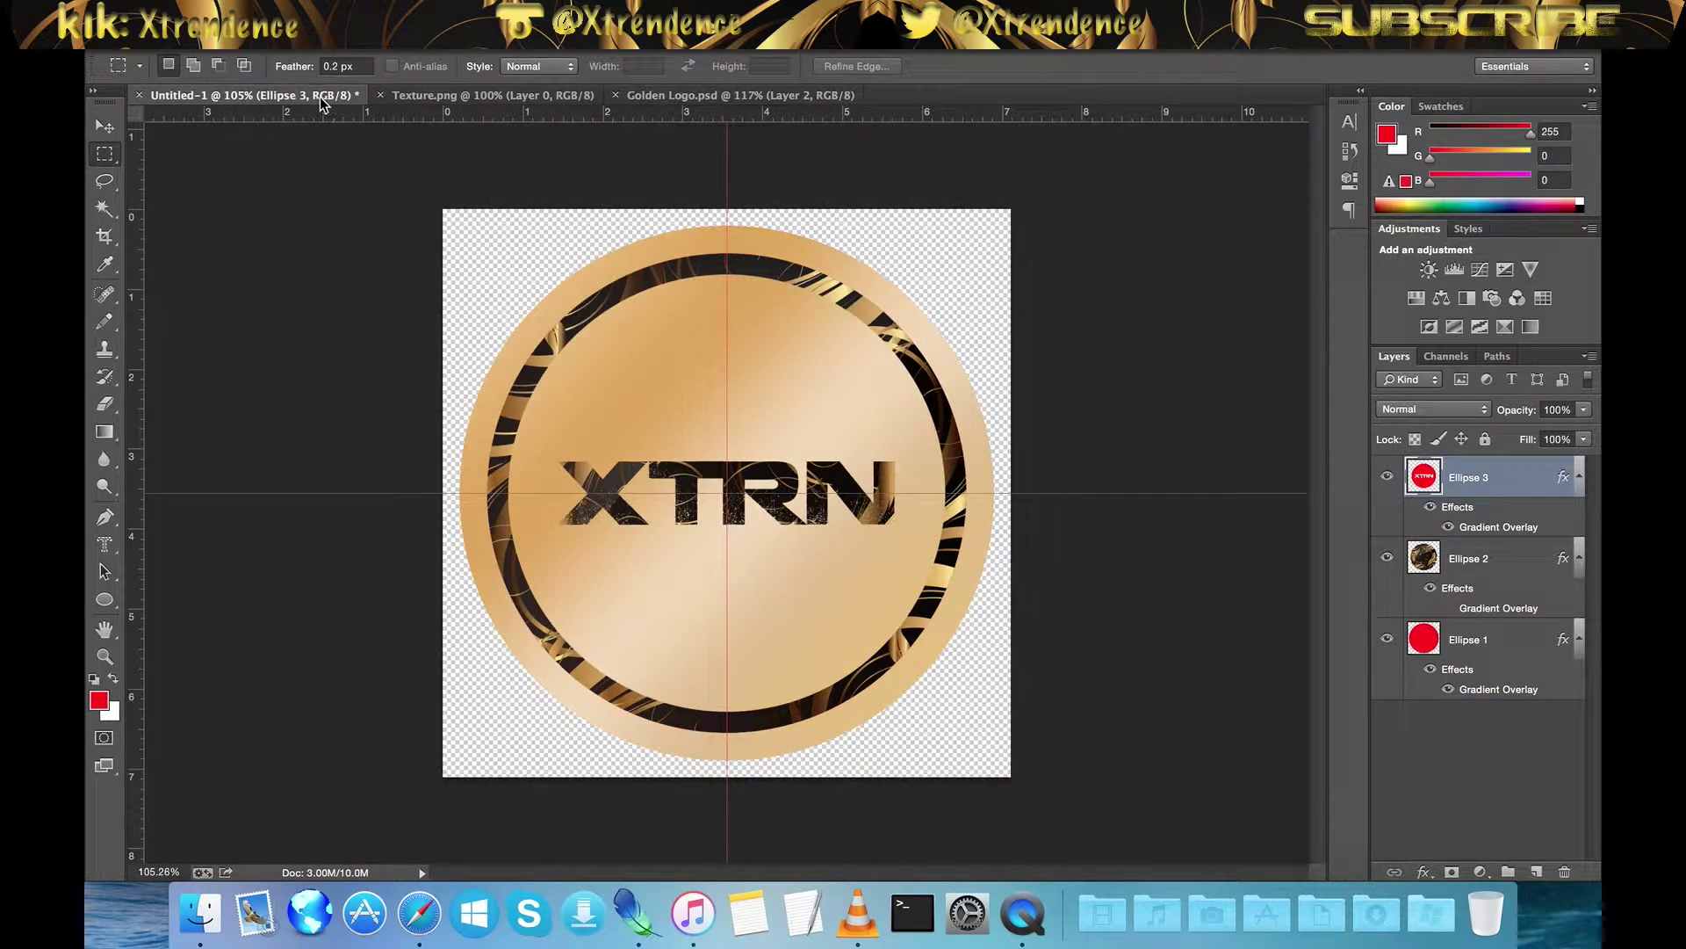
click(802, 98)
scroll(889, 644, up, 3)
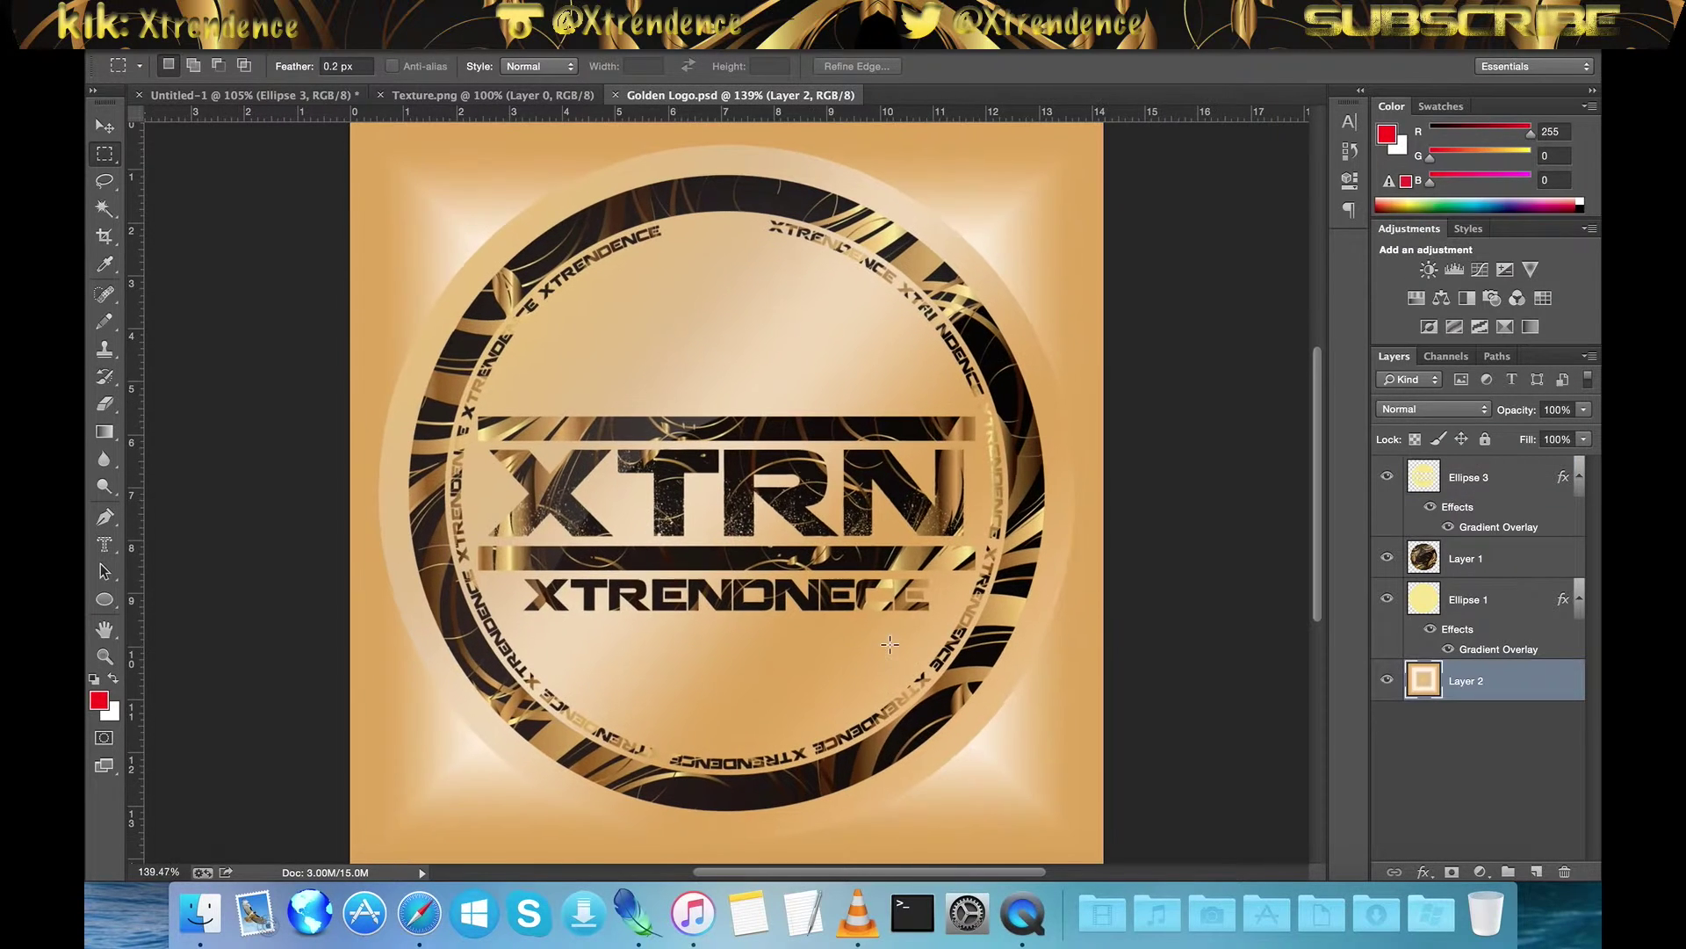
click(300, 95)
scroll(656, 453, up, 5)
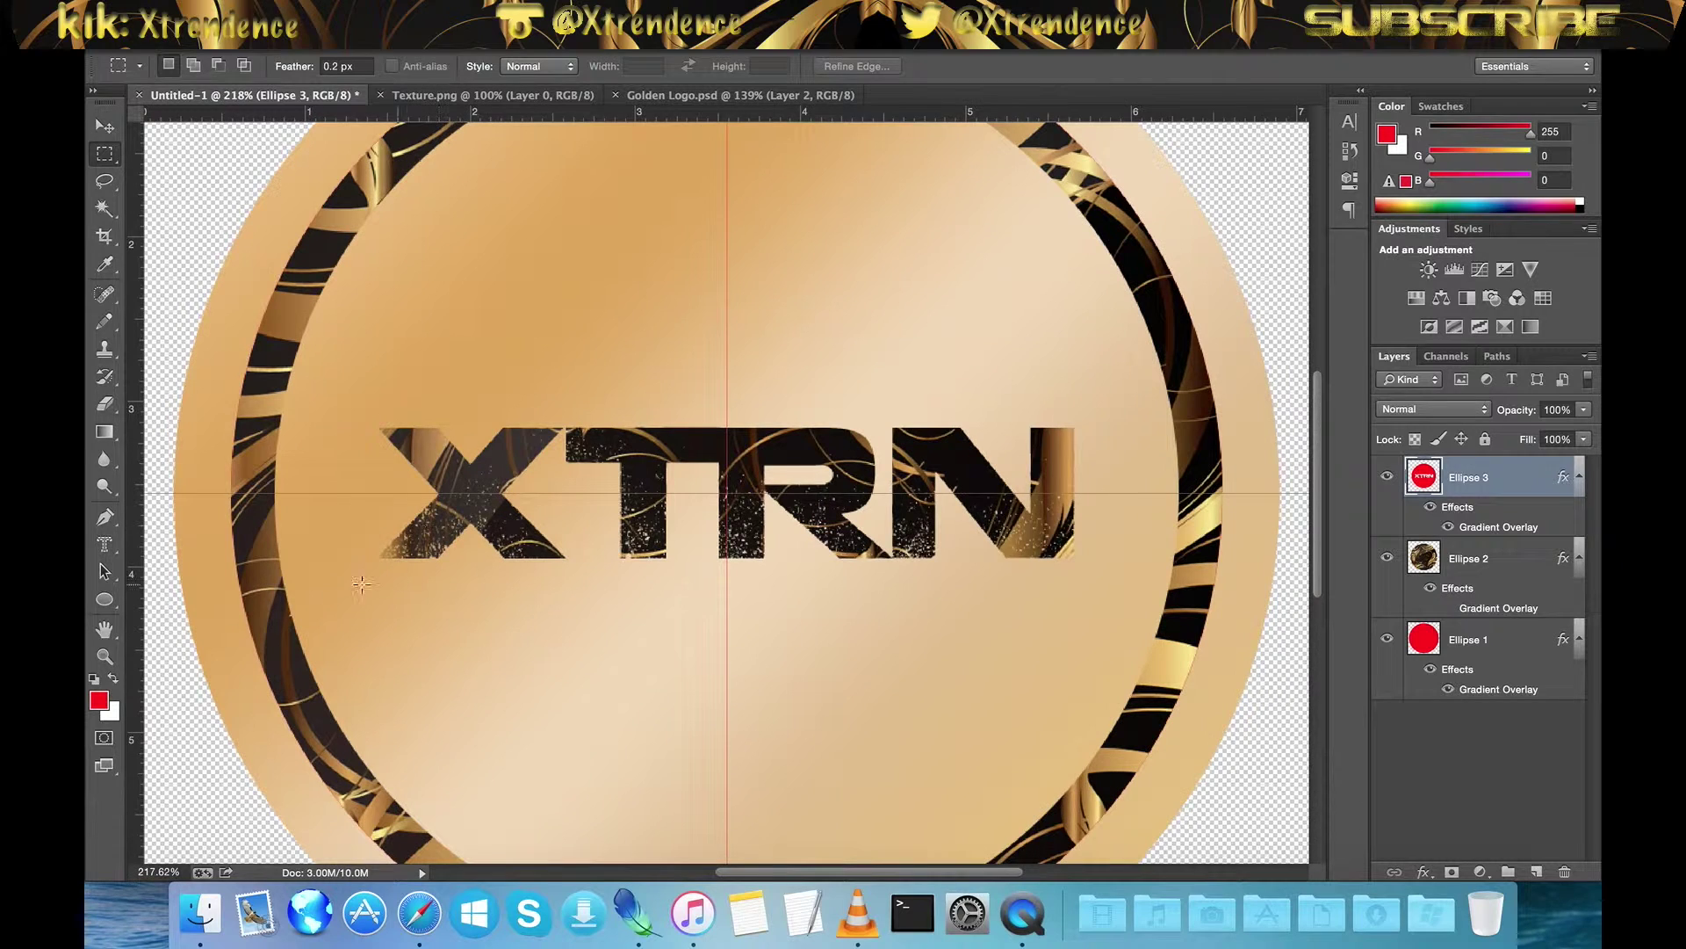
Cut a thin dark bar through the gold disc beneath the XTRN letters, in two halves
scroll(356, 567, left, 5)
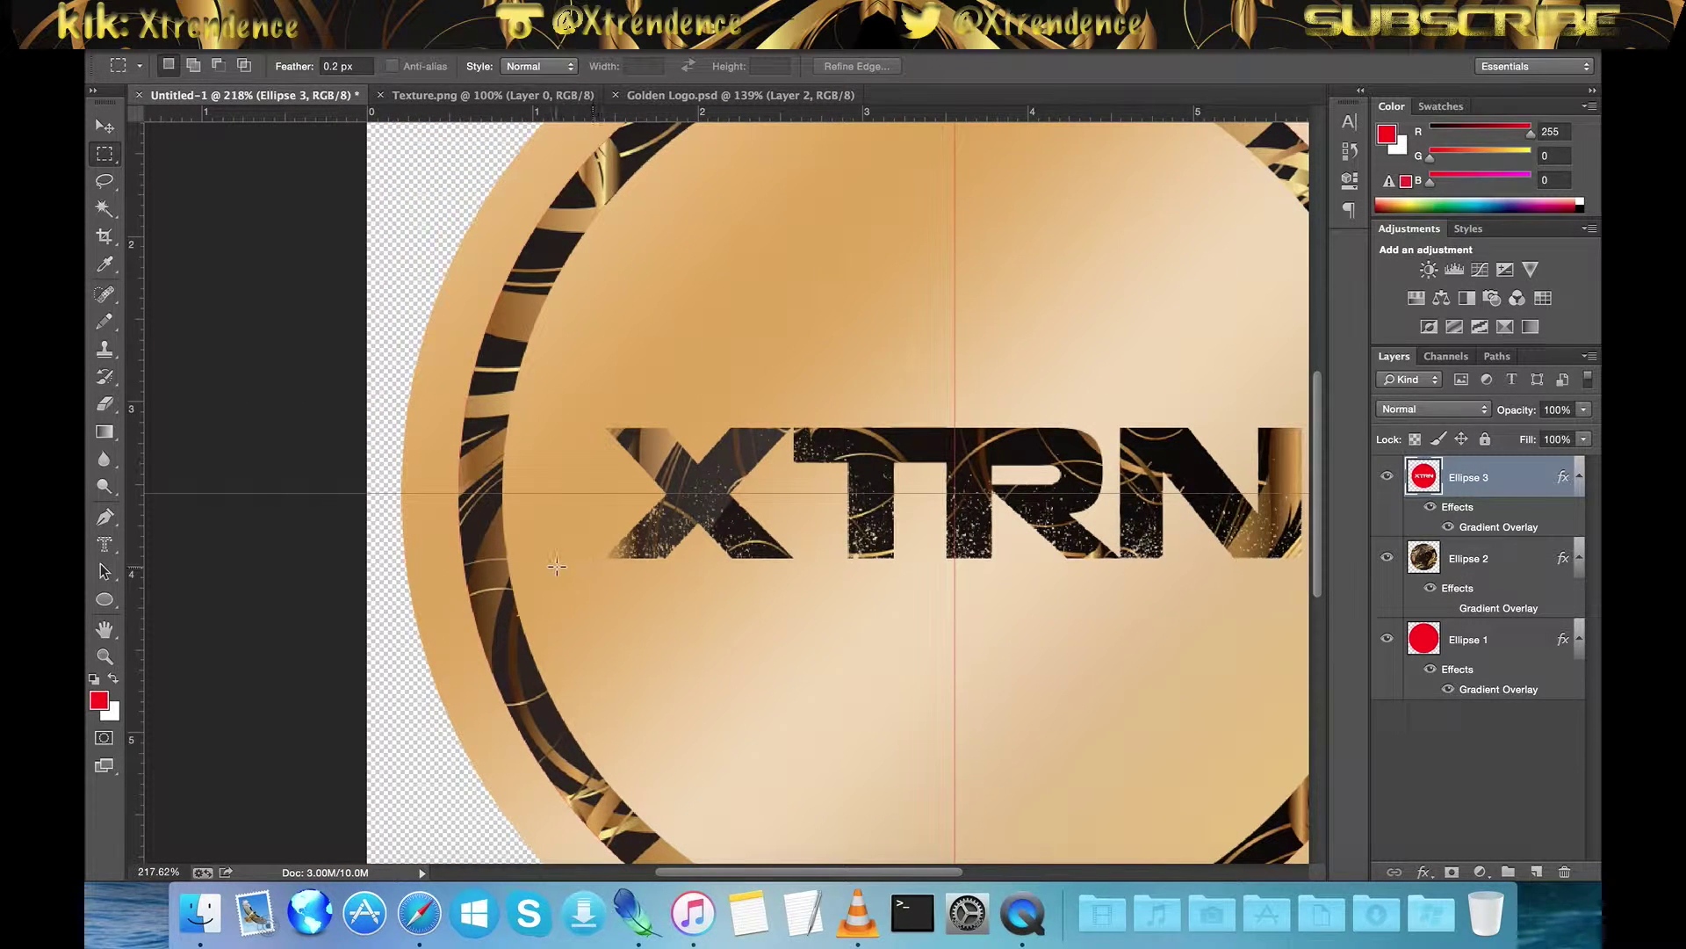
drag(564, 563, 951, 596)
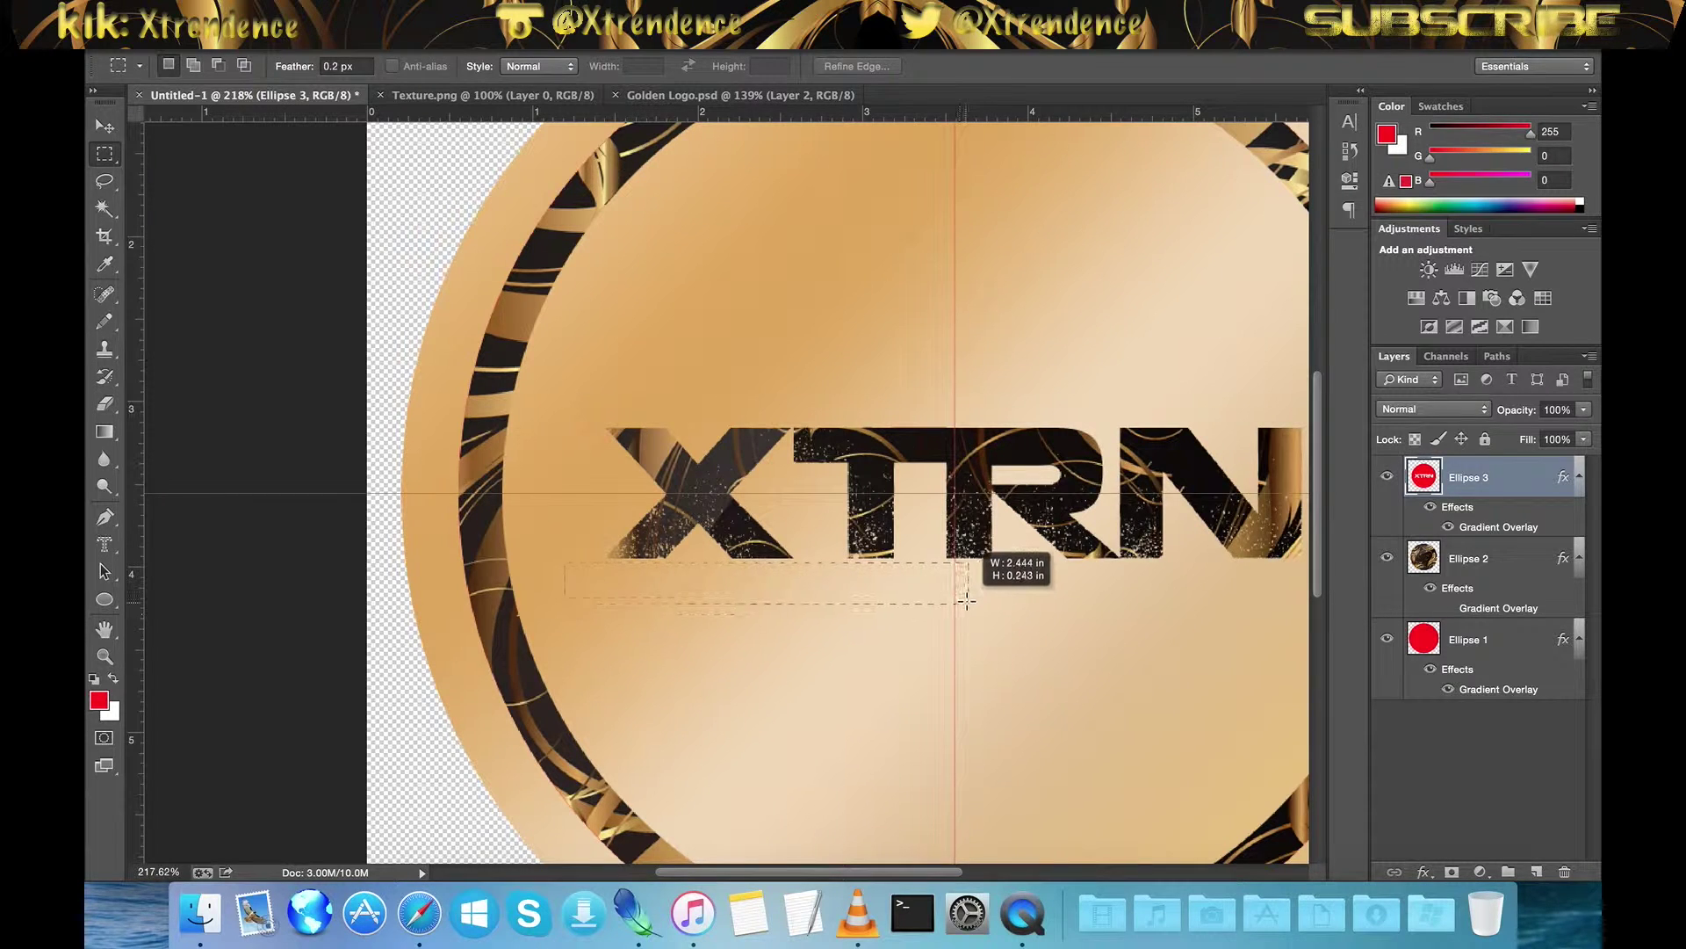
drag(952, 597, 953, 585)
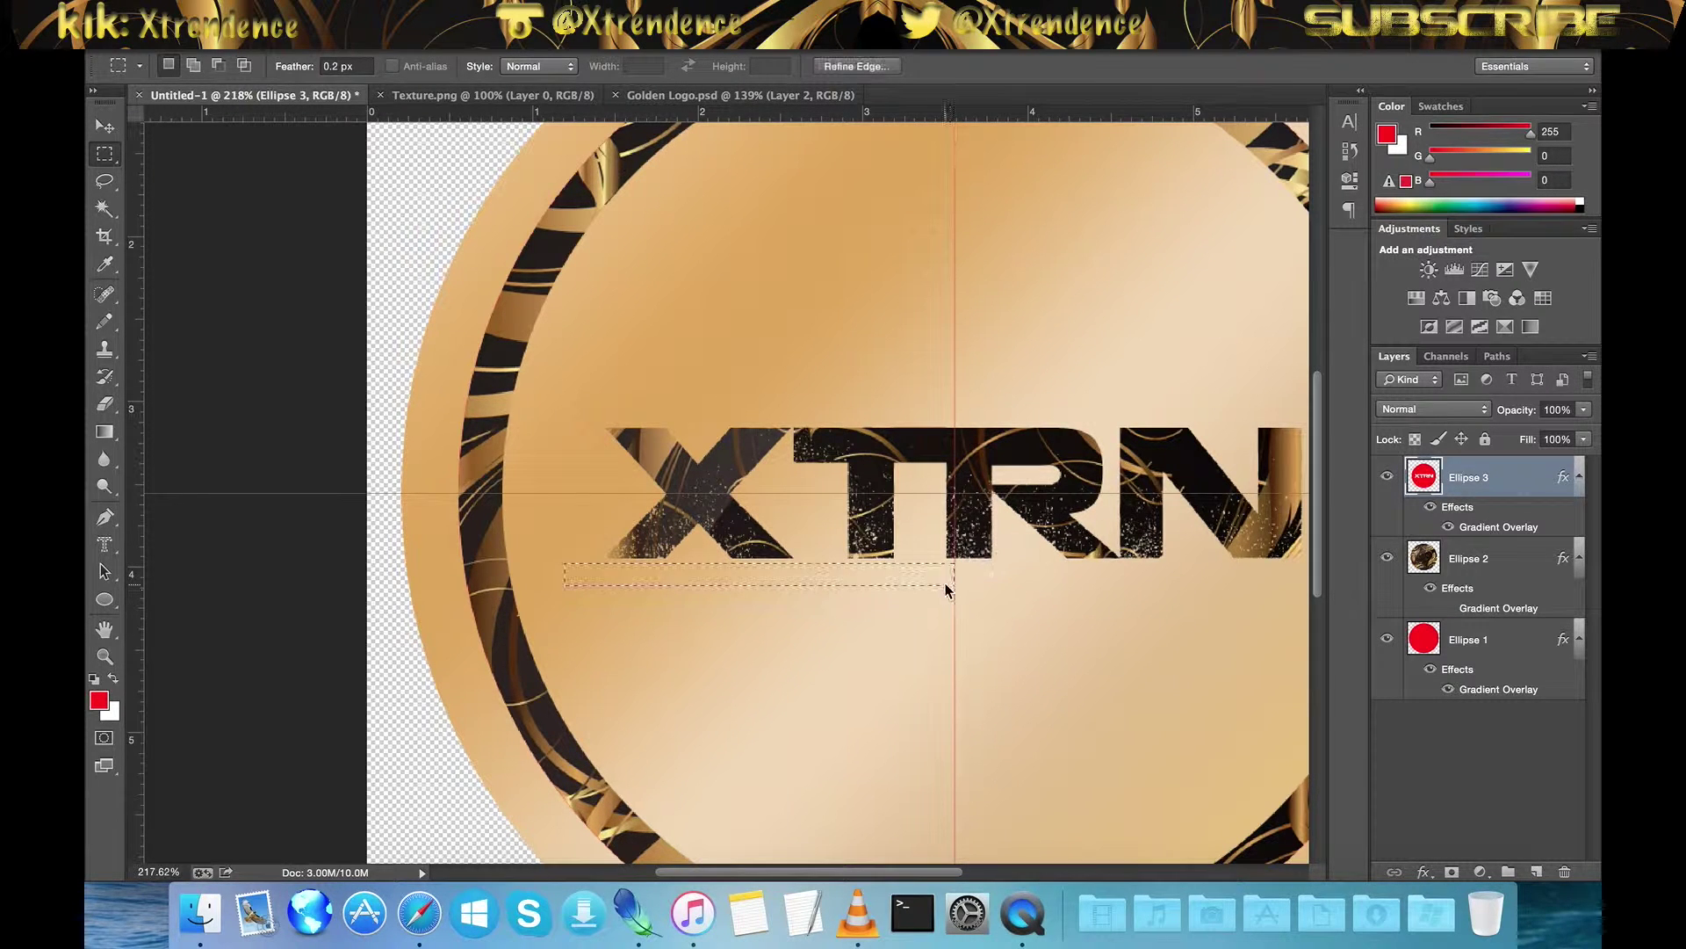
click(916, 629)
drag(578, 565, 957, 590)
key(alt+BackSpace)
scroll(957, 590, right, 1)
scroll(958, 591, right, 5)
scroll(860, 605, up, 1)
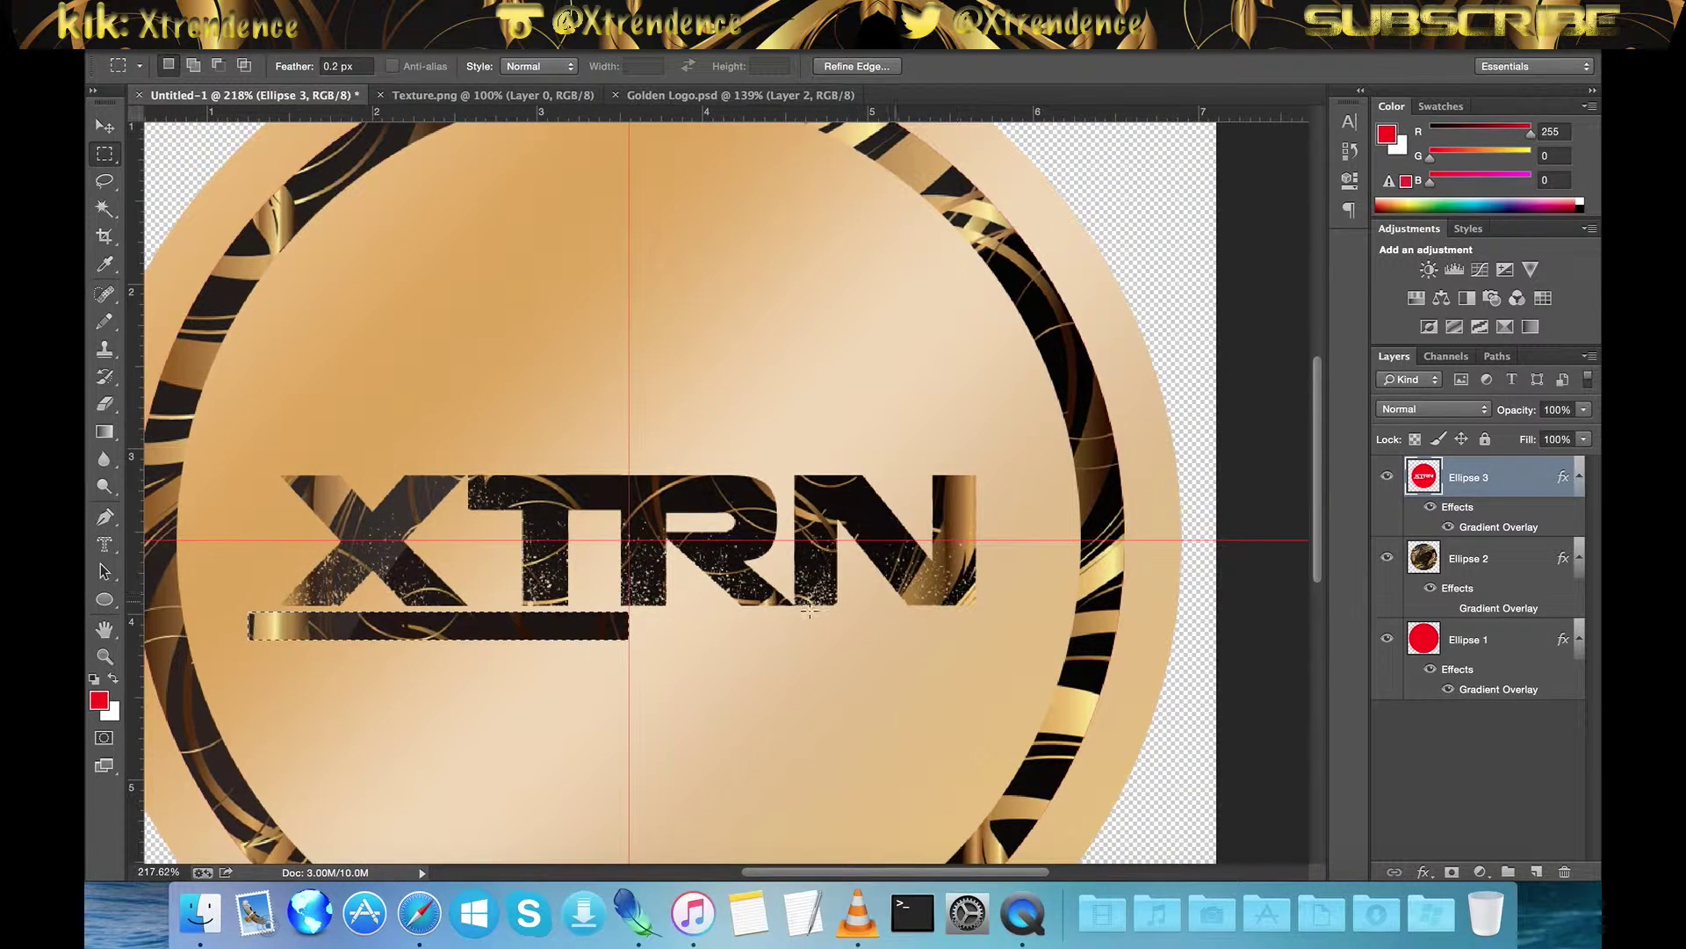
drag(501, 631, 883, 634)
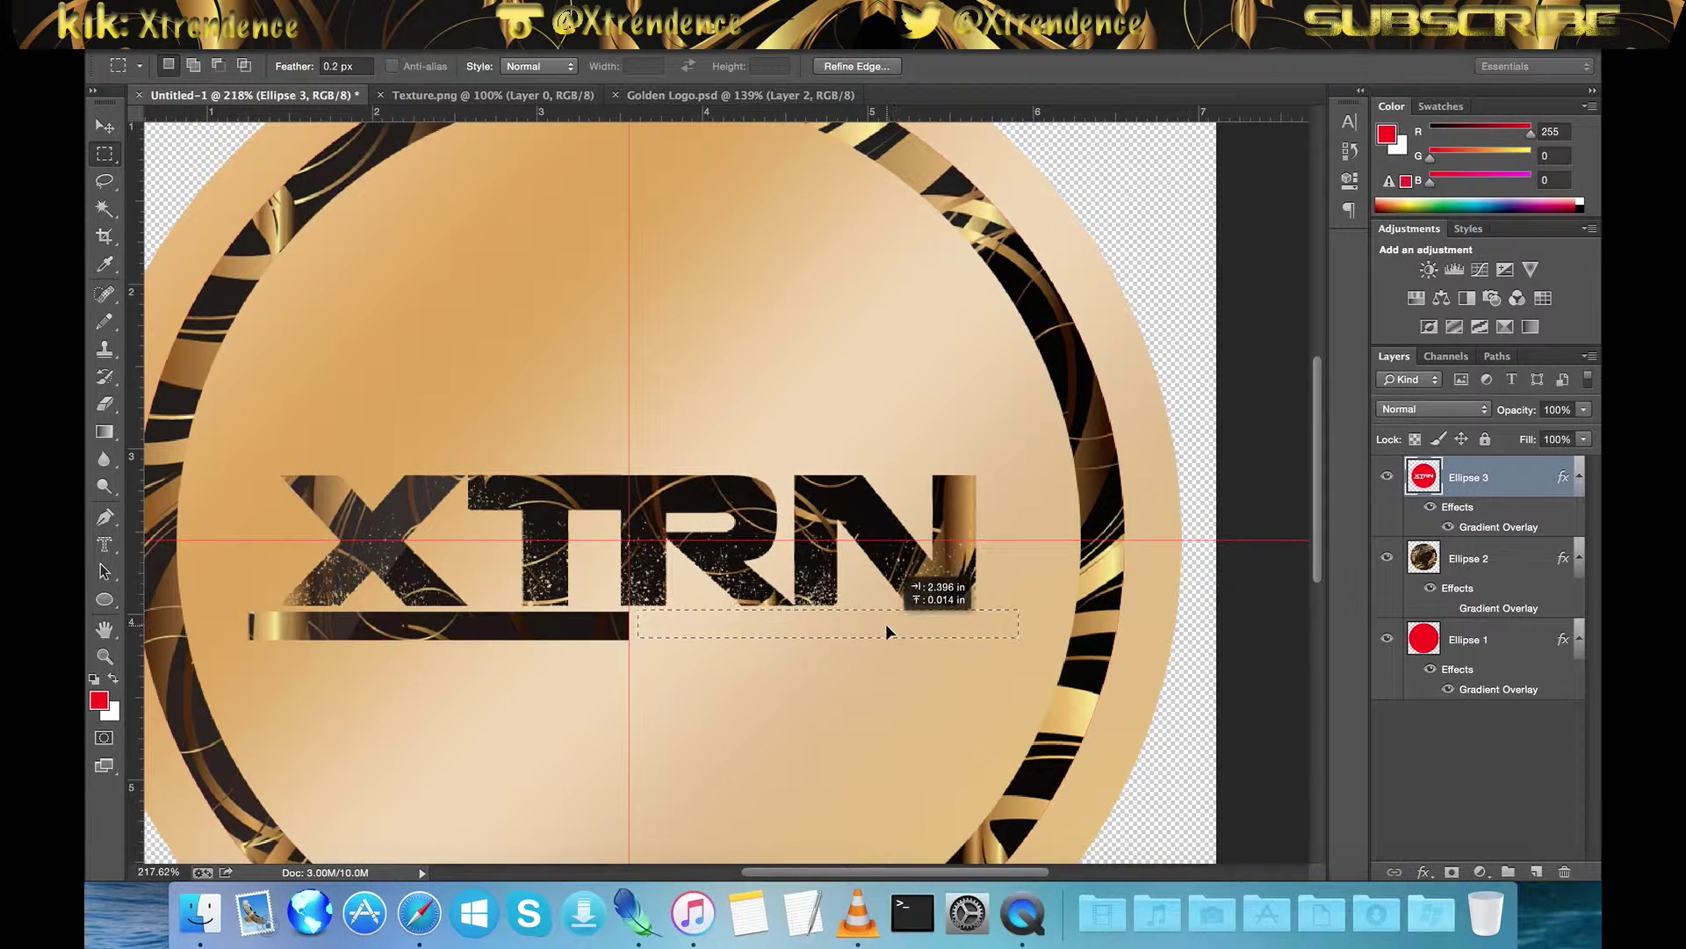
drag(883, 635, 884, 634)
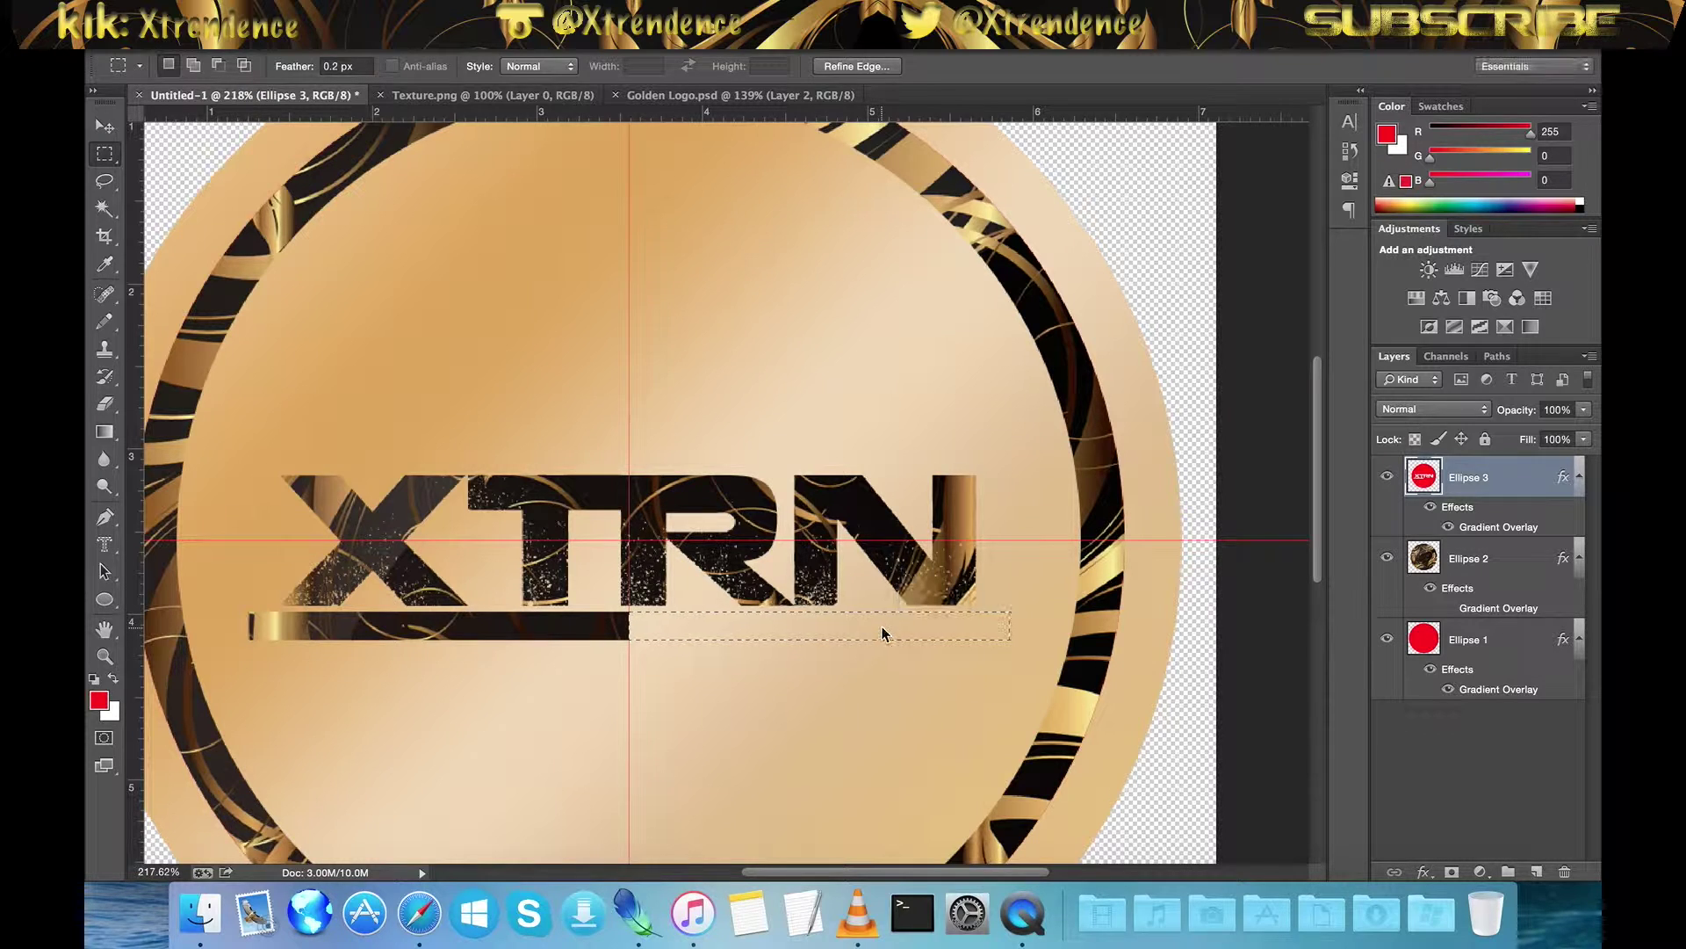
key(ctrl+d)
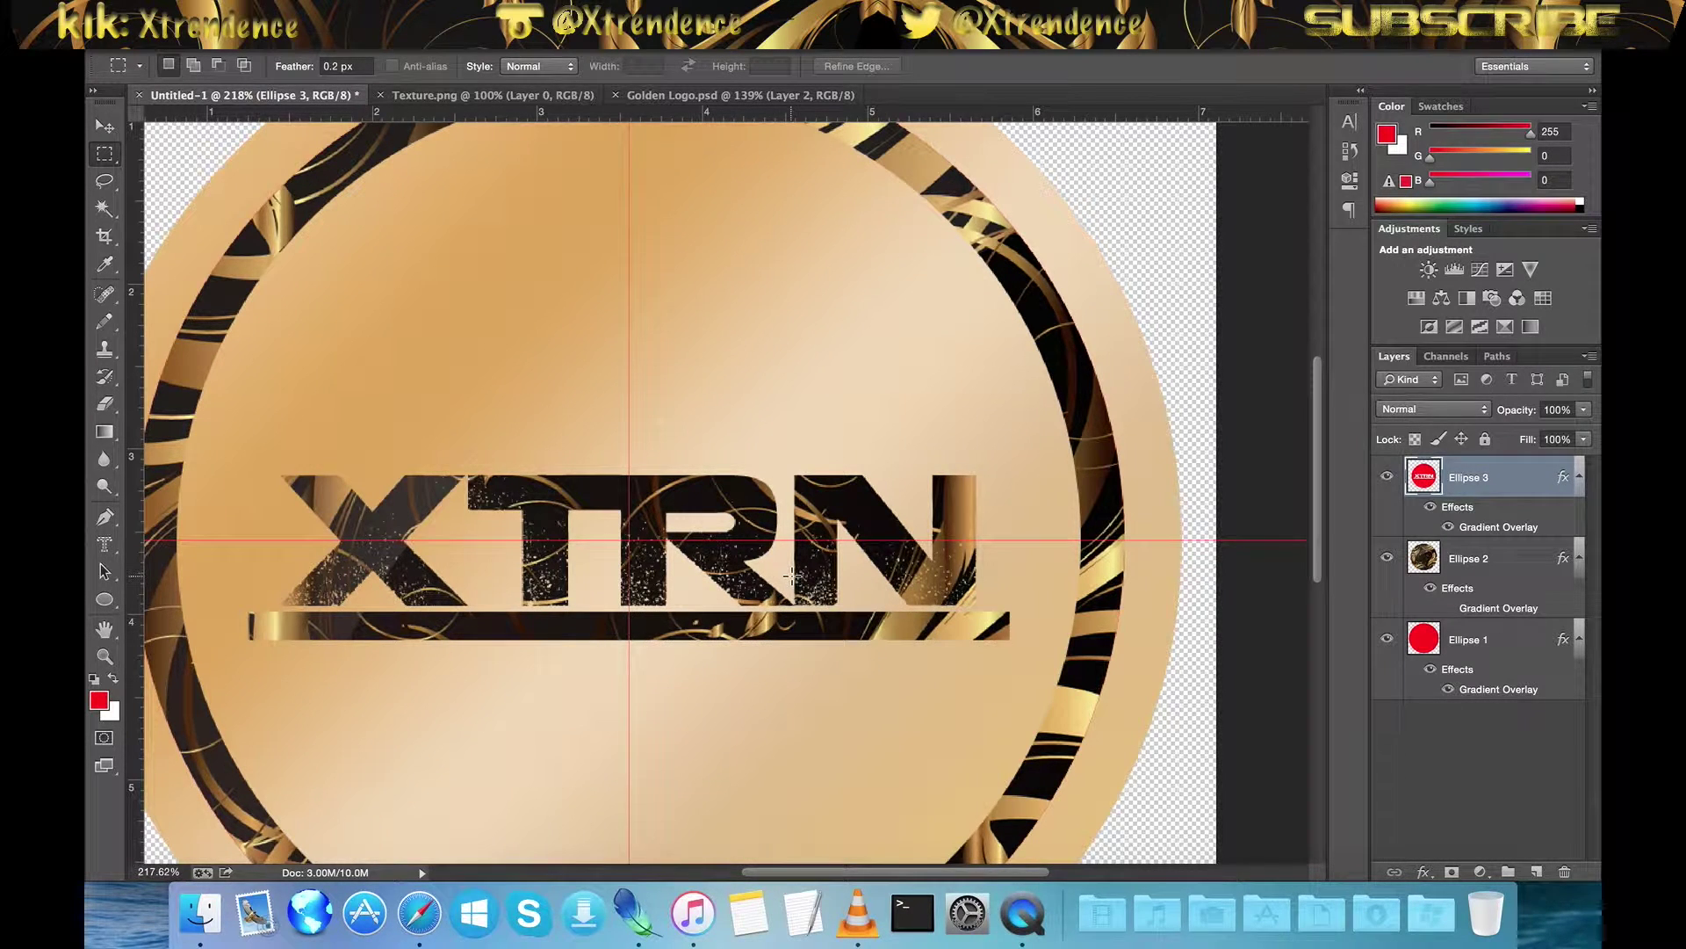
Place a horizontal guide along the tops of the XTRN letters, snapping to a small marquee
scroll(792, 575, left, 2)
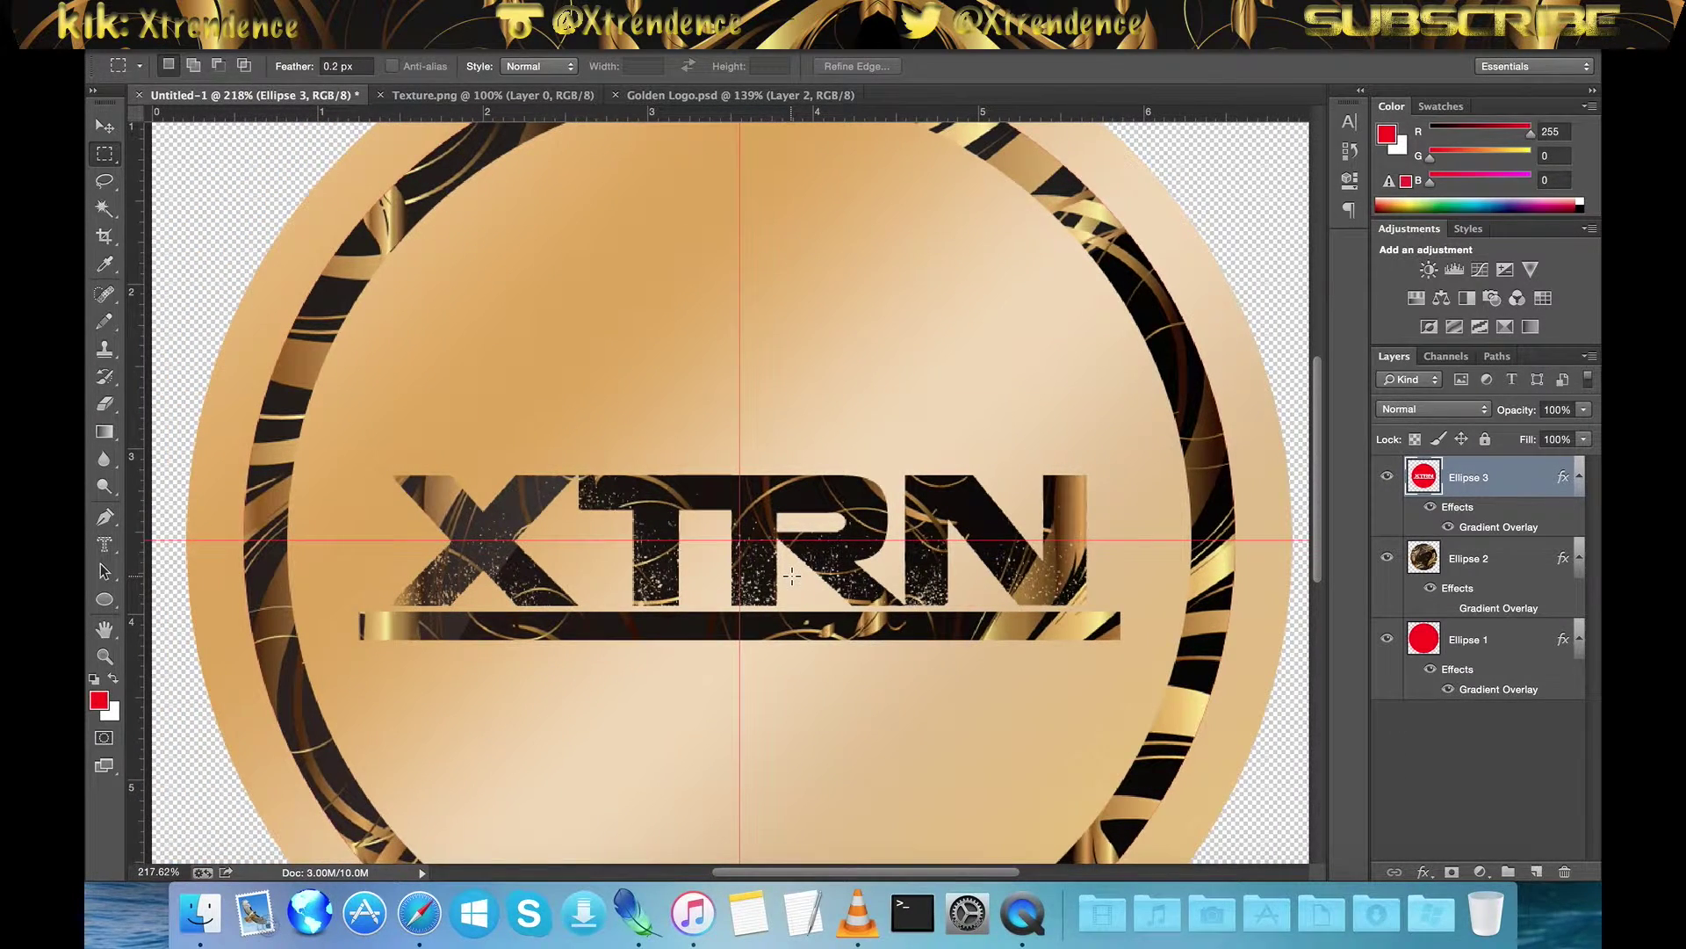
scroll(792, 575, down, 3)
scroll(809, 403, up, 3)
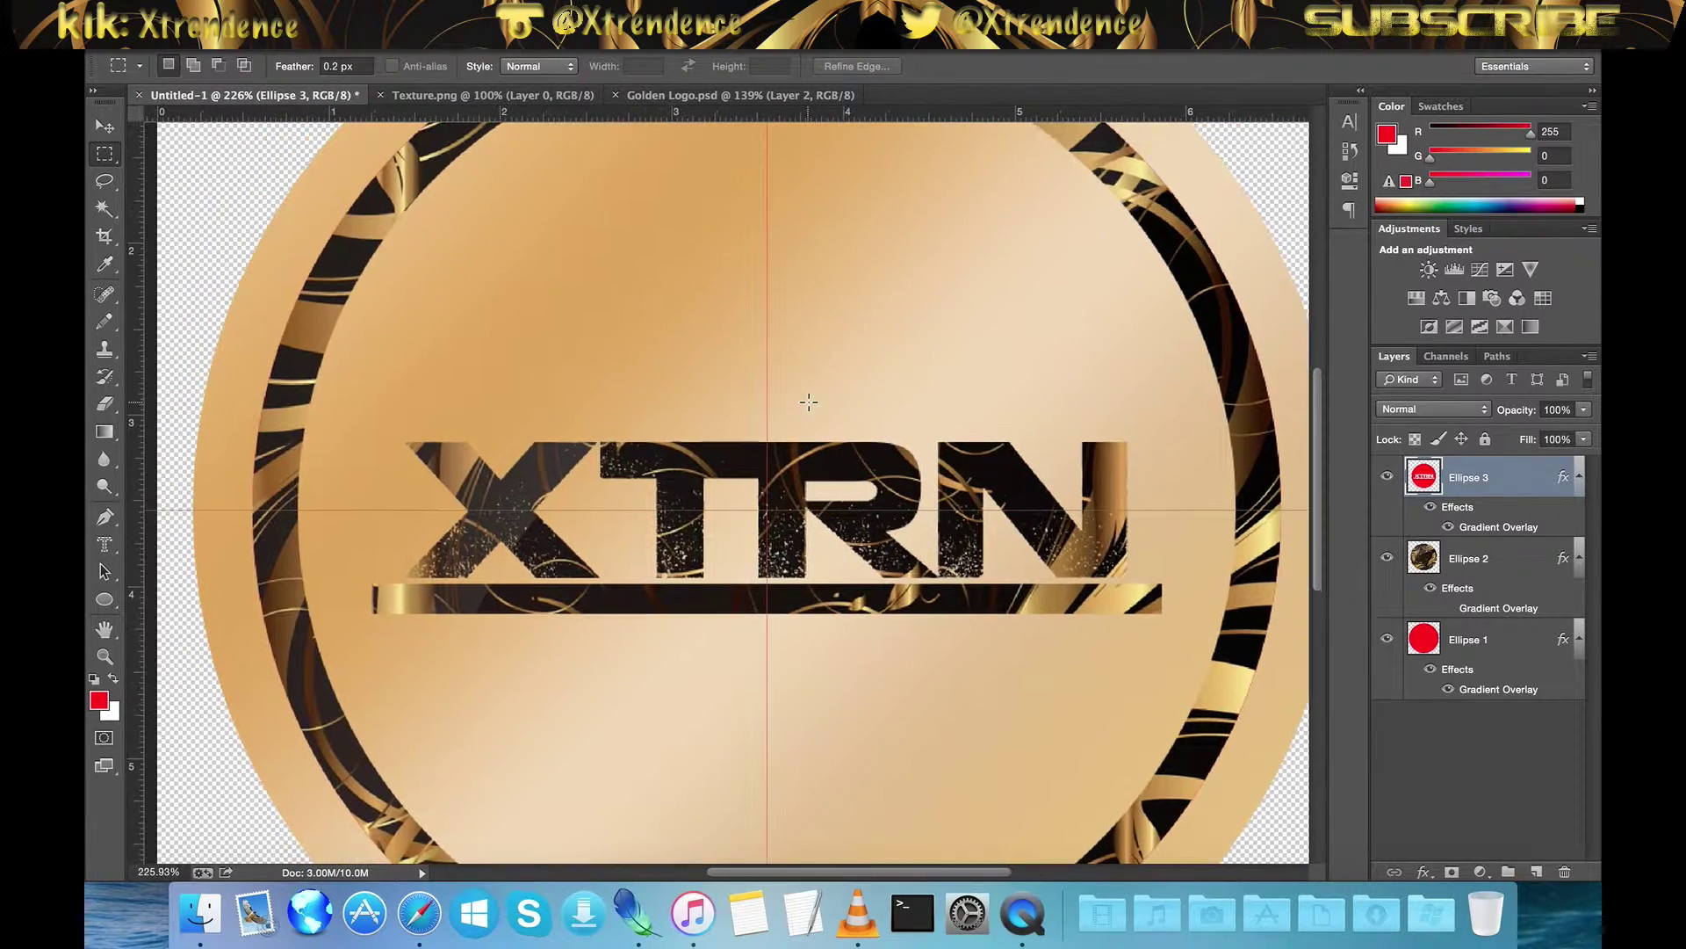
scroll(573, 630, up, 2)
scroll(570, 619, up, 1)
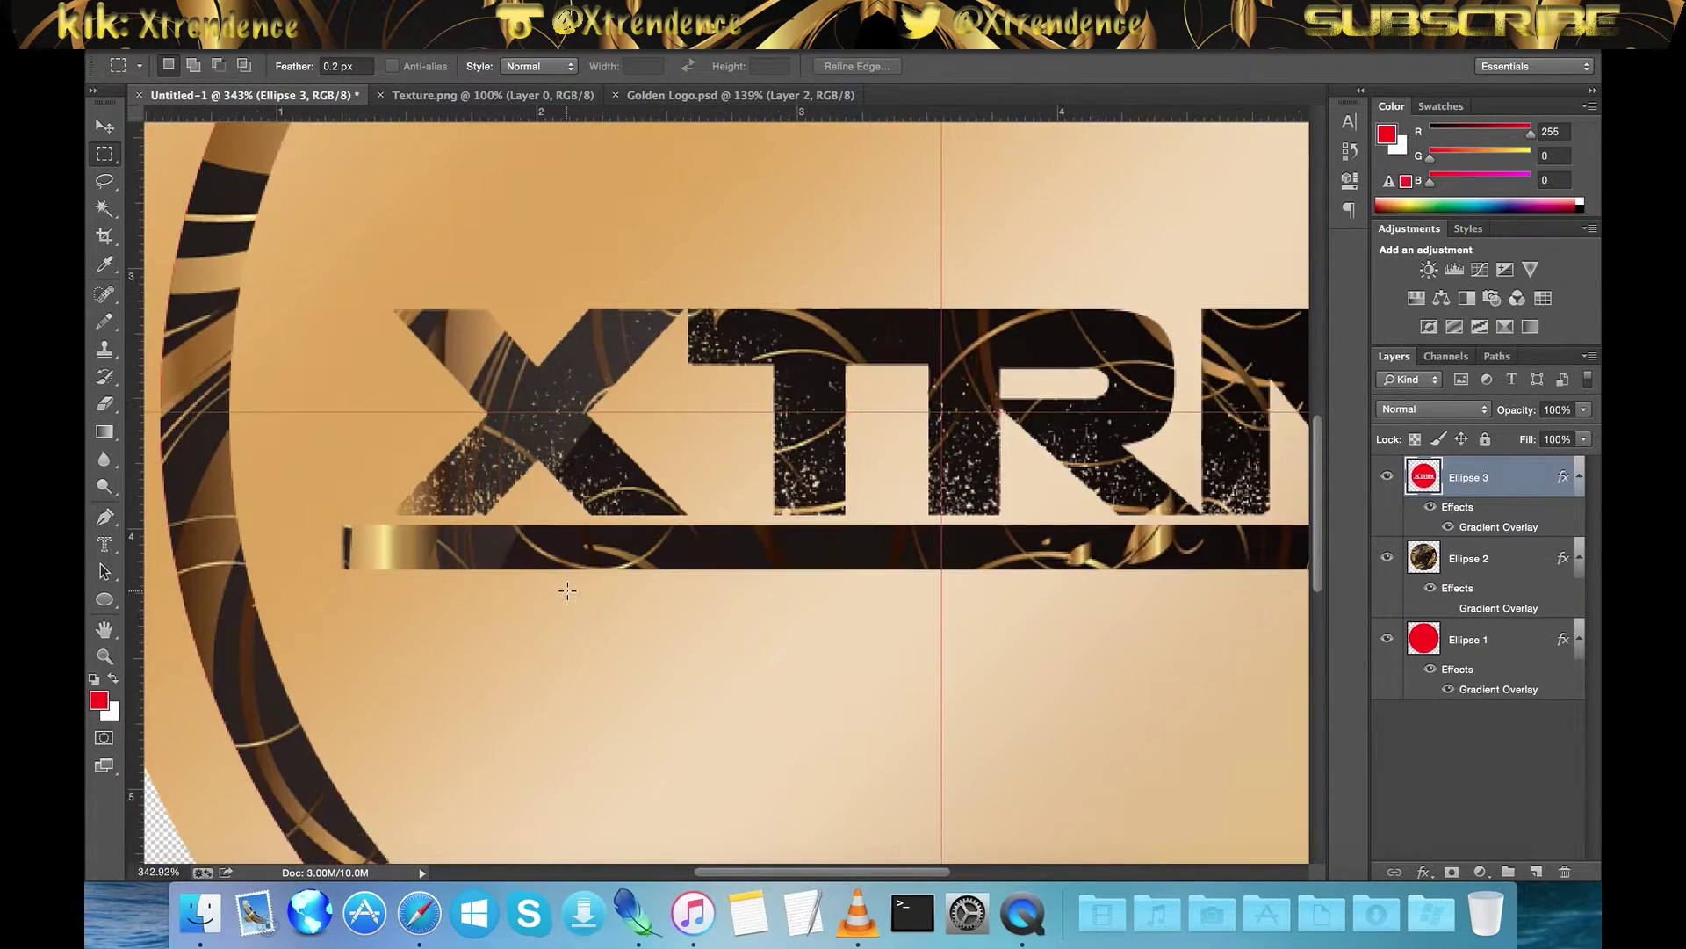
scroll(569, 606, up, 2)
scroll(566, 589, up, 1)
drag(581, 577, 612, 590)
scroll(612, 601, up, 2)
scroll(612, 615, up, 1)
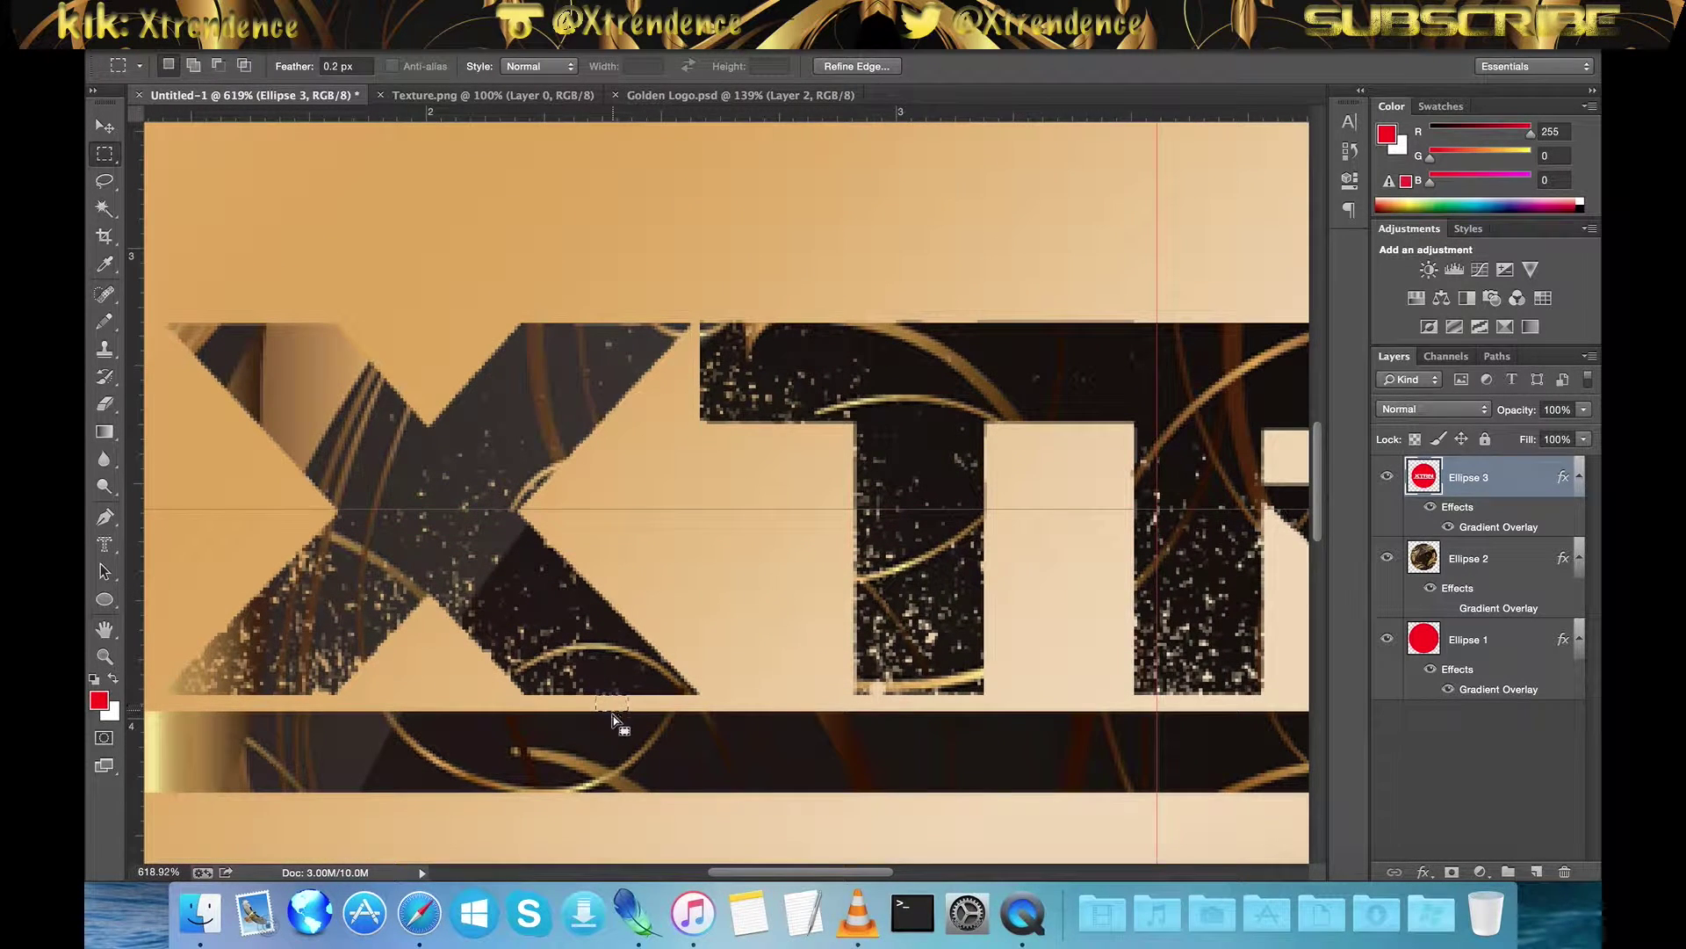
drag(612, 709, 577, 323)
drag(567, 116, 508, 307)
key(ctrl+d)
Place a vertical guide at the right end of the bar, snapping to a small marquee
scroll(721, 303, left, 2)
scroll(721, 303, right, 5)
scroll(721, 290, down, 3)
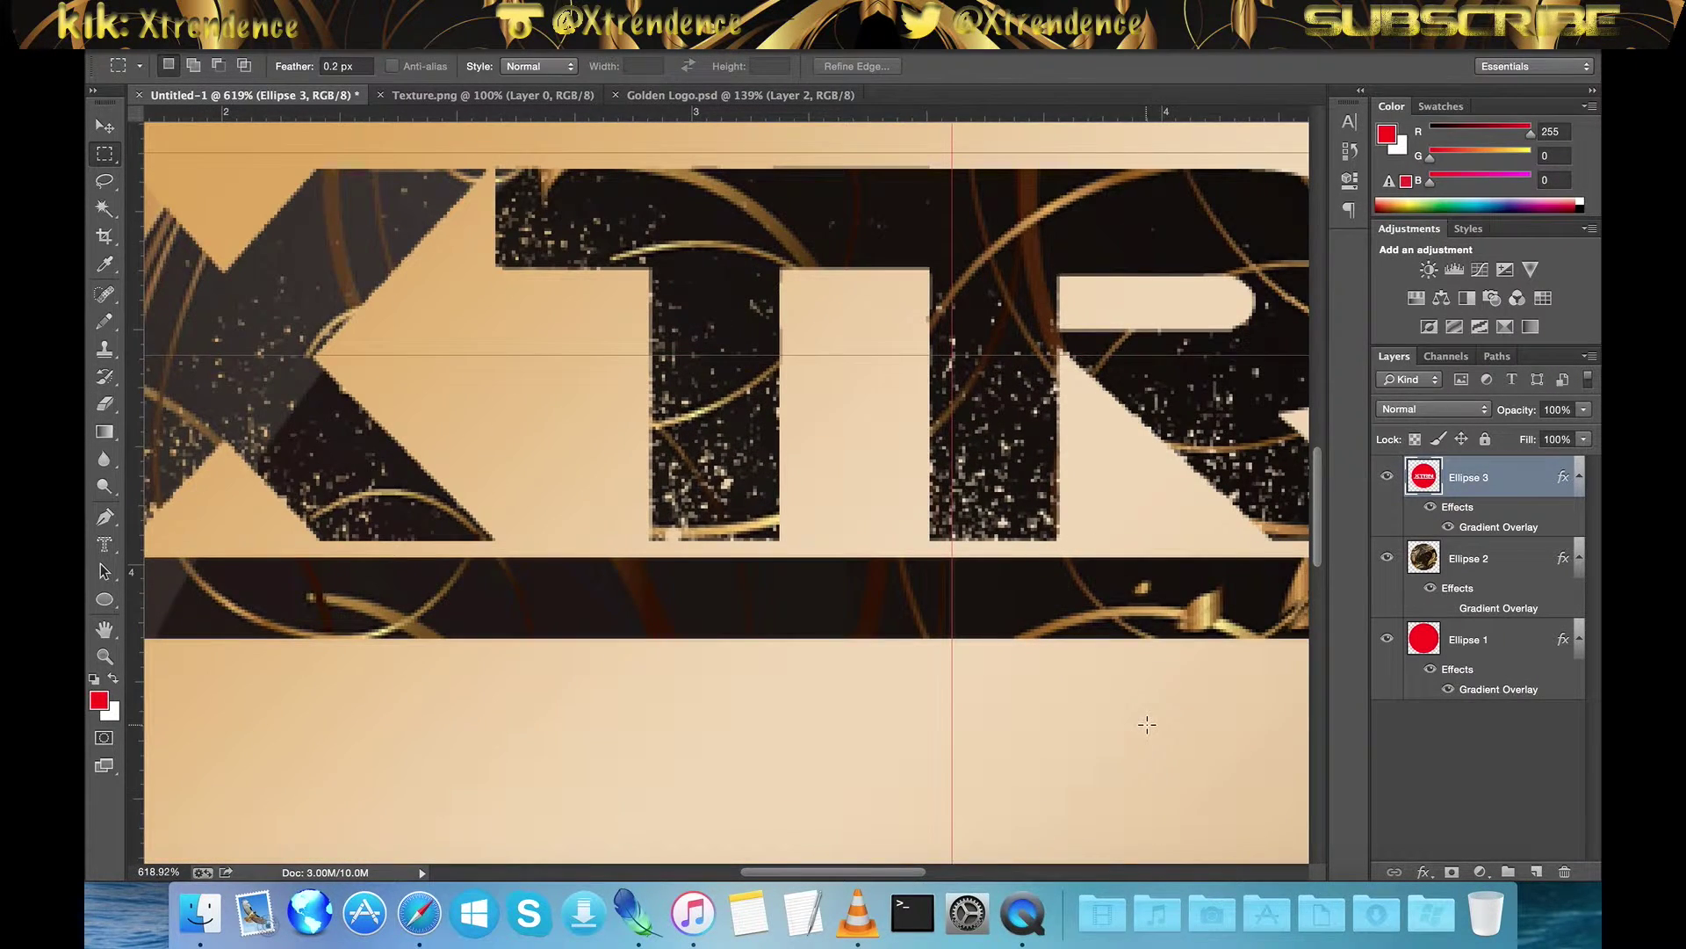
scroll(1147, 724, down, 3)
scroll(299, 613, down, 2)
scroll(733, 583, down, 2)
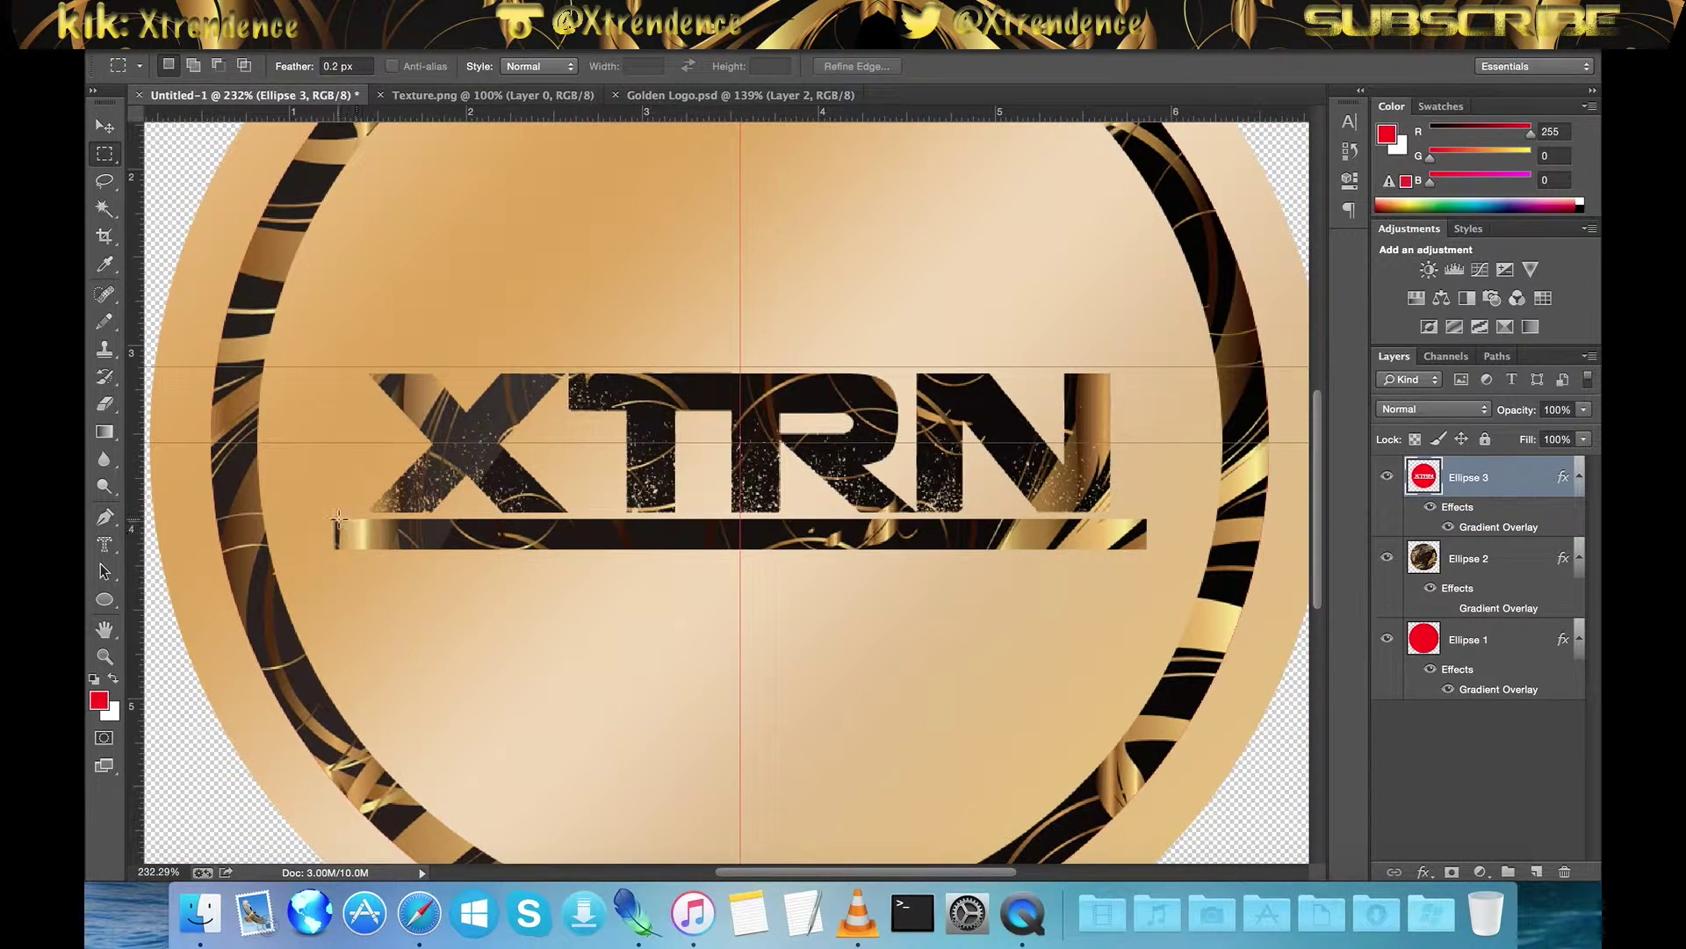
scroll(826, 556, up, 2)
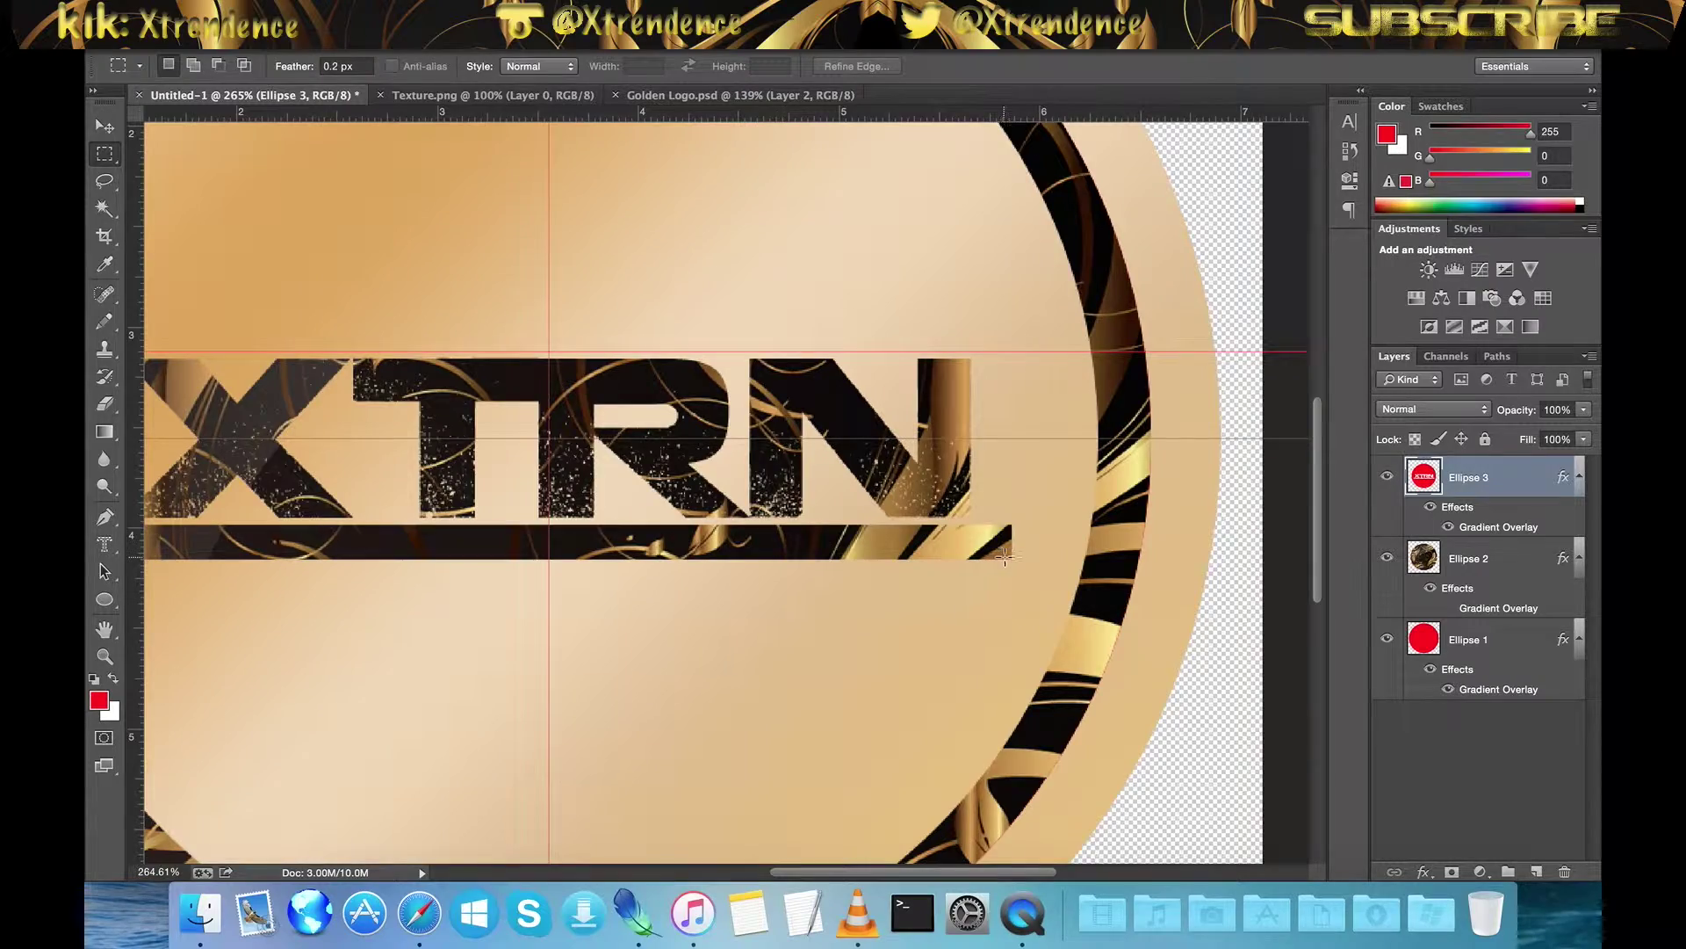
scroll(1010, 557, up, 2)
scroll(1010, 556, up, 2)
scroll(1010, 557, up, 2)
scroll(671, 544, up, 1)
drag(662, 542, 609, 648)
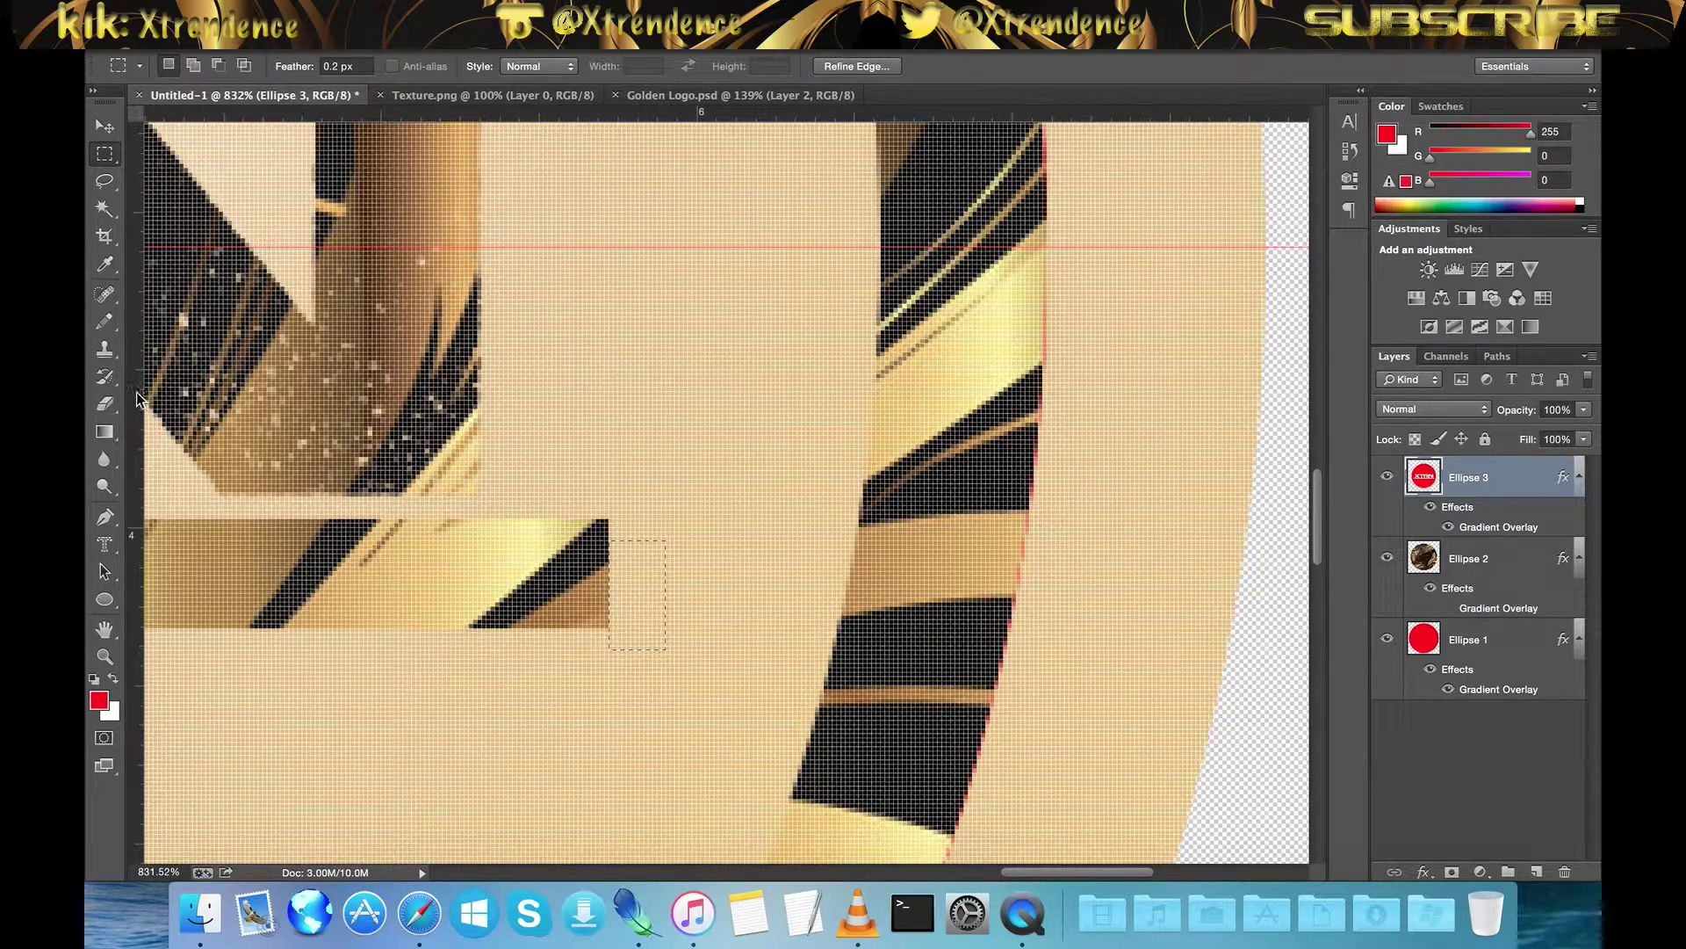
drag(138, 400, 608, 433)
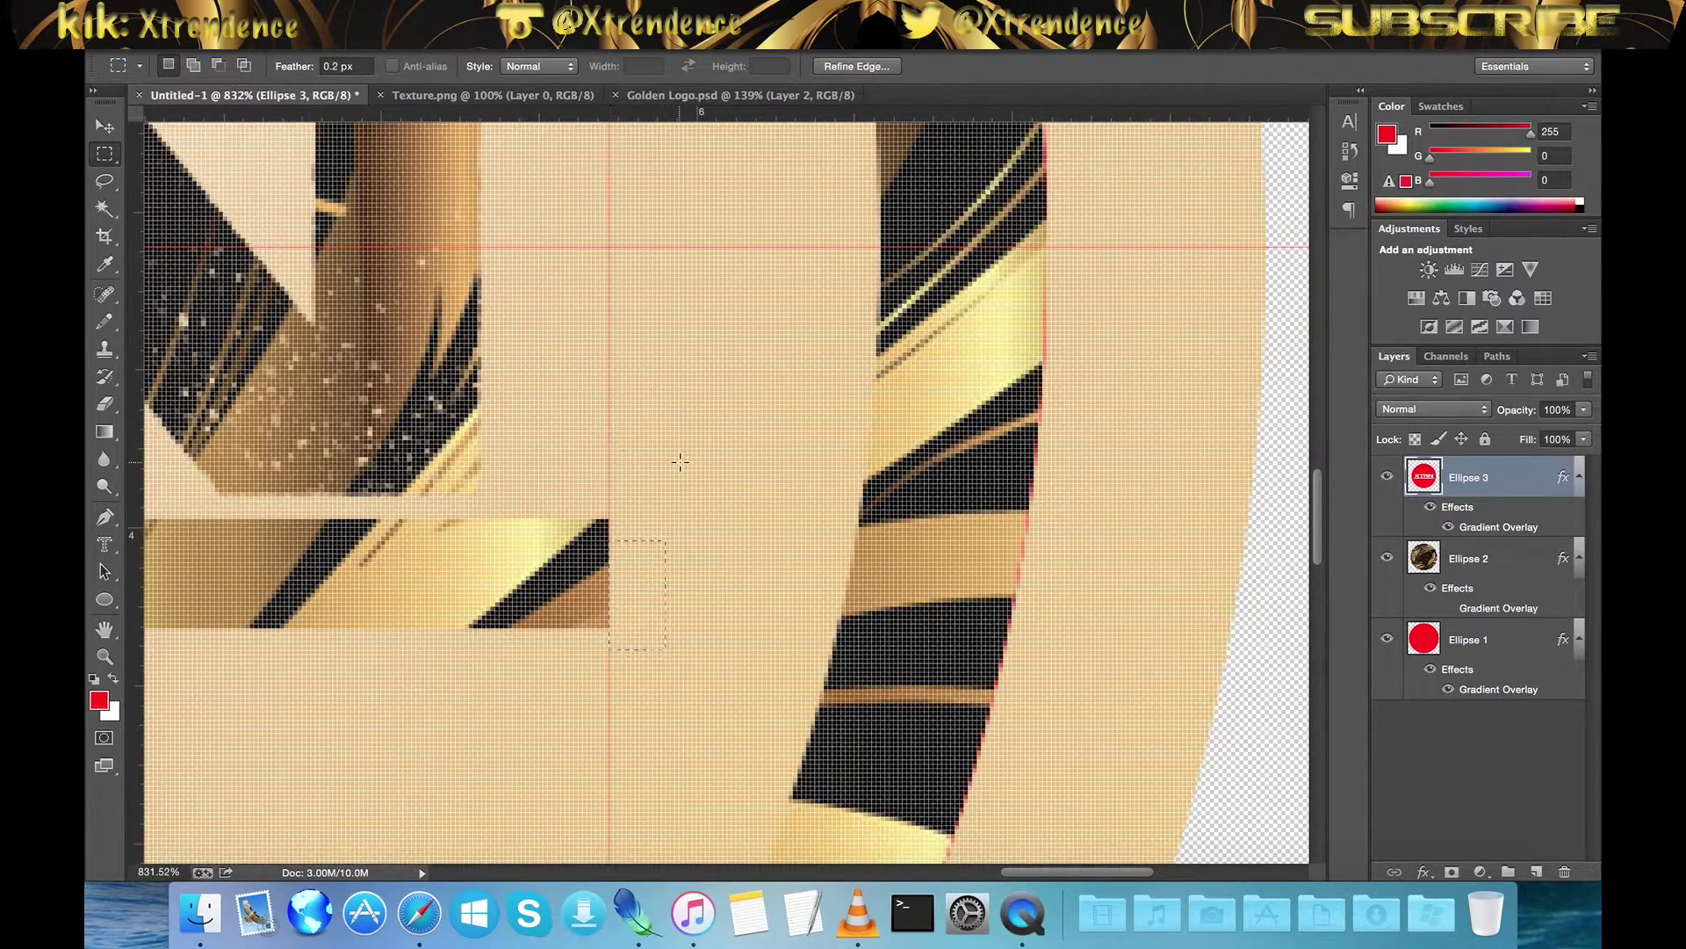
click(680, 462)
Place a horizontal guide along the bar's edge beside its right end
scroll(679, 460, up, 1)
scroll(675, 466, up, 1)
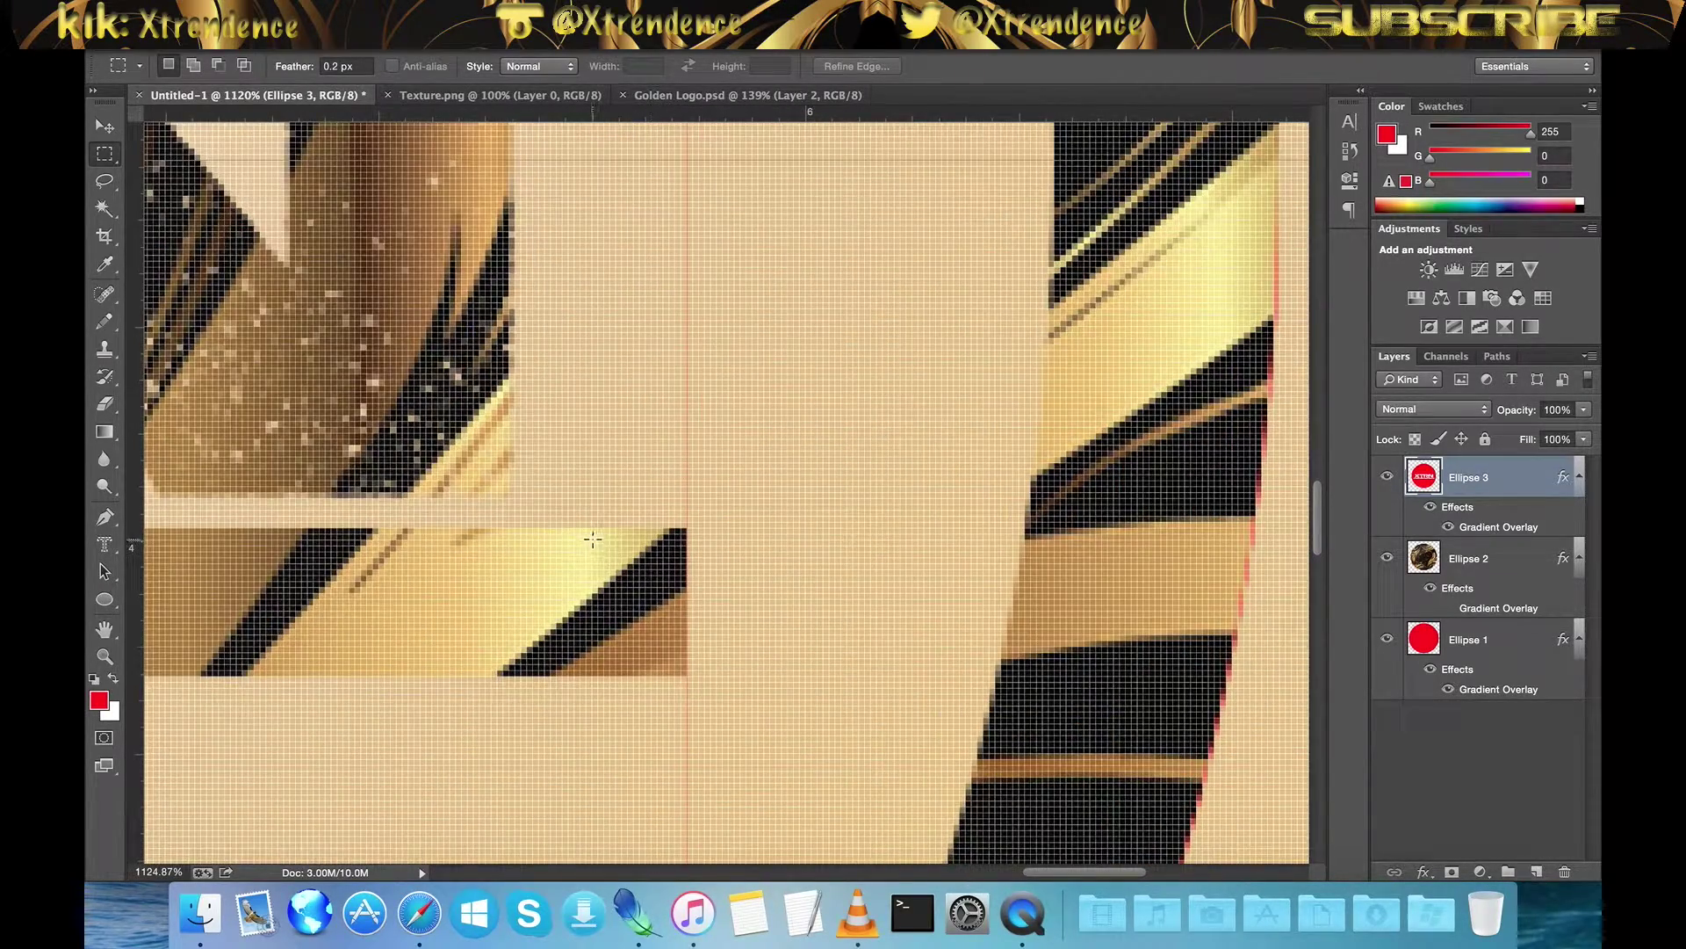
drag(592, 530, 645, 563)
drag(448, 112, 387, 527)
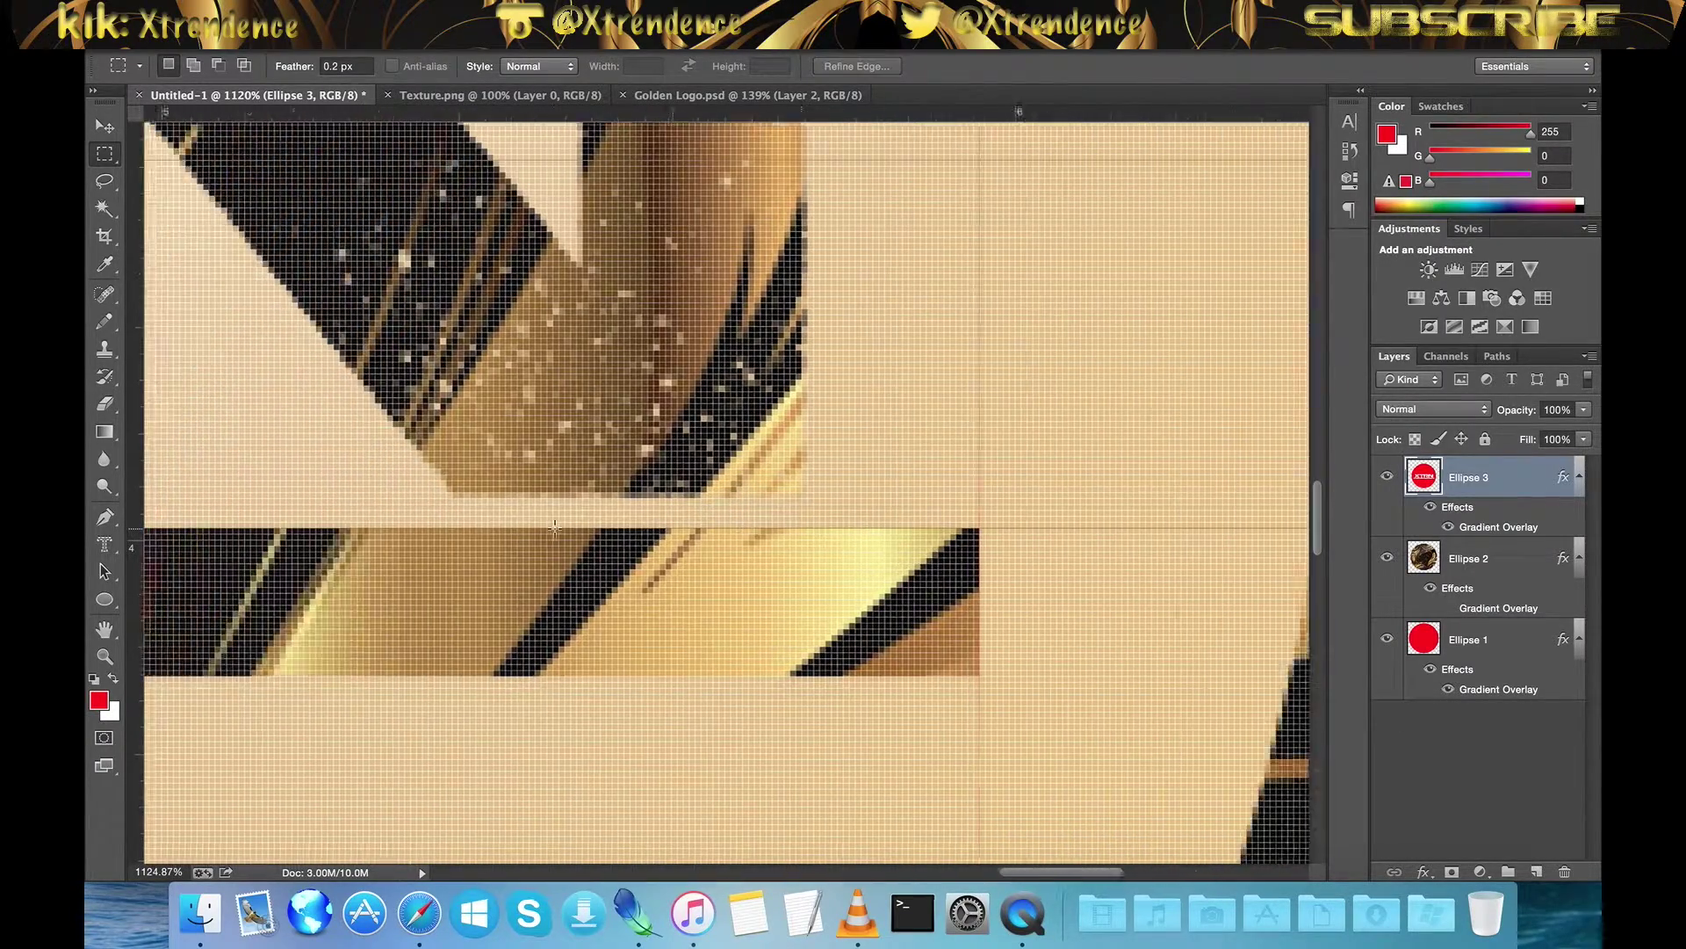
click(602, 559)
scroll(602, 559, down, 1)
scroll(601, 559, down, 2)
scroll(602, 558, down, 2)
scroll(922, 595, left, 1)
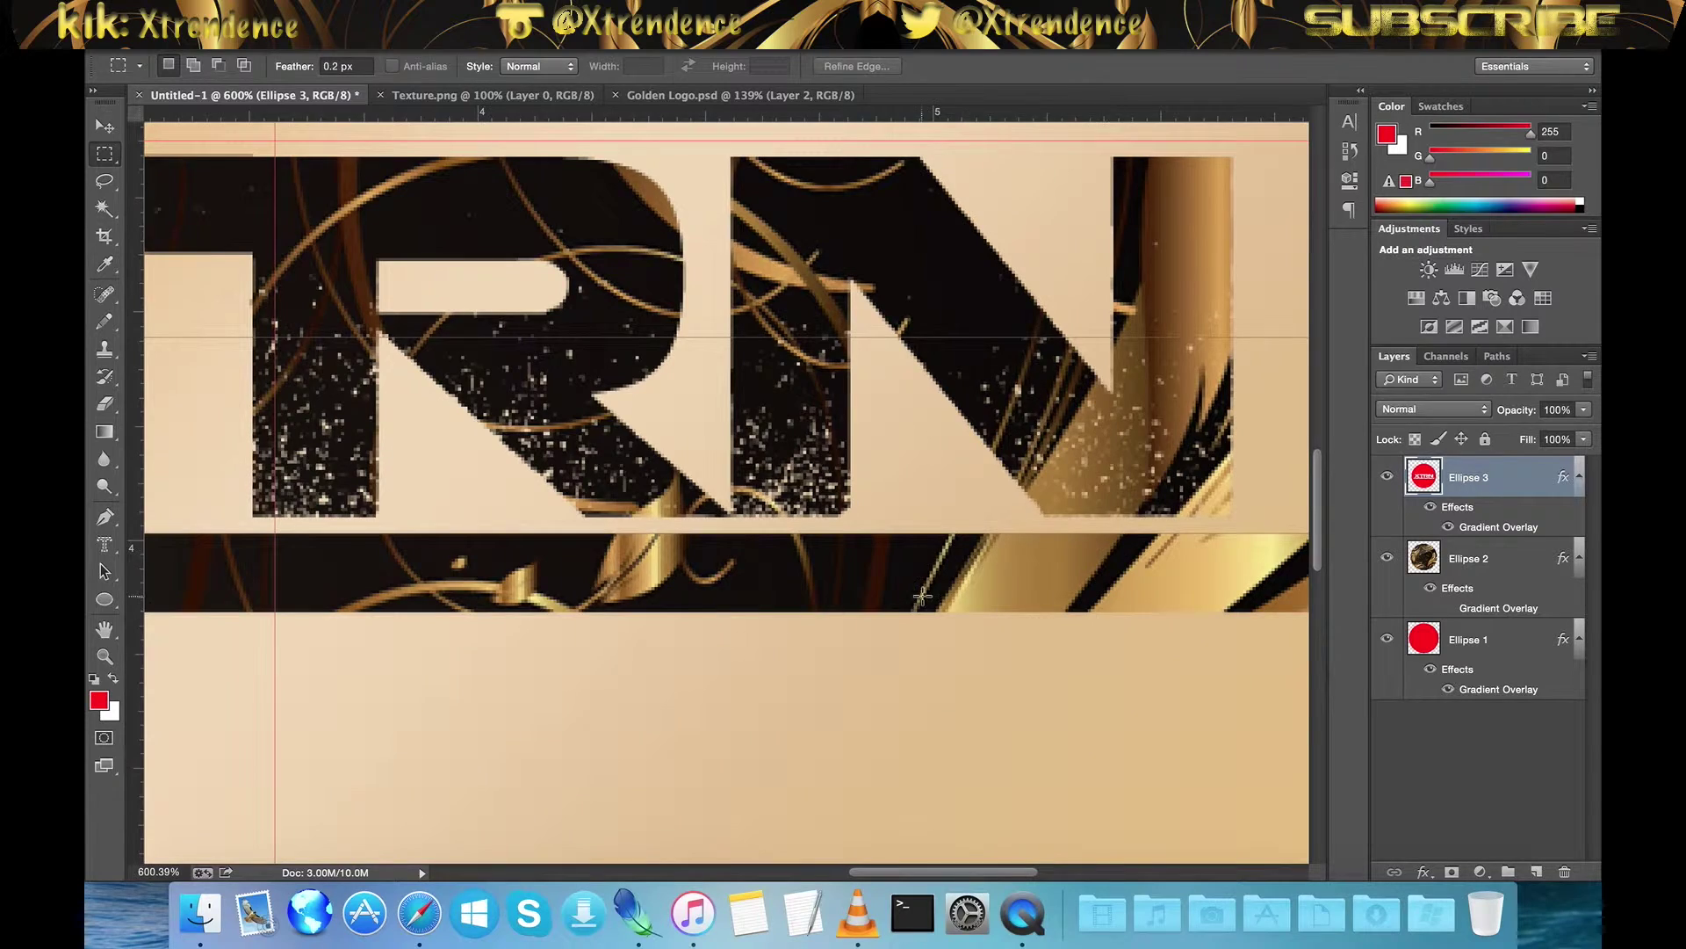
scroll(922, 595, down, 1)
scroll(922, 595, down, 1)
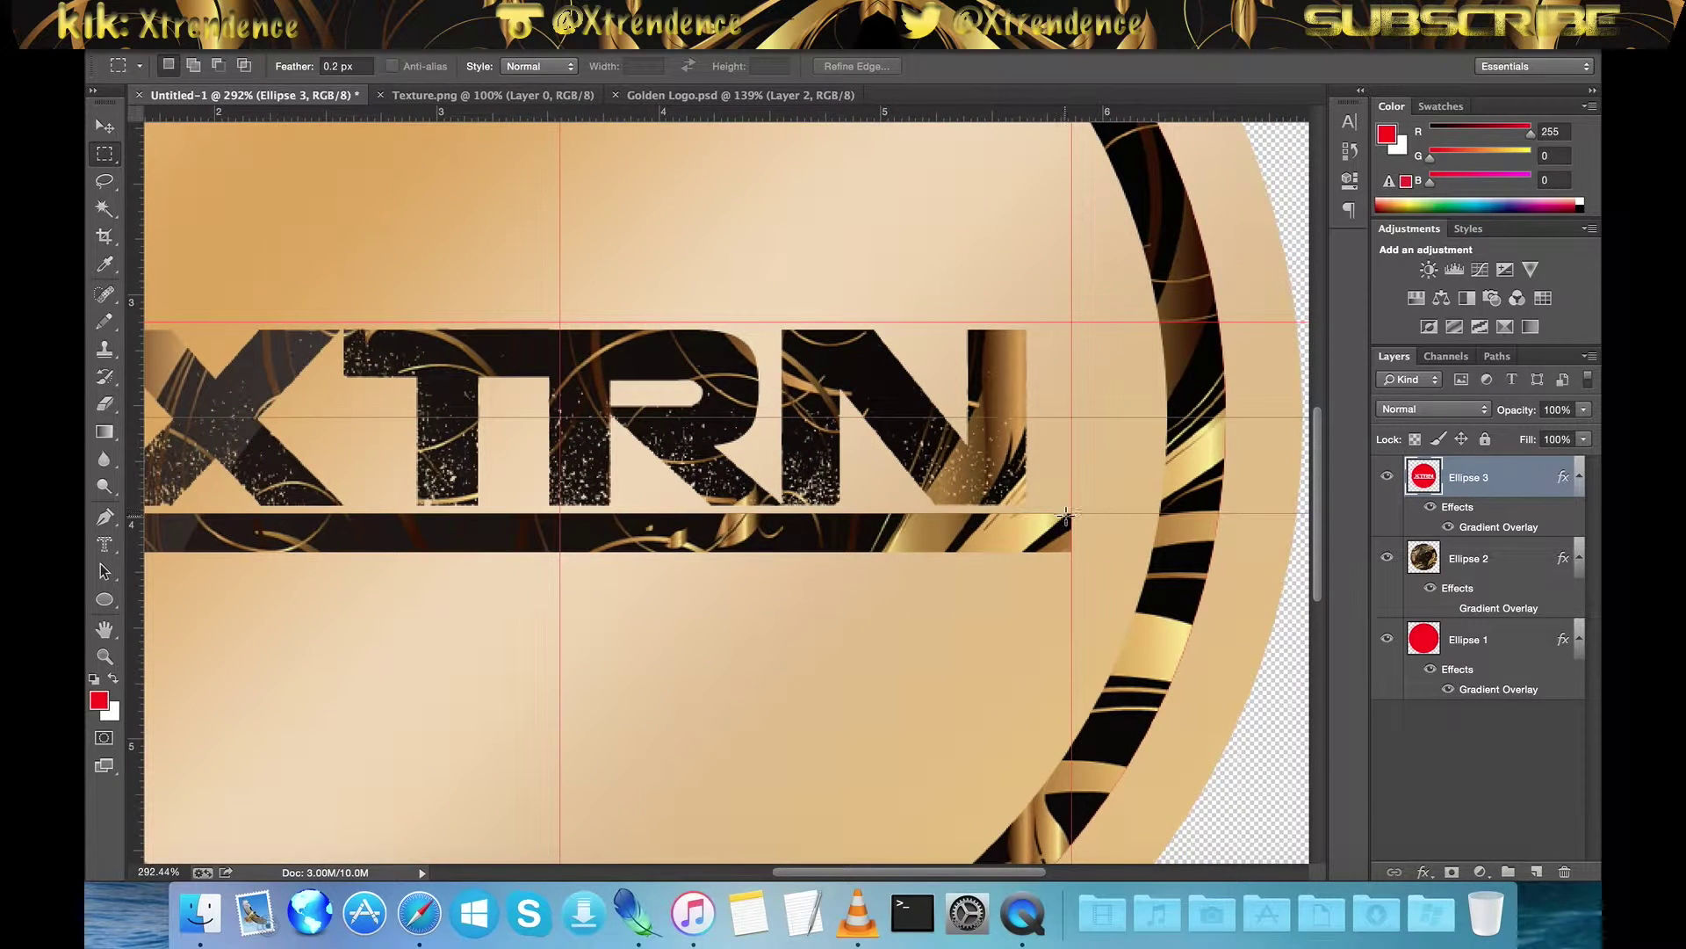
Marquee the bar beneath the letters to check its extent, then deselect it
scroll(1067, 514, up, 1)
scroll(1066, 514, left, 1)
scroll(1142, 553, left, 2)
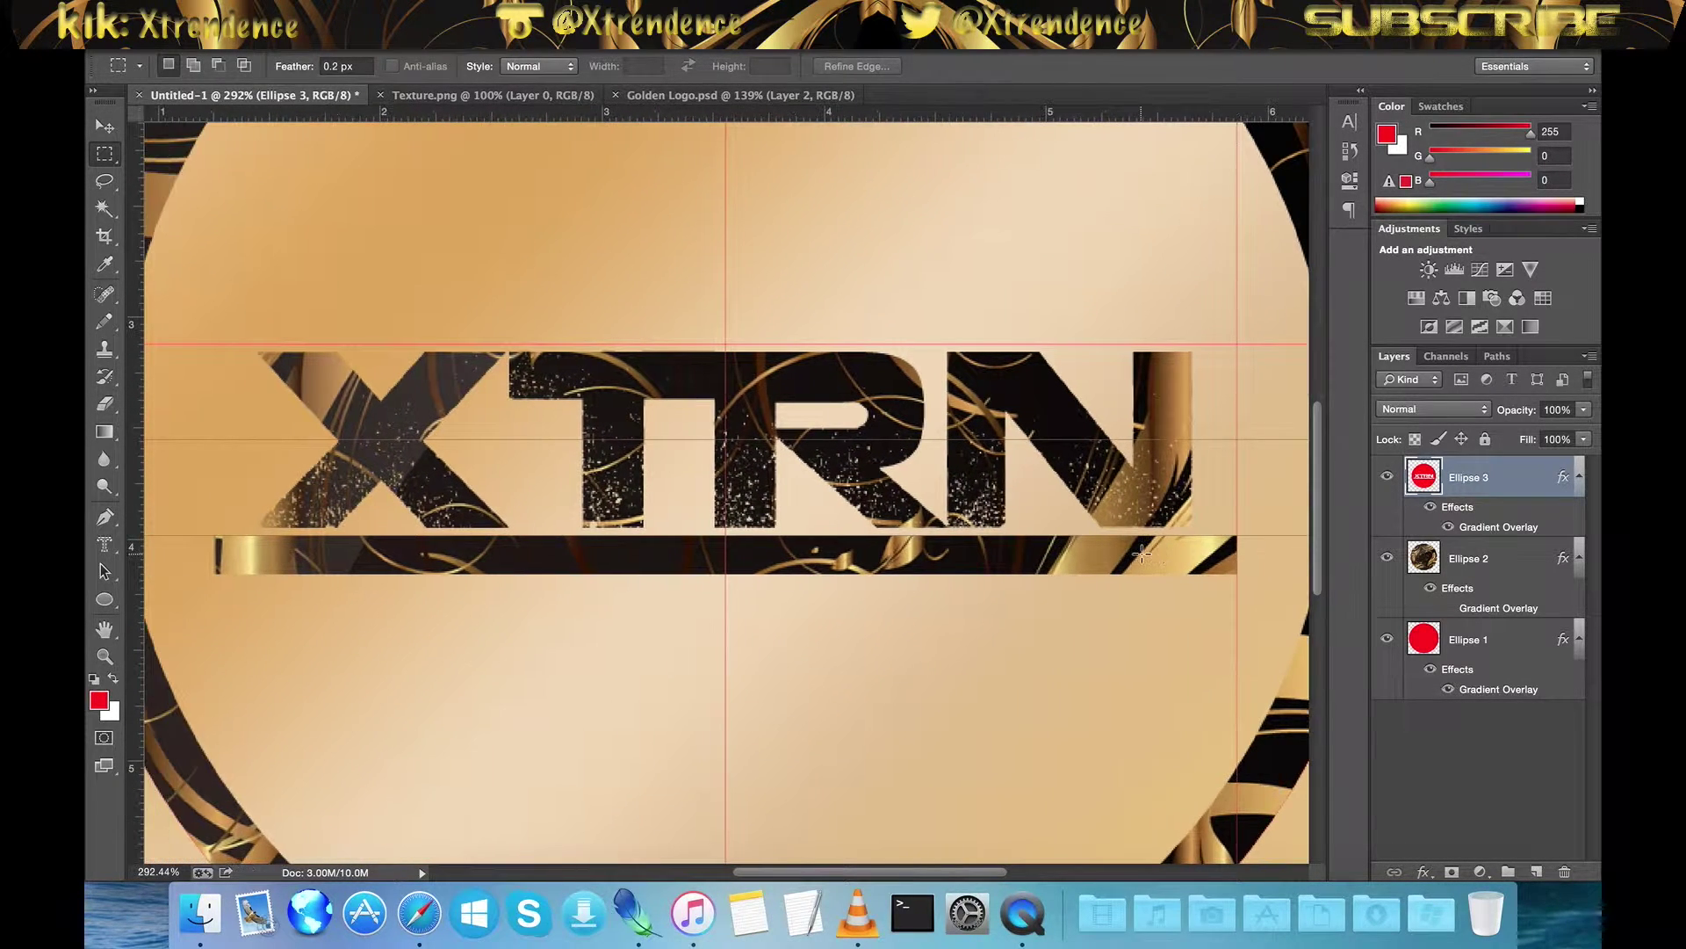
drag(1232, 538, 215, 573)
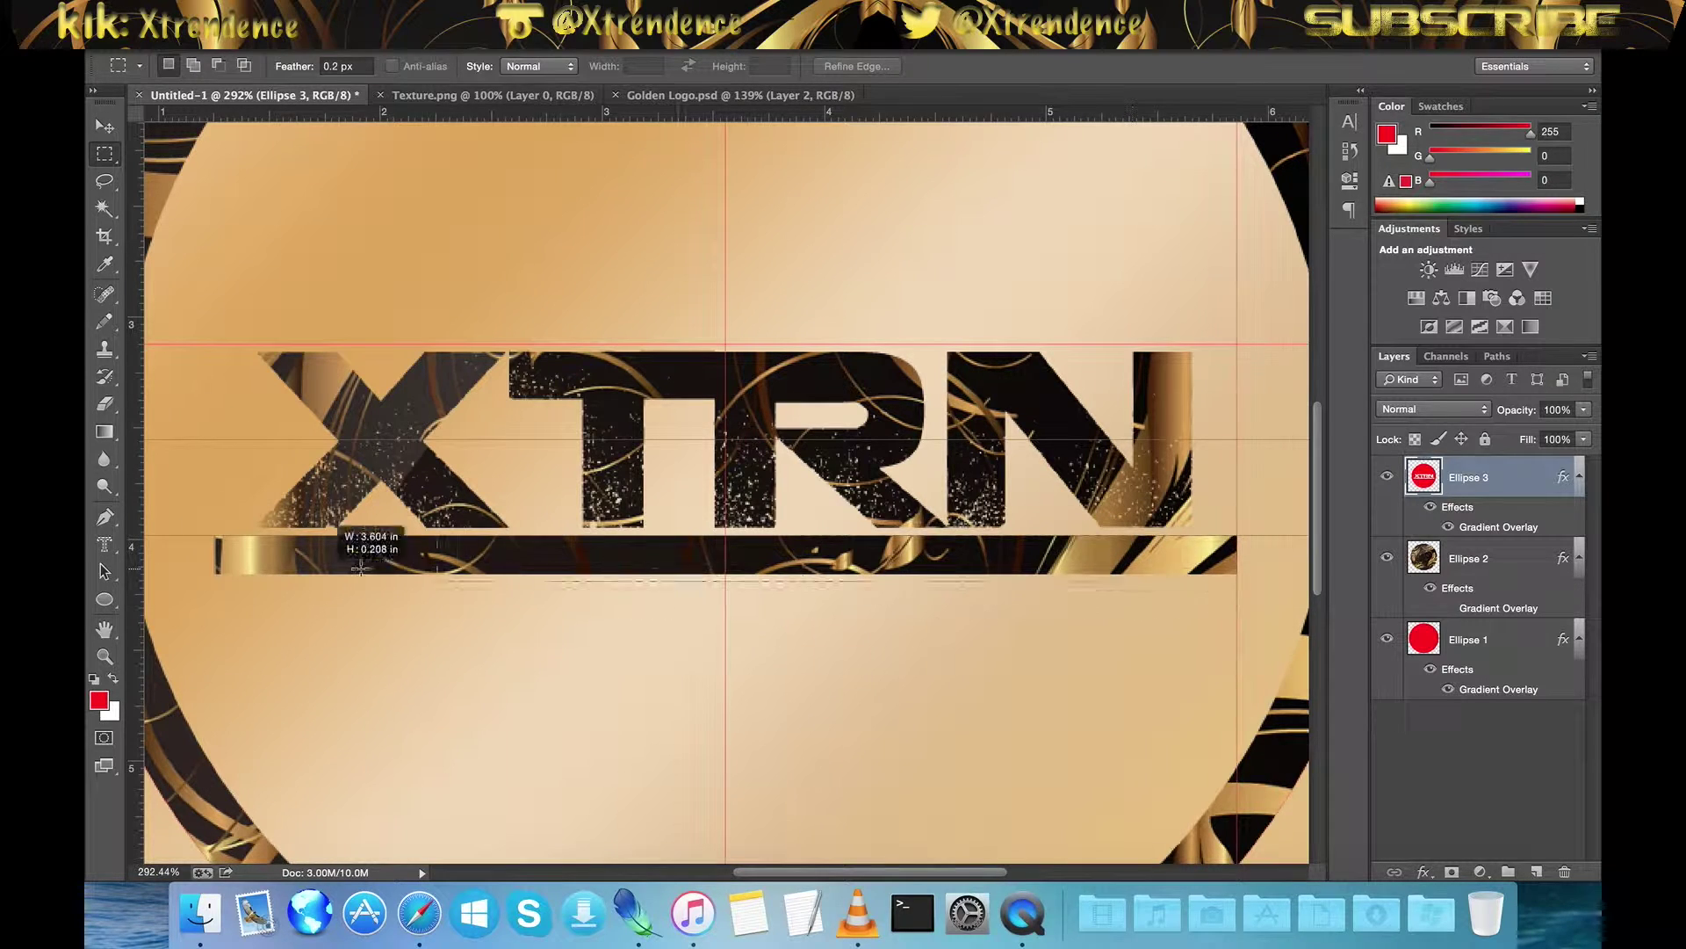
drag(215, 573, 214, 572)
scroll(215, 576, up, 2)
scroll(214, 577, up, 2)
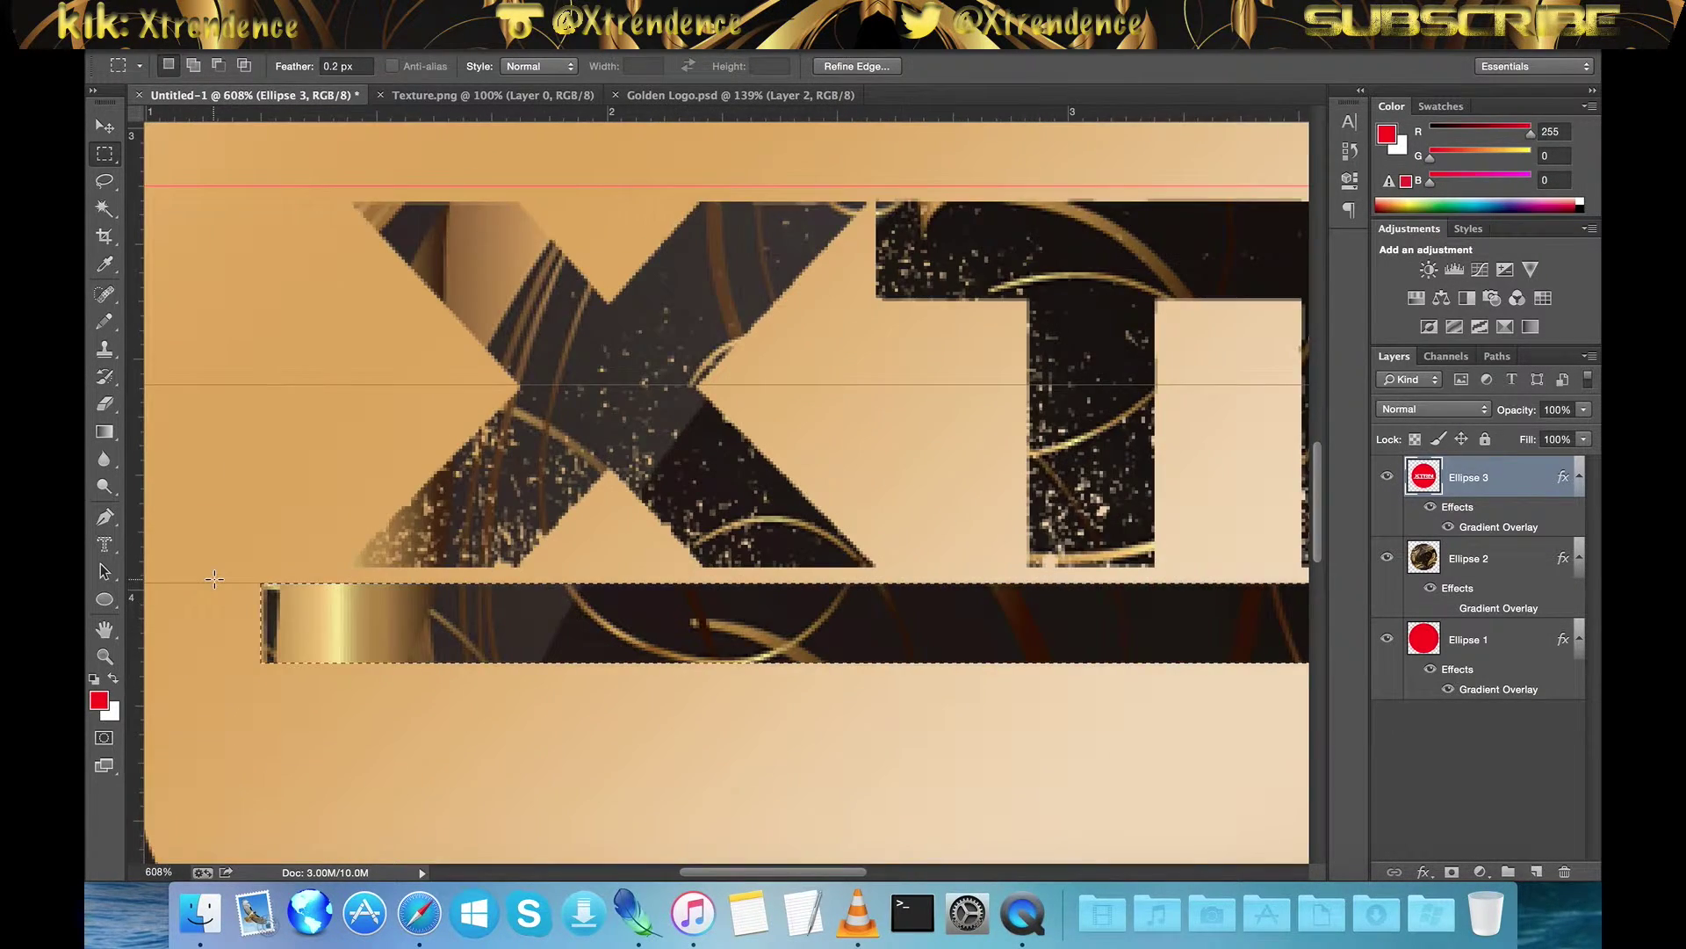
scroll(214, 579, up, 2)
scroll(215, 579, up, 2)
scroll(214, 578, up, 1)
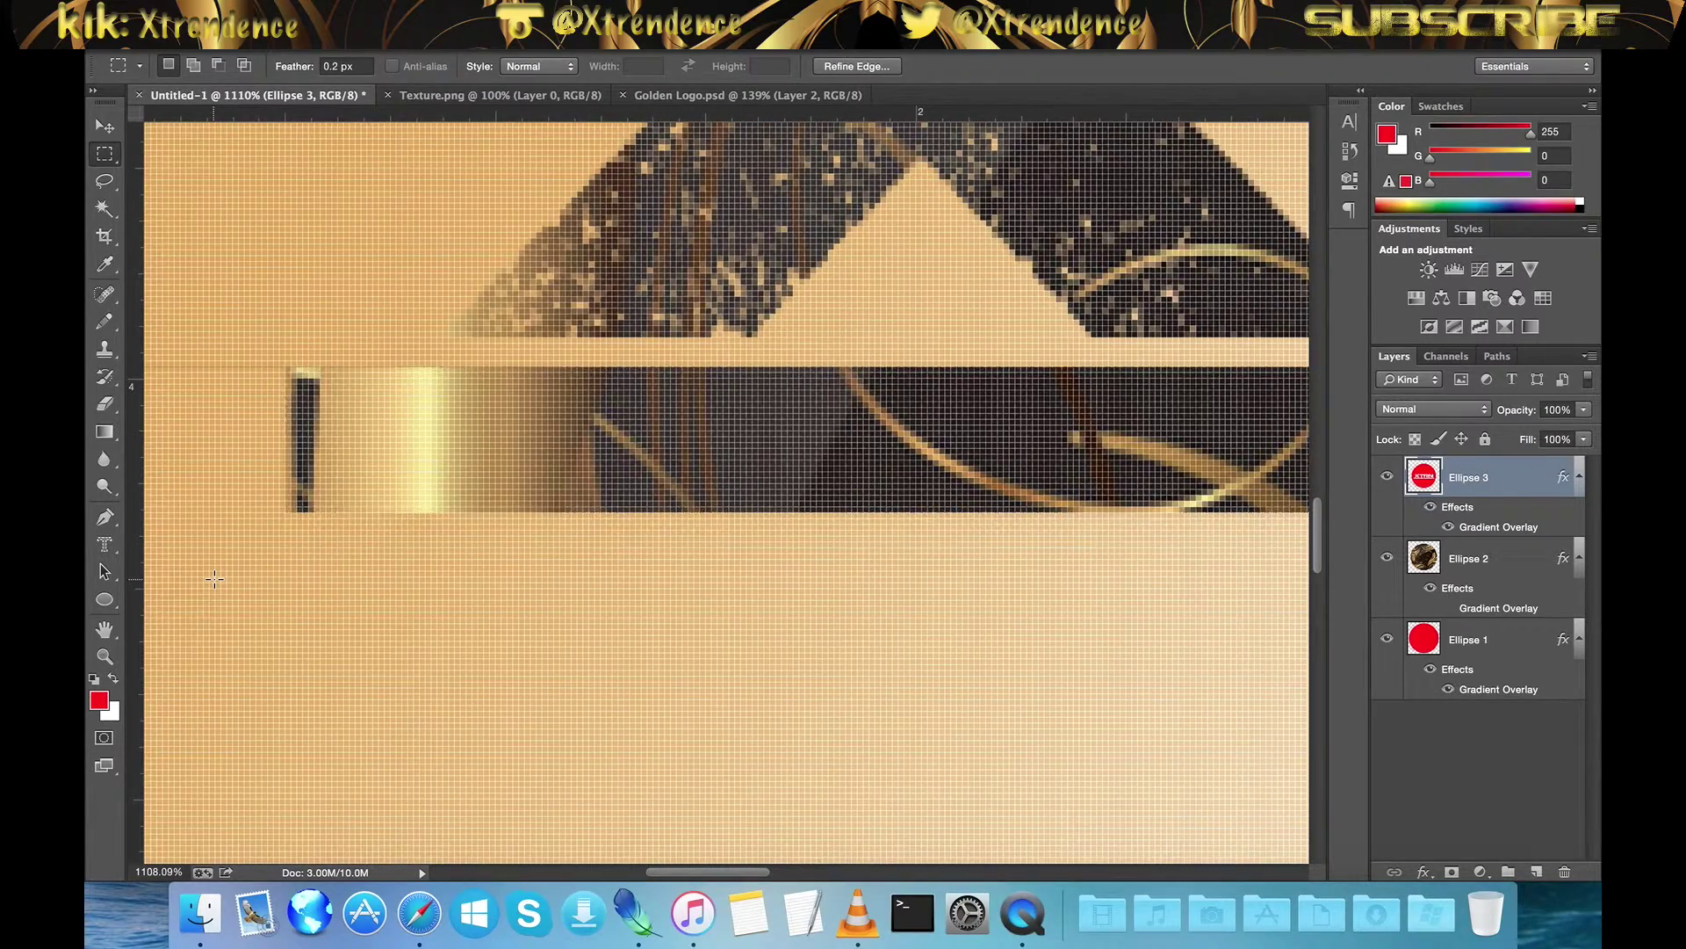
click(214, 579)
Place a vertical guide at the bar's left end, snapping to a small marquee
scroll(290, 501, down, 1)
scroll(351, 439, down, 1)
scroll(369, 420, down, 1)
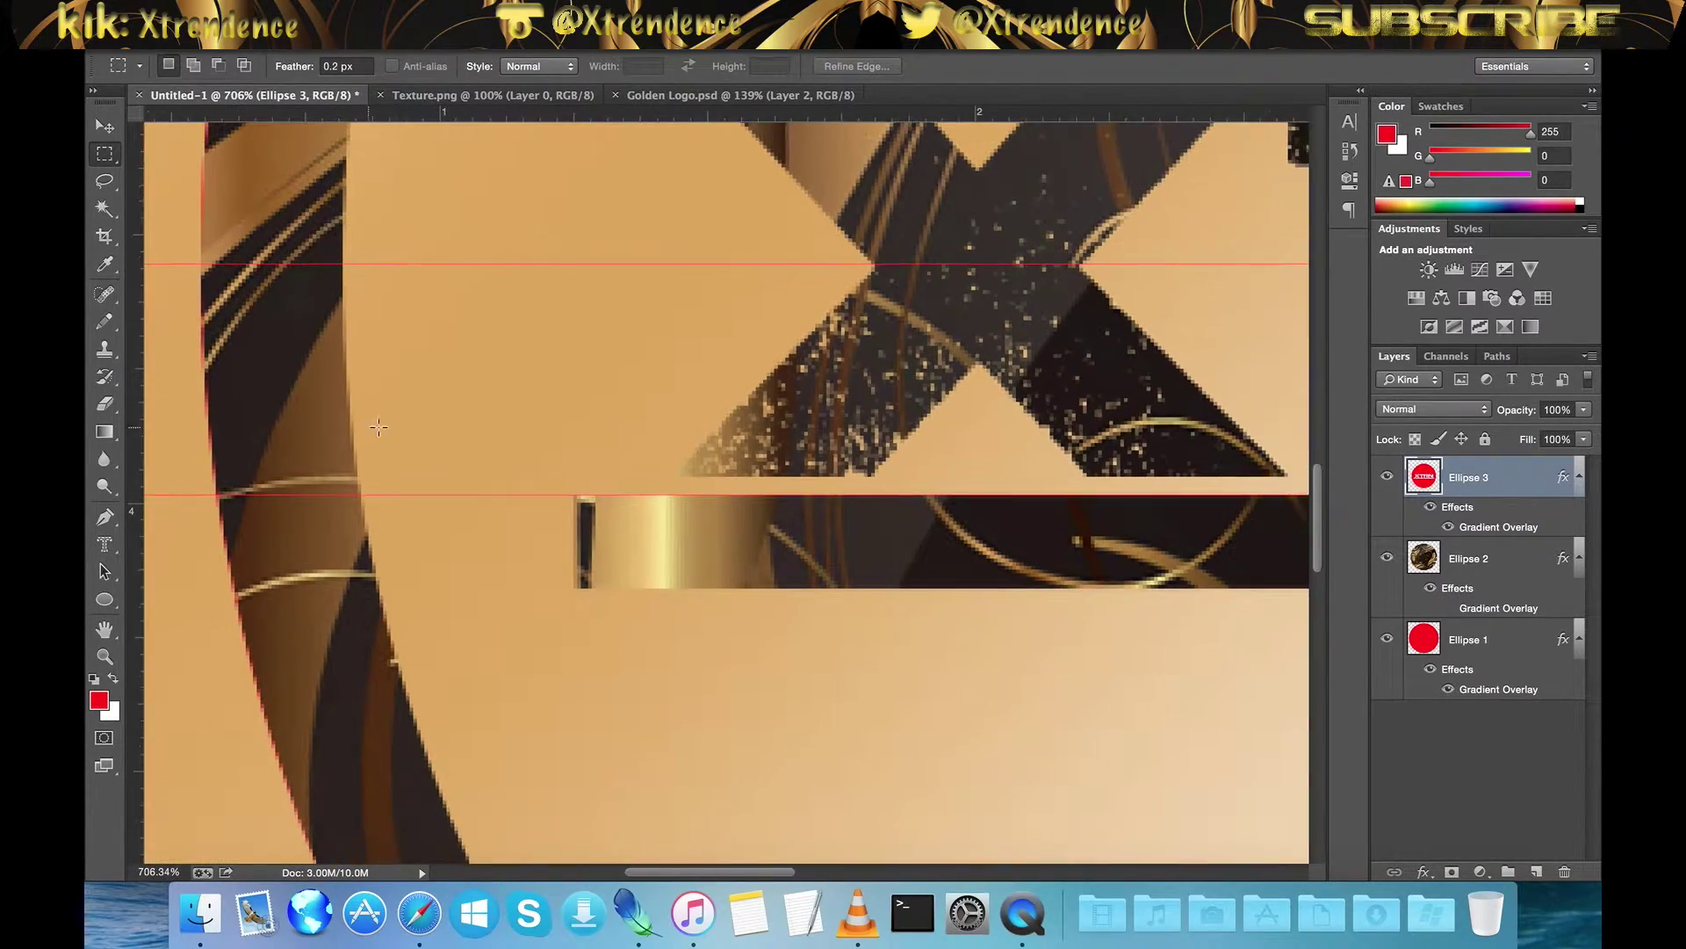
drag(553, 493, 574, 525)
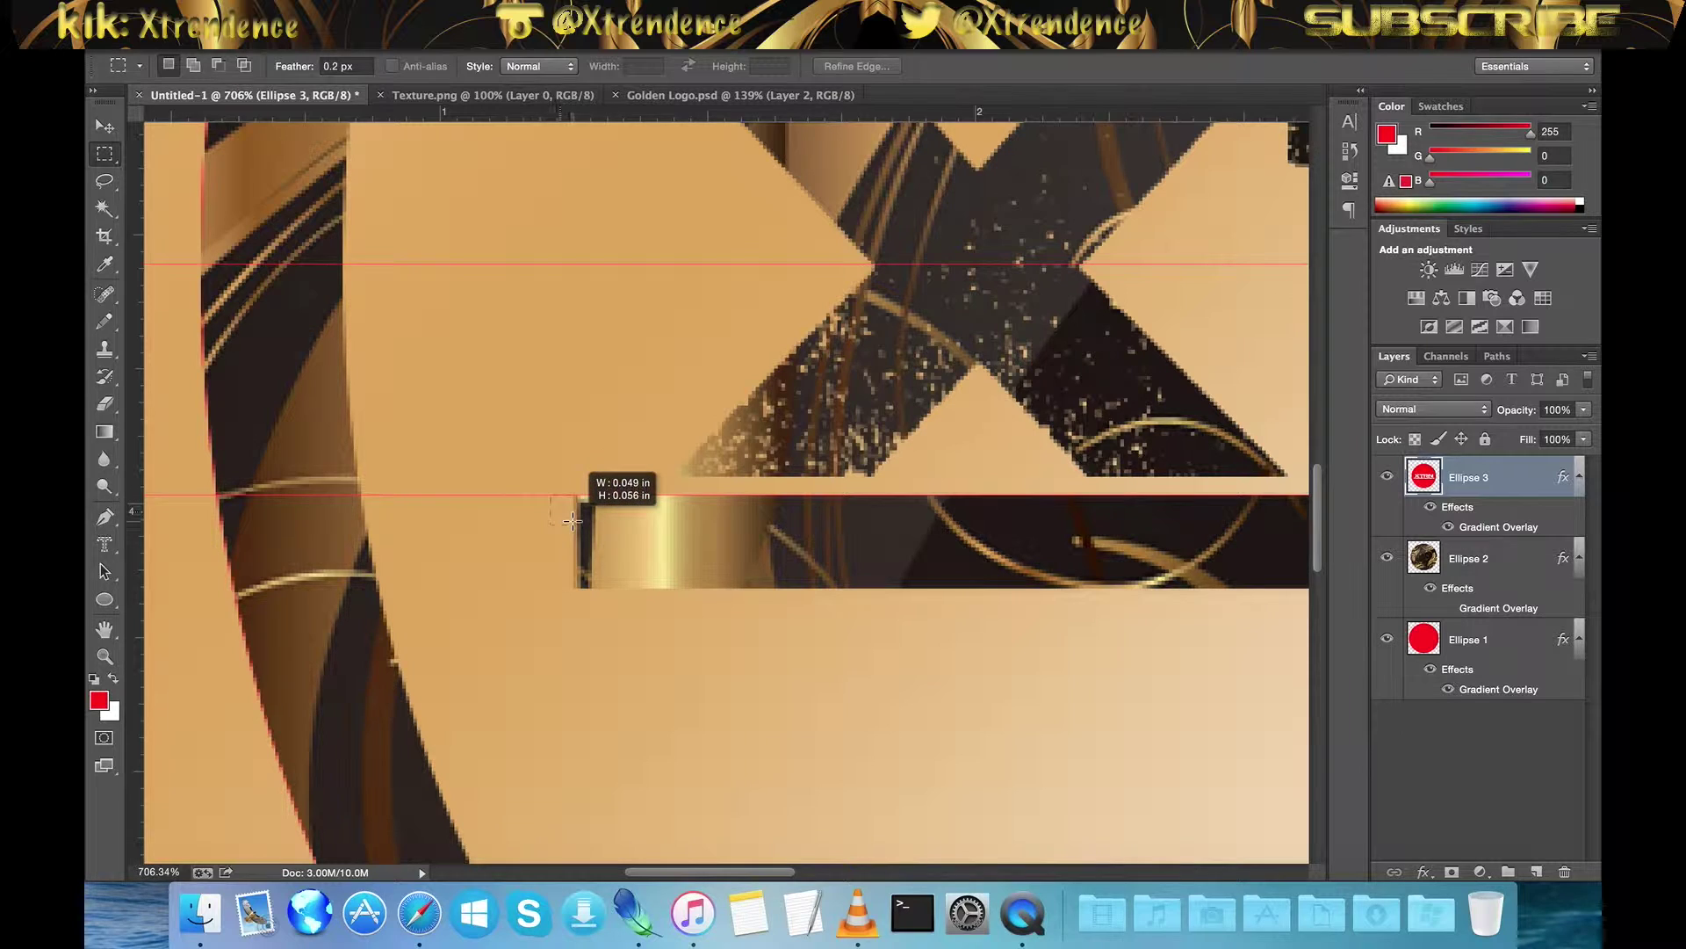
drag(134, 380, 577, 381)
key(ctrl+d)
Place a horizontal guide along the bar's lower edge, snapping to a small marquee
scroll(685, 492, up, 1)
scroll(703, 527, up, 1)
scroll(719, 553, up, 1)
drag(669, 585, 526, 489)
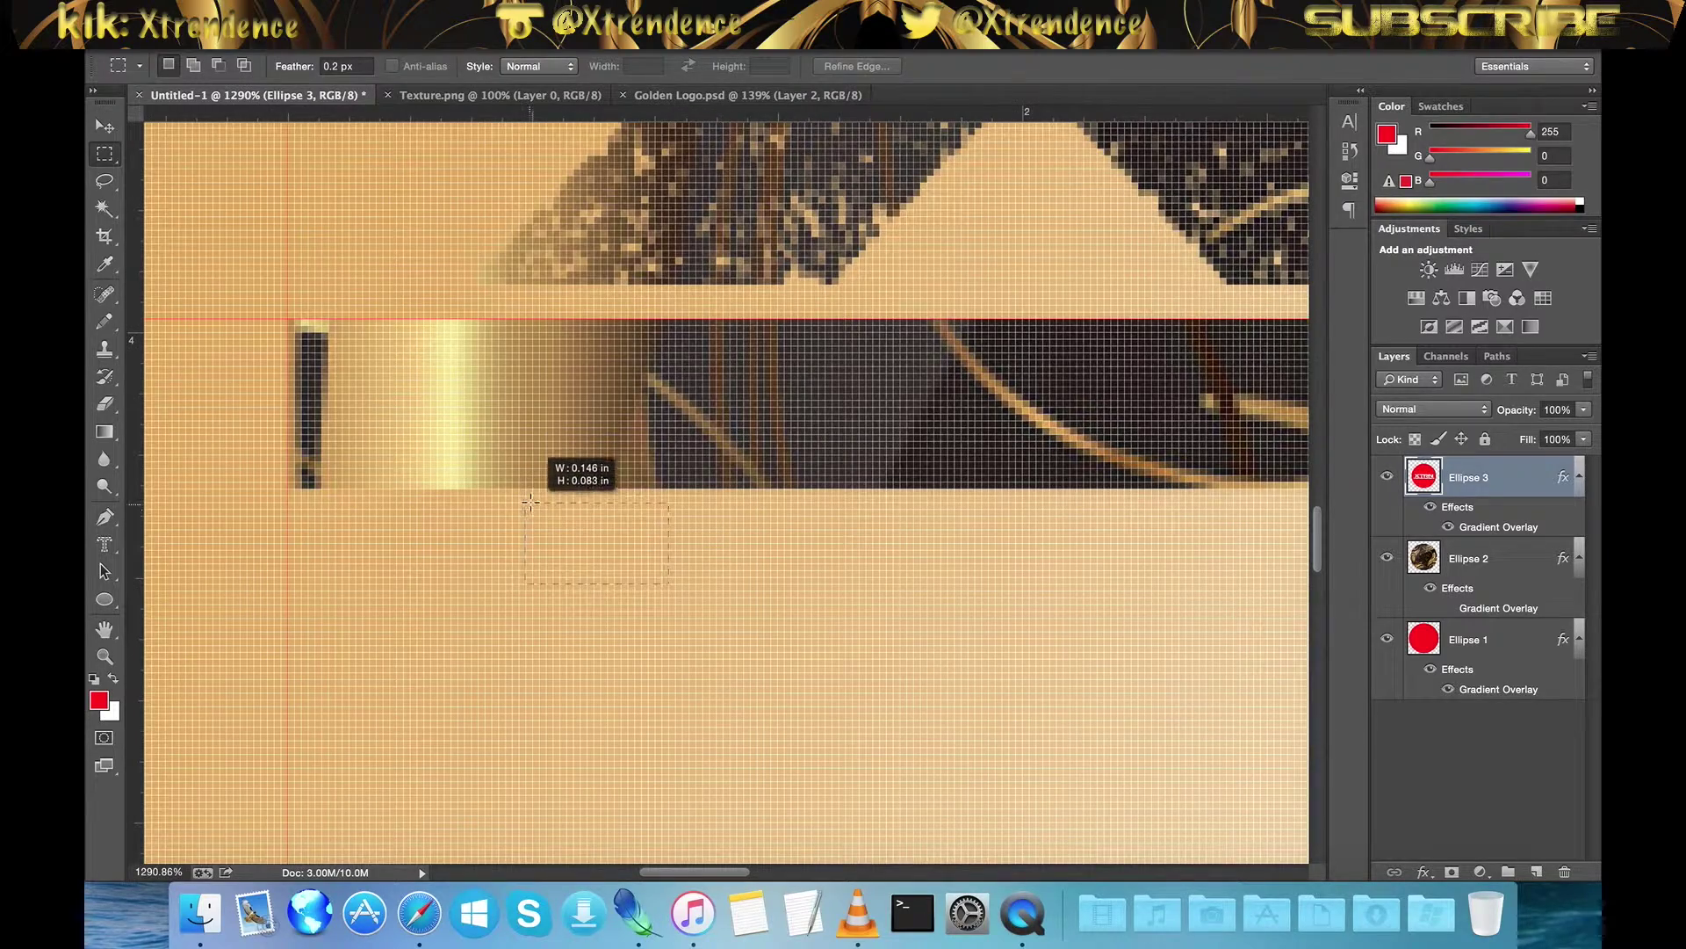
drag(615, 112, 478, 486)
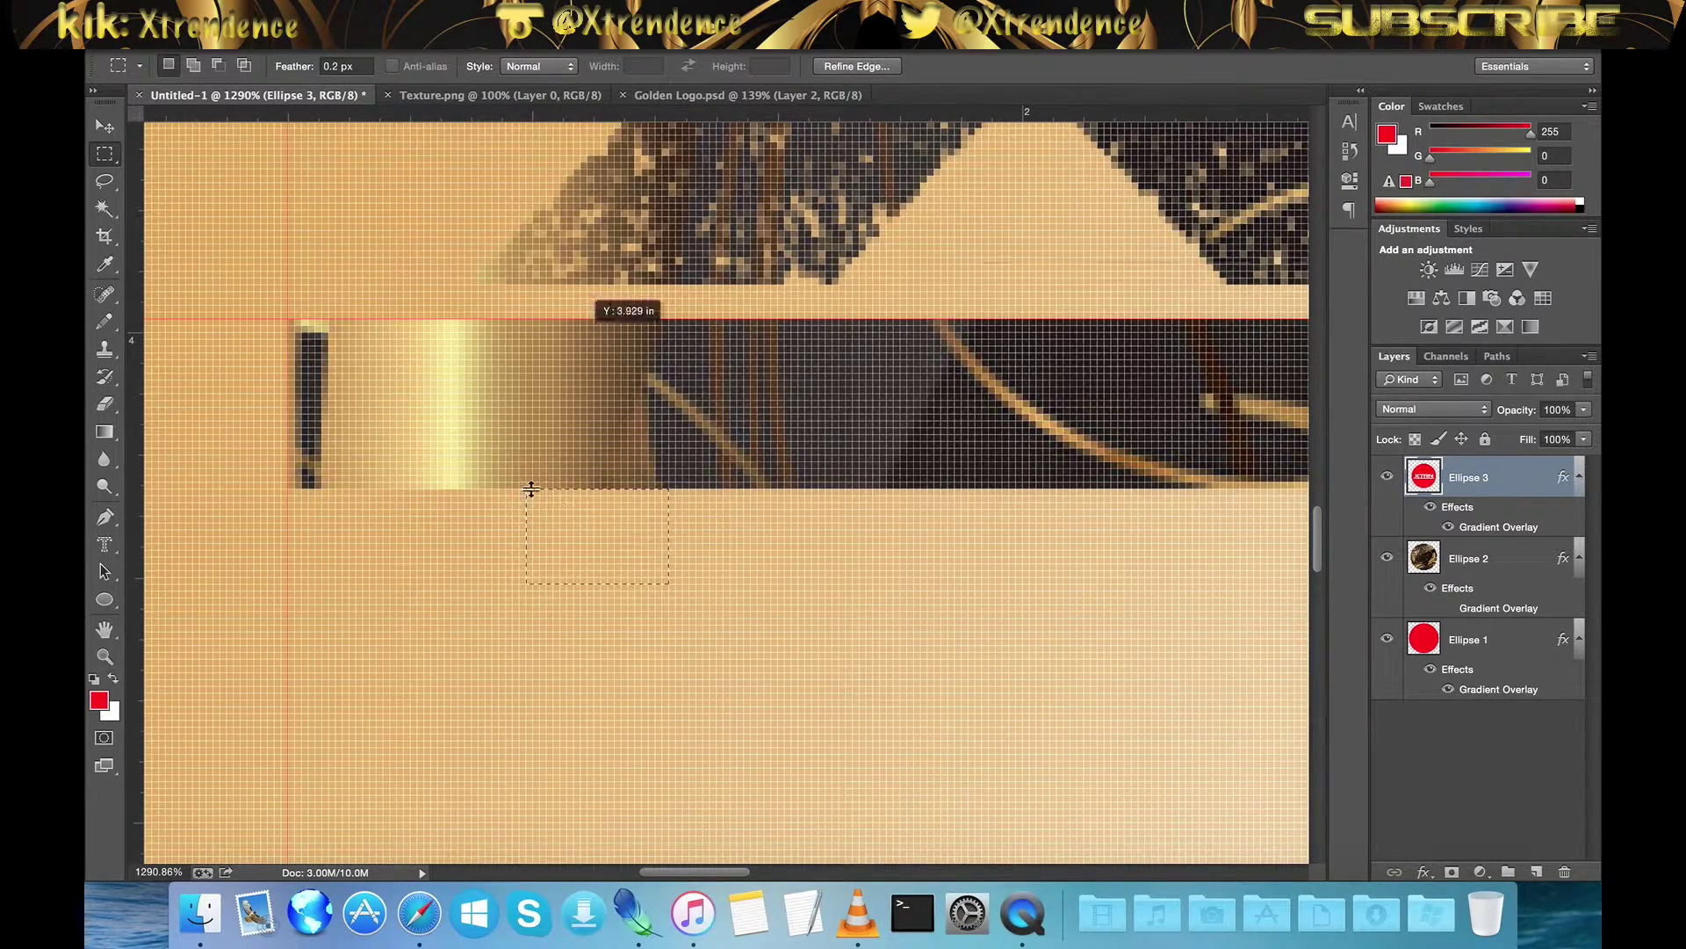
key(ctrl+d)
Test a marquee across the full bar between the guides, then discard it
scroll(667, 445, down, 3)
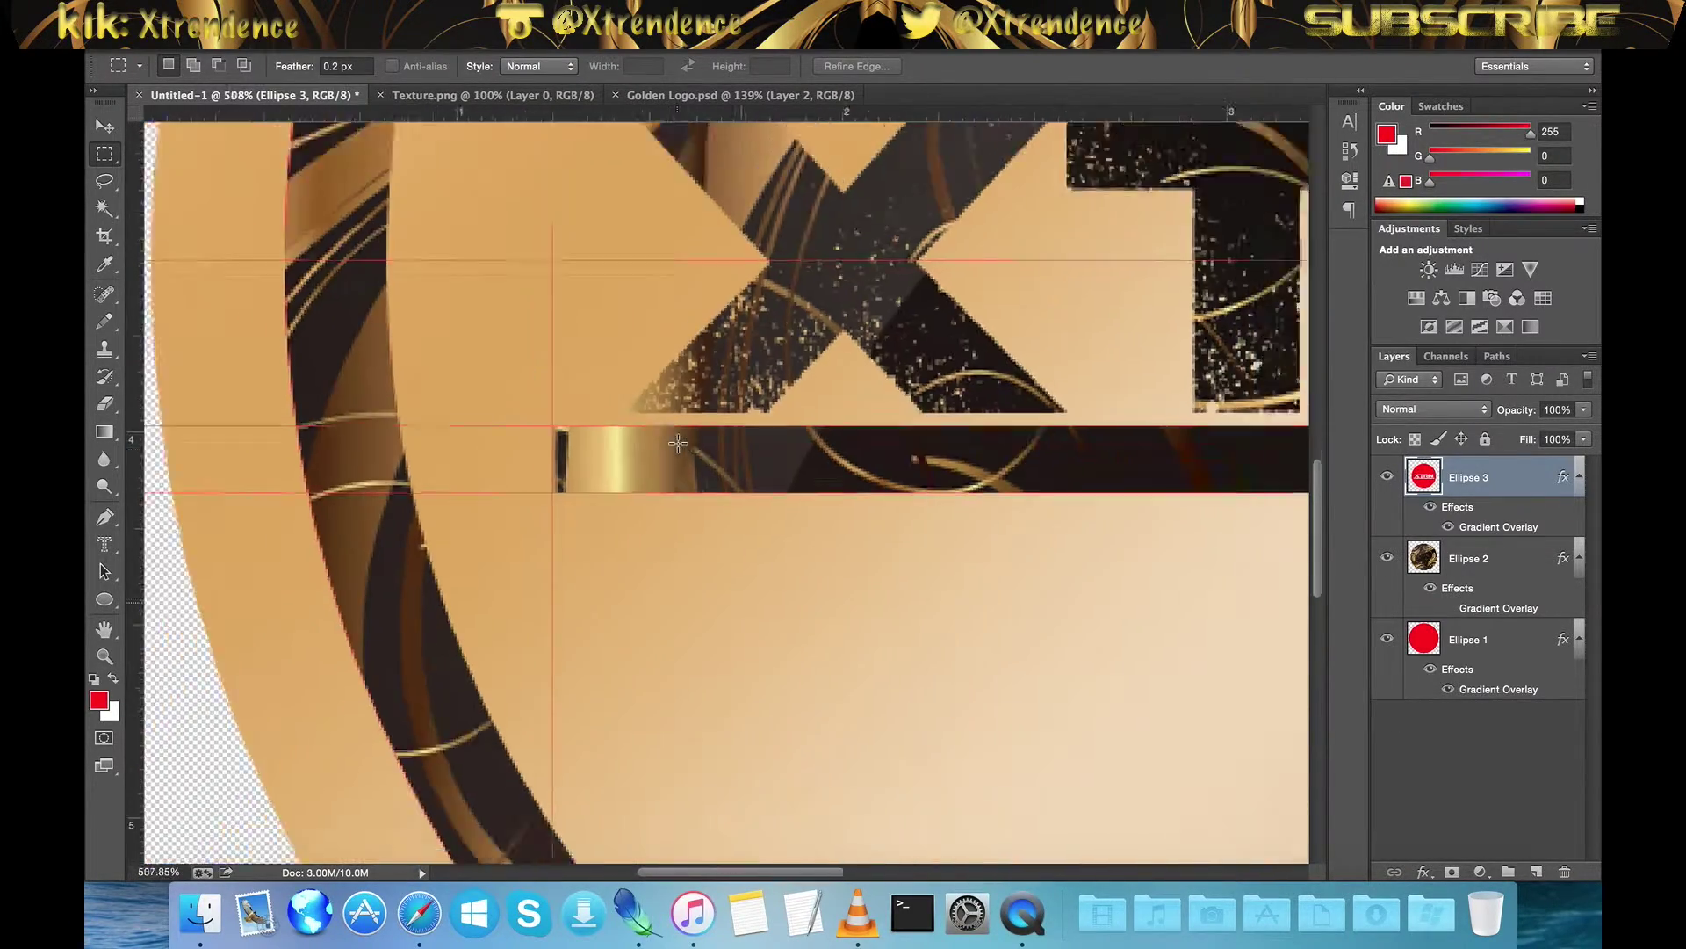
scroll(668, 445, down, 3)
scroll(659, 449, down, 1)
drag(374, 519, 1147, 549)
click(456, 536)
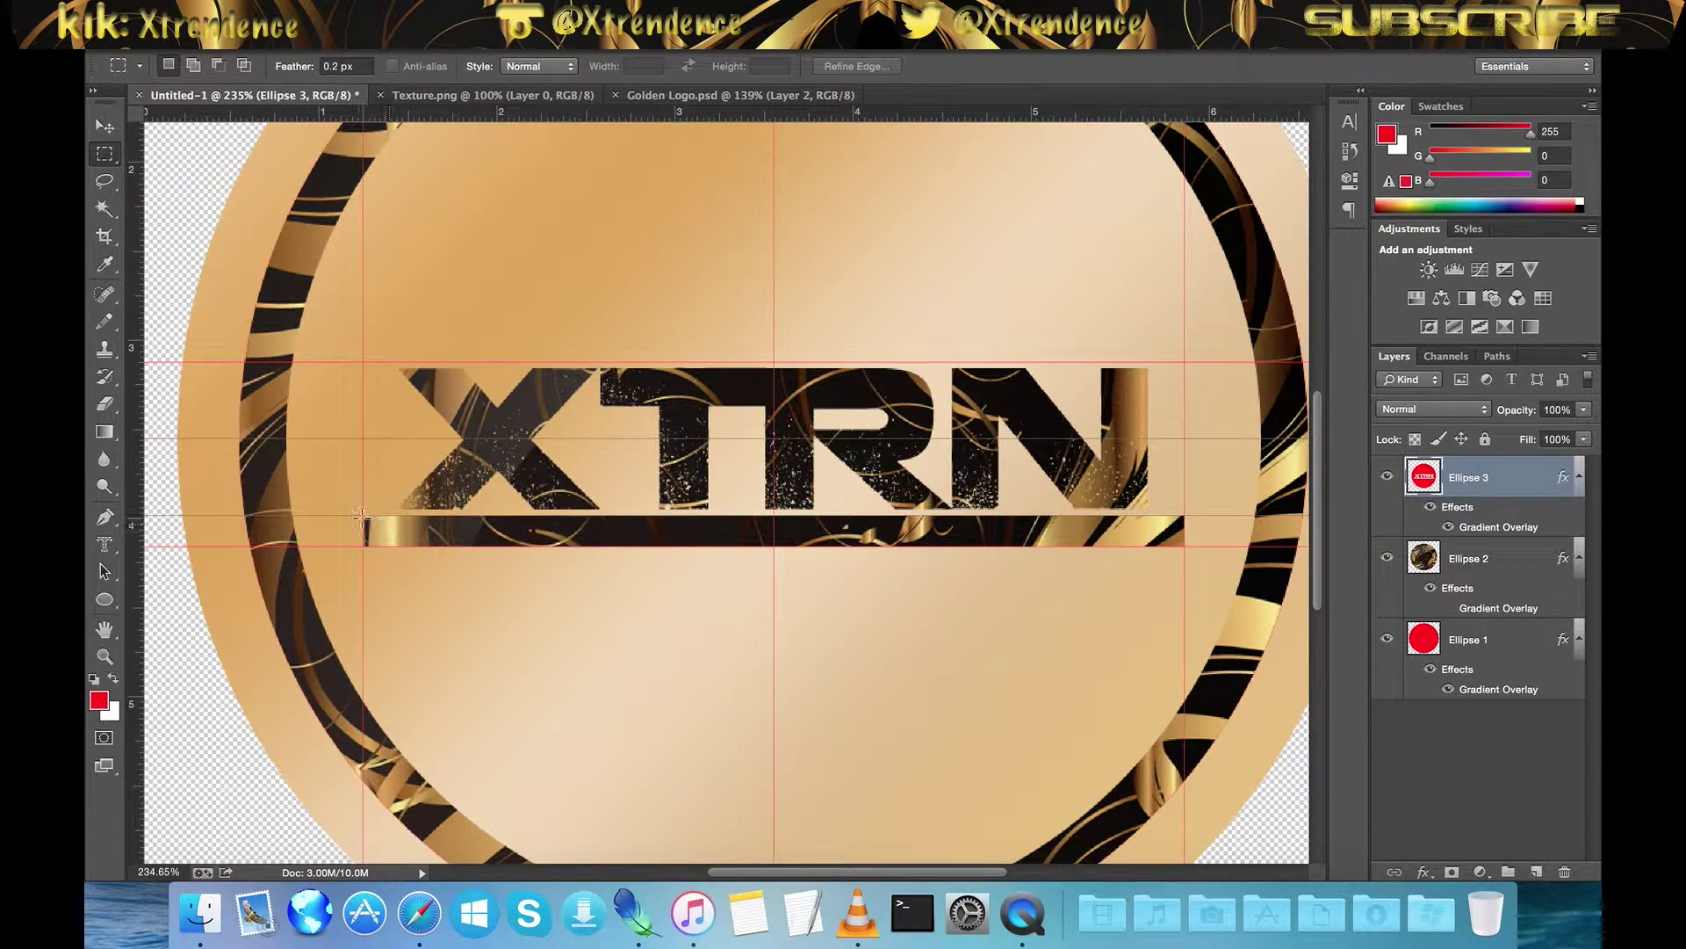
Select the full lower bar, shift the outline above XTRN, and fill it as a matching bar
drag(363, 515, 1182, 545)
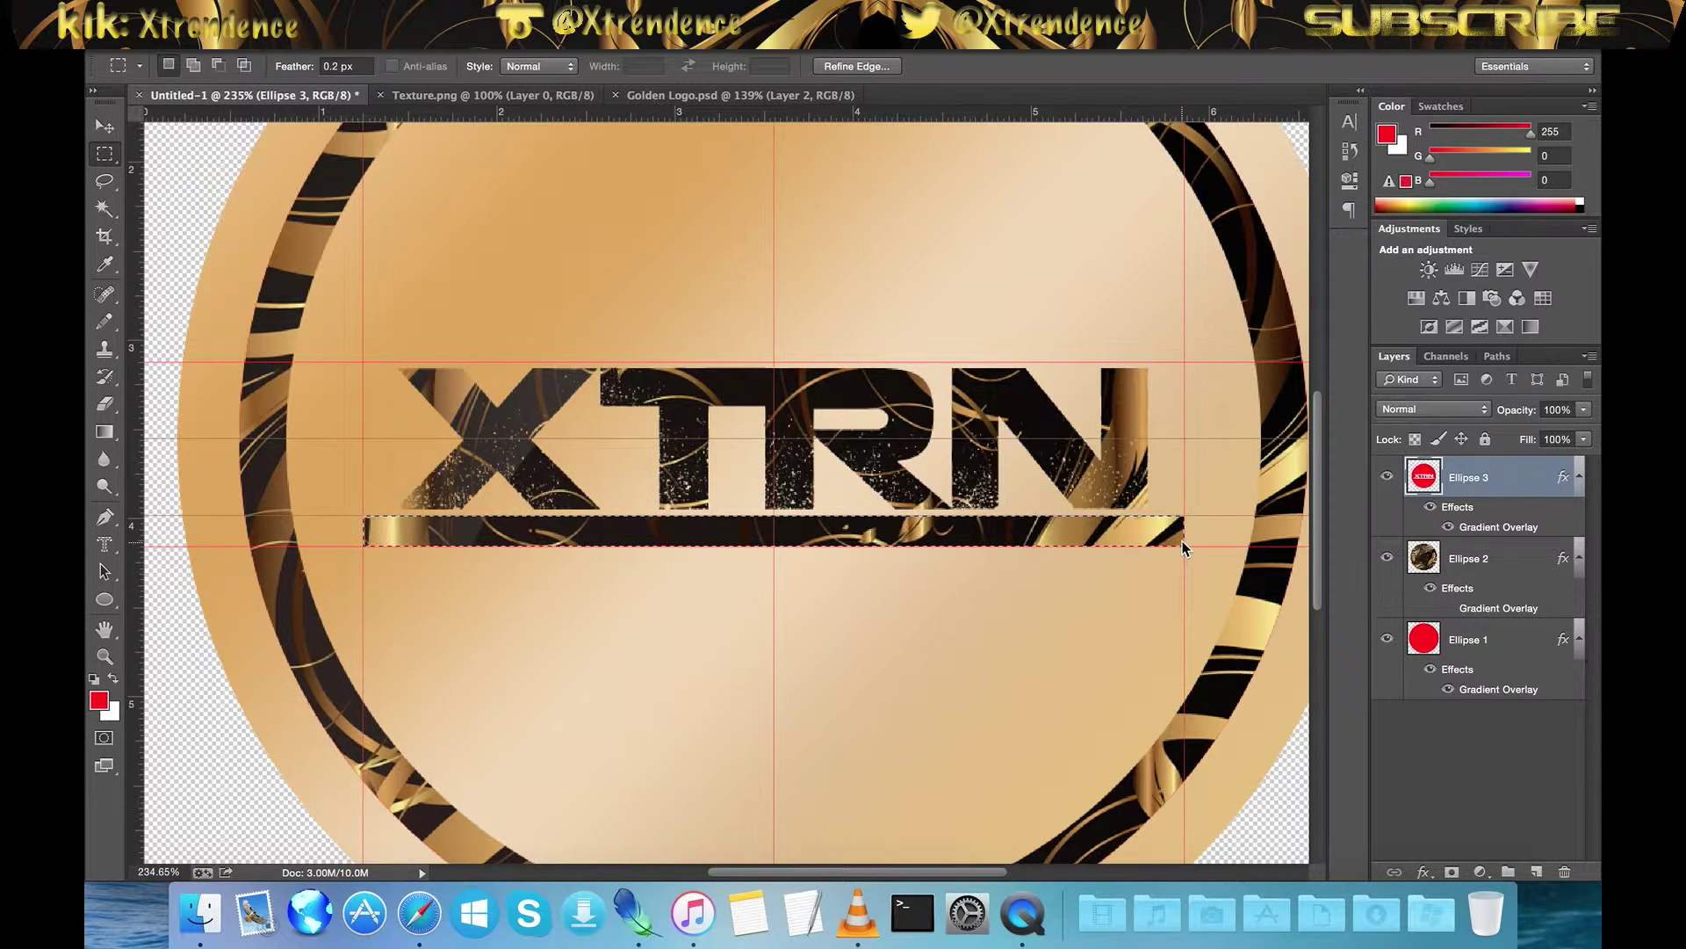
scroll(1182, 545, up, 2)
scroll(1183, 545, up, 3)
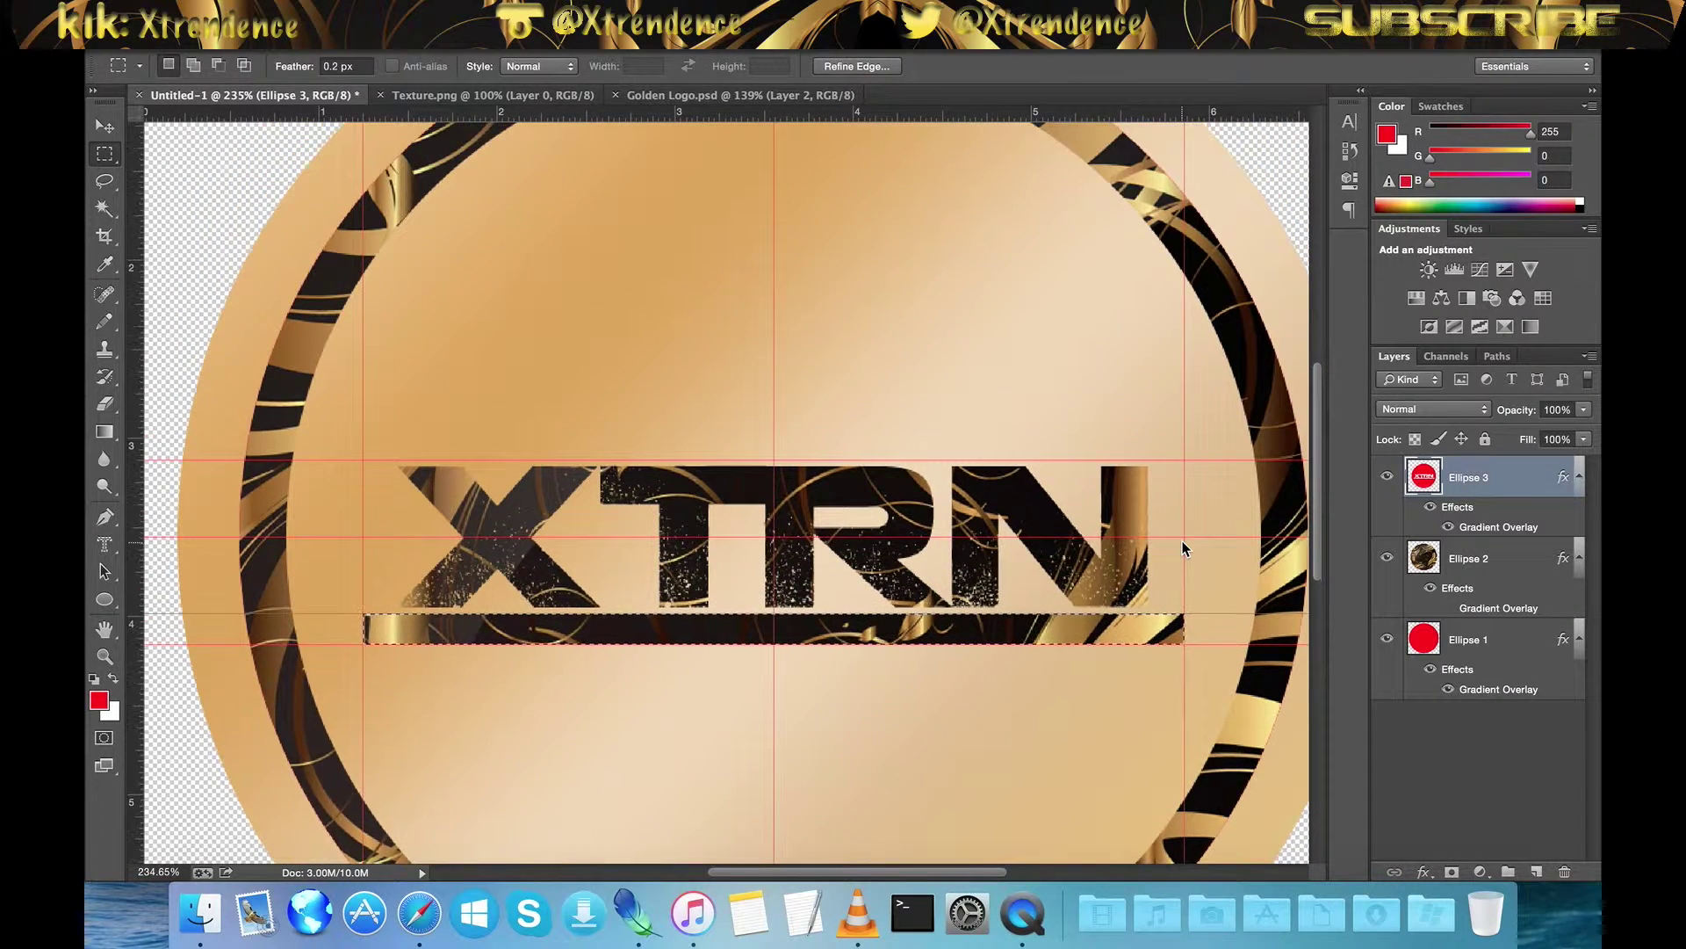
drag(737, 644, 738, 455)
key(alt+BackSpace)
key(ctrl+d)
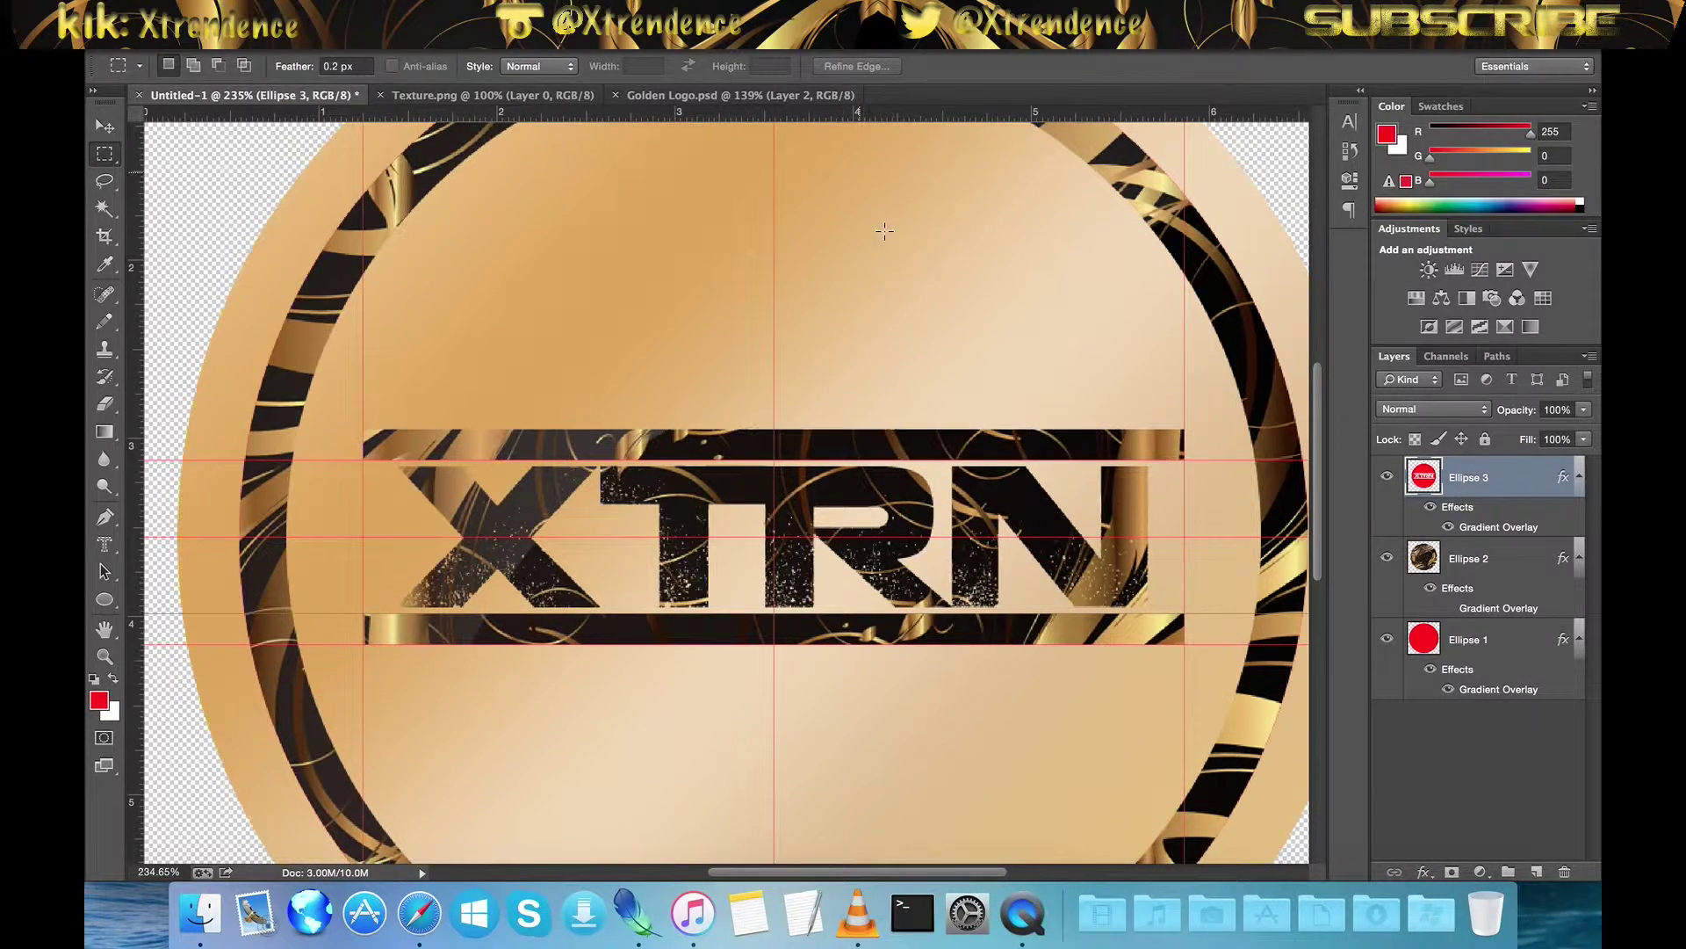
scroll(555, 383, down, 2)
scroll(555, 383, down, 4)
click(115, 545)
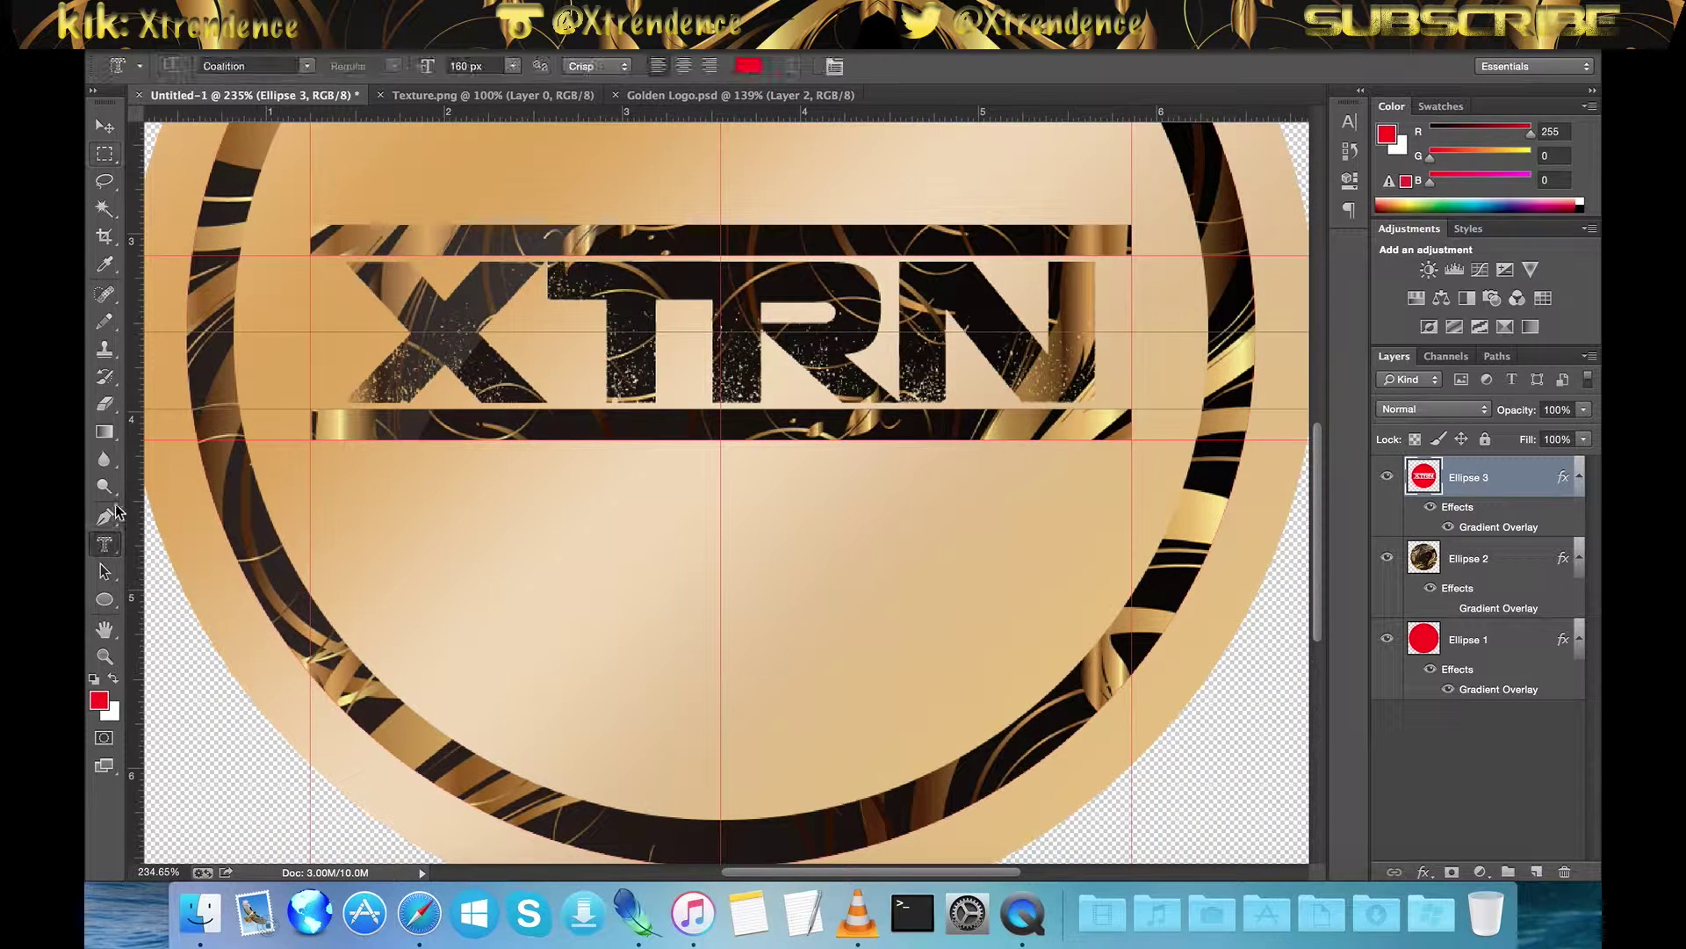
Start a text-mask selection on the badge, trying 100 px and 90 px sizes
click(456, 66)
text(100)
click(374, 522)
text(X)
key(BackSpace)
click(452, 66)
key(Return)
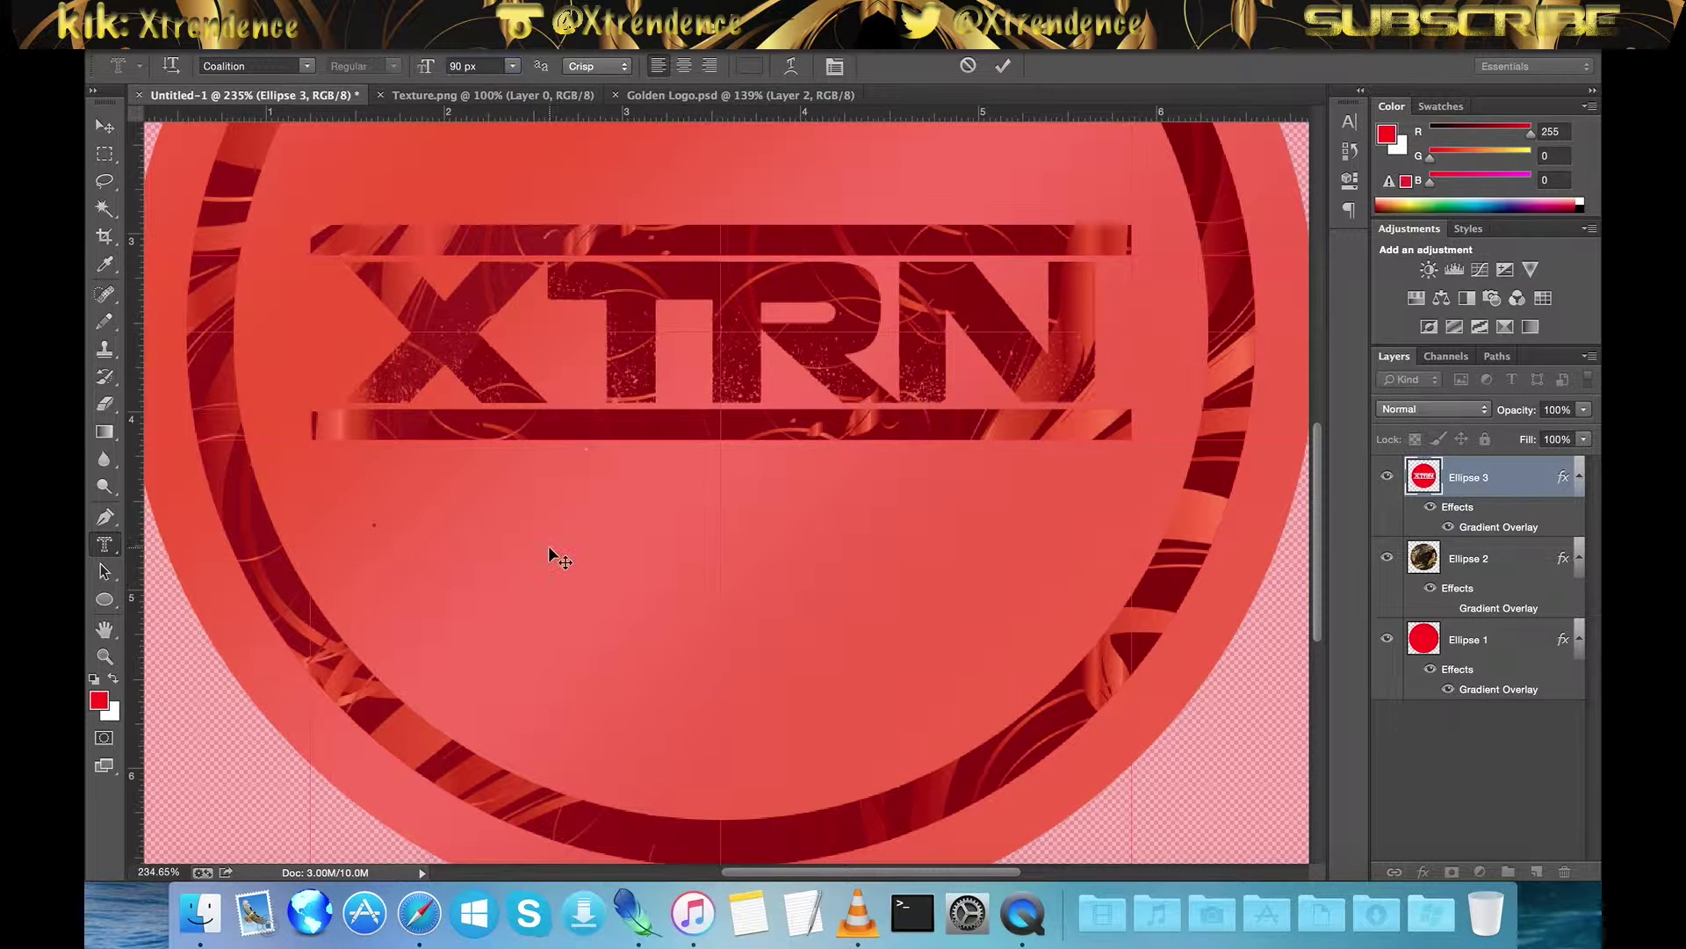
text(XTRENDENC)
key(BackSpace)
key(BackSpace)
key(BackSpace)
key(BackSpace)
Try XTRENDENCE at 75 px, then delete it as too large
click(457, 67)
text(5)
key(Return)
text(XTREND)
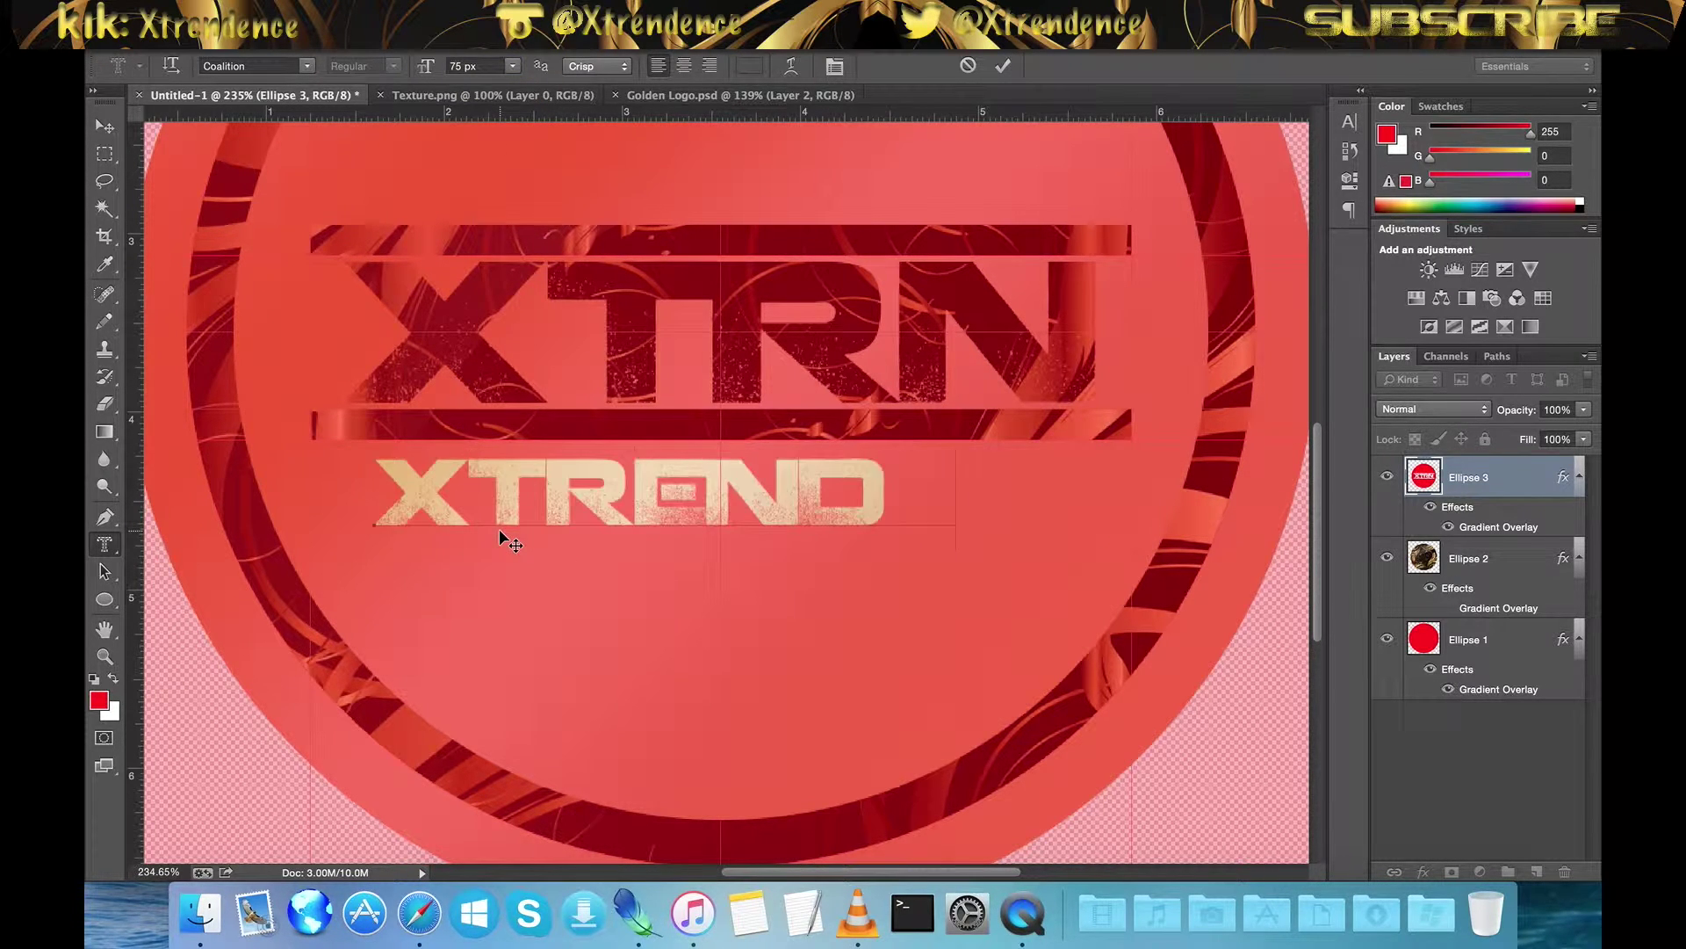
text(ENCE)
key(super+a)
key(BackSpace)
Create a 60 px XTRENDENCE text selection, nudge it under XTRN, and fill it with texture
click(456, 68)
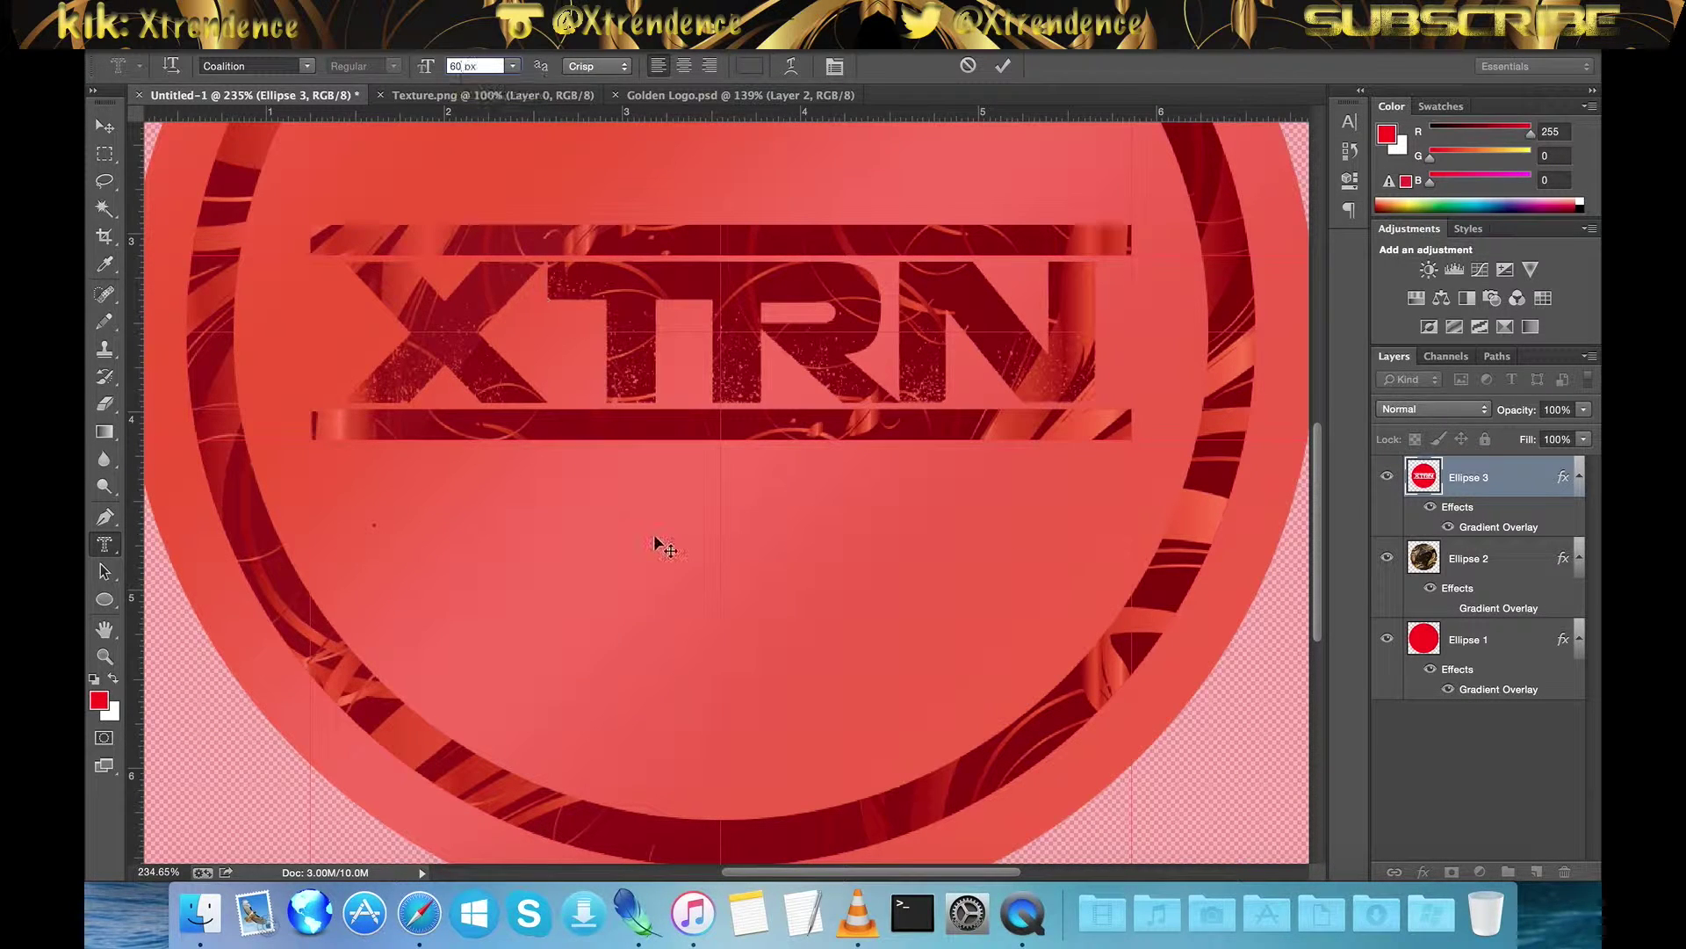
key(Return)
text(XTRENDENCE)
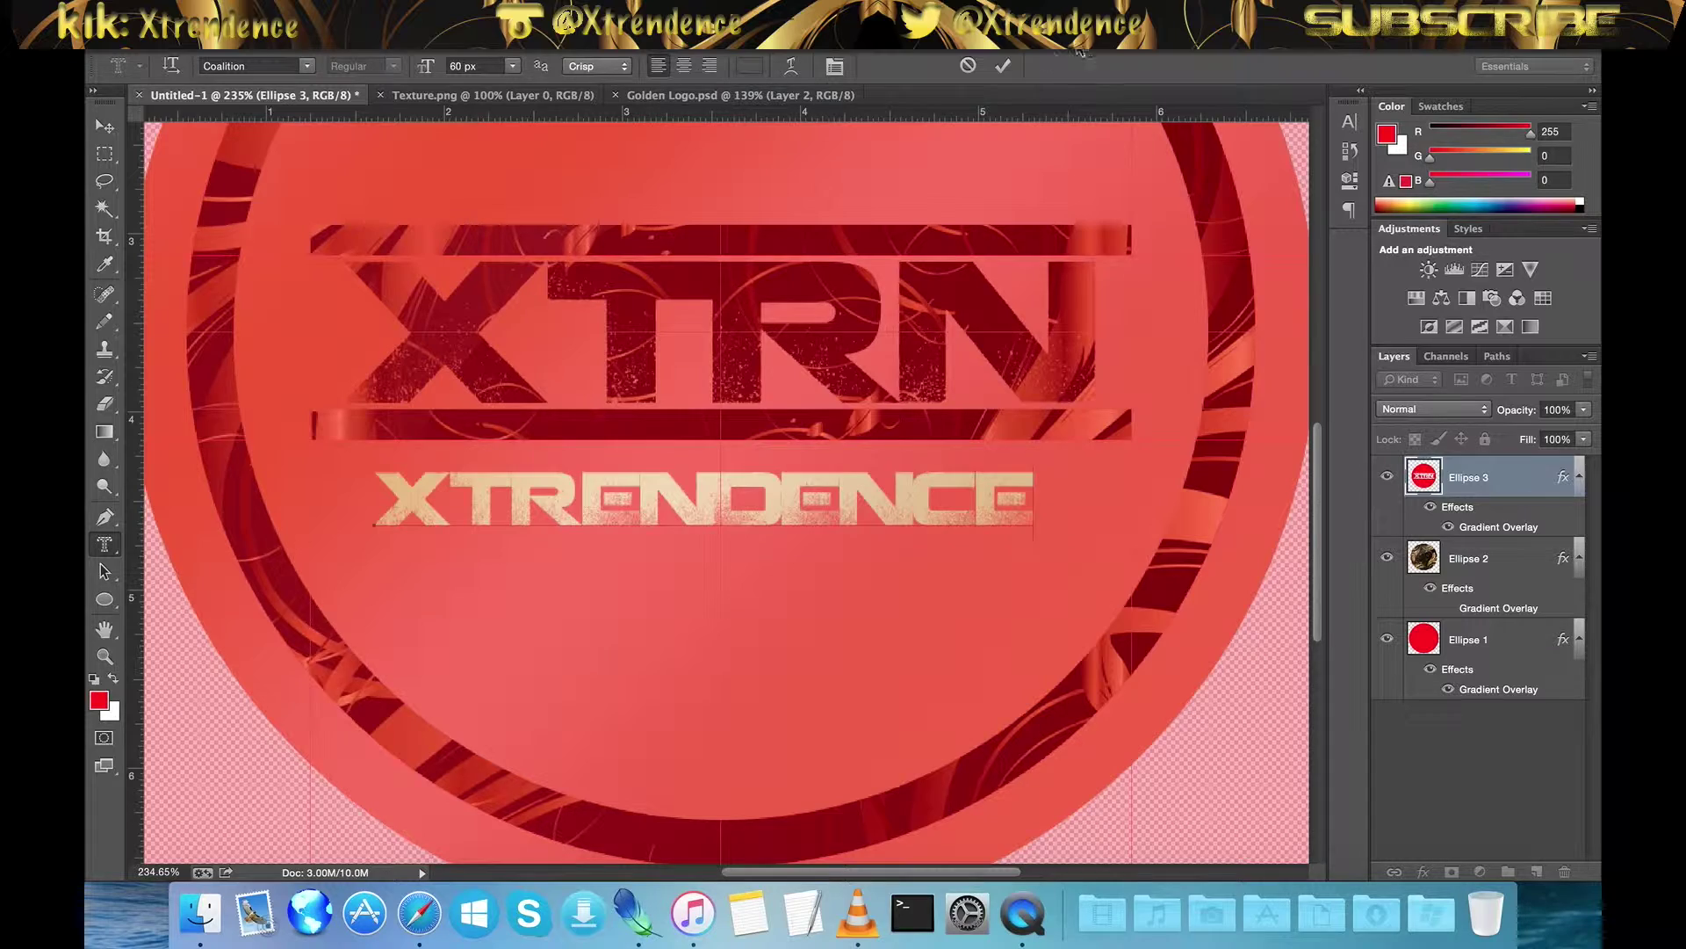
click(1002, 66)
click(102, 155)
mouse_move(744, 482)
mouse_down()
mouse_move(771, 472)
mouse_move(761, 460)
mouse_up()
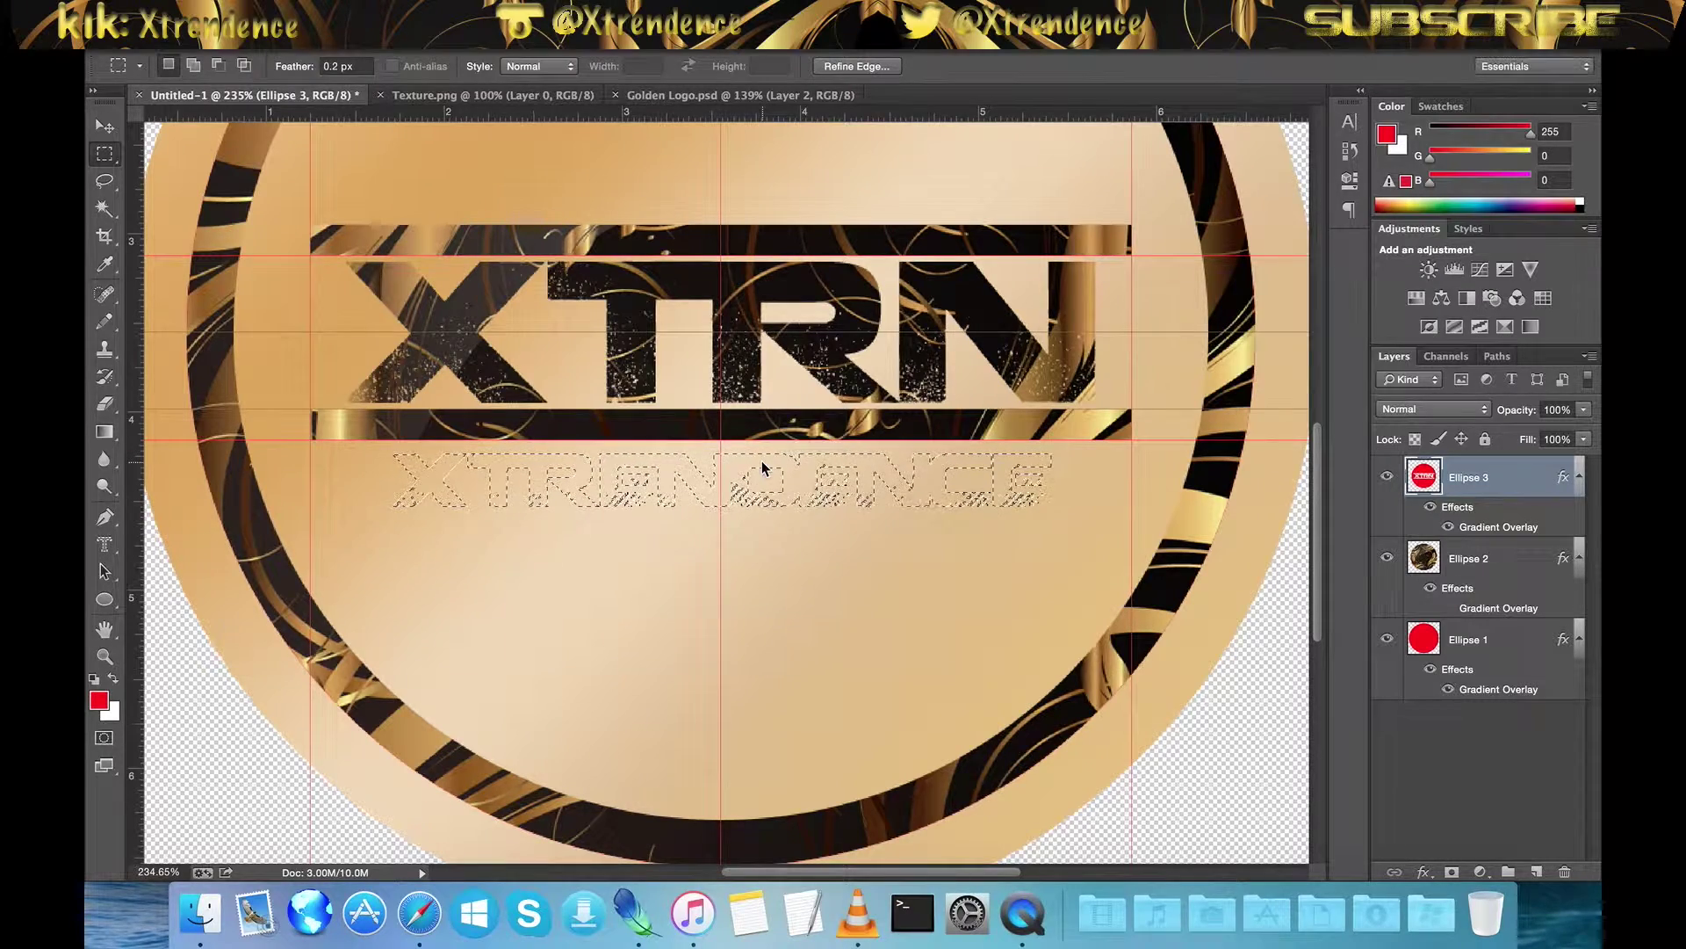
key(BackSpace)
Deselect the XTRENDENCE word and compare the badge against the Golden Logo.psd reference
key(ctrl+d)
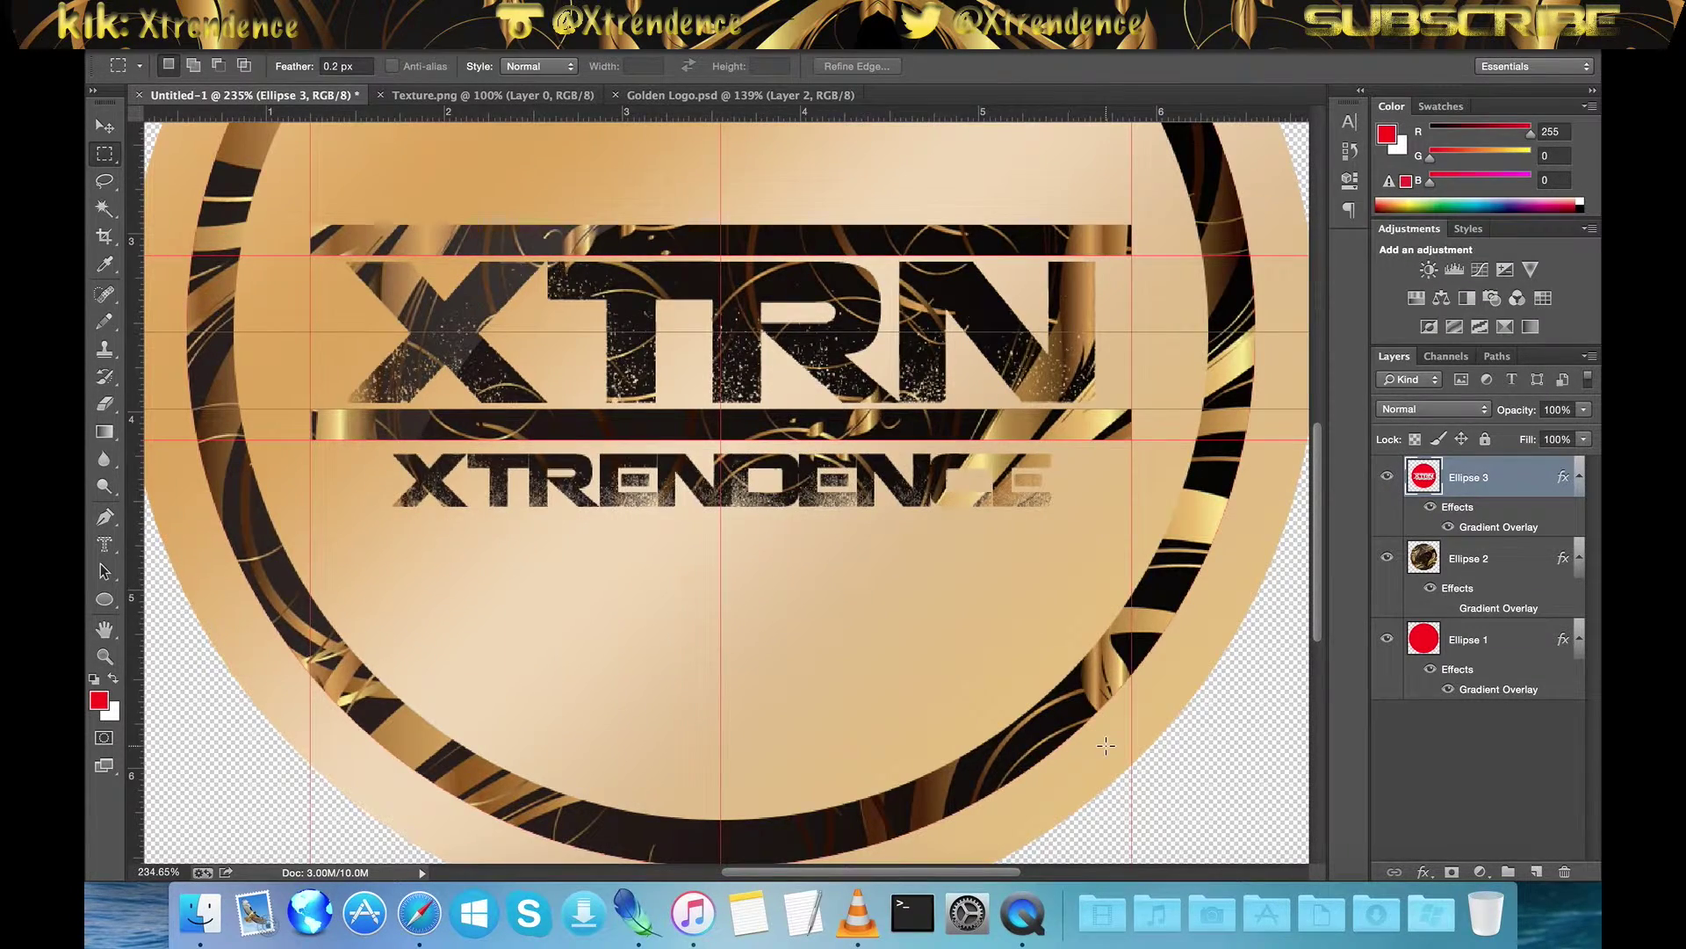
scroll(881, 620, down, 5)
click(745, 96)
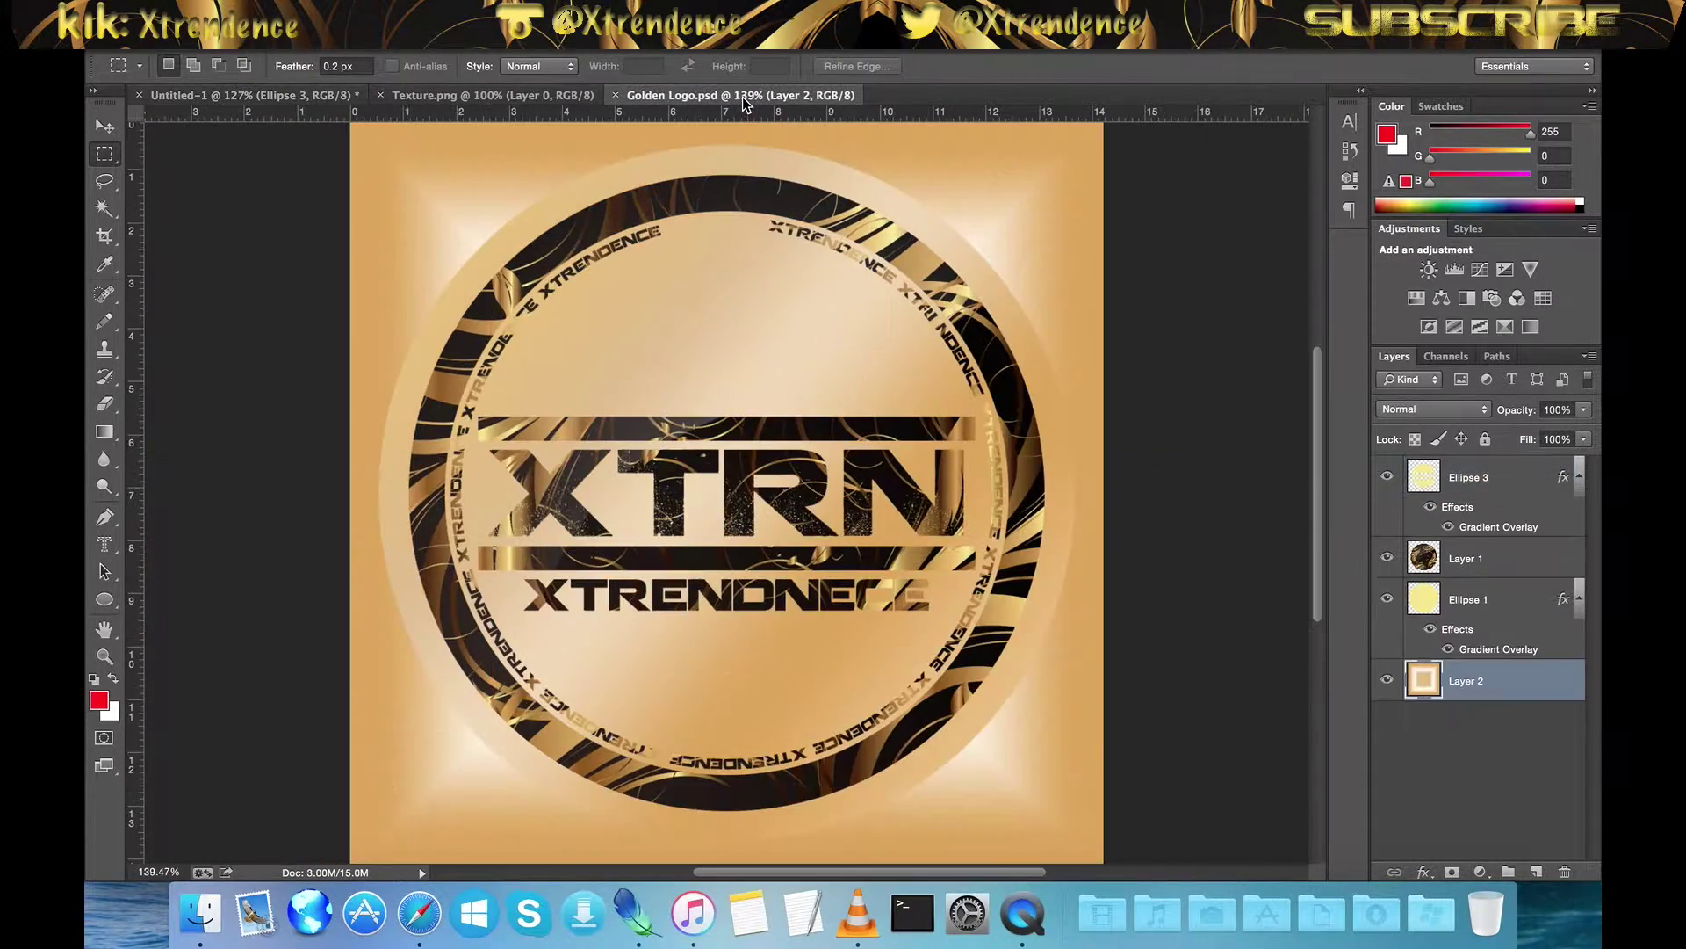
click(309, 97)
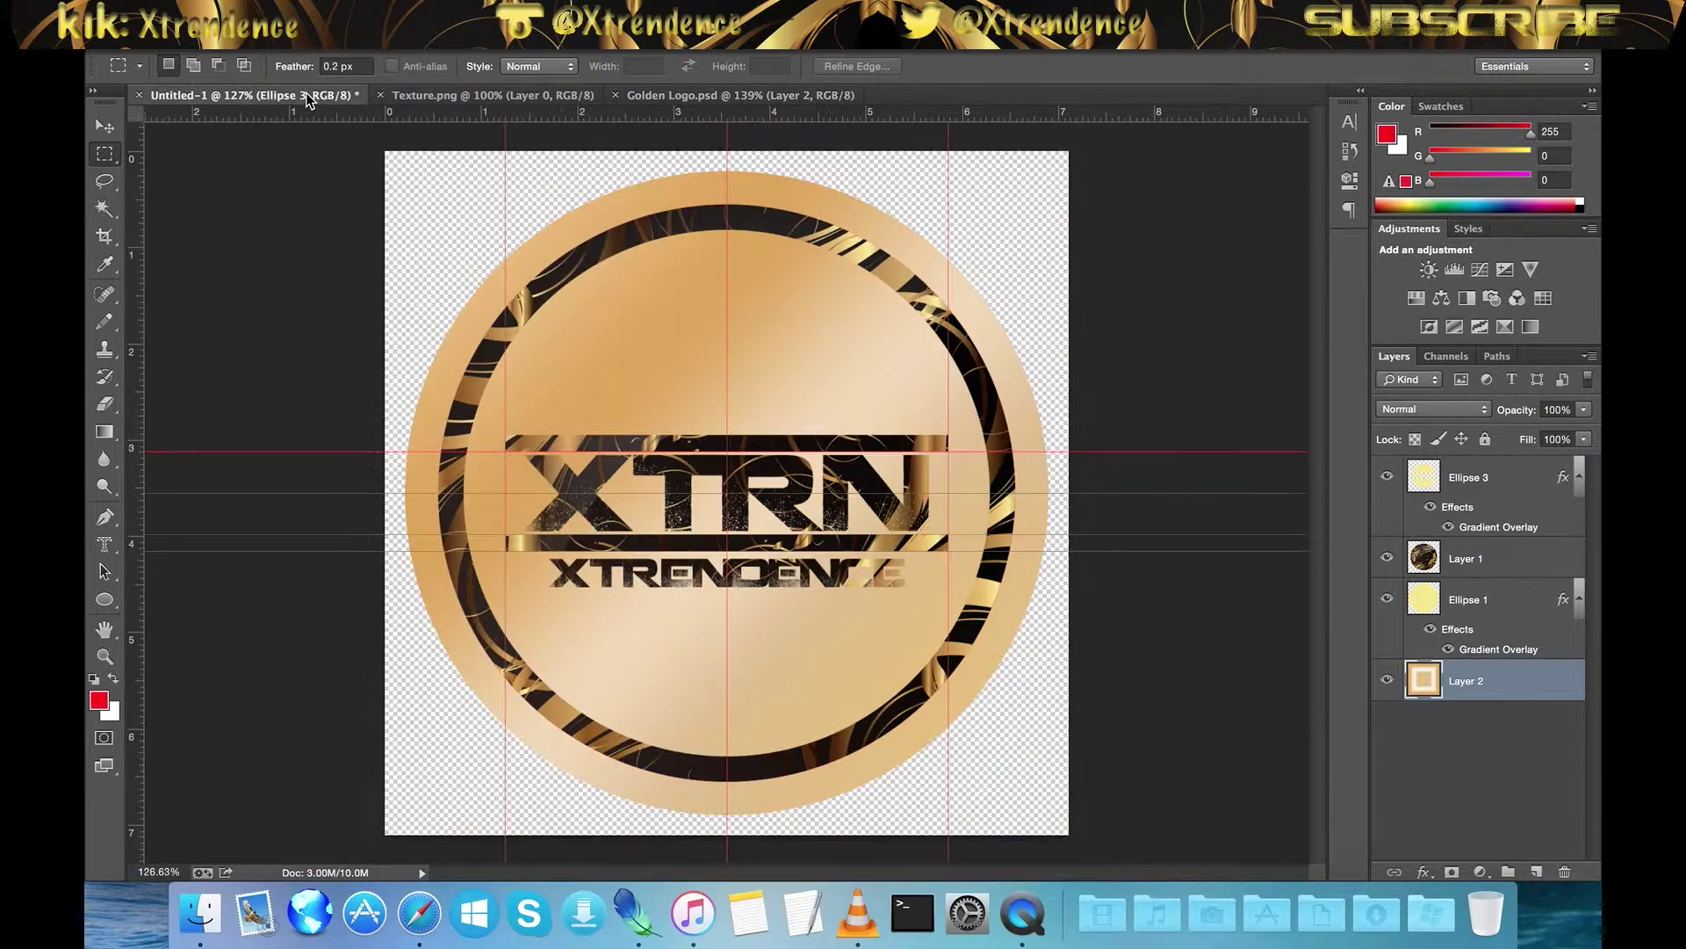
scroll(752, 387, up, 3)
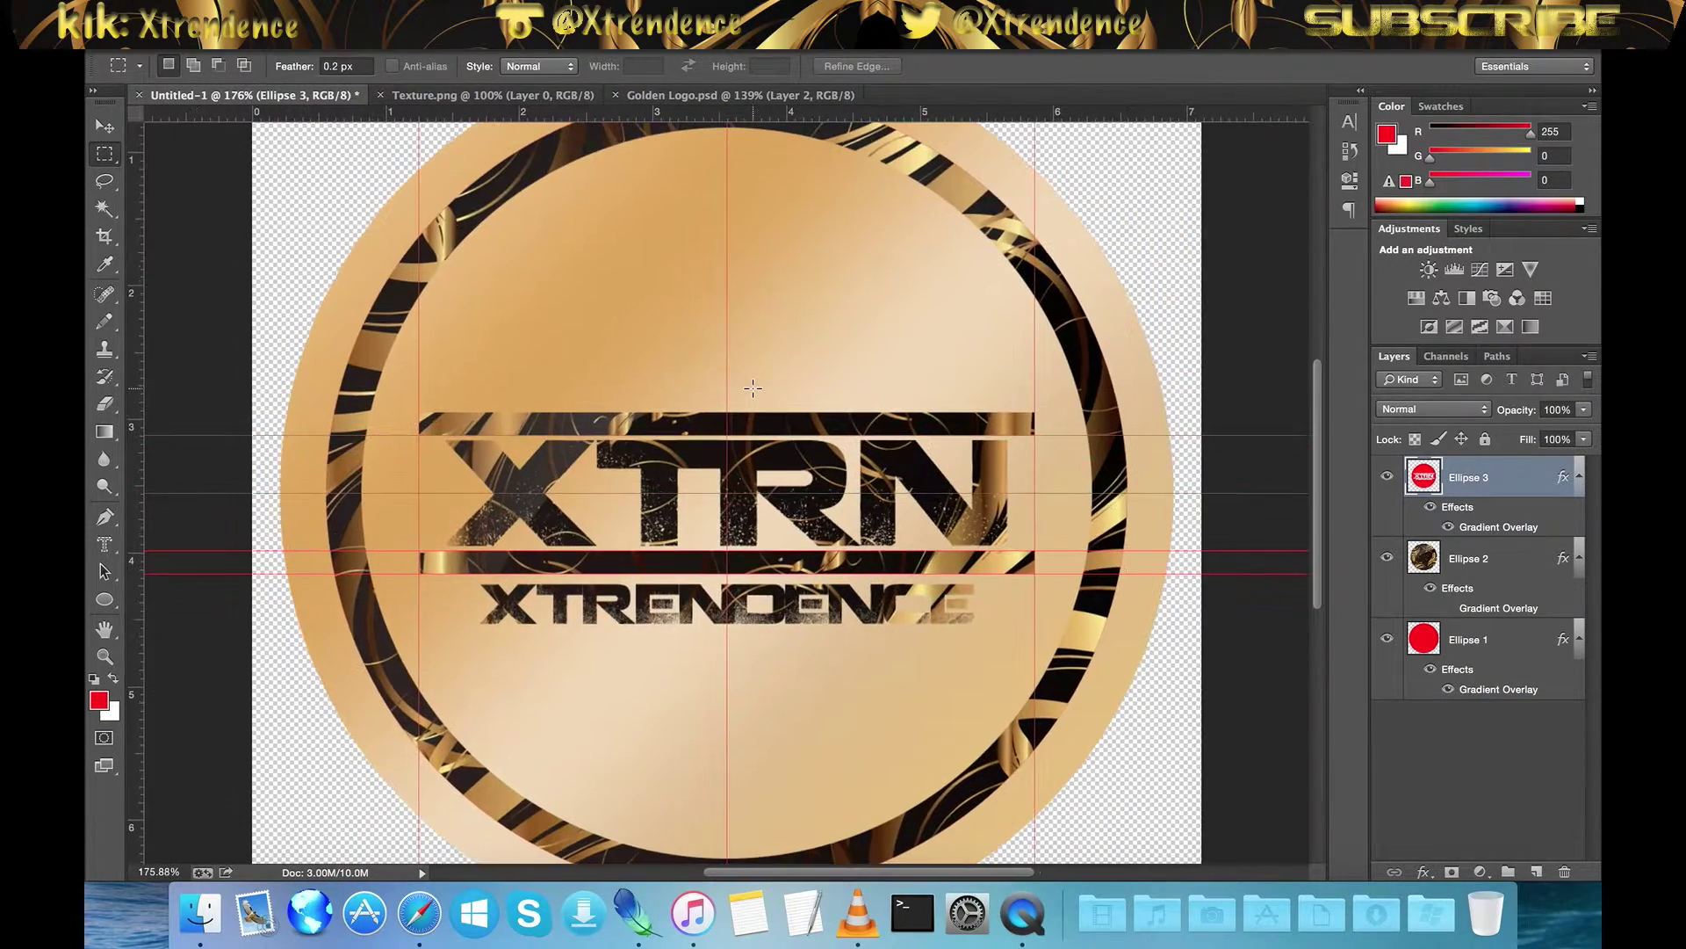
scroll(753, 387, down, 3)
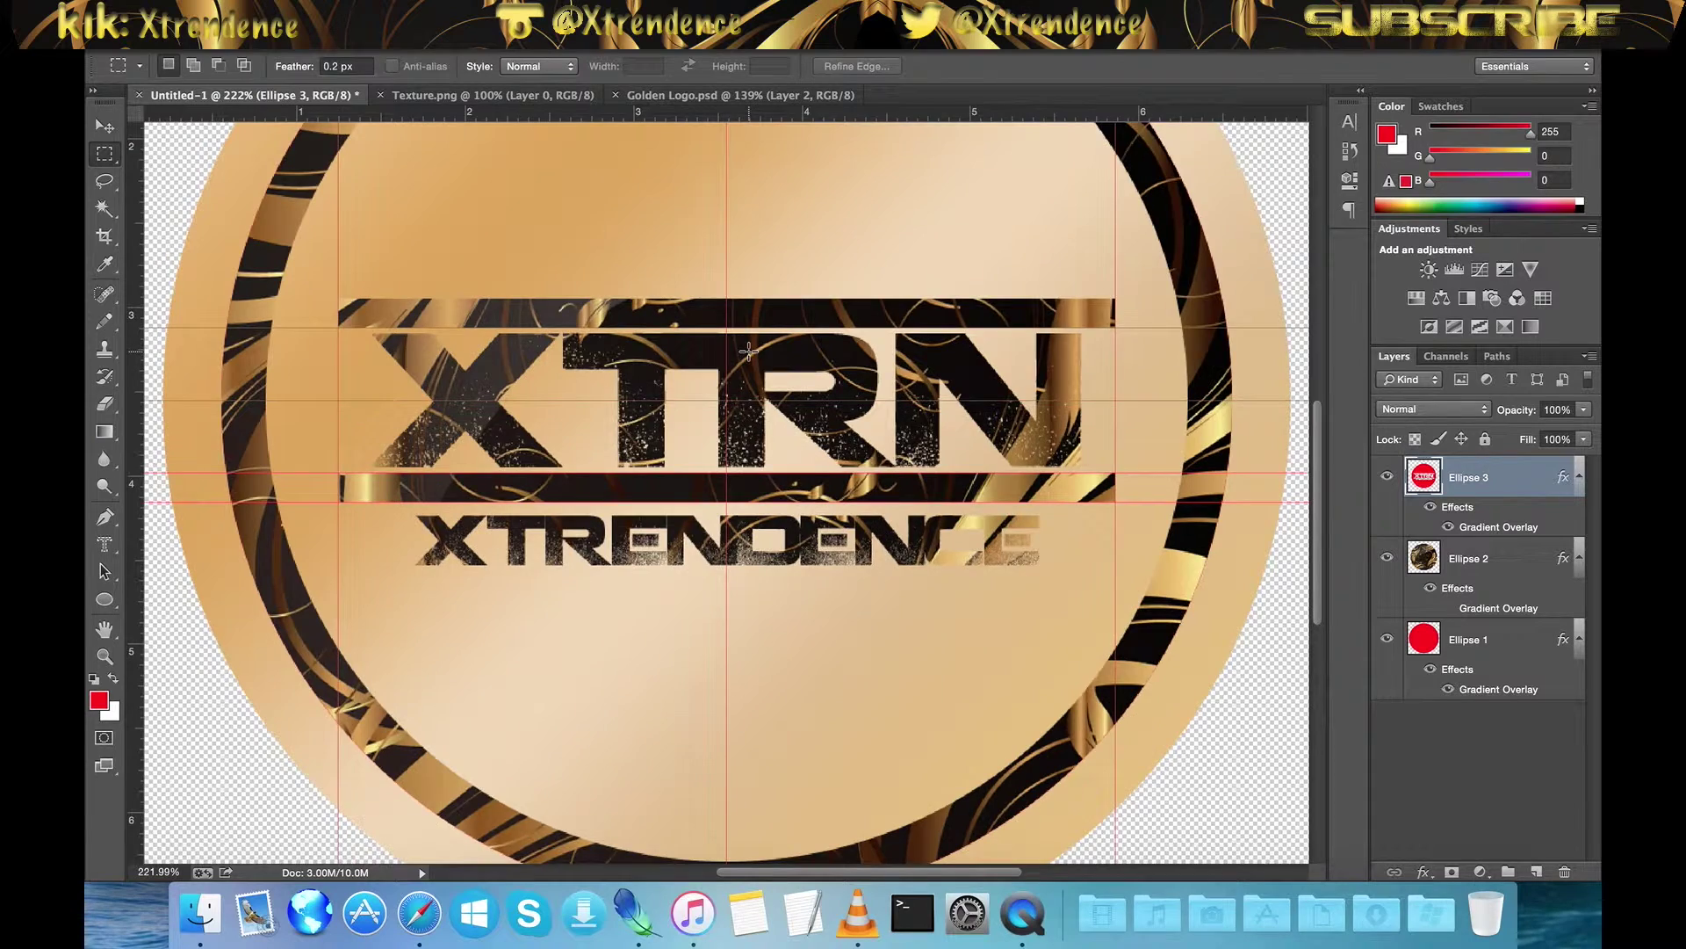
scroll(749, 352, down, 3)
scroll(748, 352, down, 1)
click(106, 599)
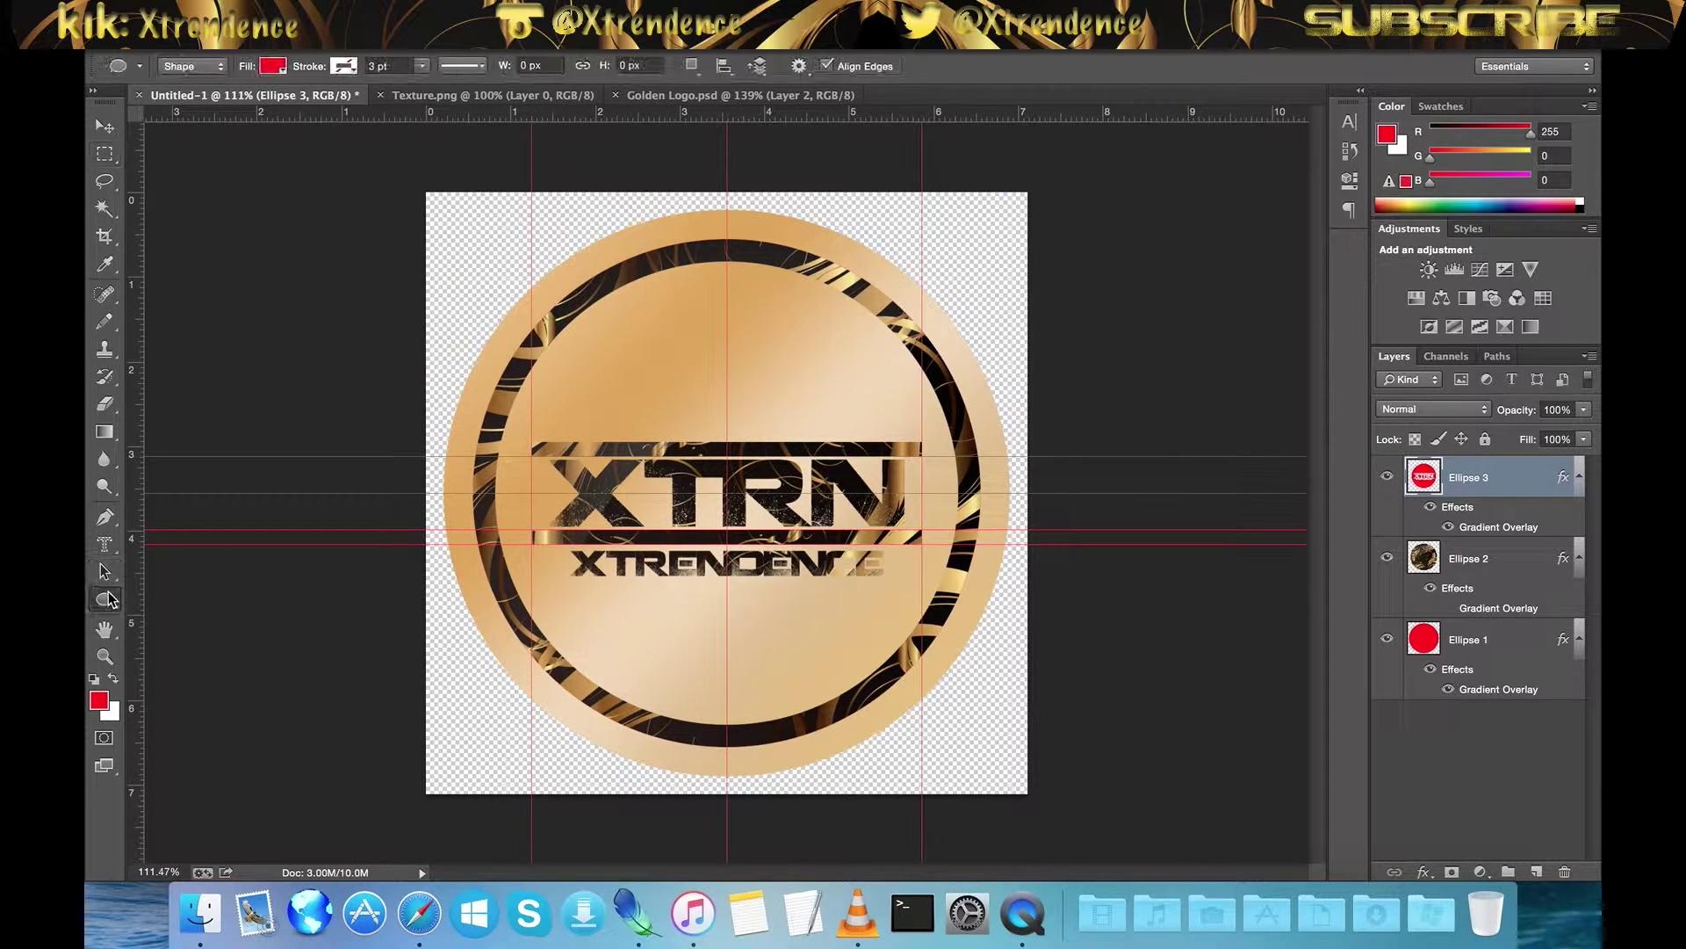
Set the Ellipse tool to Path mode and start type on the circular path
click(185, 70)
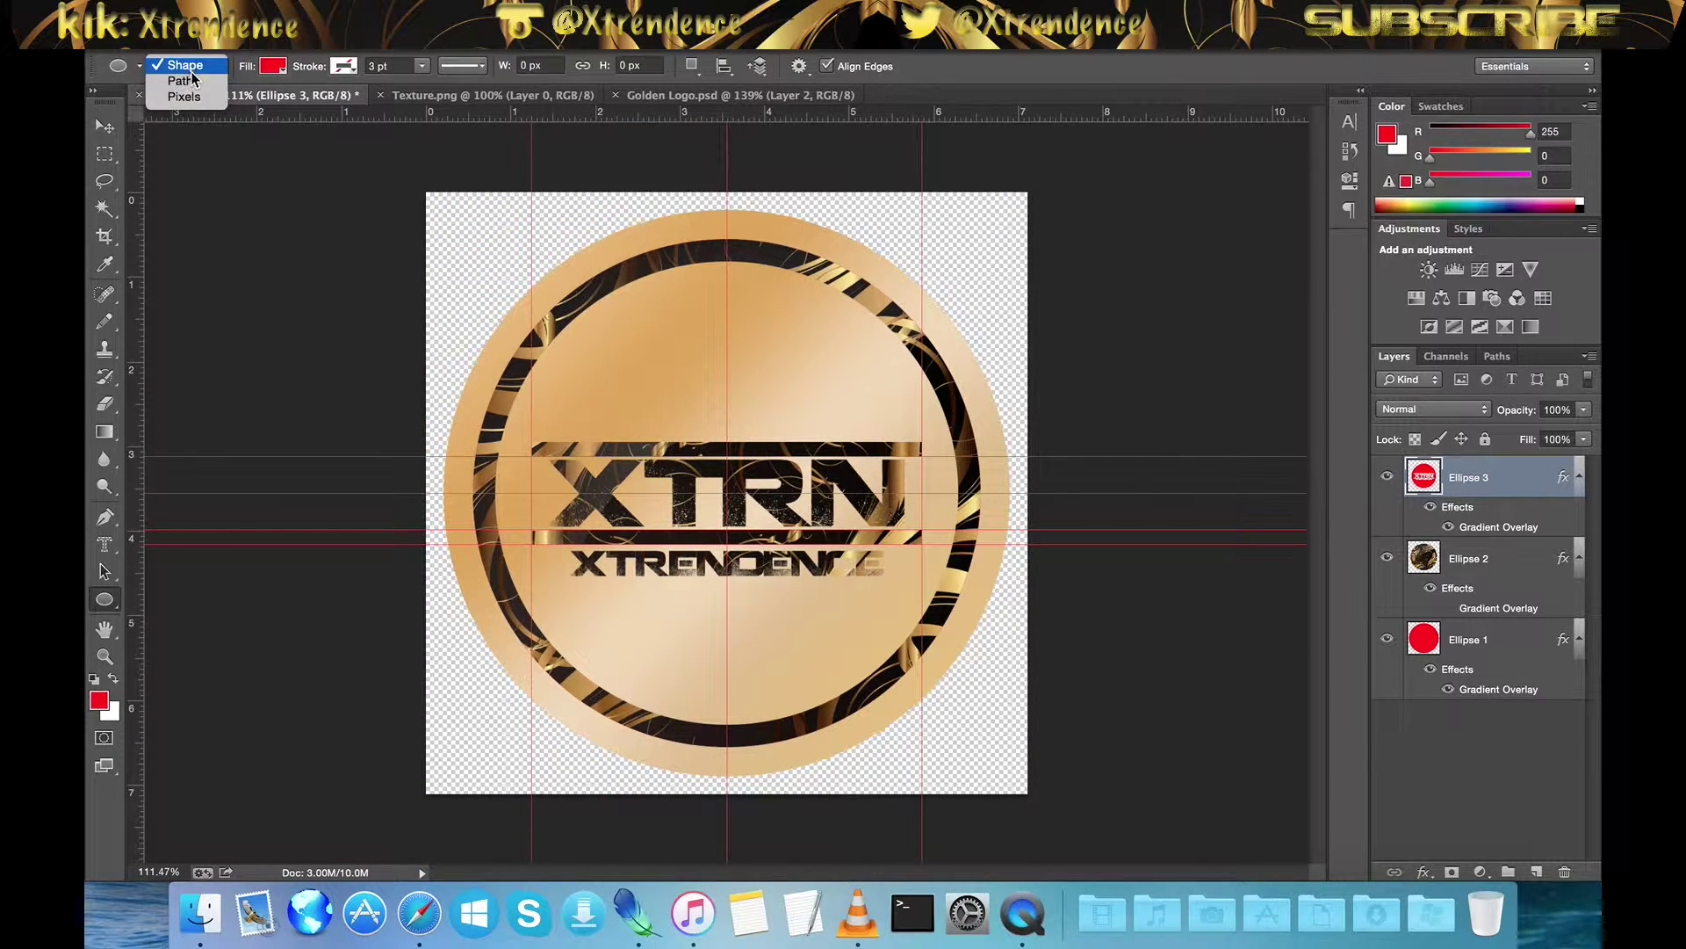
click(192, 80)
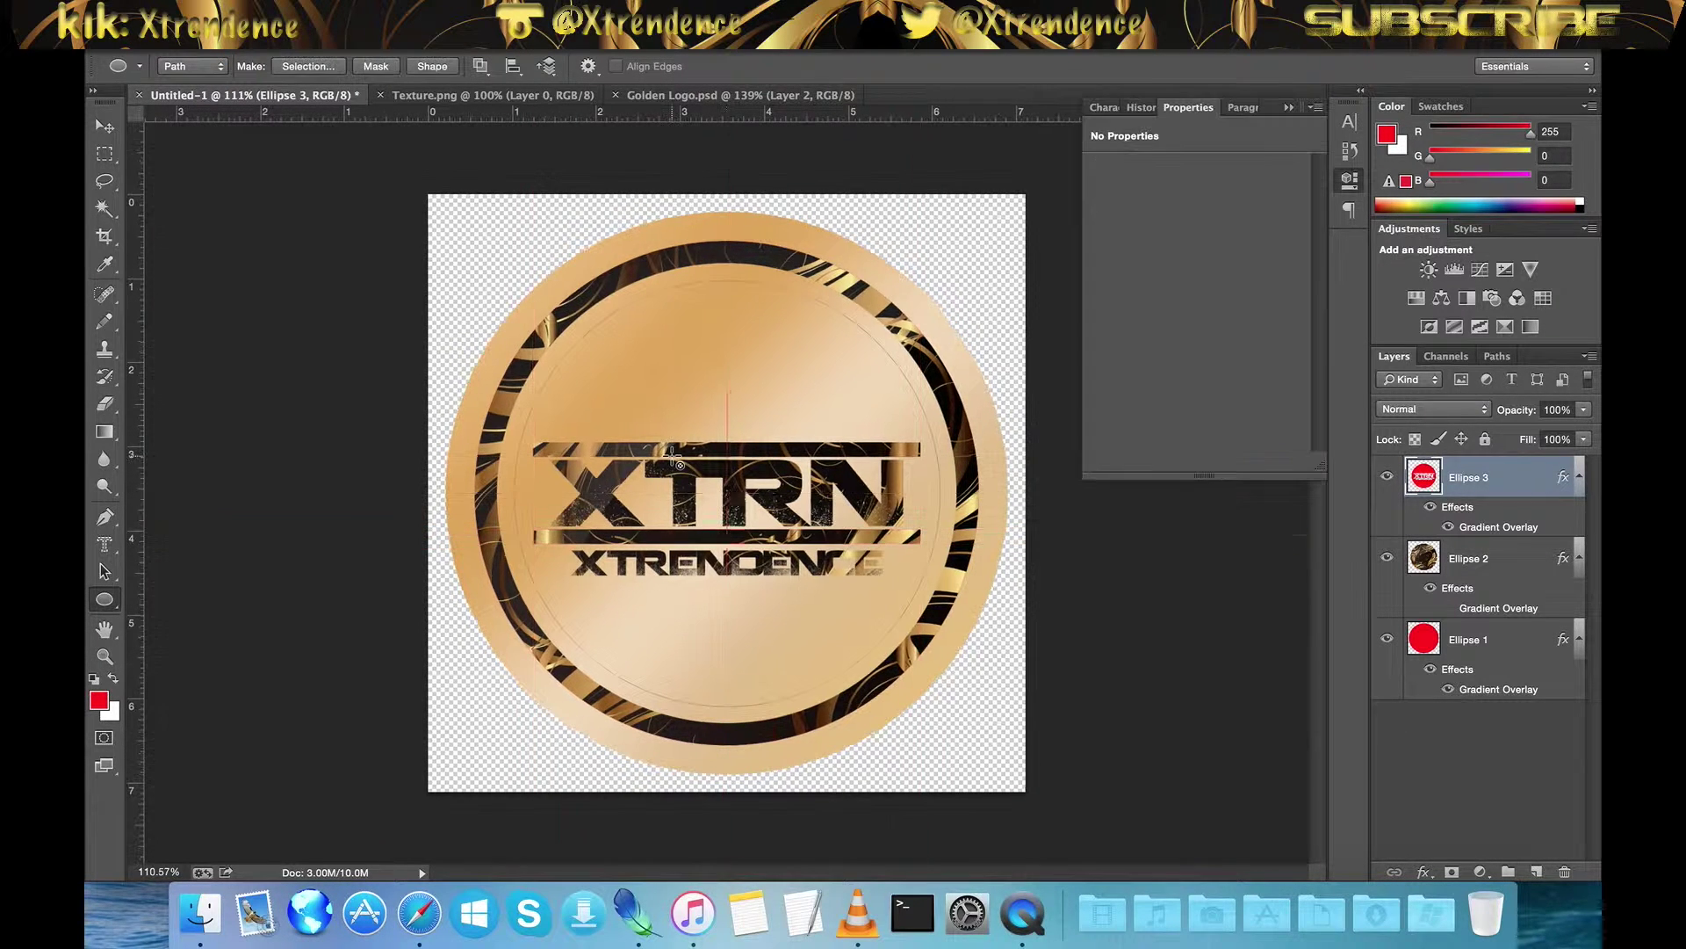
click(104, 546)
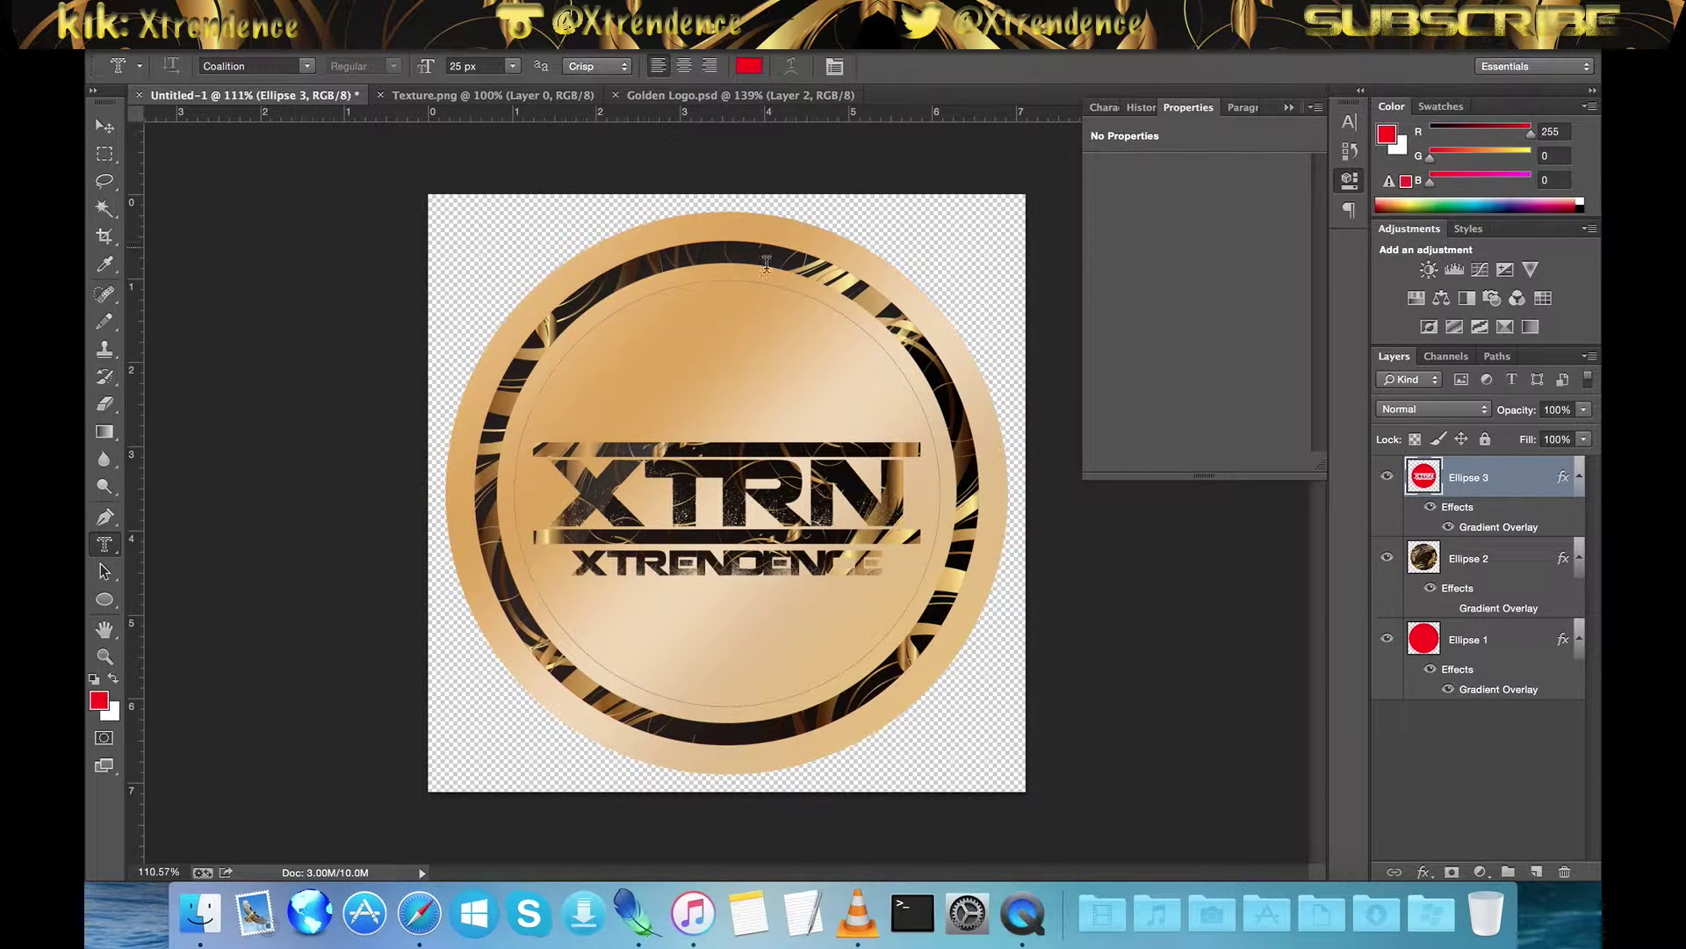
click(730, 278)
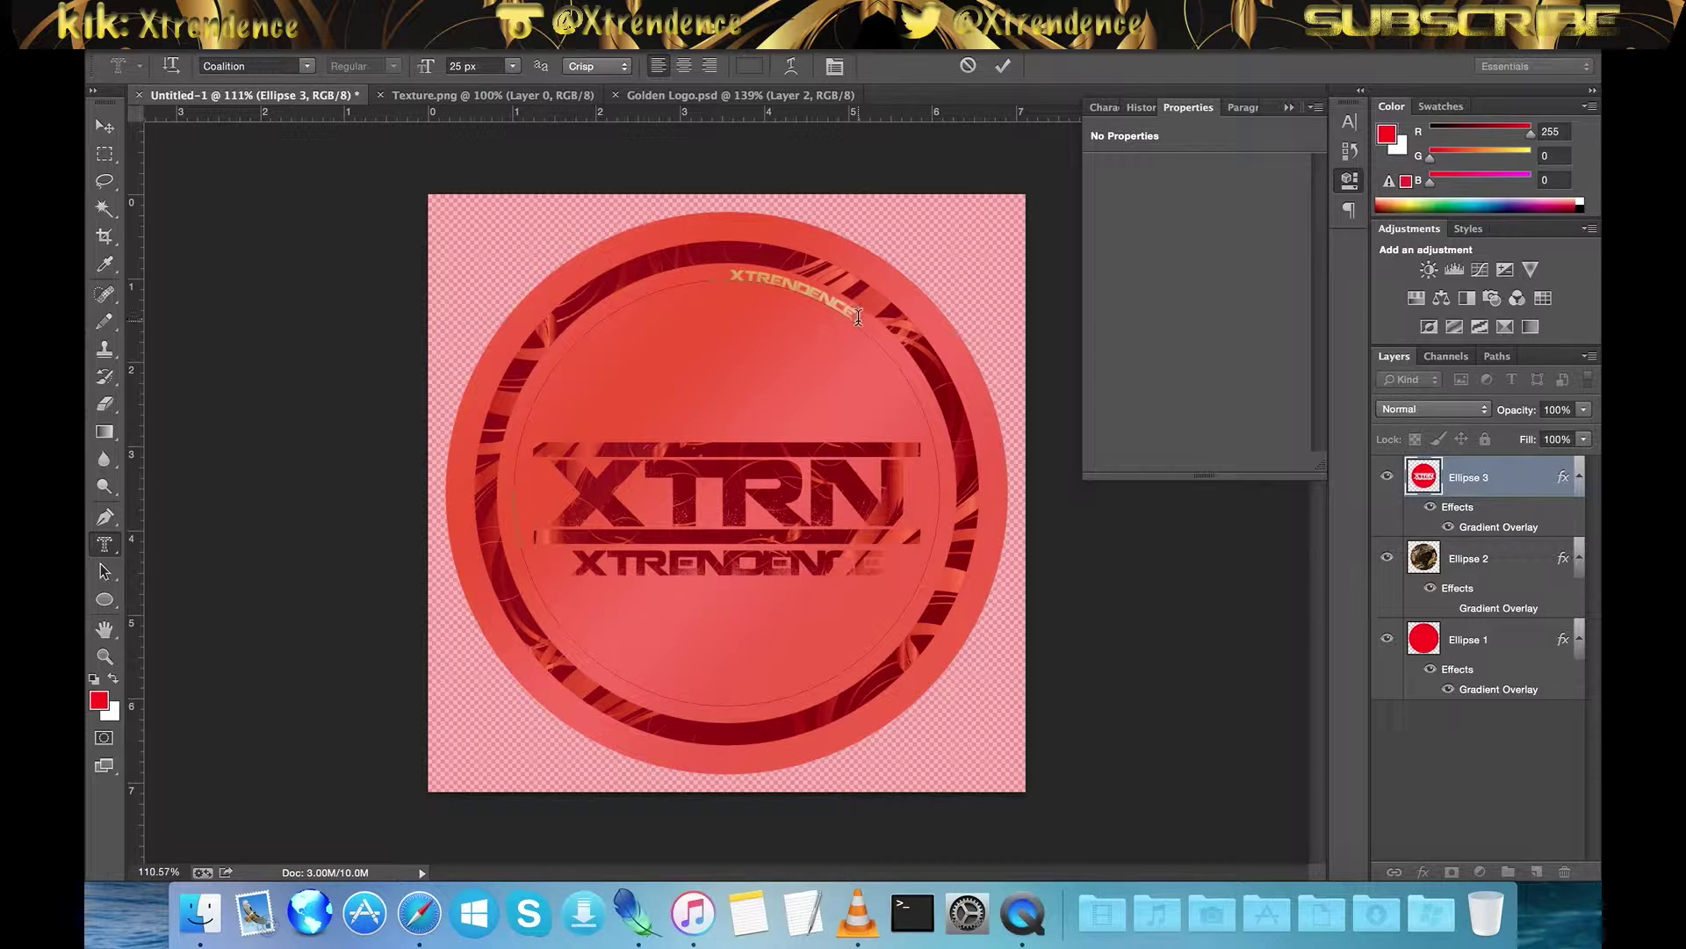
Copy the XTRENDENCE text and paste repeated copies around the whole circular path
drag(852, 314, 740, 277)
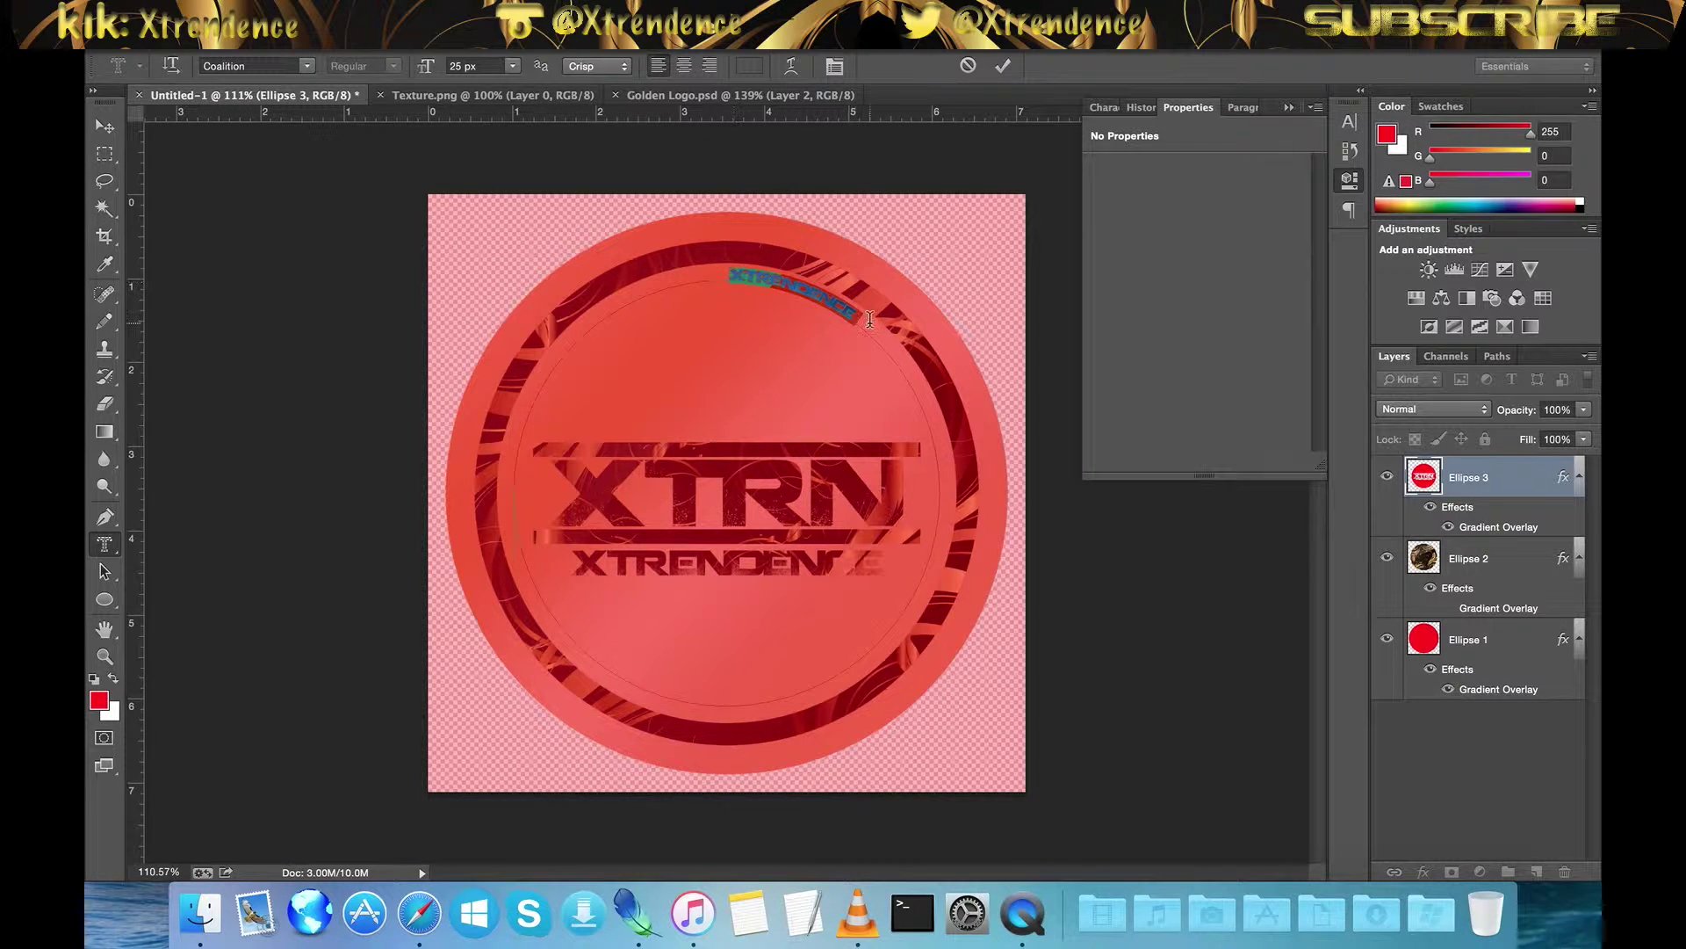
key(ctrl+c)
key(Right)
key(ctrl+v)
key(ctrl+v)
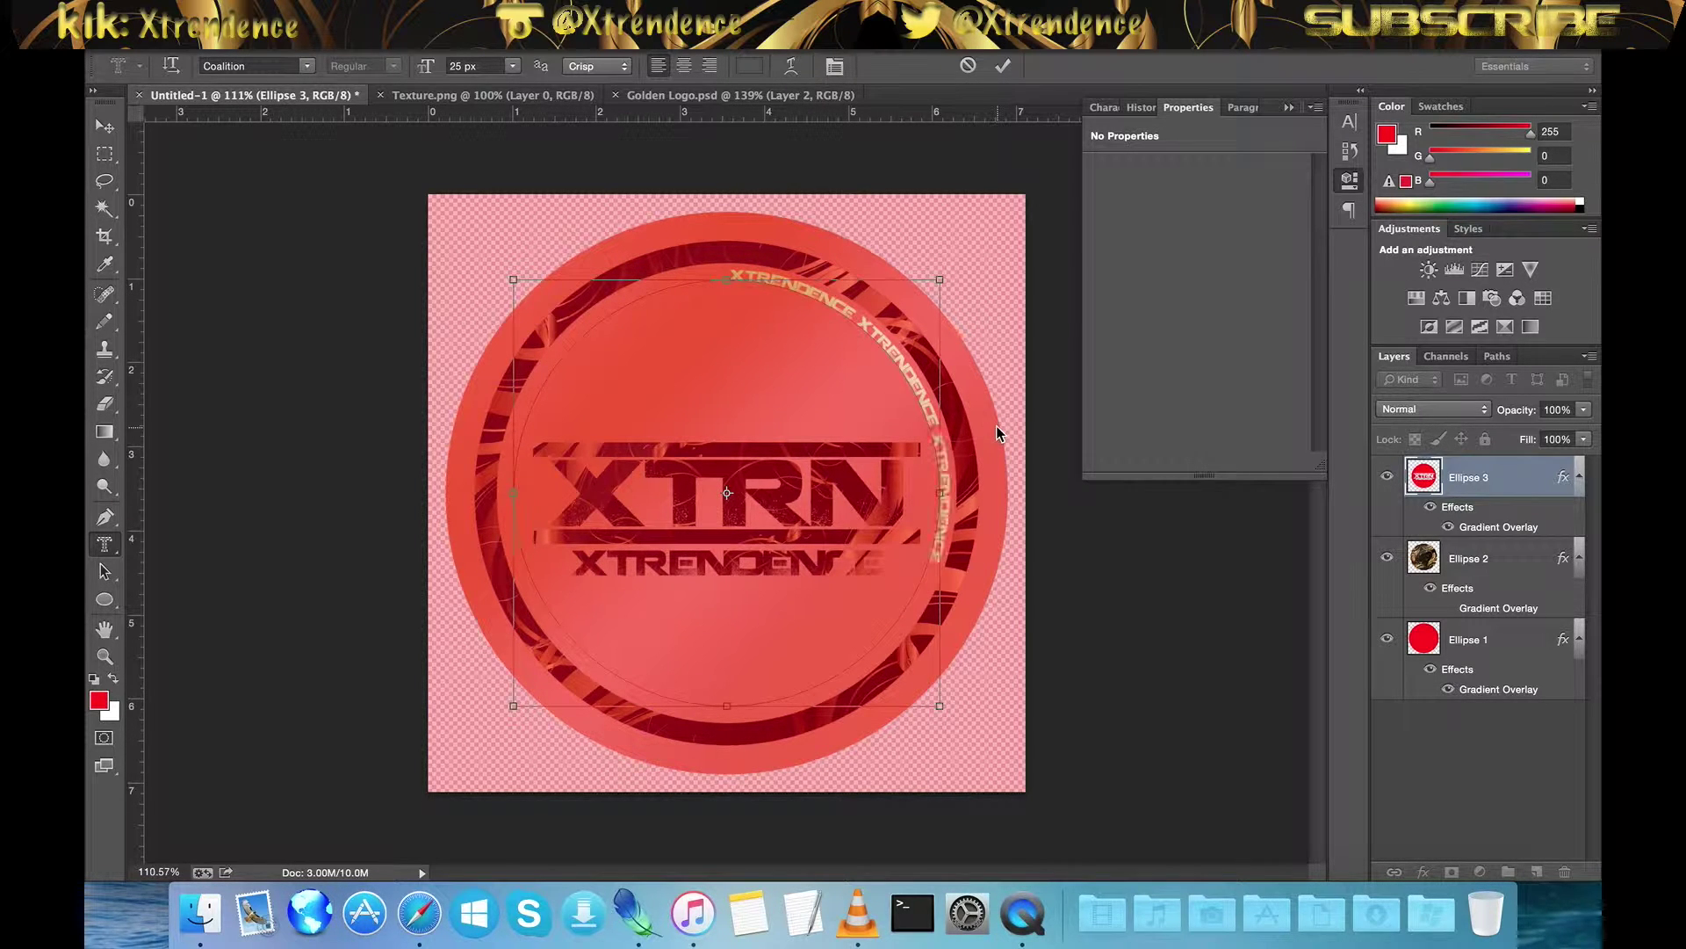
key(ctrl+v)
key(ctrl+v)
key(ctrl+v)
key(ctrl+v)
key(ctrl+v)
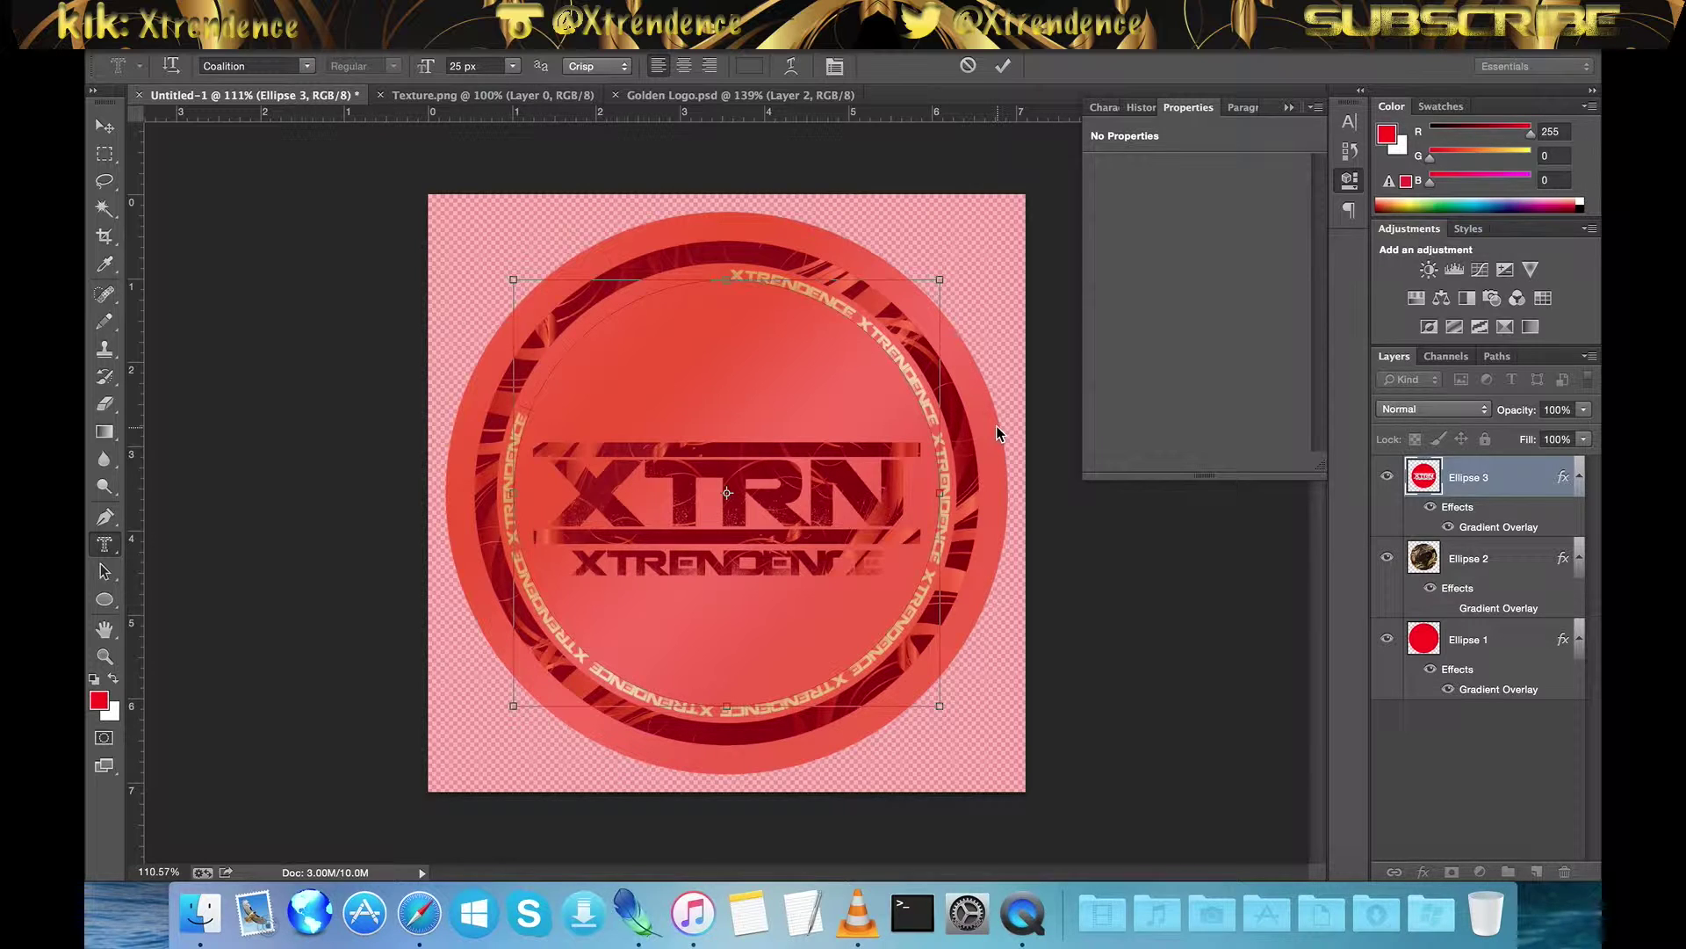
key(ctrl+v)
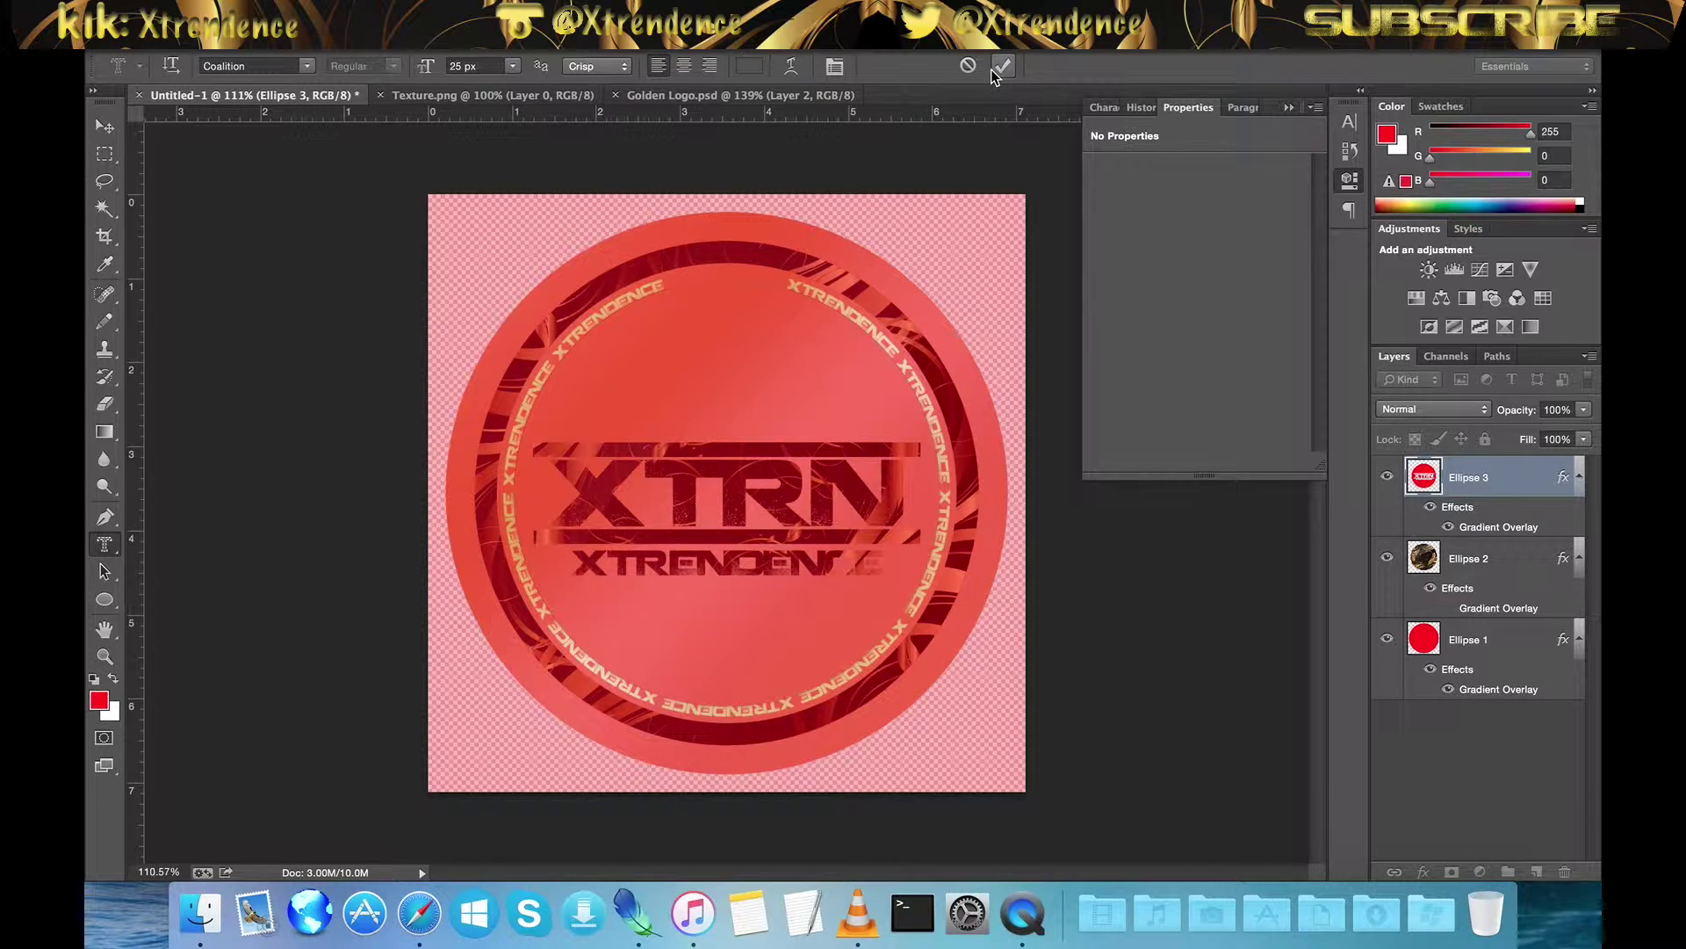
click(1002, 65)
click(107, 155)
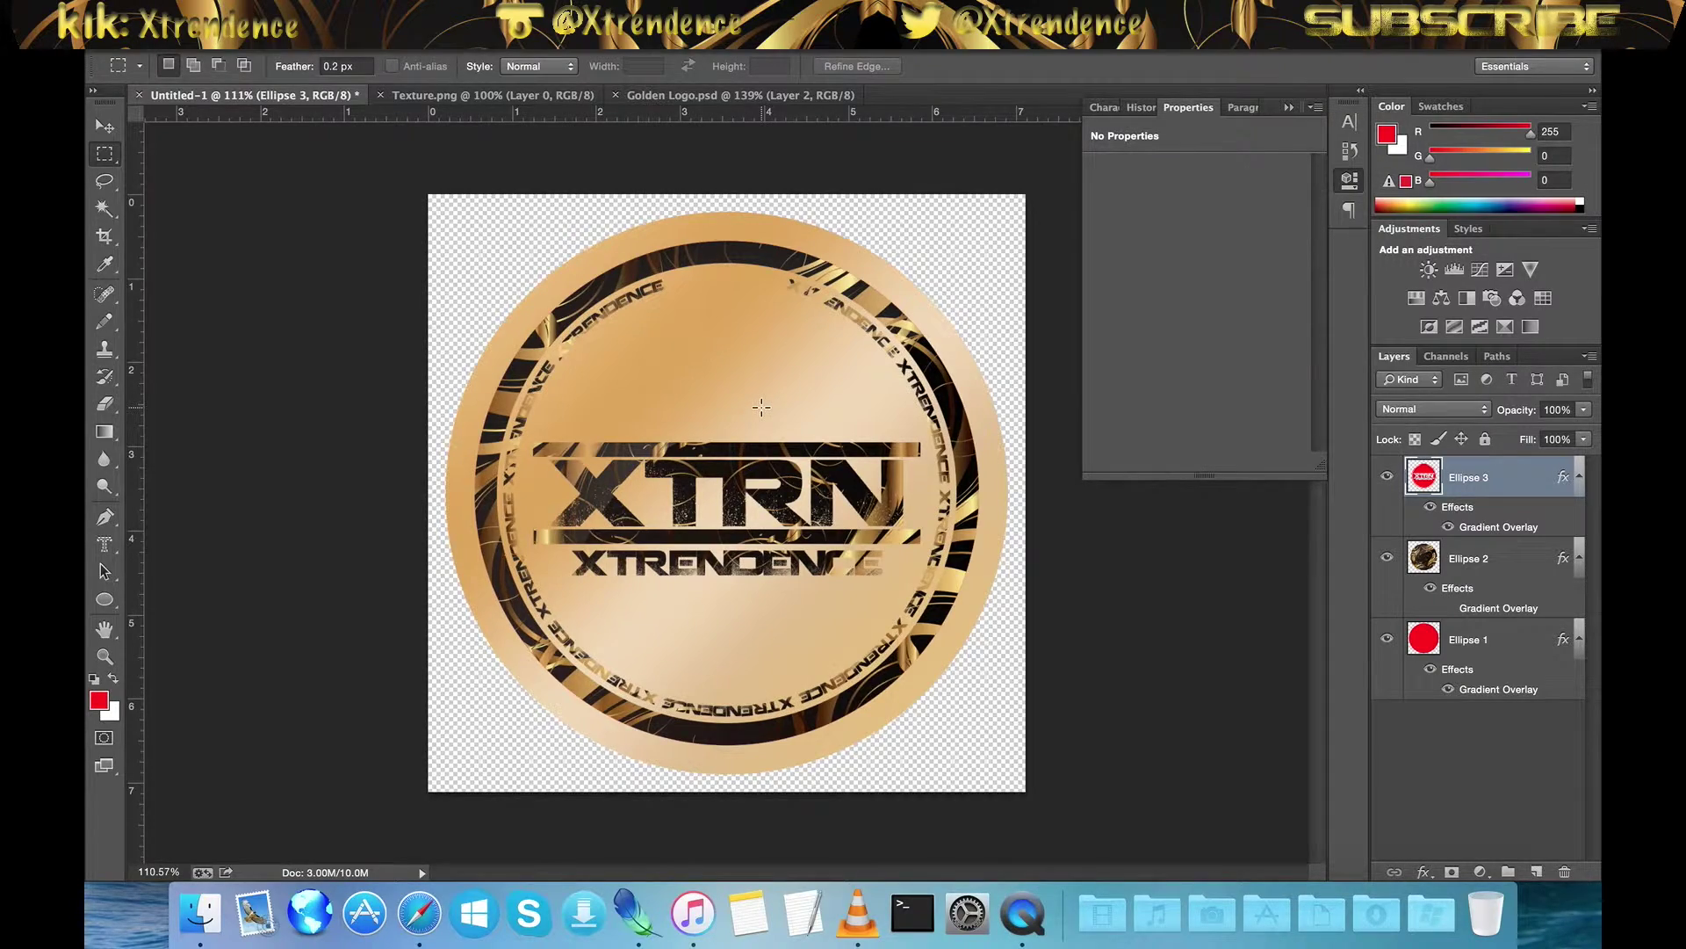
Commit the ring text and add a drop shadow to Ellipse 3
scroll(761, 407, up, 5)
scroll(760, 406, down, 2)
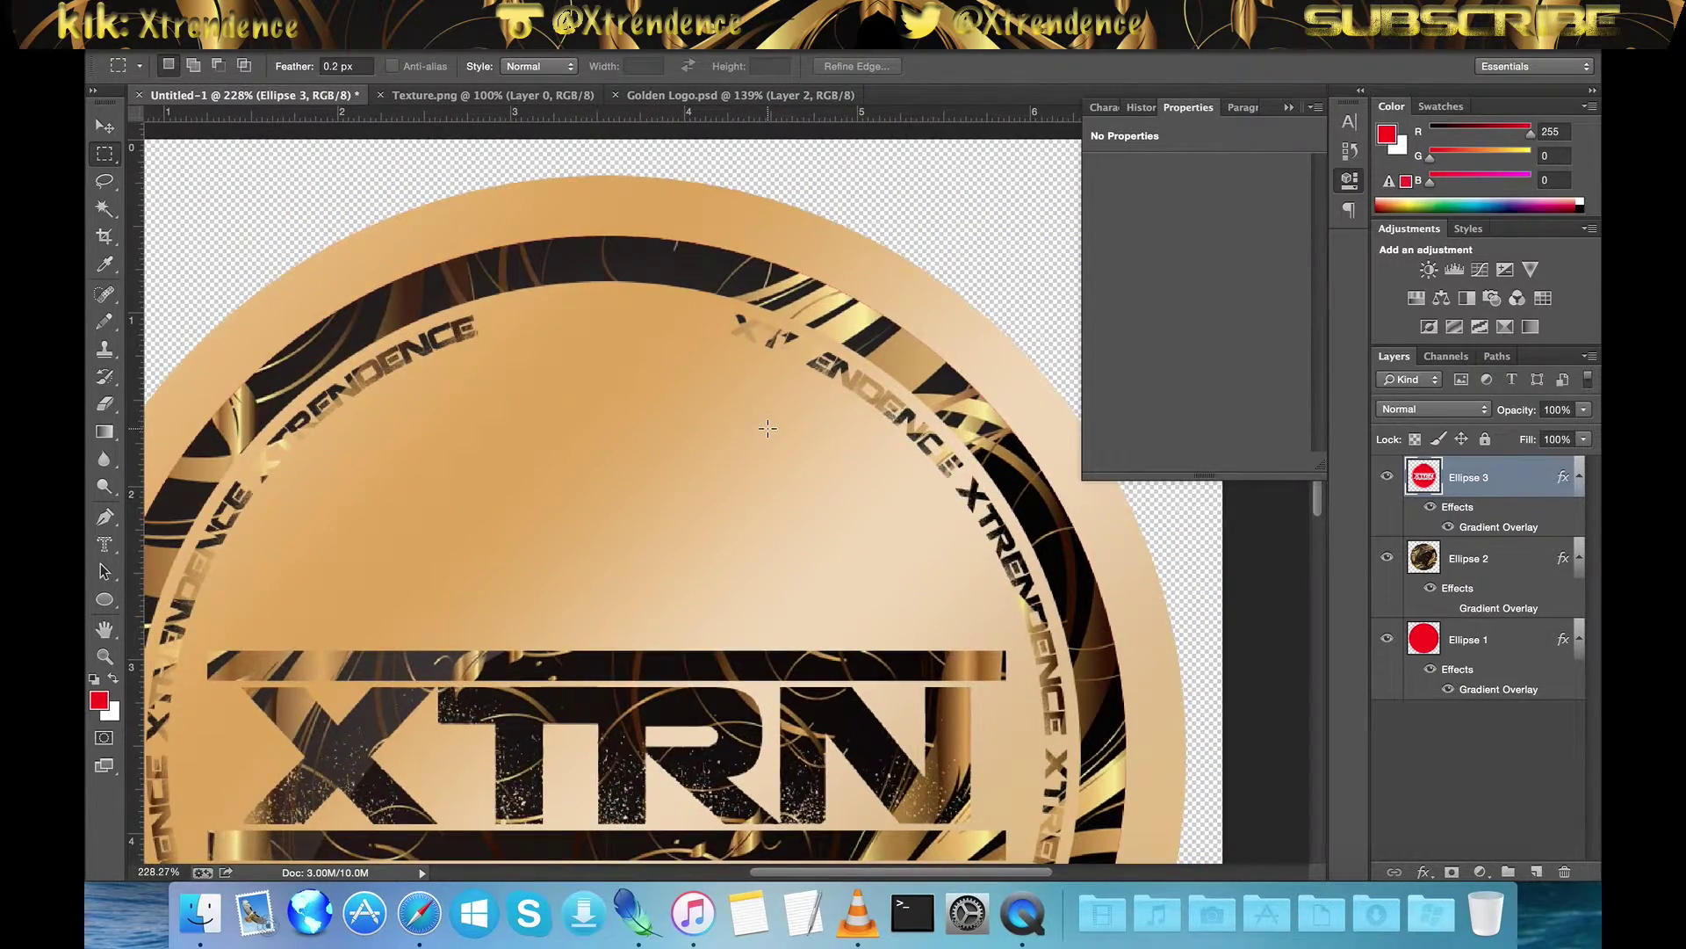
double_click(1544, 499)
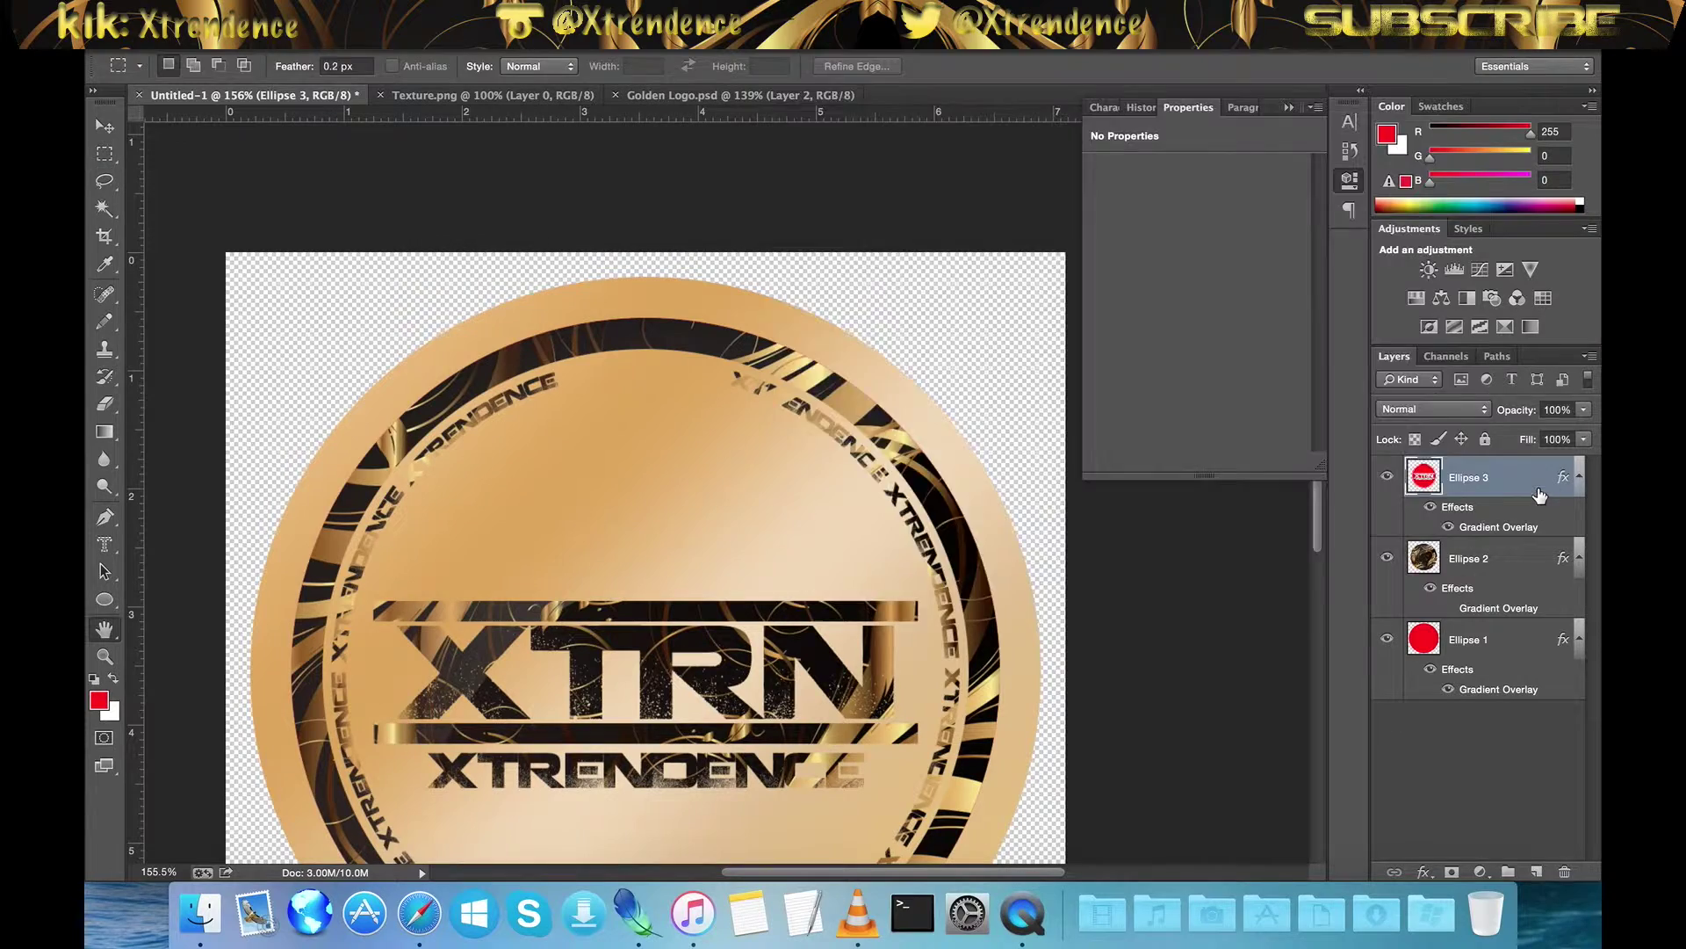
click(809, 407)
mouse_move(985, 71)
mouse_down()
mouse_move(1136, 71)
mouse_move(1127, 55)
mouse_up()
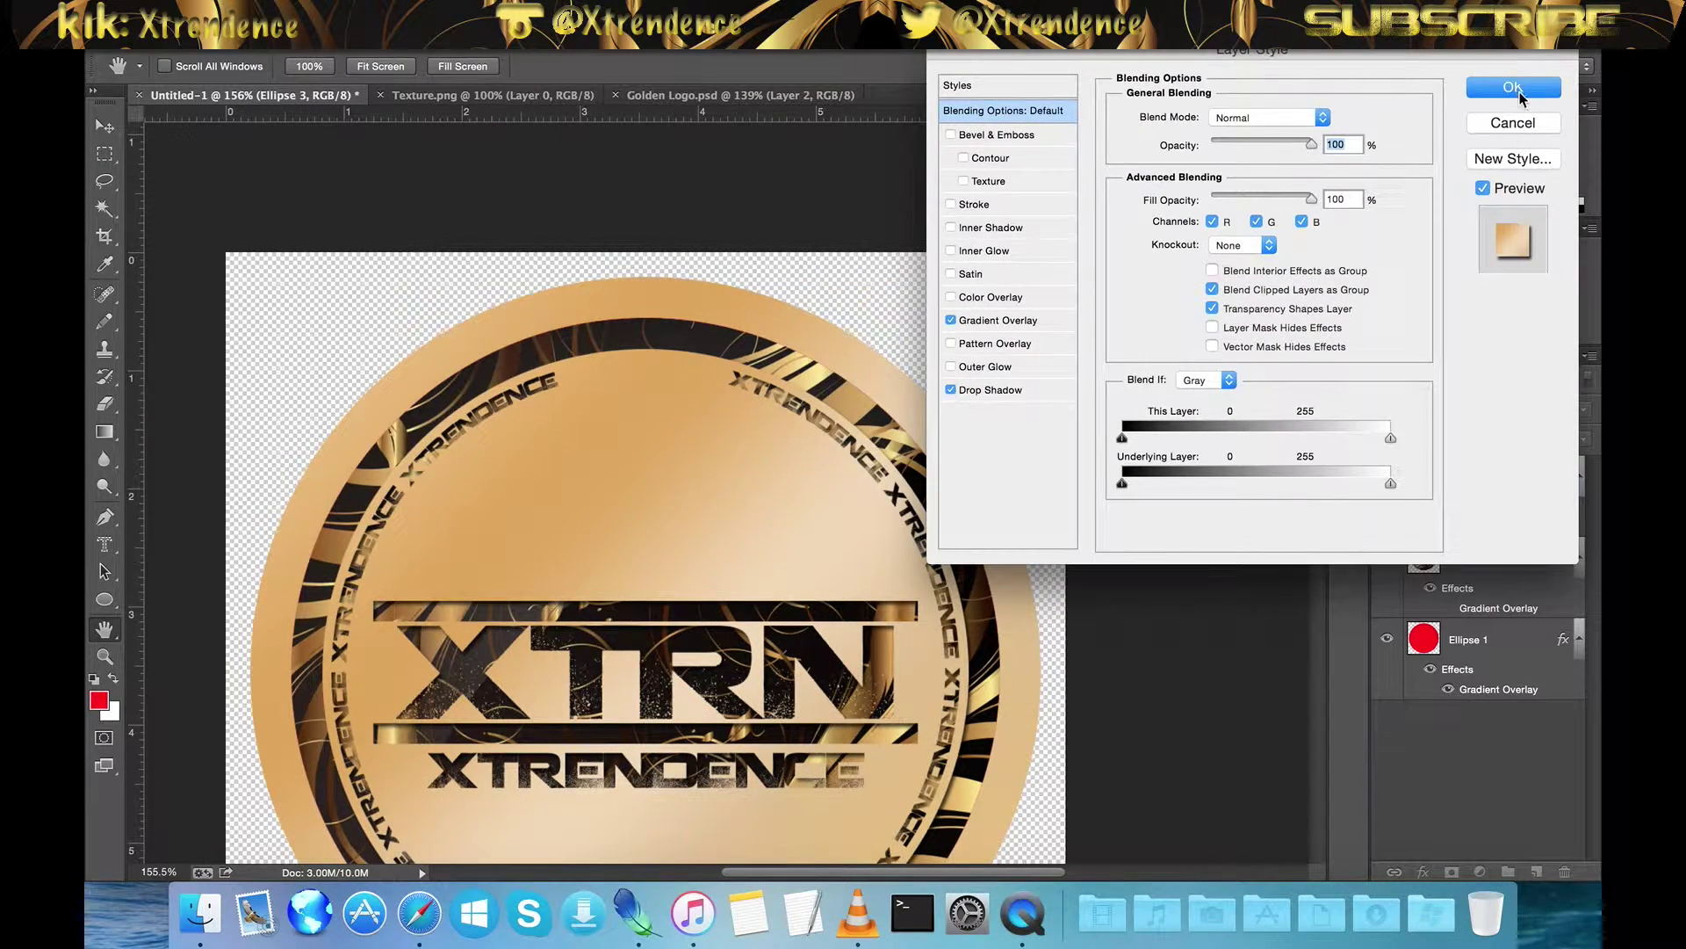
click(1513, 87)
Give Ellipse 2 an inner shadow instead of a drop shadow
scroll(586, 345, down, 1)
scroll(586, 345, down, 2)
scroll(586, 345, up, 1)
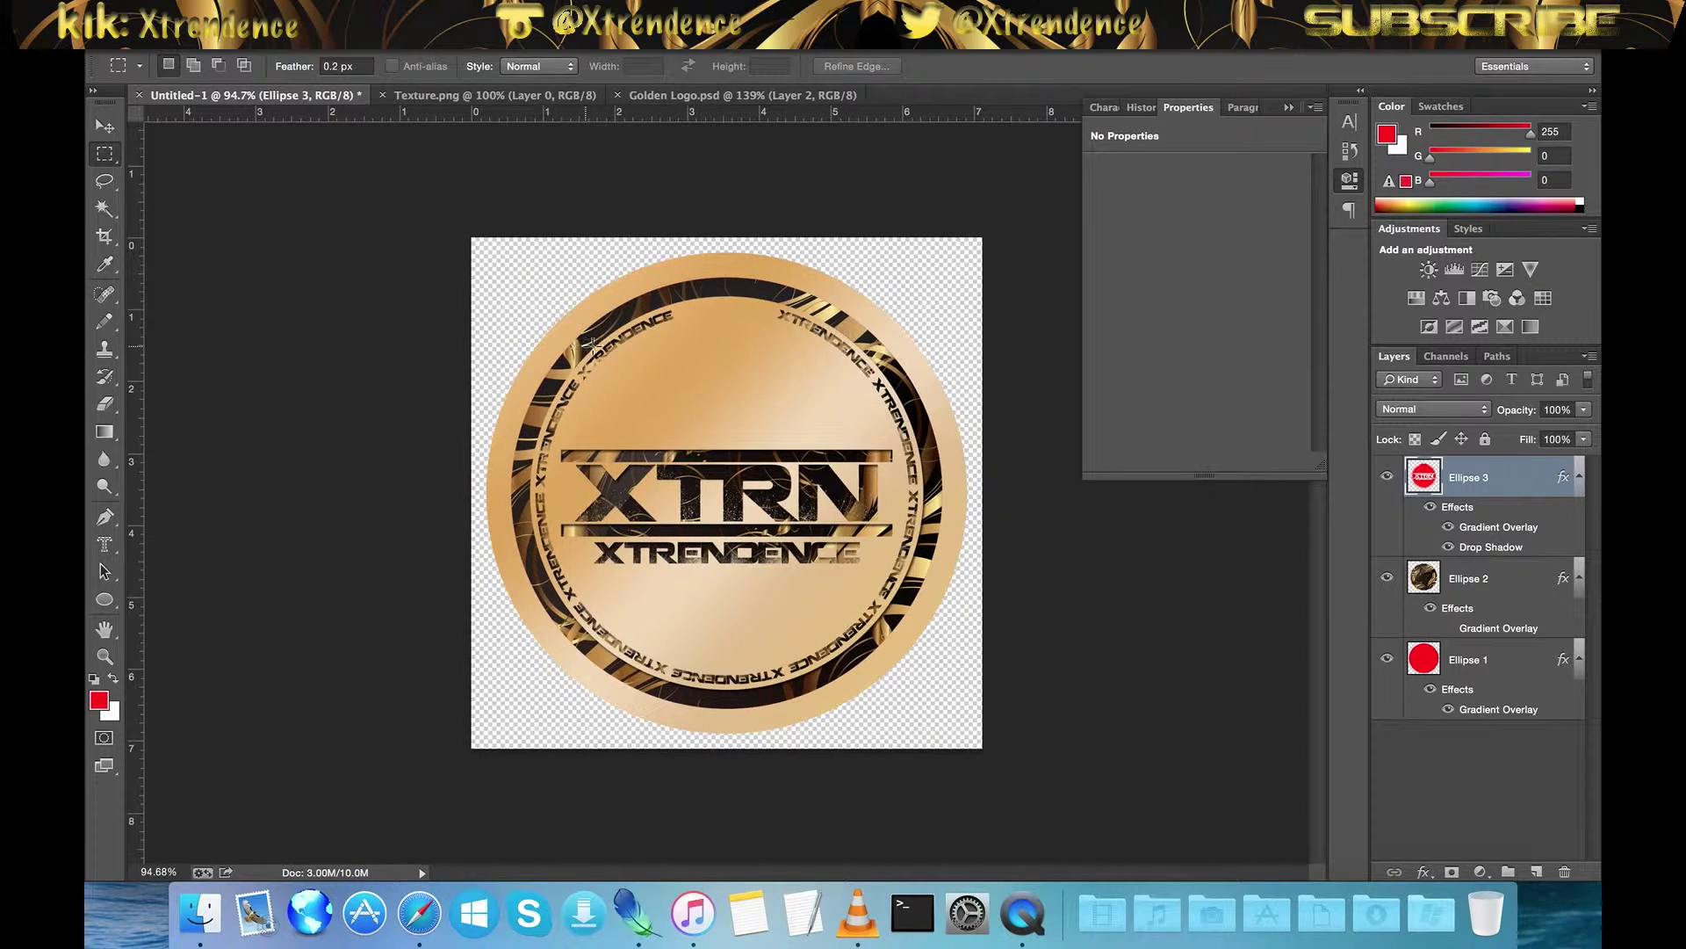
double_click(1526, 582)
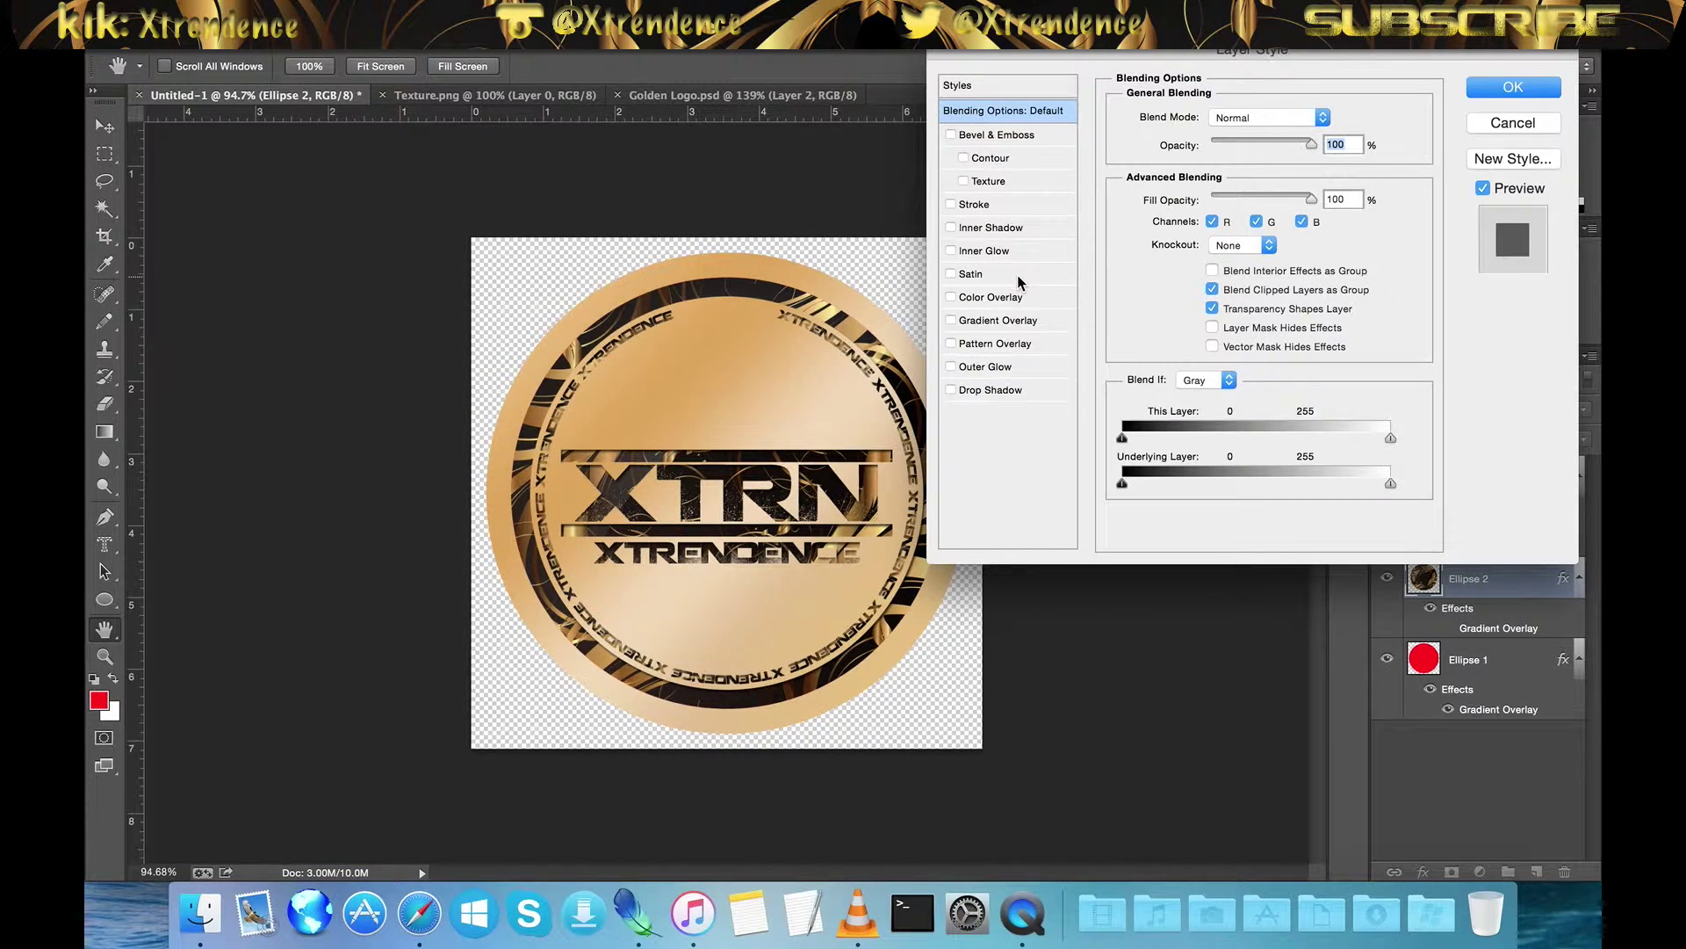
click(951, 392)
click(952, 229)
key(Return)
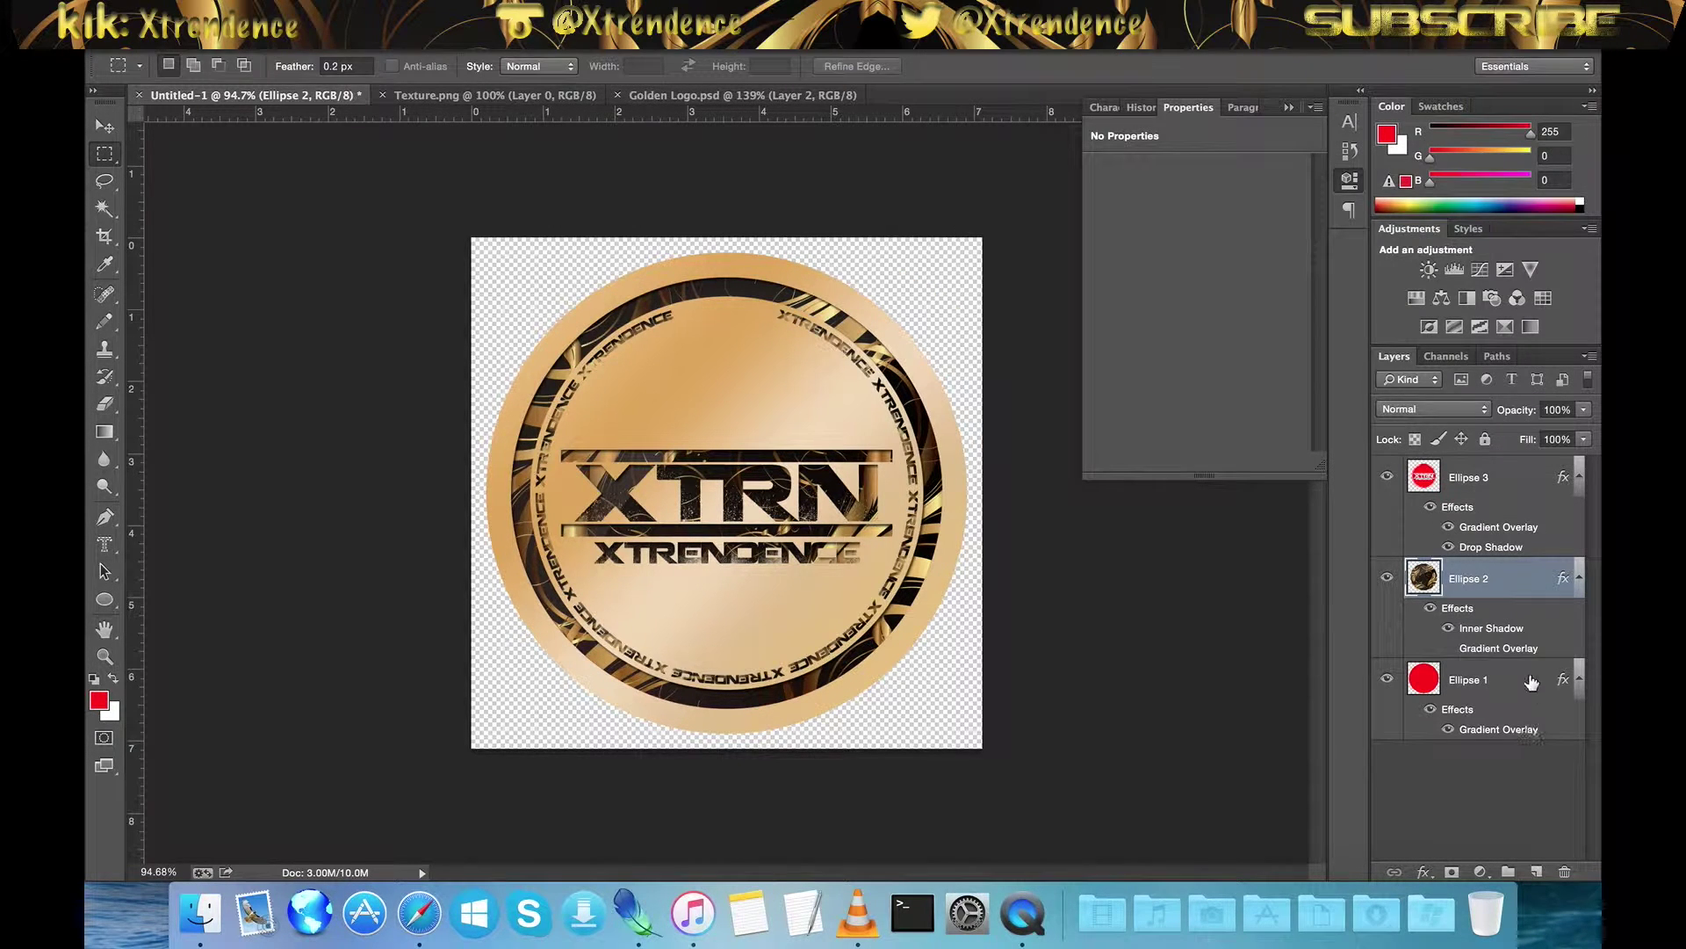
Add a drop shadow to Ellipse 1 beneath the coin
double_click(1519, 679)
click(949, 390)
key(Return)
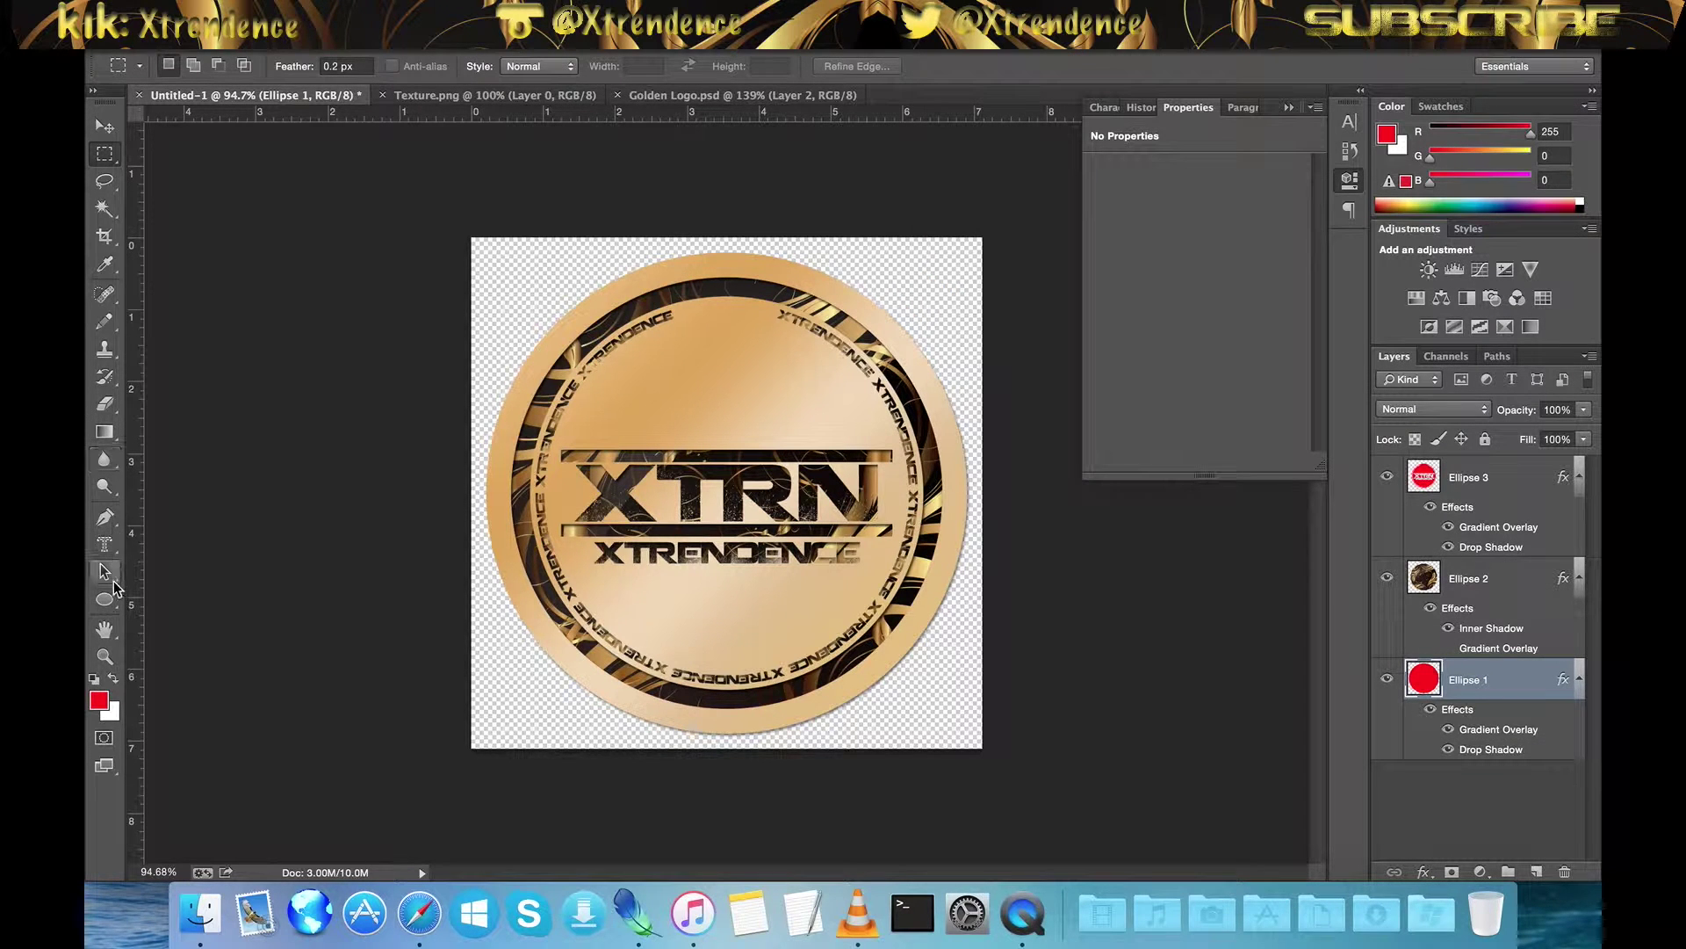
click(105, 431)
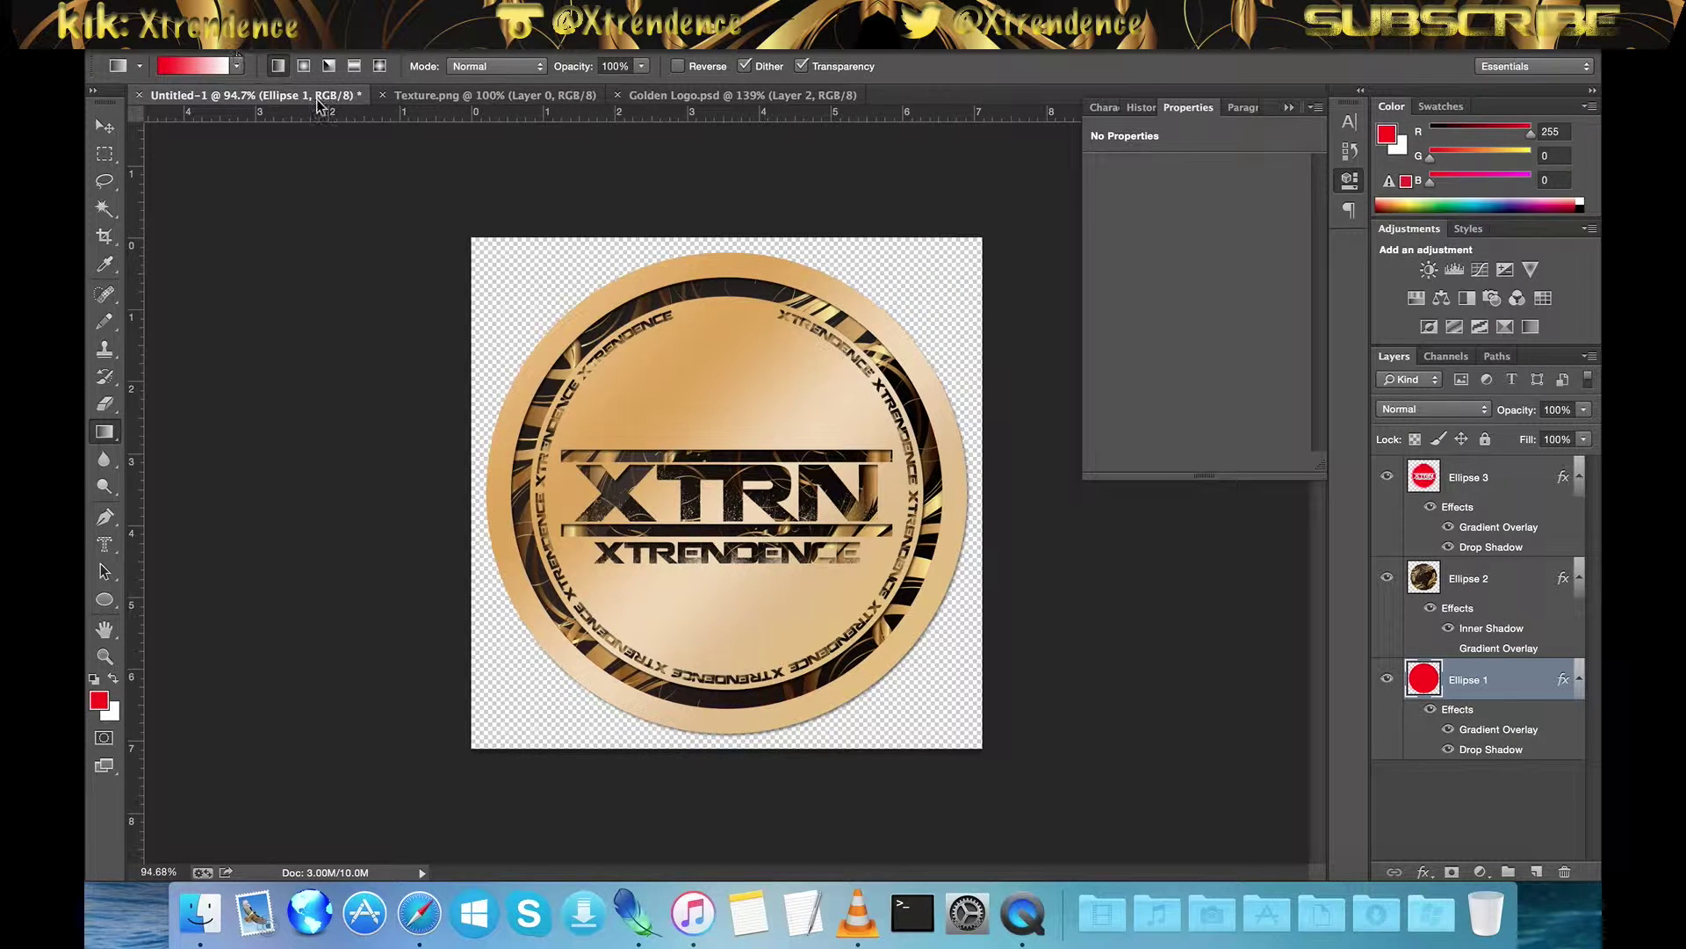
Pick the tan copper gradient and add a new layer below Ellipse 1
click(238, 68)
click(128, 205)
click(277, 63)
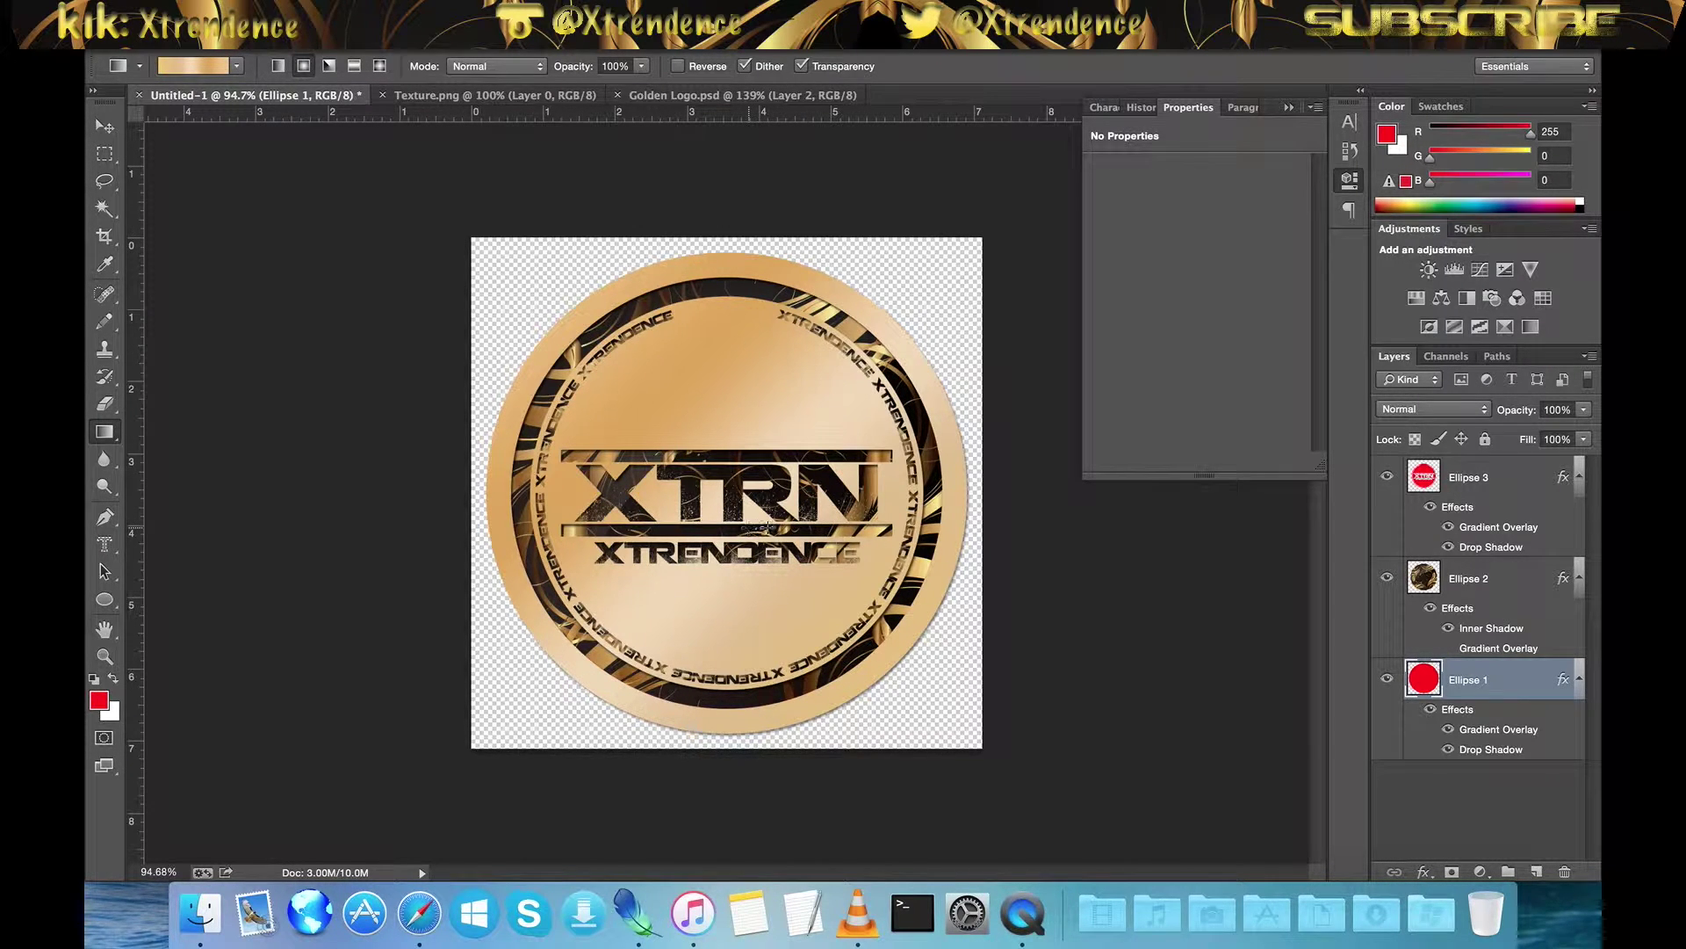
click(1535, 871)
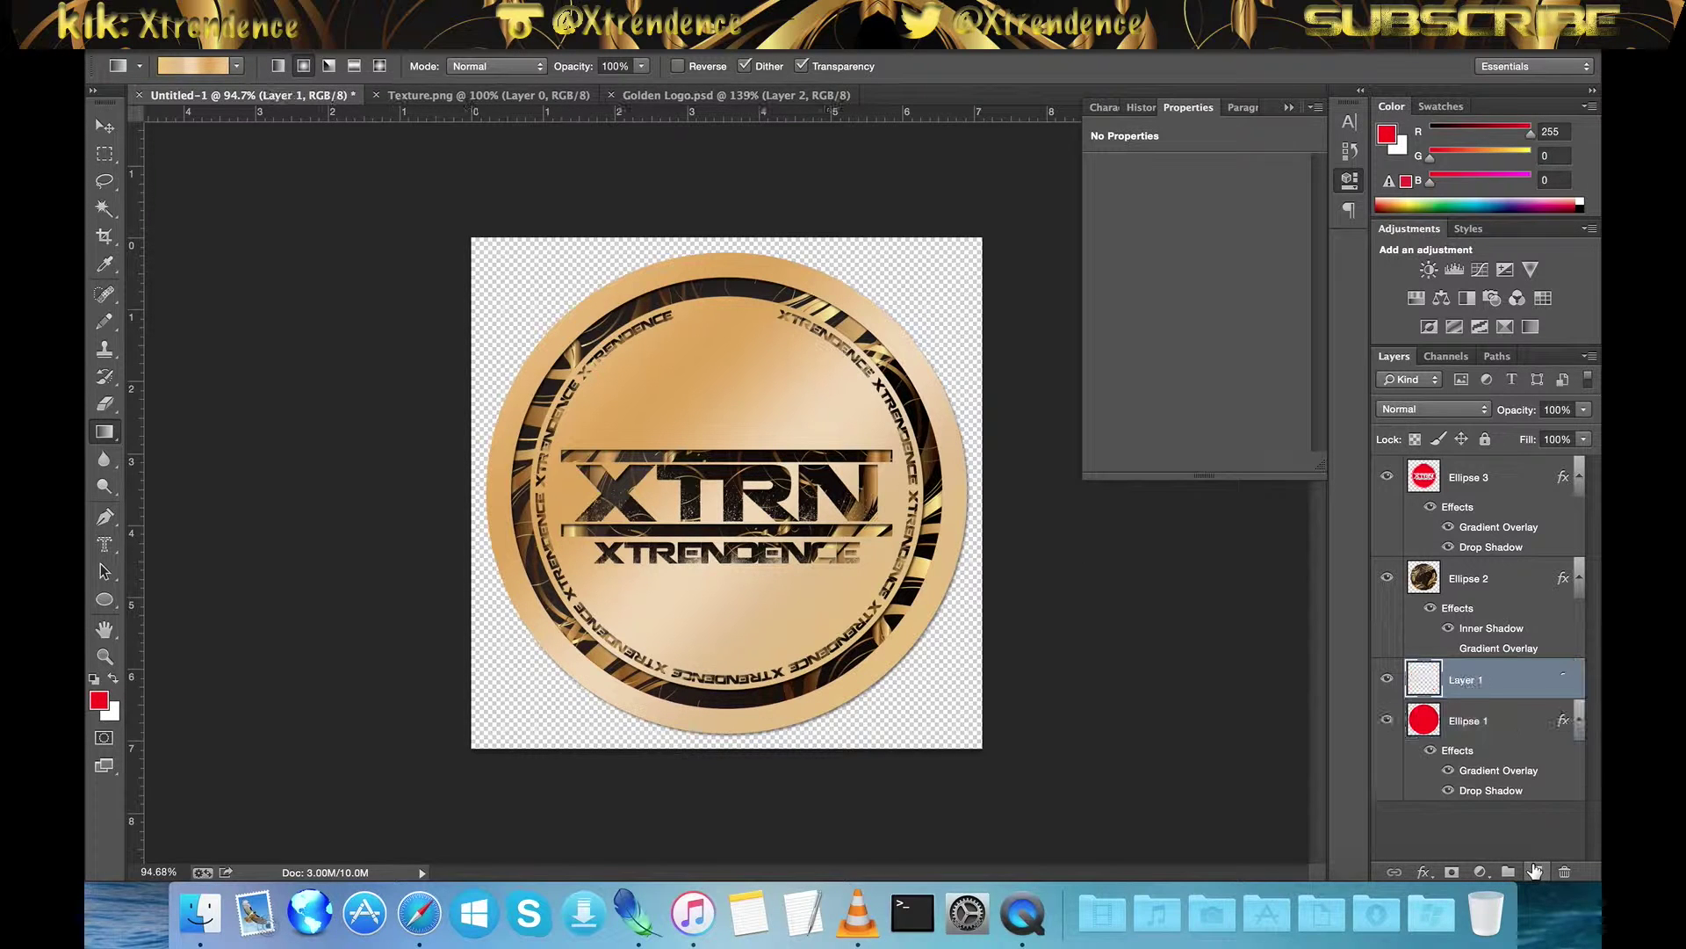
drag(1529, 677, 1498, 789)
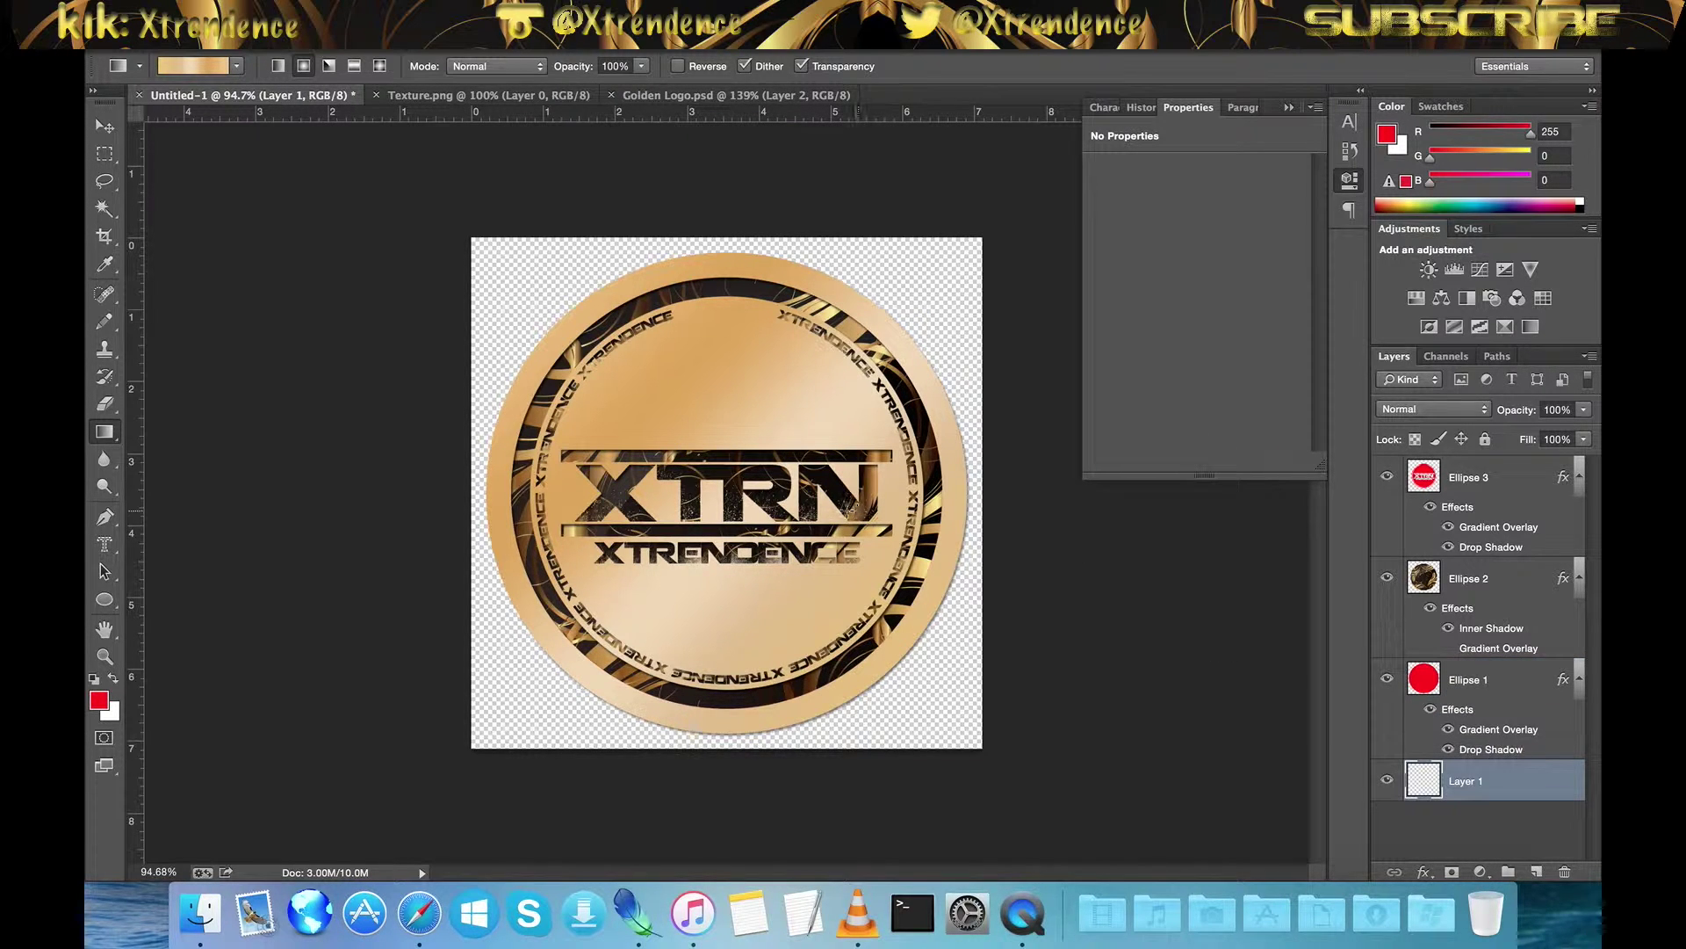
Fill the background layer with a radial gold gradient, lighter toward the top
drag(729, 490, 578, 438)
drag(728, 492, 530, 305)
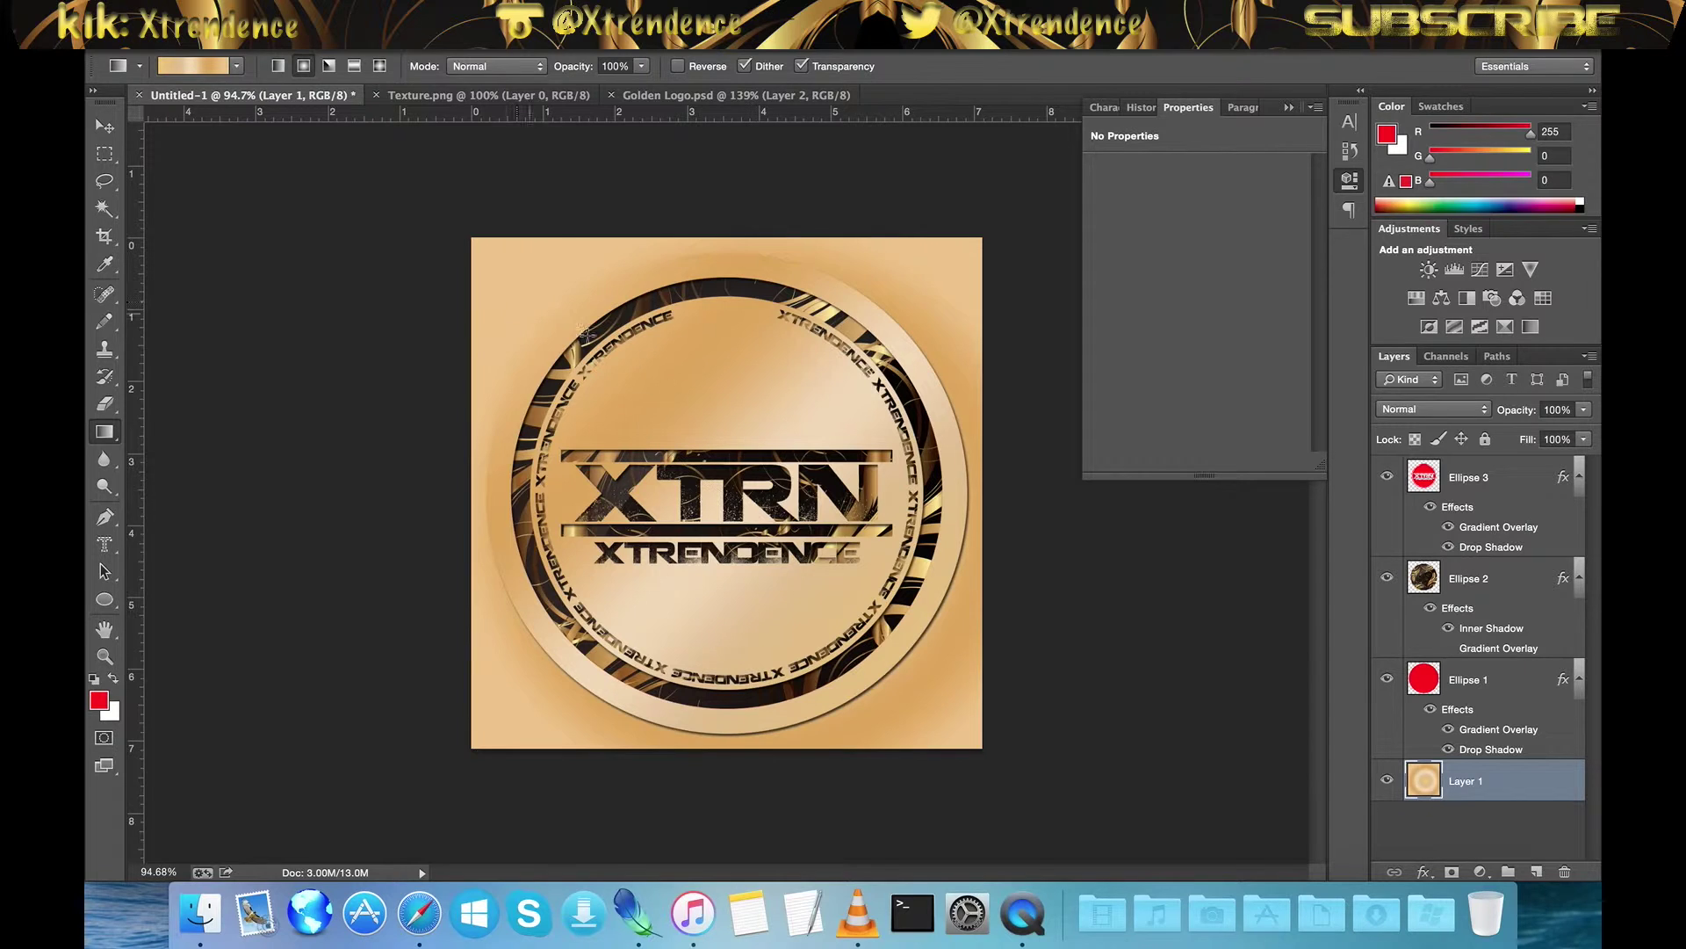
mouse_move(744, 565)
mouse_down()
mouse_move(414, 260)
mouse_move(519, 314)
mouse_up()
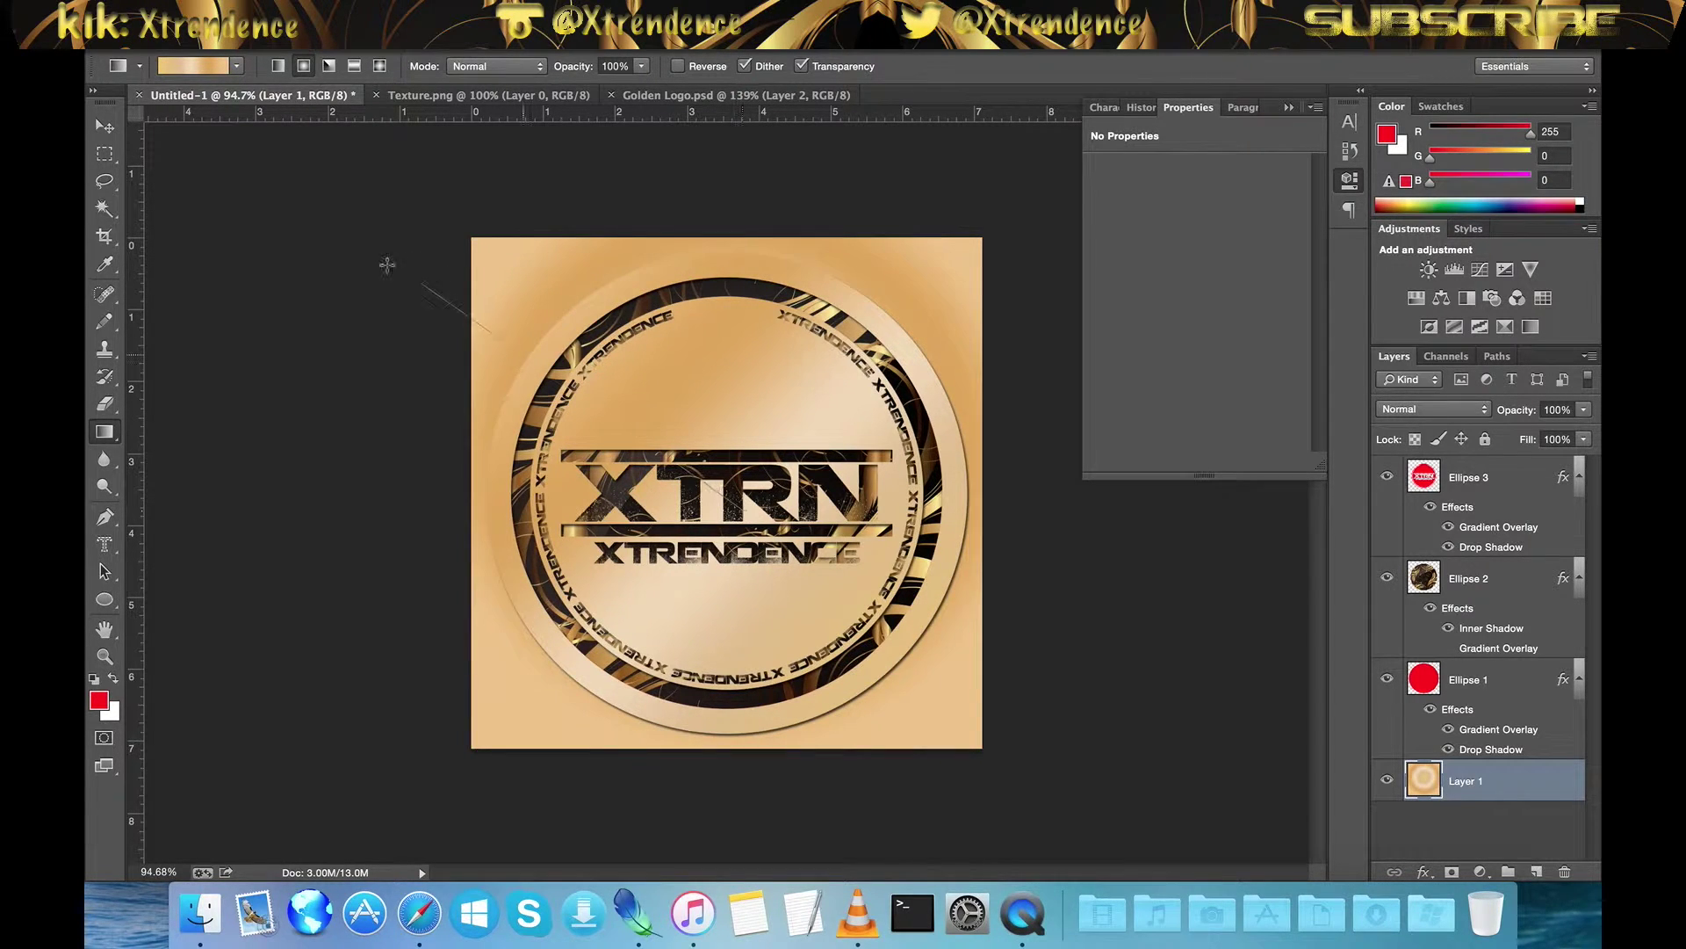
drag(744, 507, 386, 268)
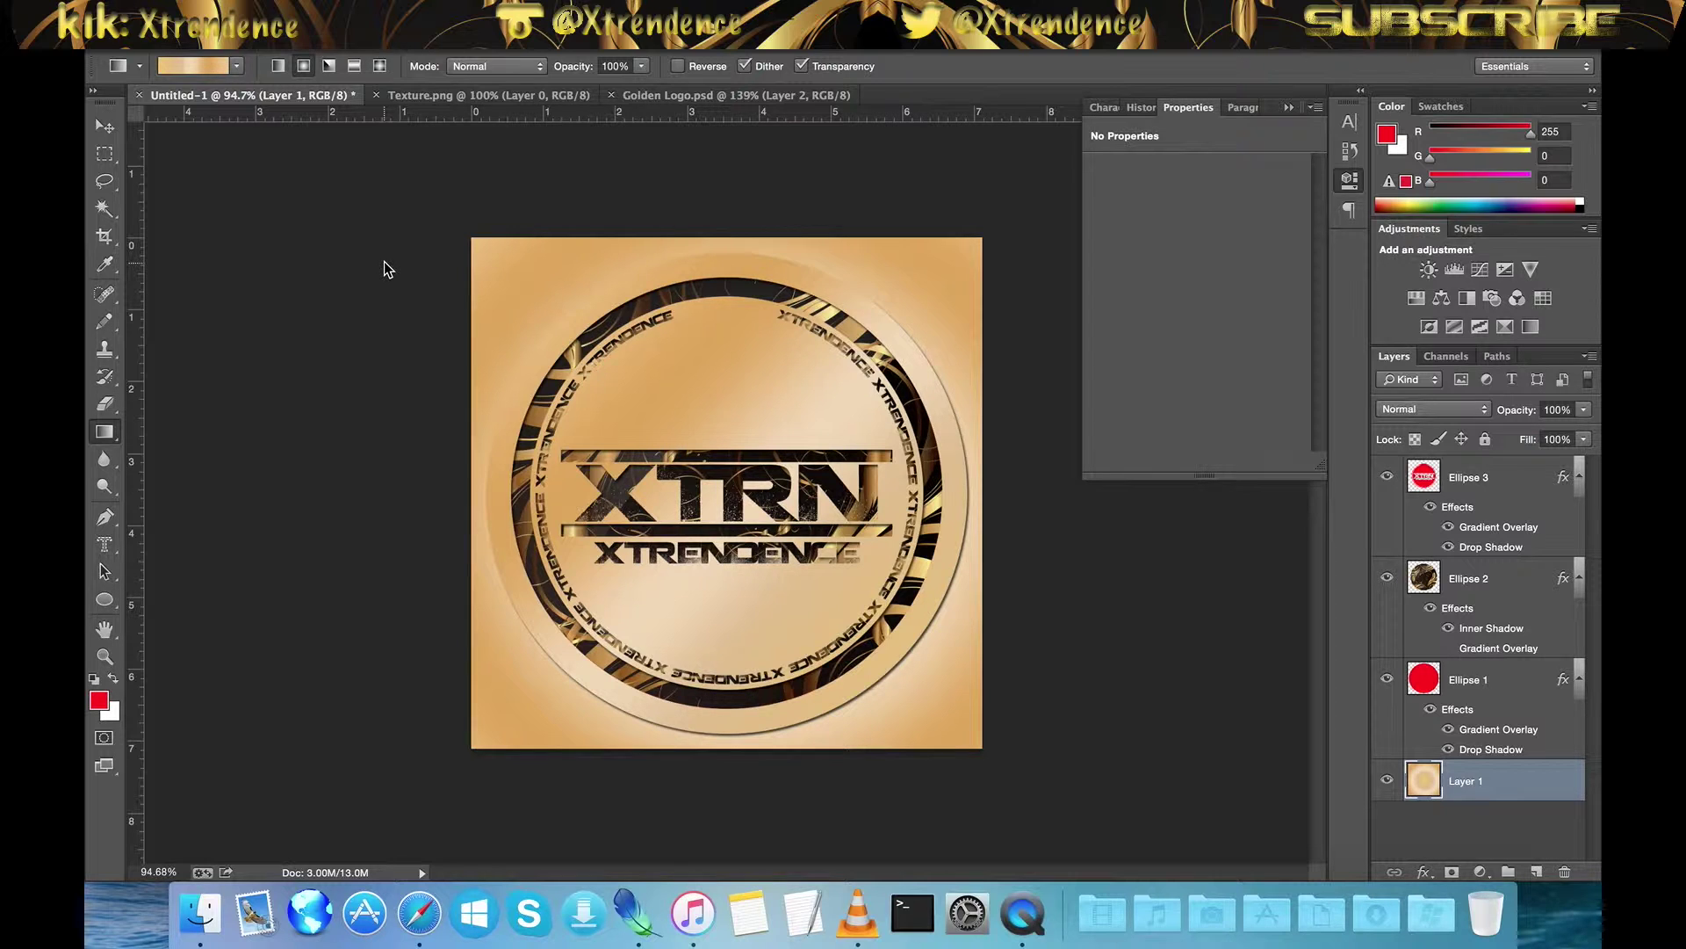
Compare Untitled-1 against the Golden Logo.psd reference artwork
click(703, 99)
key(ctrl+0)
click(293, 98)
click(736, 95)
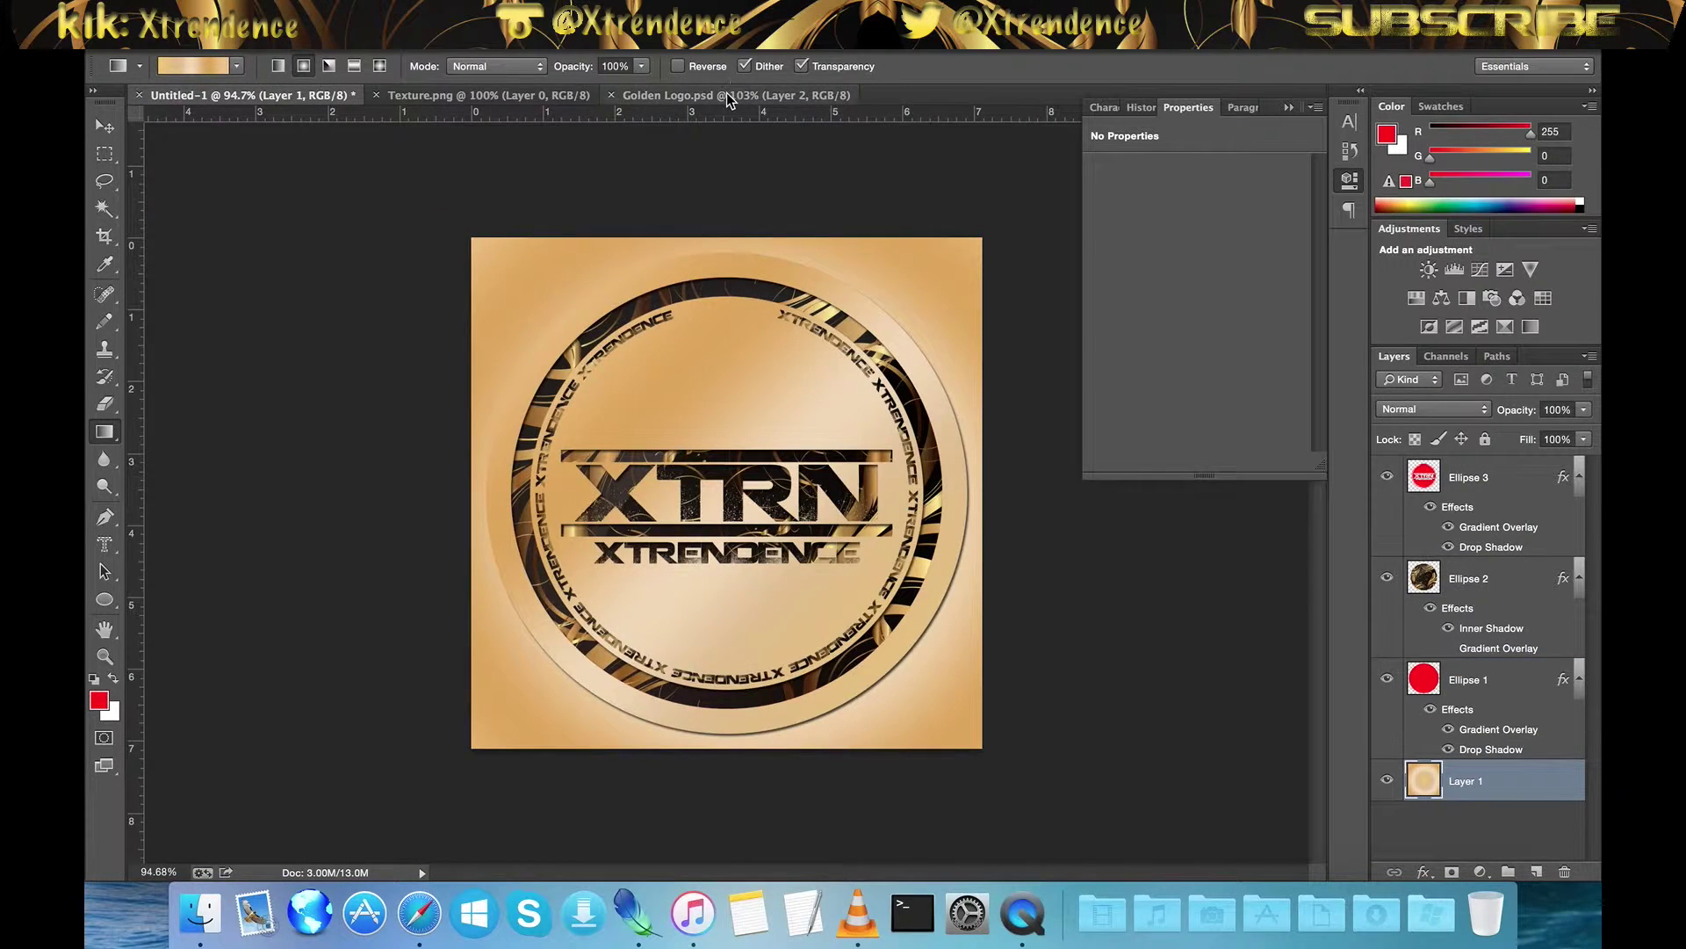
click(249, 94)
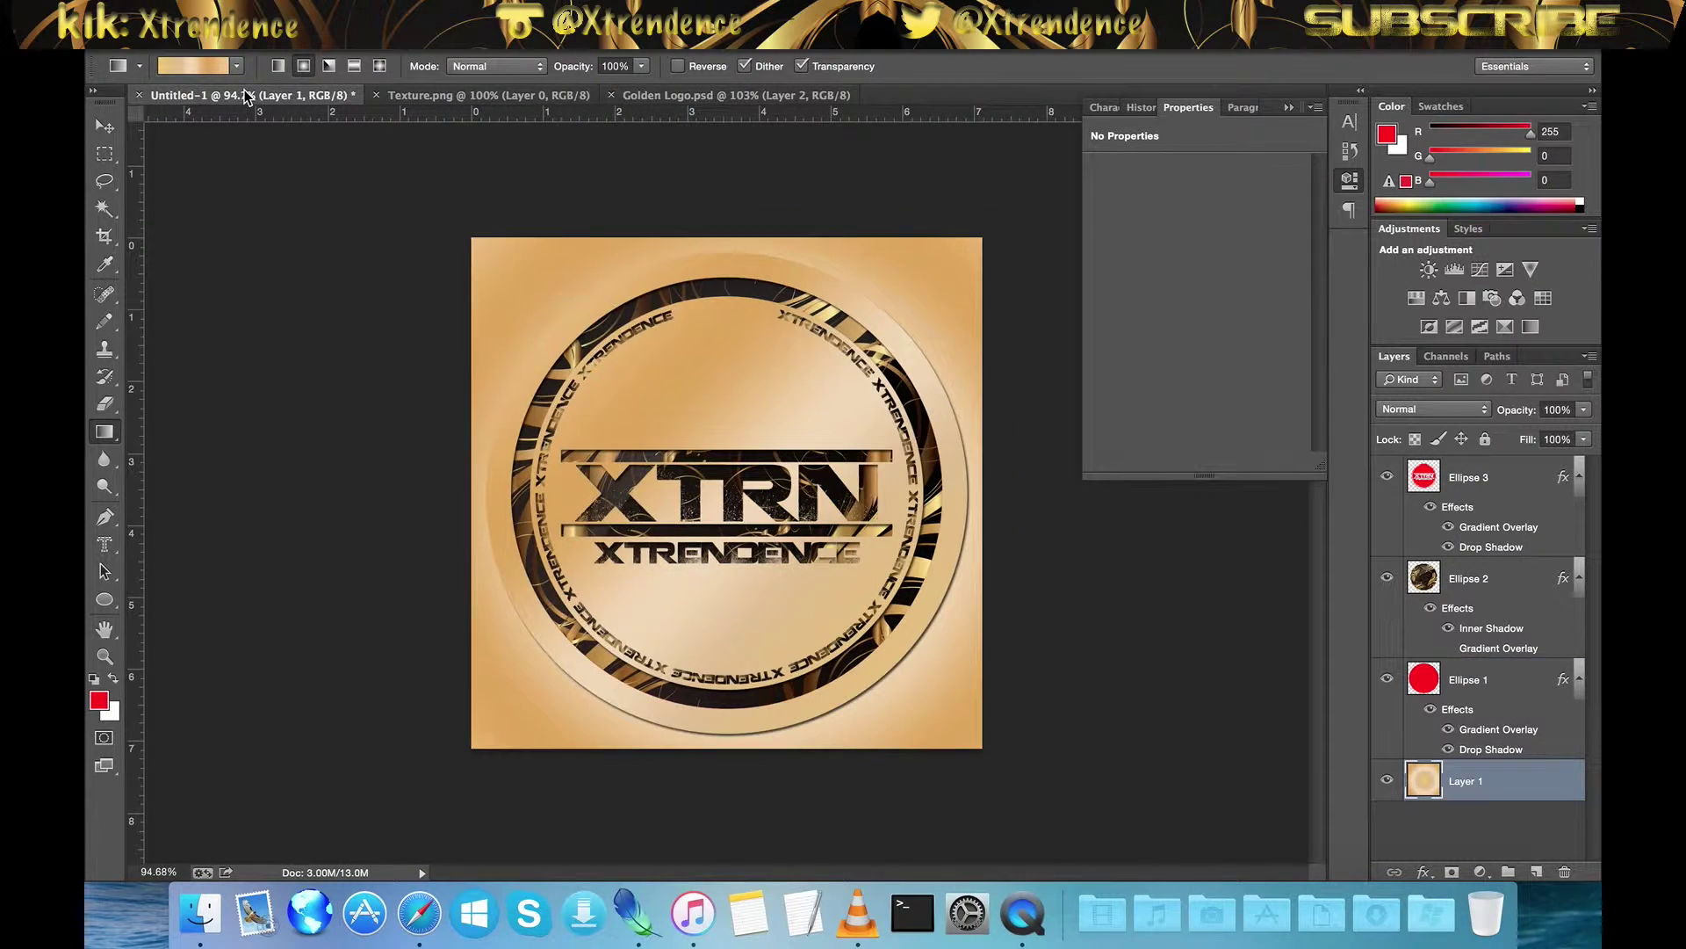
Zoom in and out on the badge, then collapse the Properties panel
scroll(860, 386, up, 2)
scroll(860, 386, up, 2)
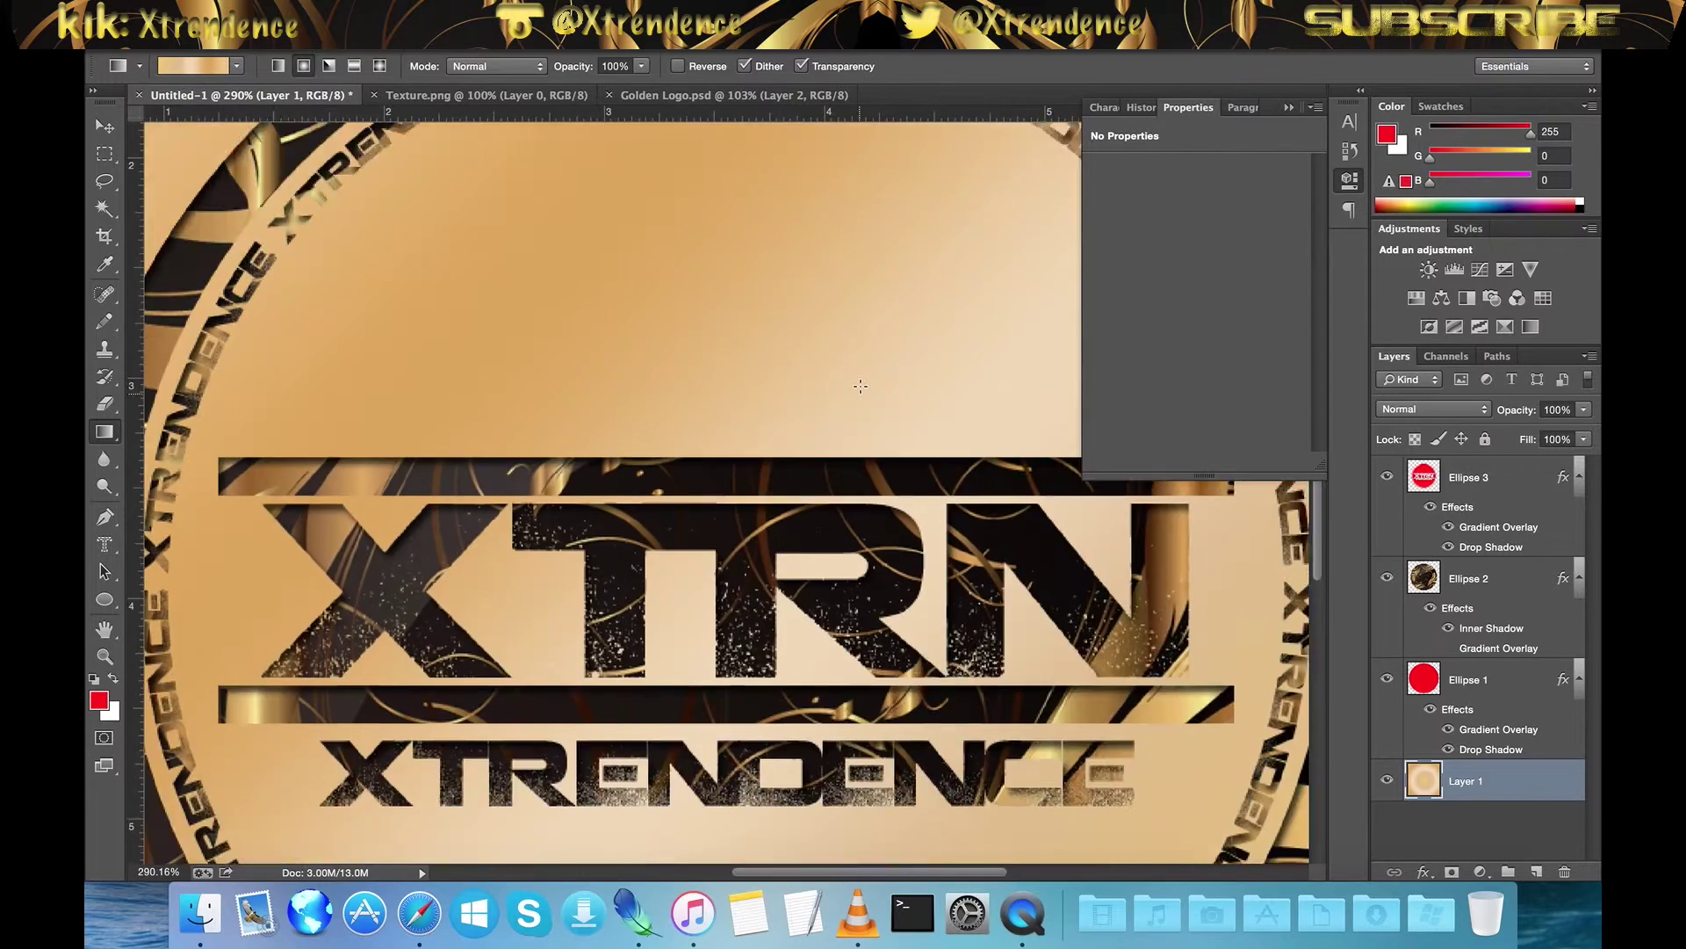
scroll(860, 385, up, 1)
scroll(859, 386, up, 1)
scroll(860, 386, down, 2)
scroll(869, 389, down, 2)
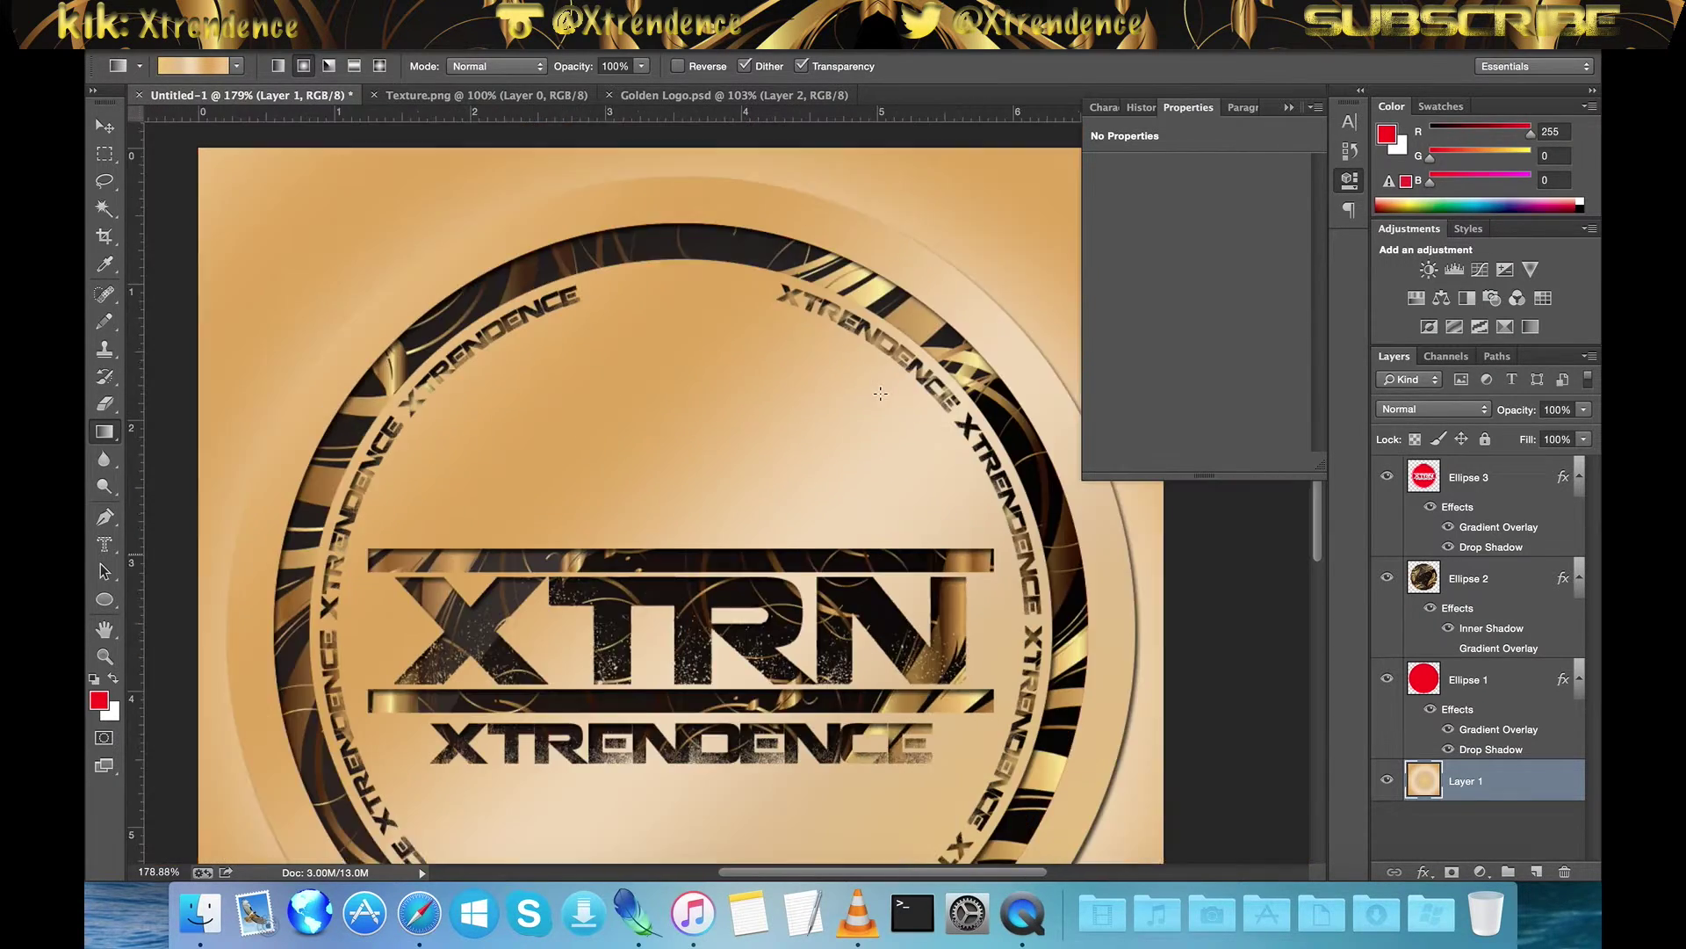
scroll(880, 393, down, 1)
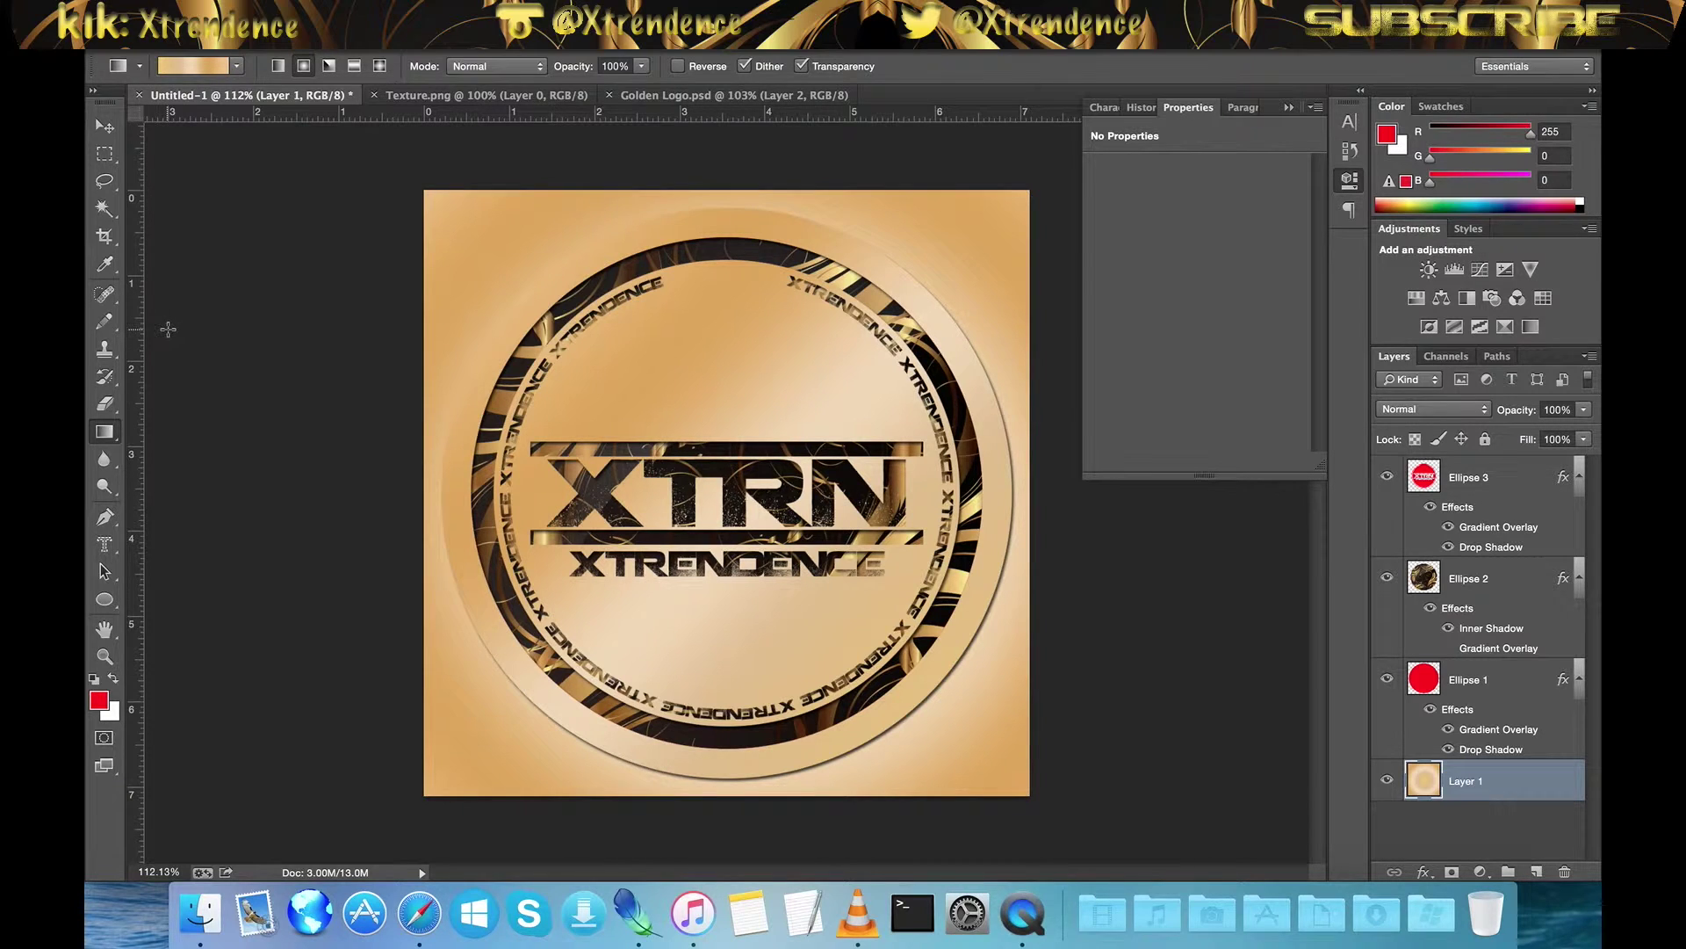
click(1350, 181)
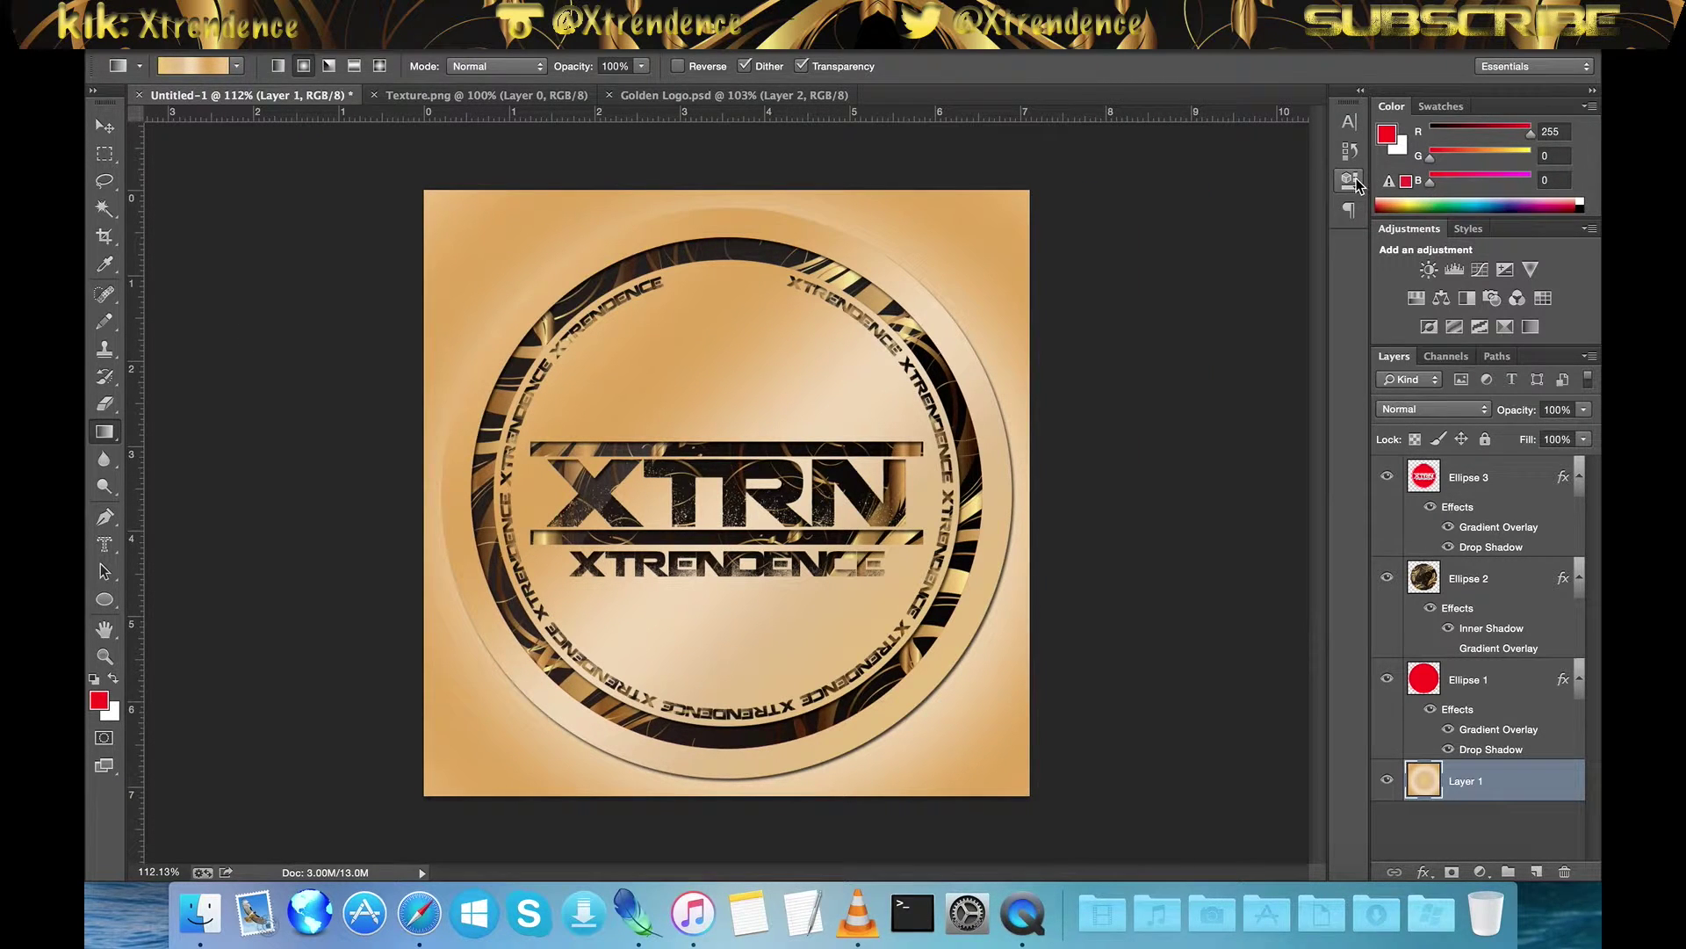
Save the badge to the Desktop as Logo Tutorial.png
click(254, 10)
click(290, 257)
click(773, 314)
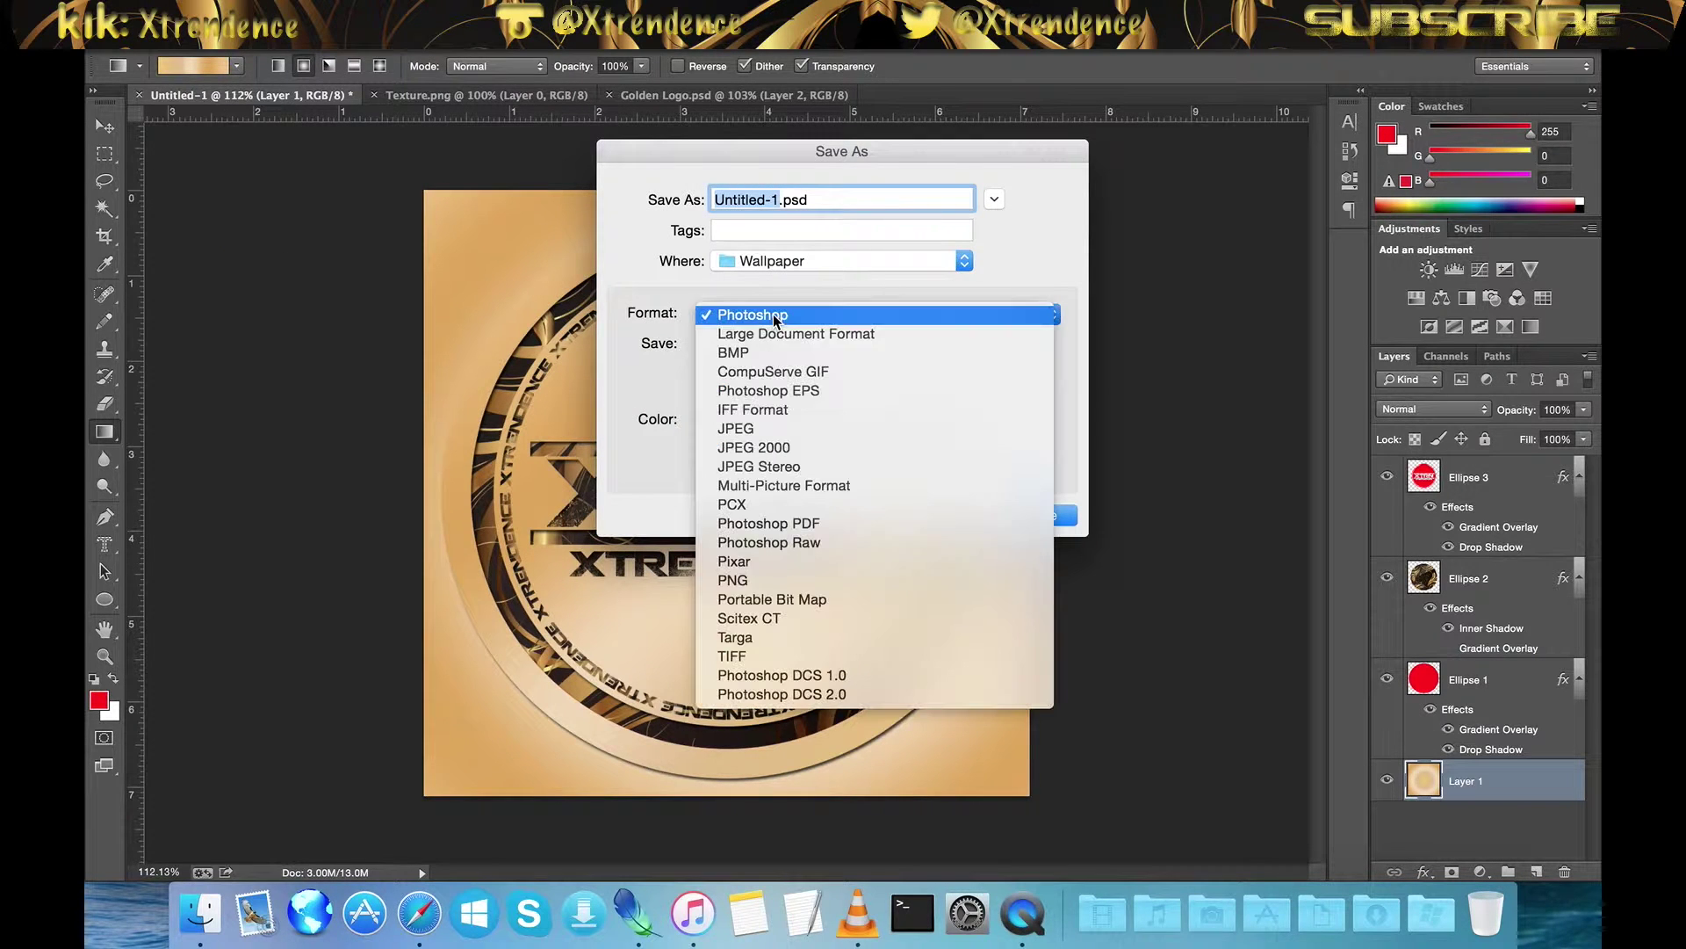
click(795, 579)
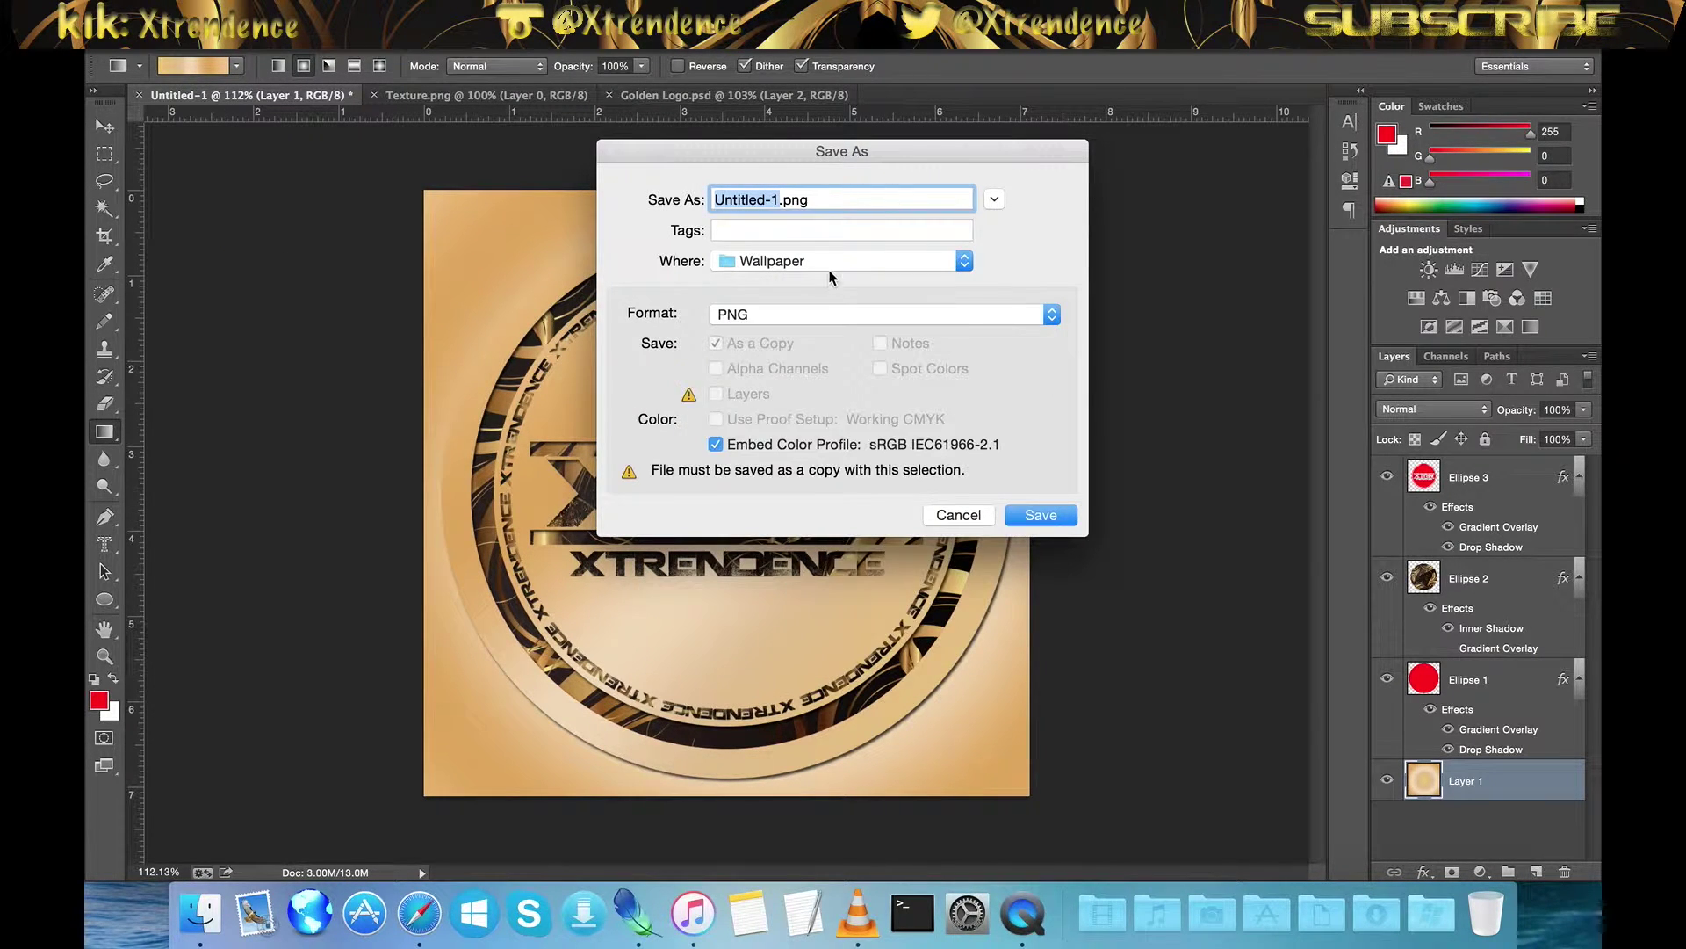
click(830, 264)
click(772, 495)
key(BackSpace)
text(Logo )
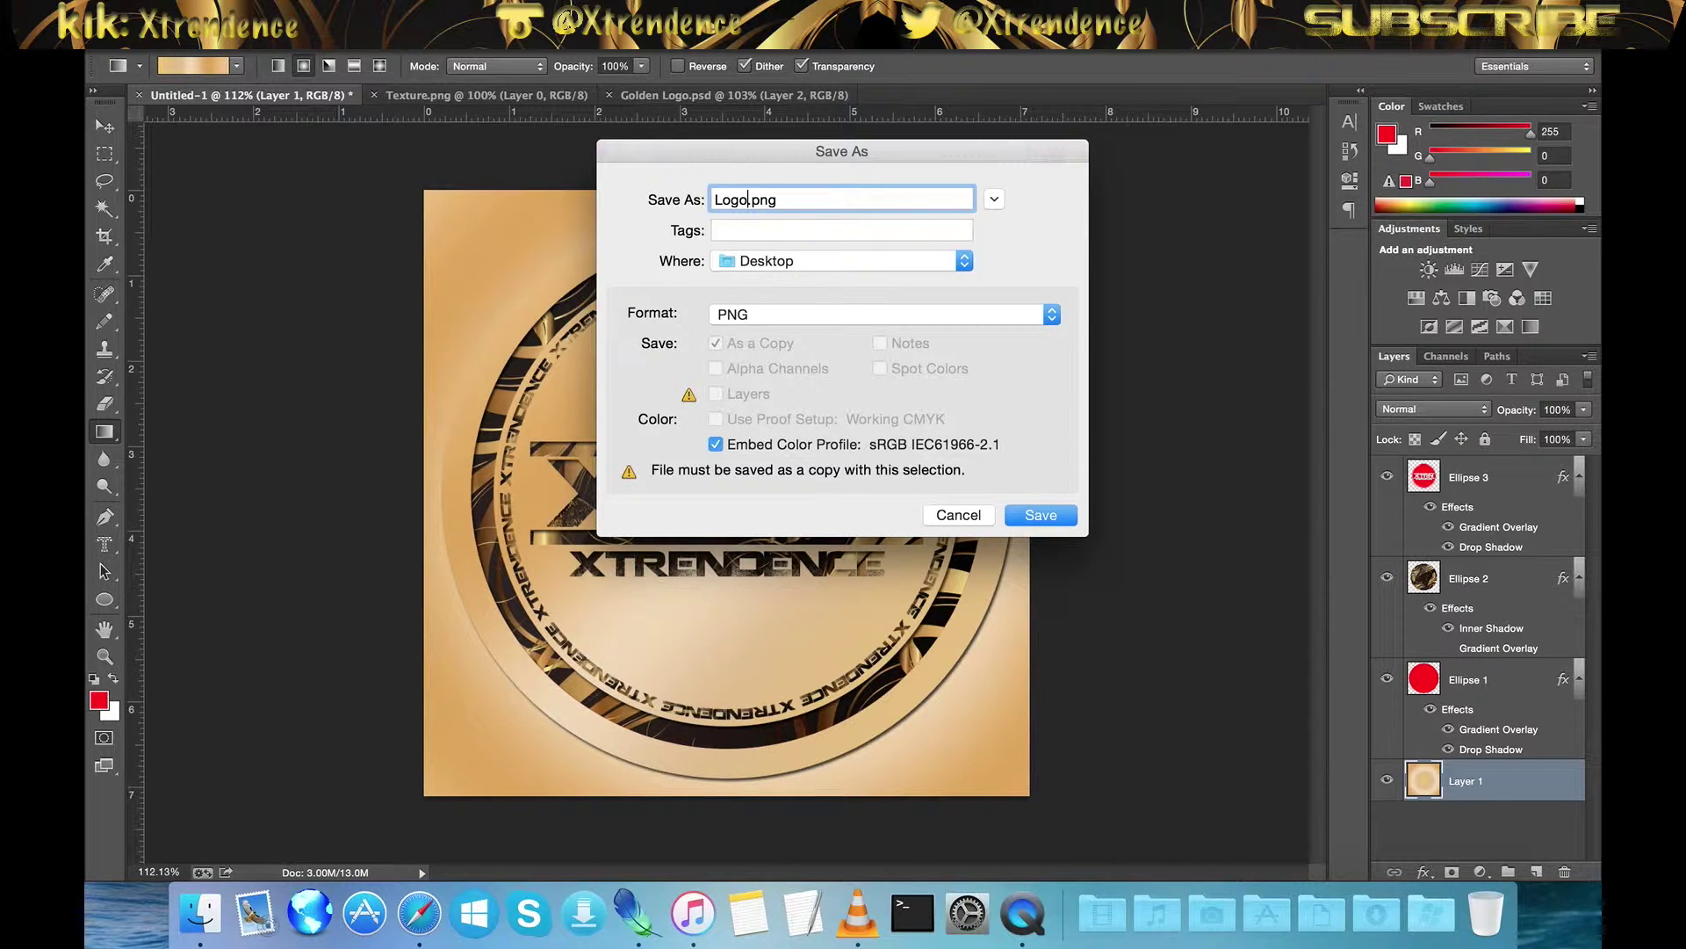
text(Tutorial)
key(Return)
click(918, 294)
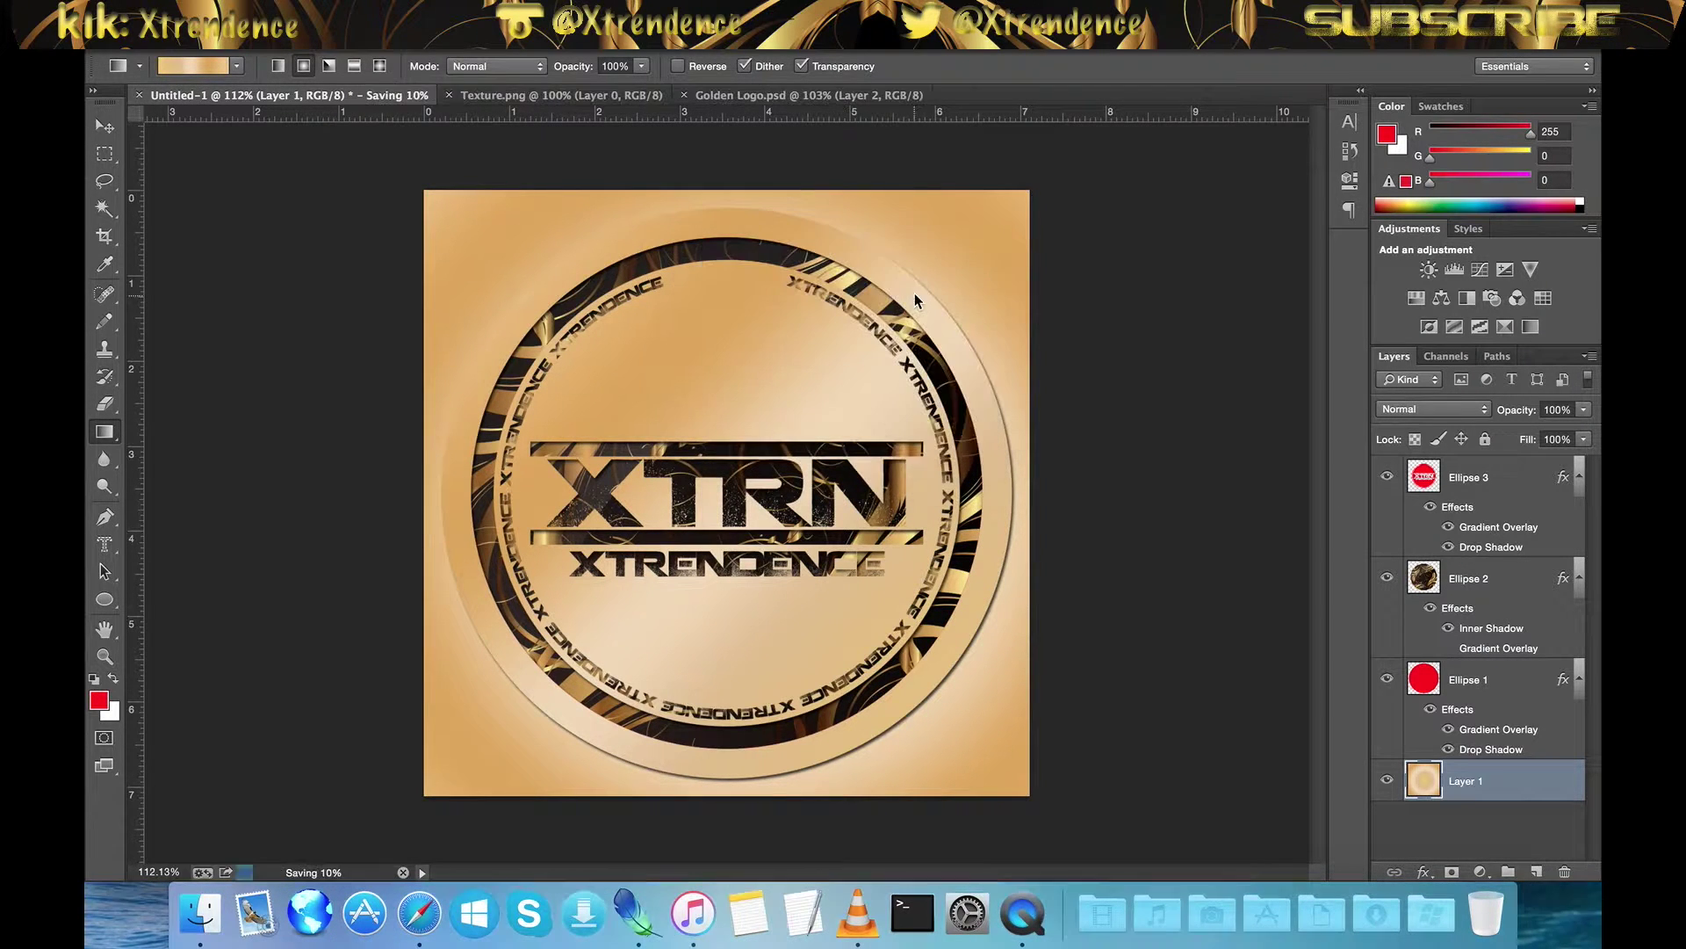
Save a JPEG copy as Logo Tutorial.jpg, then quit Photoshop without saving Untitled-1
click(250, 38)
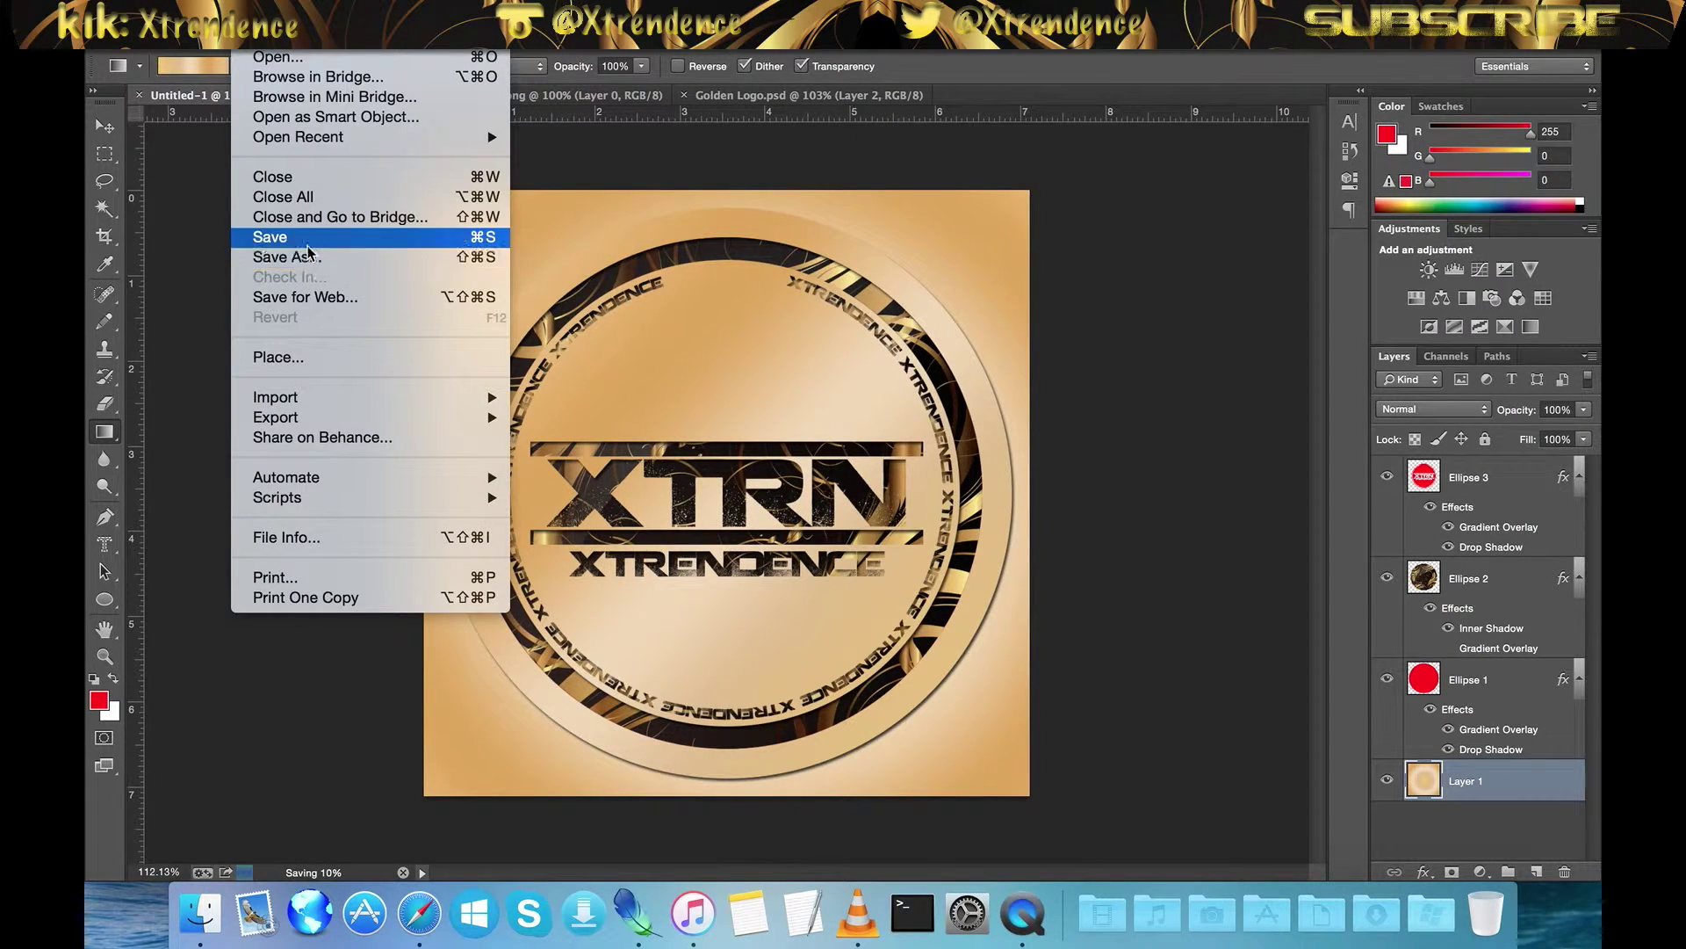
click(307, 255)
click(988, 364)
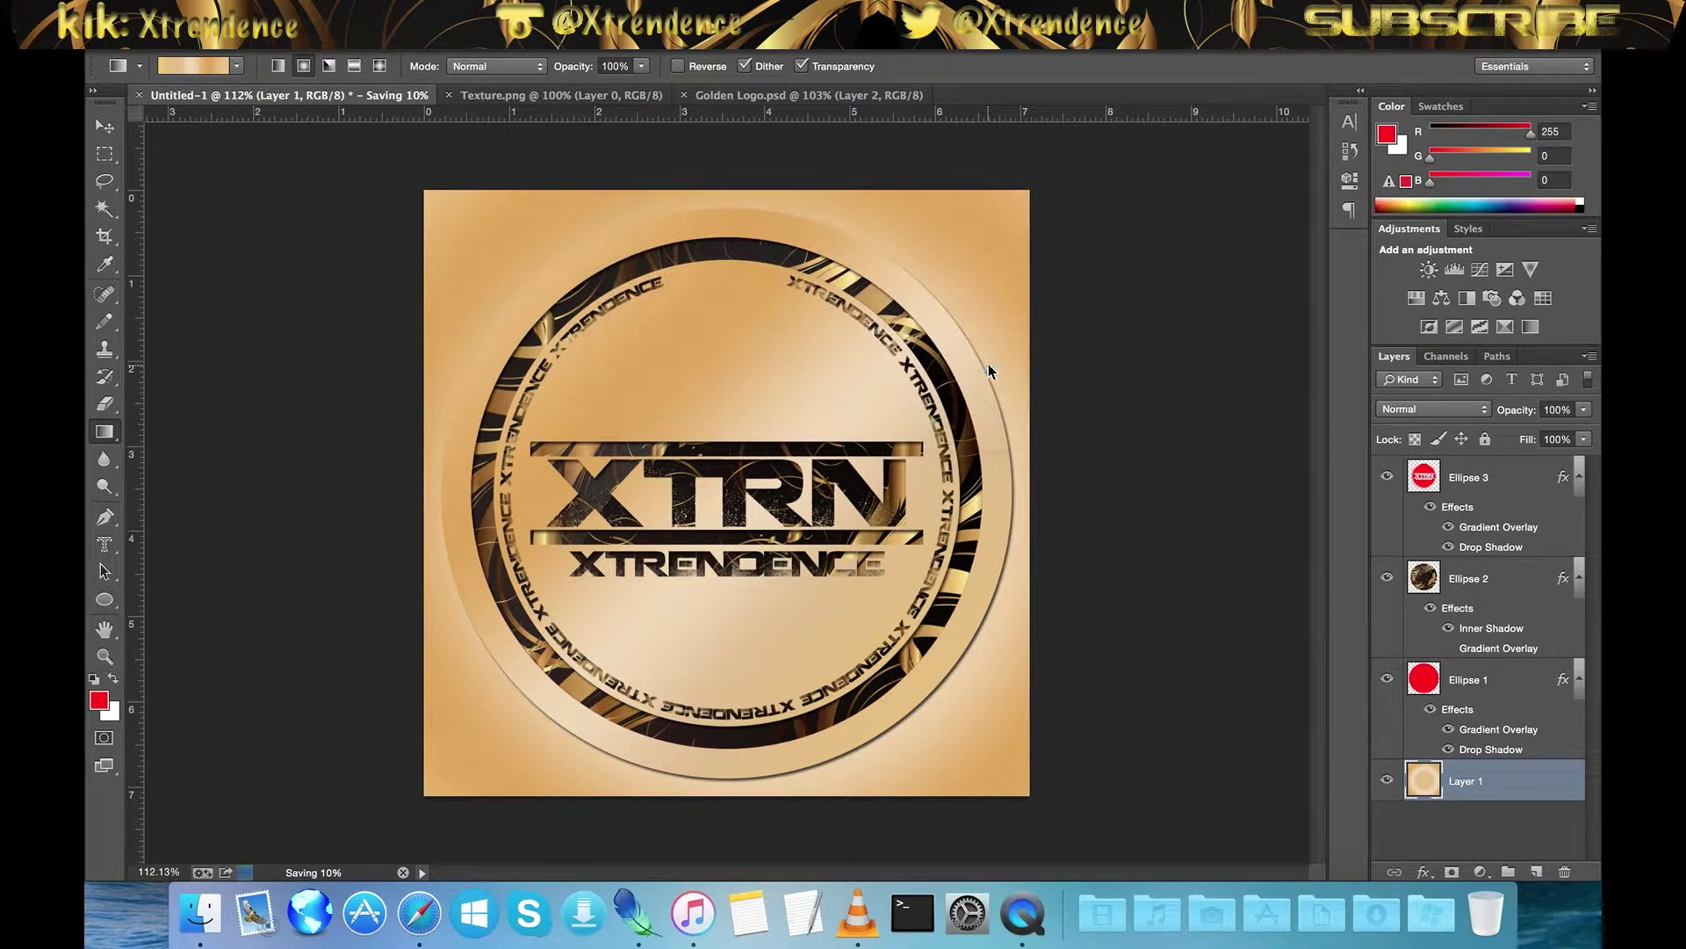
click(250, 38)
click(295, 238)
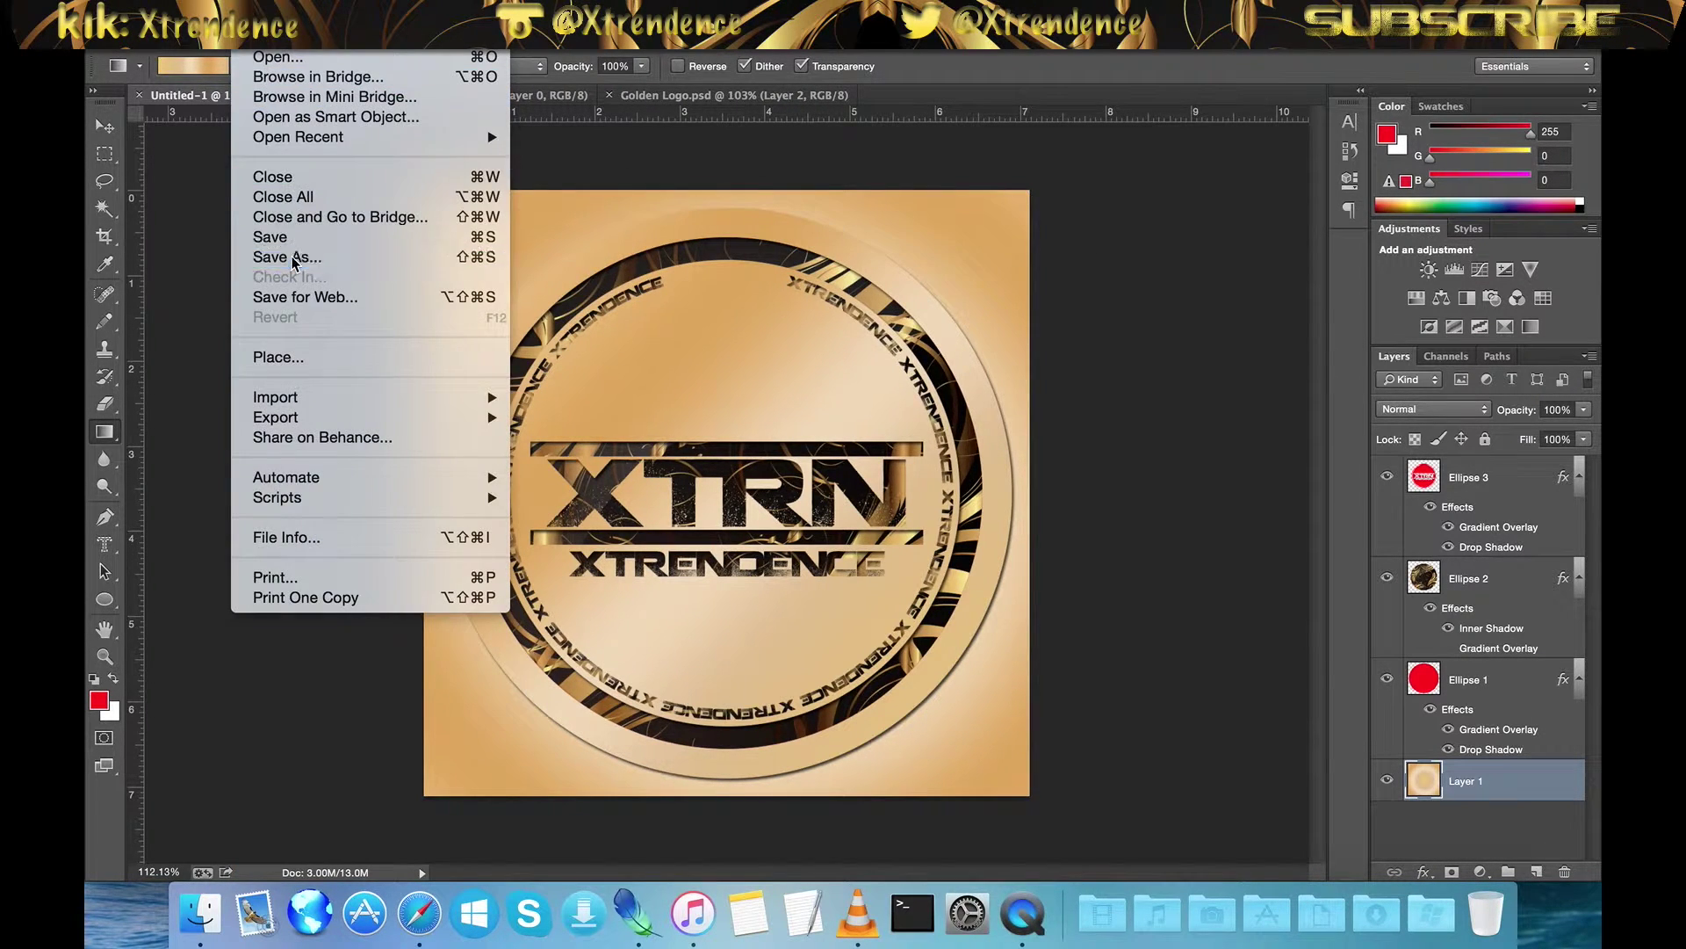
click(825, 317)
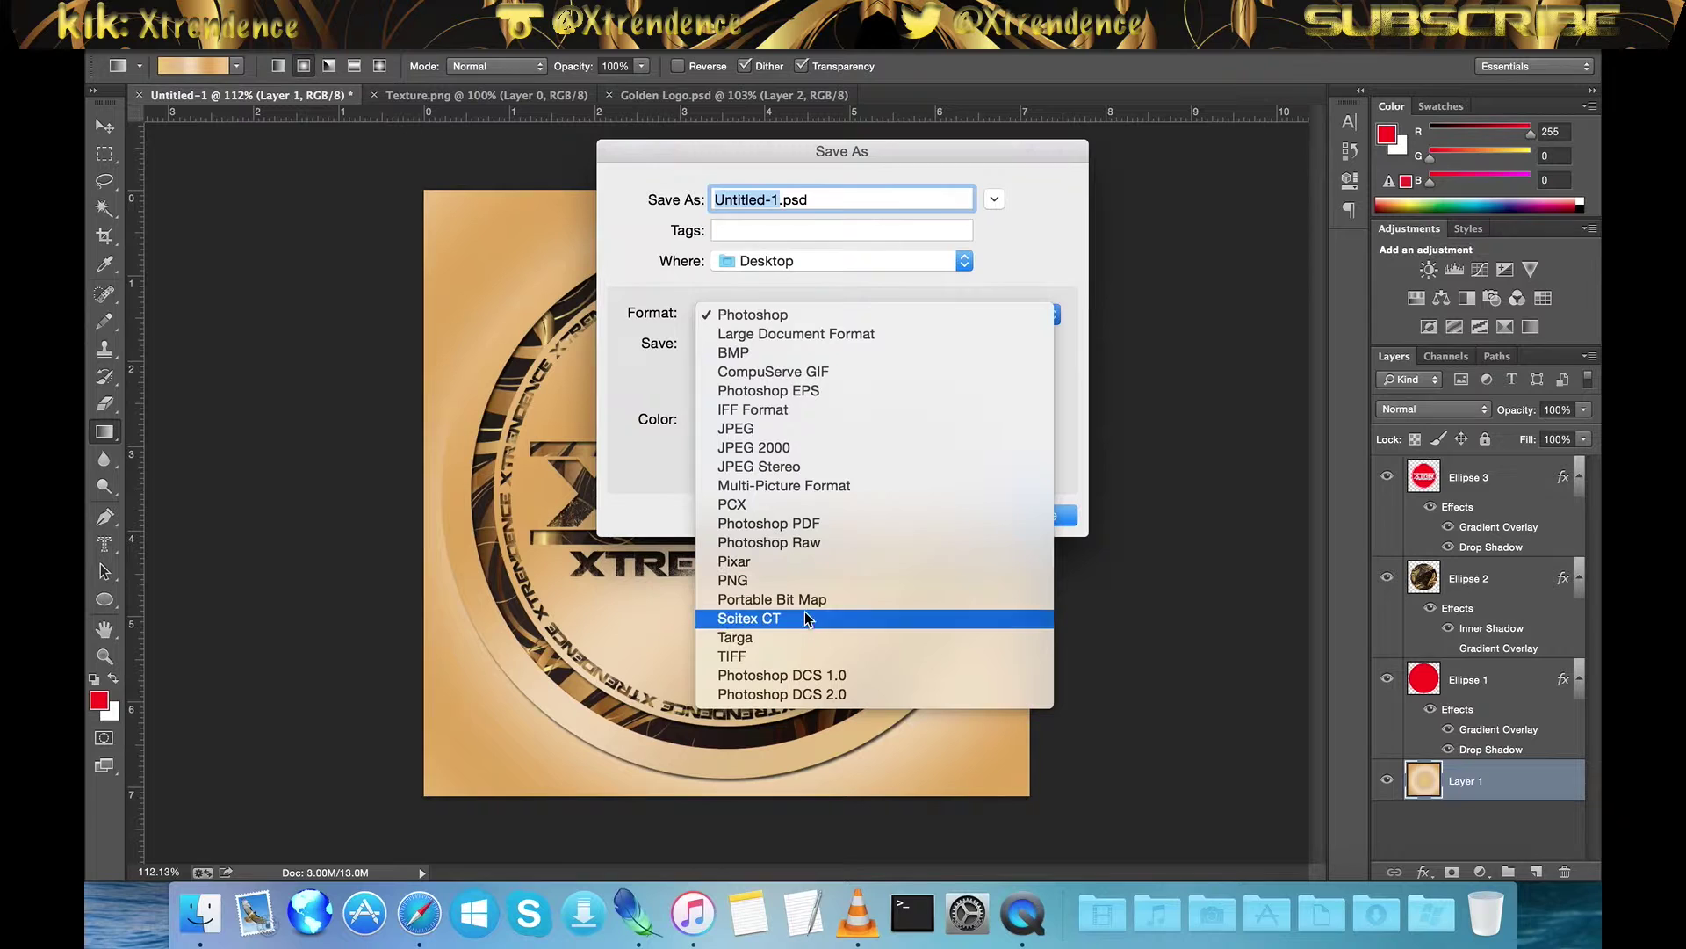
click(757, 431)
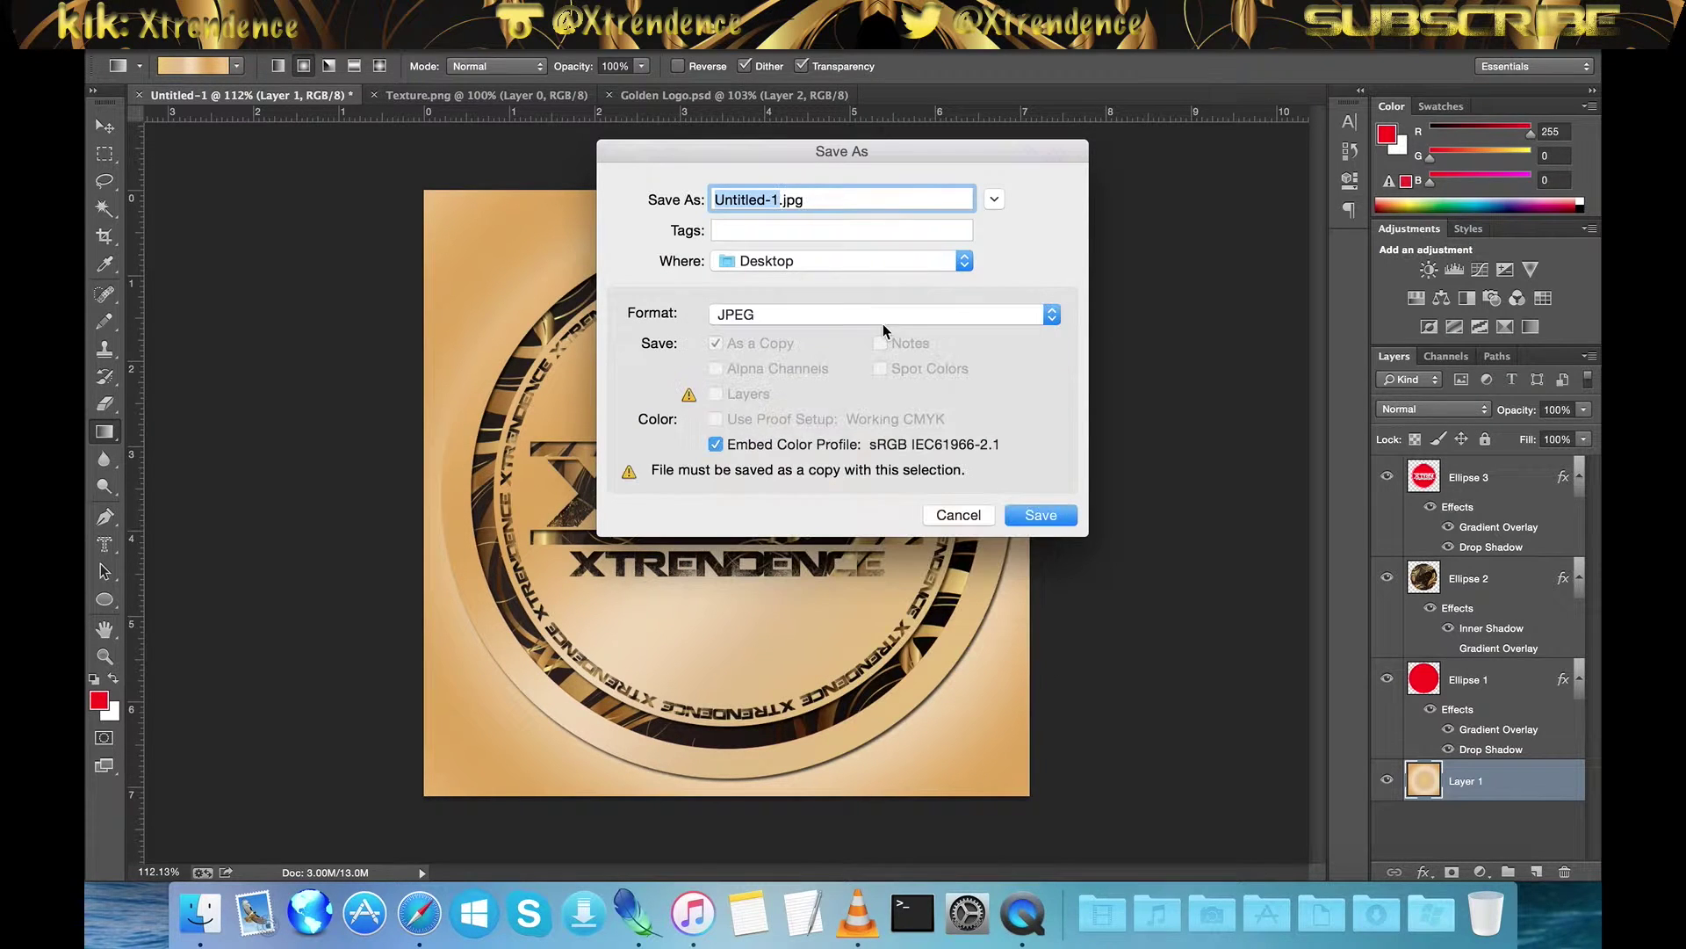
text(Logo Tu)
text(torial)
key(Return)
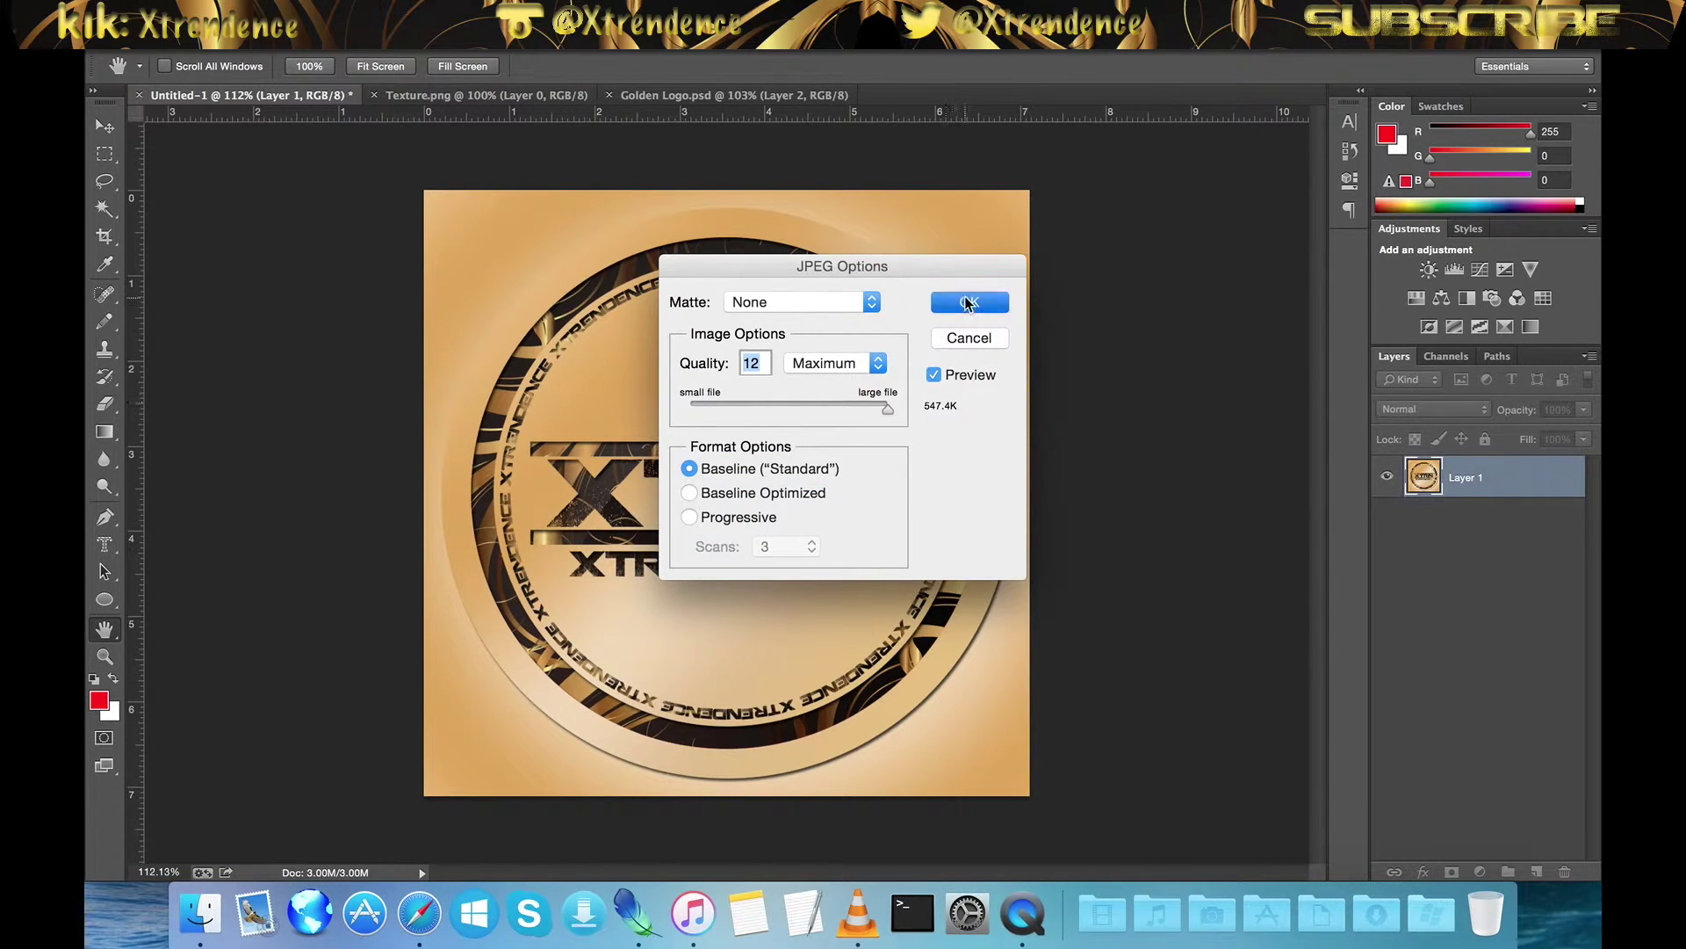
click(969, 303)
key(super+q)
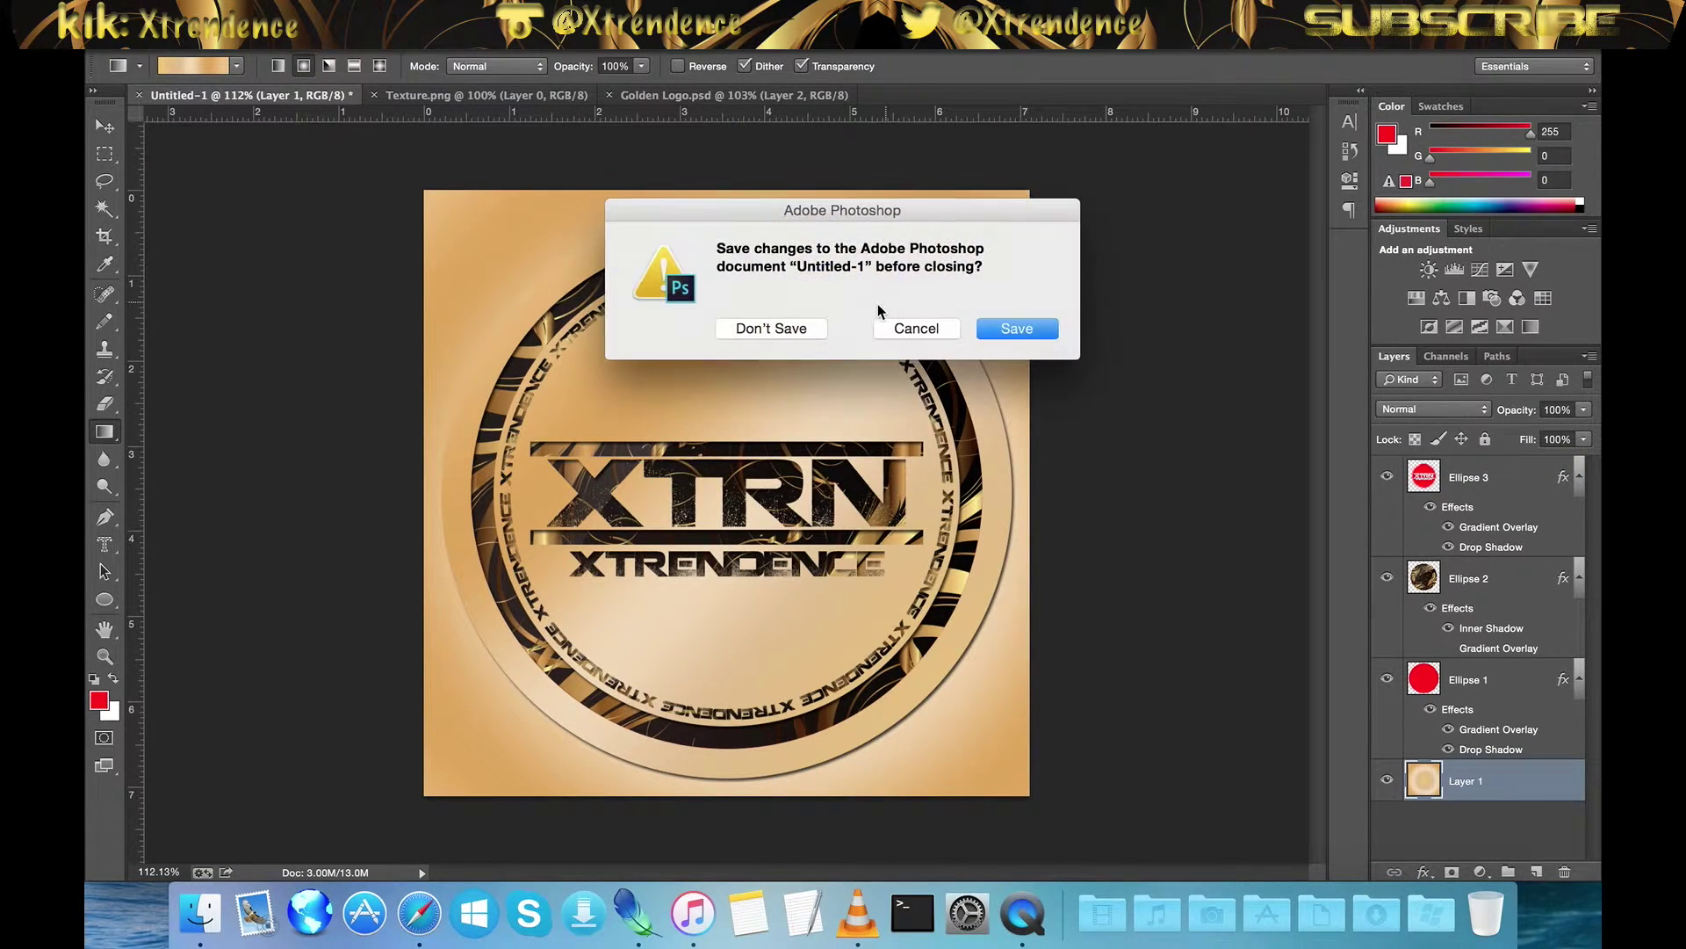
click(787, 329)
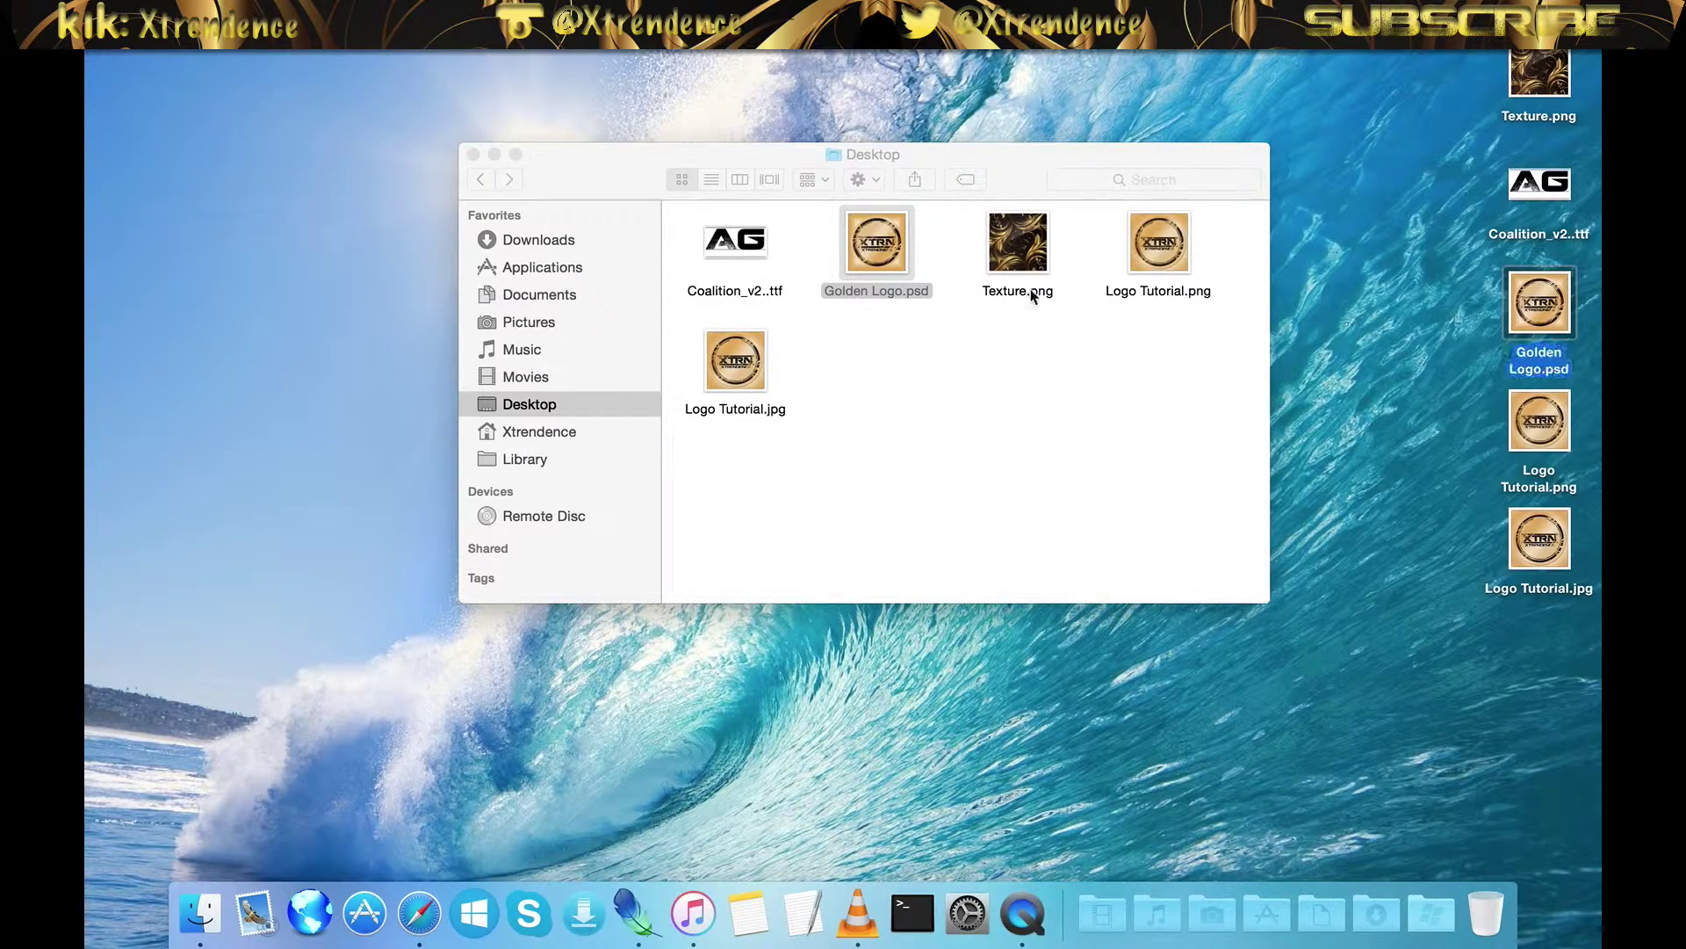
Close the Desktop window and Quick Look Golden Logo.psd with Logo Tutorial.png
click(473, 155)
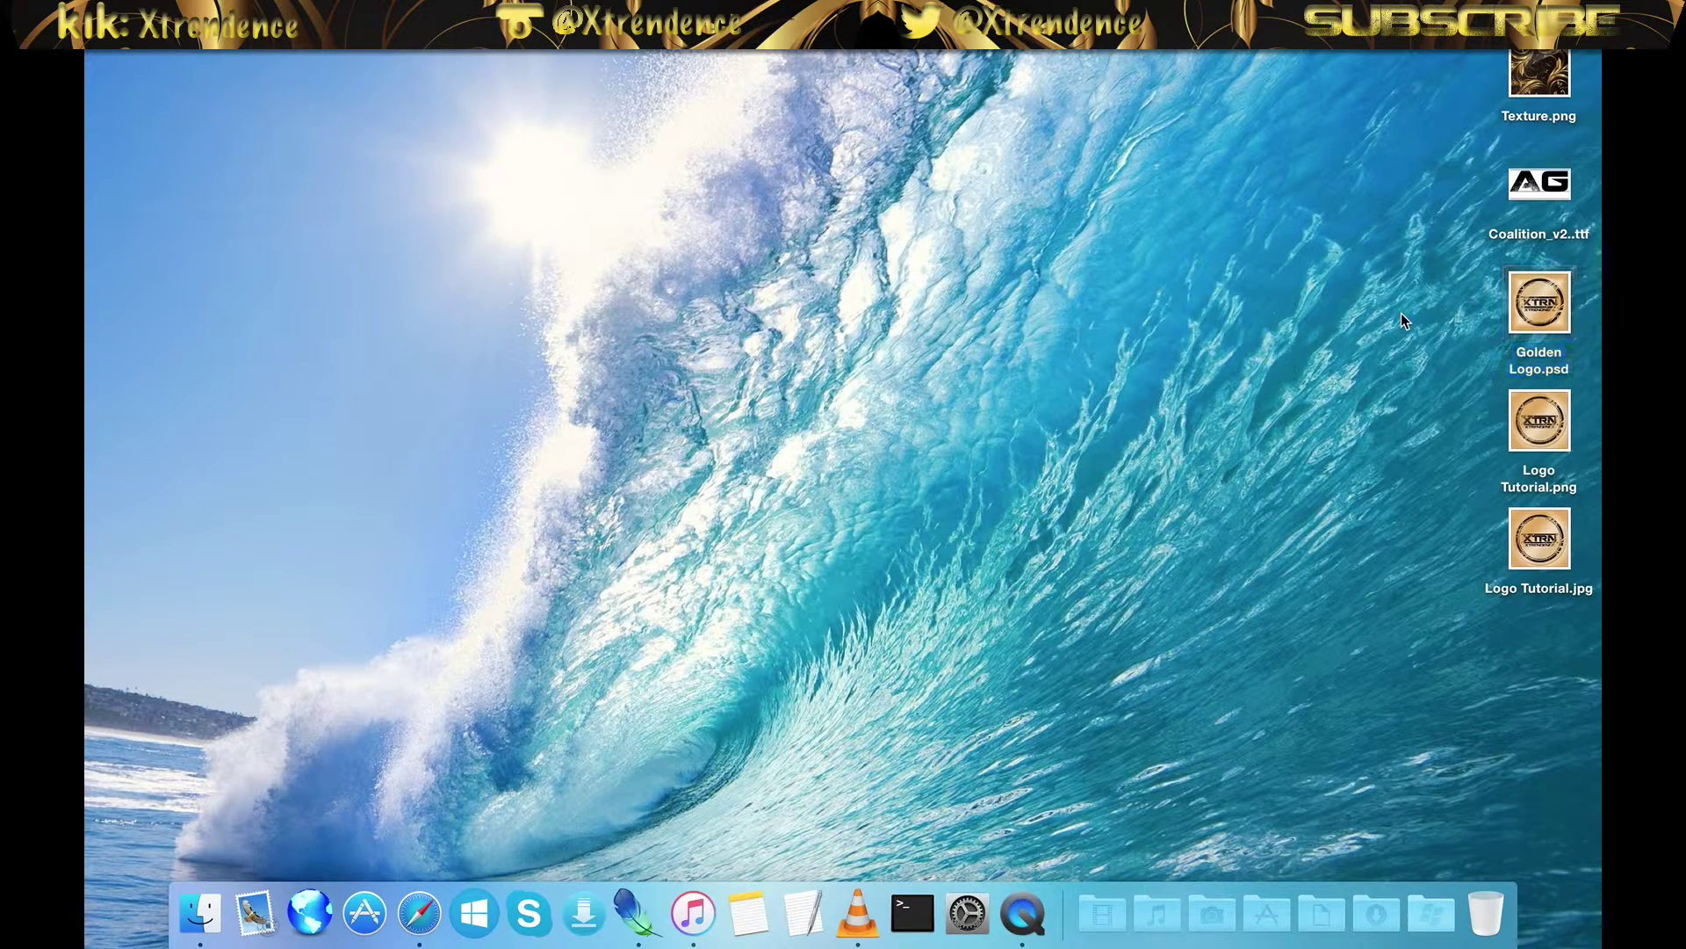
click(1571, 307)
super+click(1537, 439)
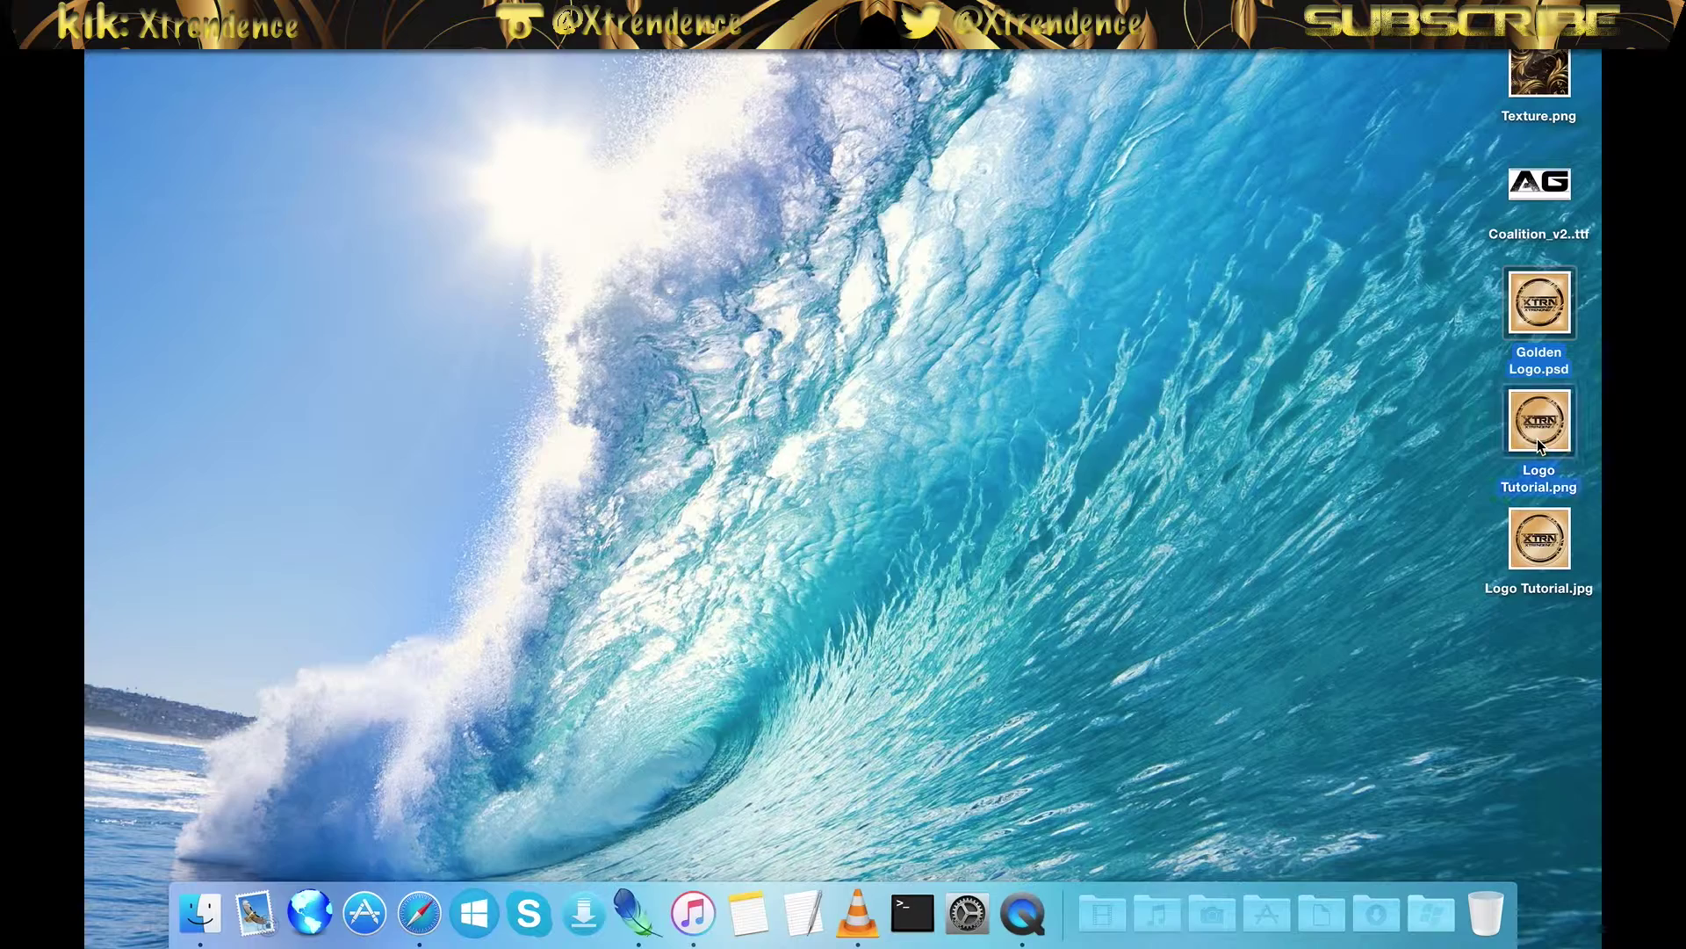
key(space)
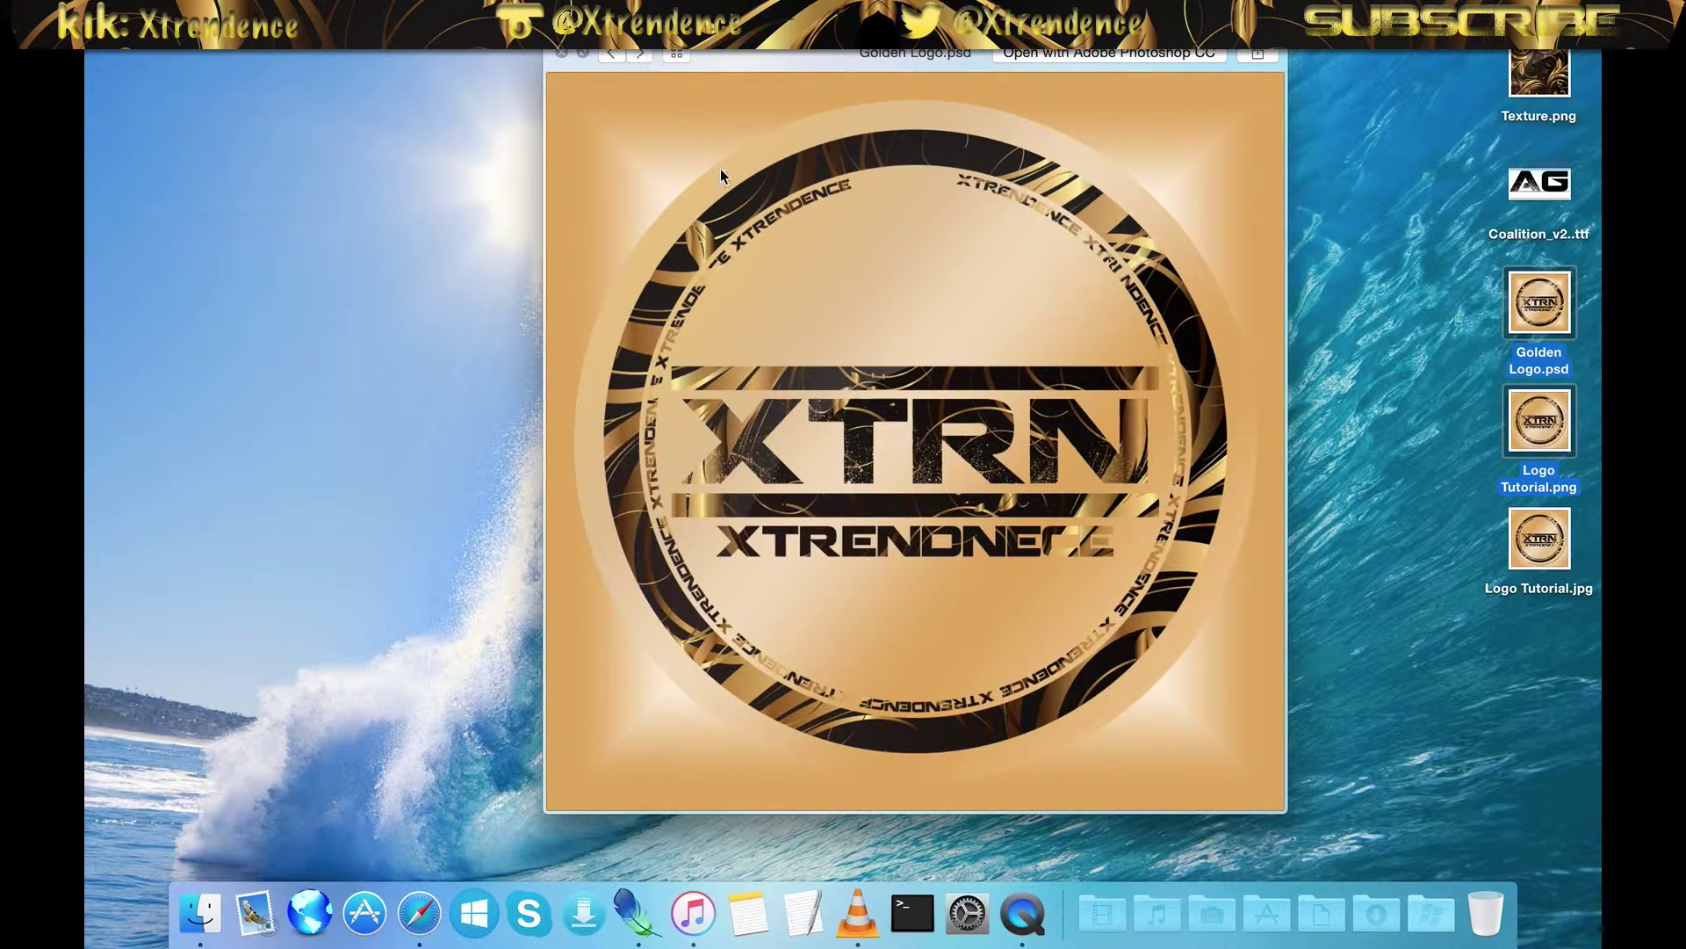
Flip between the two previews, close Quick Look and deselect the icons
click(639, 54)
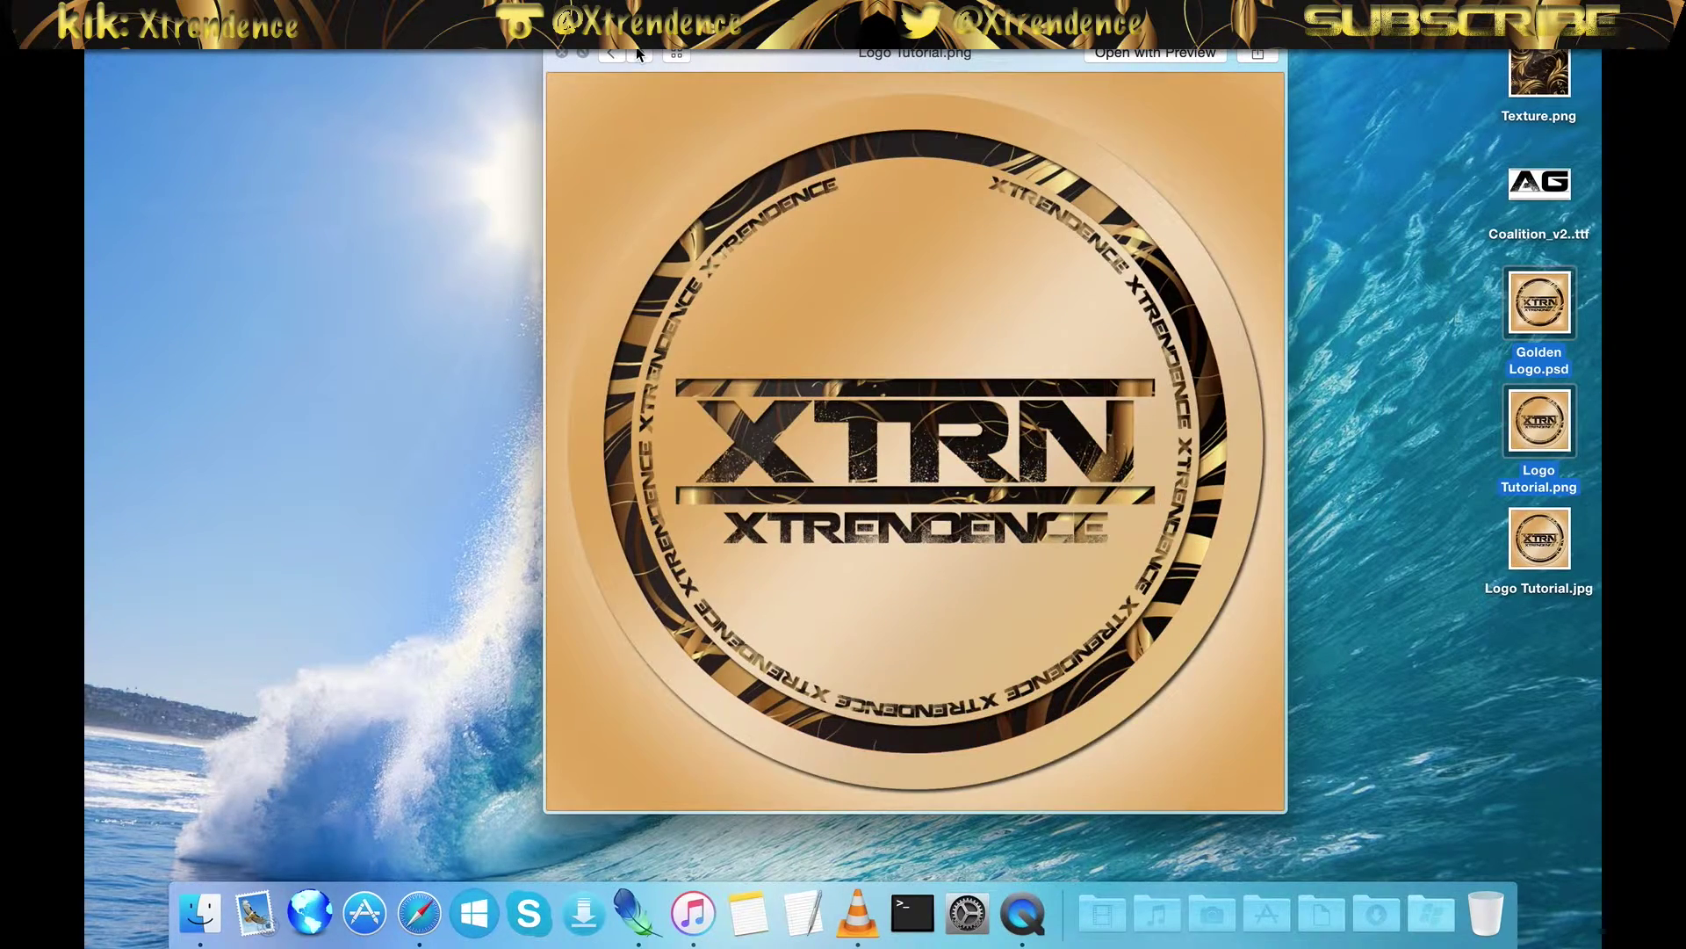
click(617, 53)
click(629, 54)
click(612, 54)
click(652, 53)
click(563, 55)
click(1080, 309)
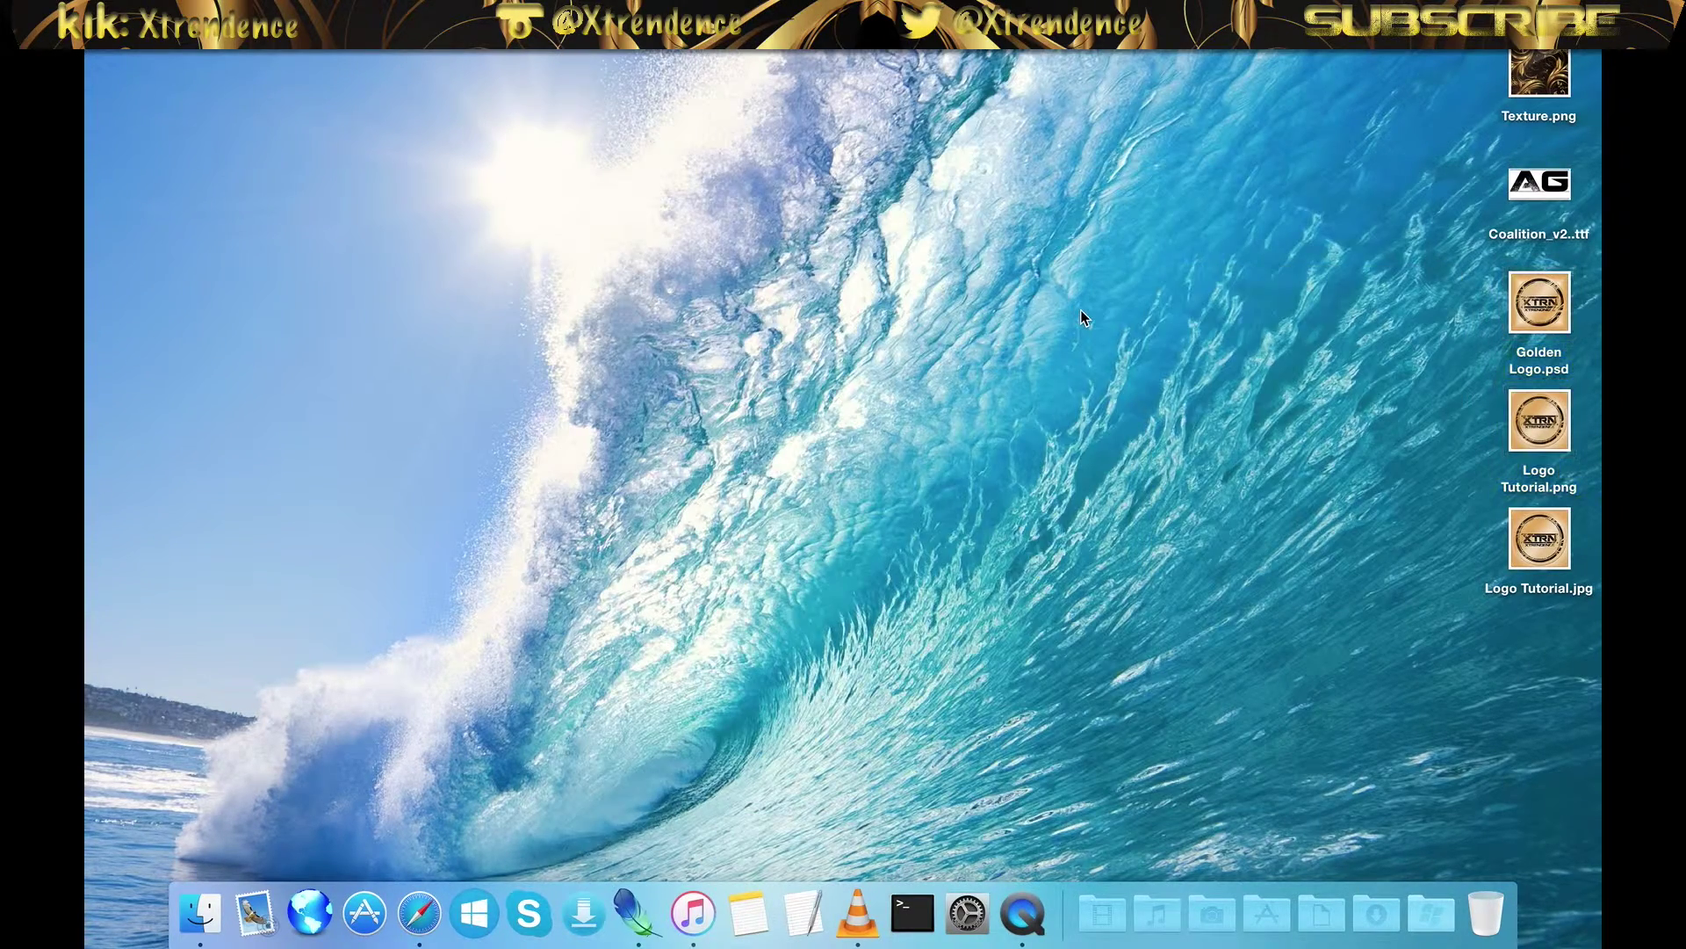